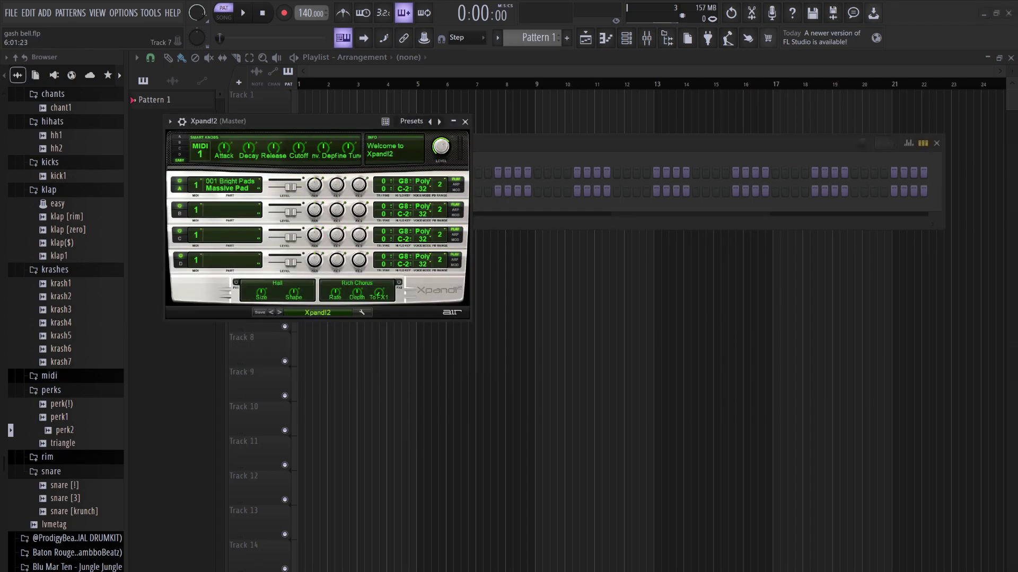
- Try adding a DUNE 3 channel to the channel rack and undo the addition
{"action": "left_click", "coordinate": [525, 151]}
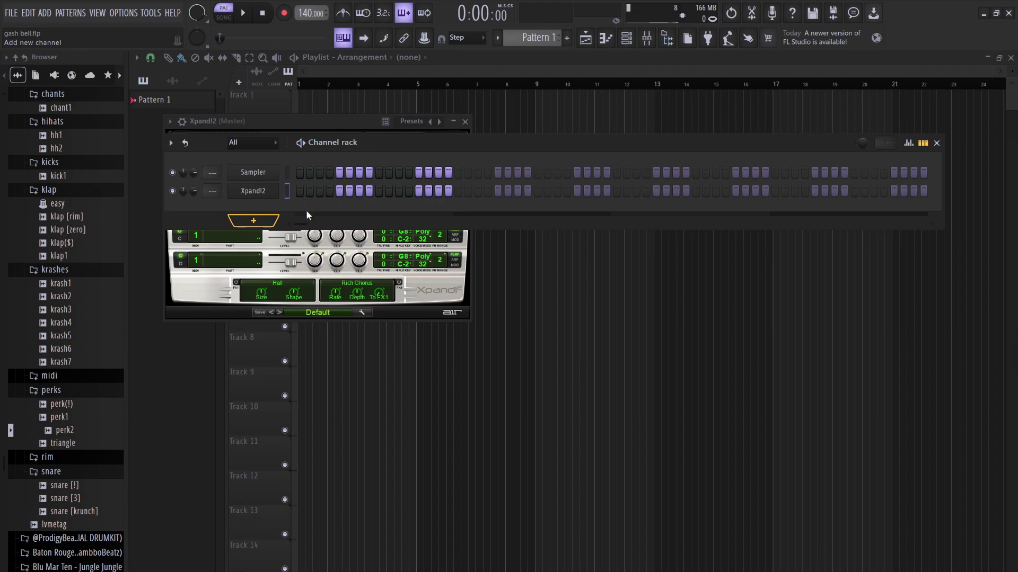
{"action": "left_click", "coordinate": [370, 295]}
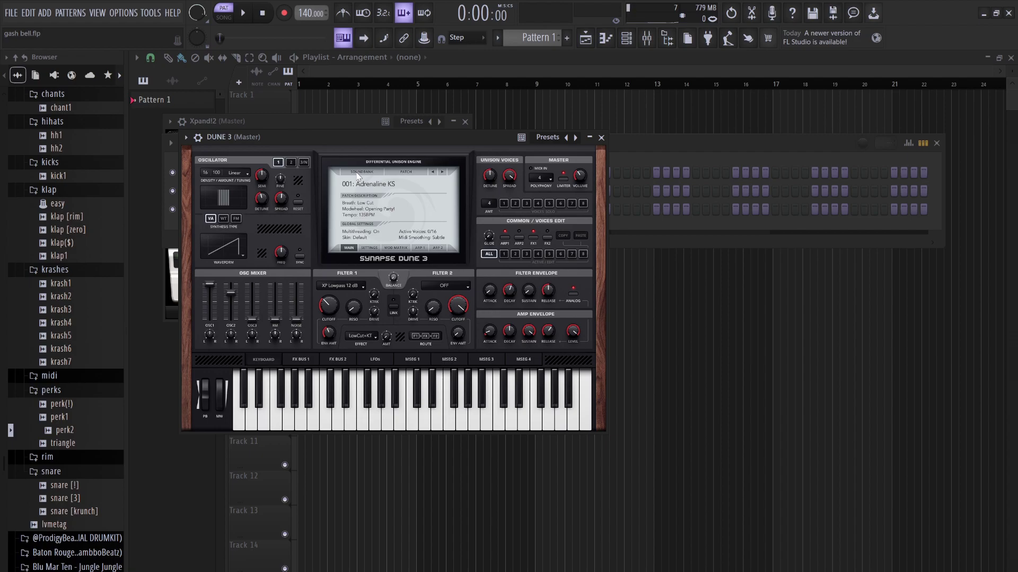
{"action": "left_click", "coordinate": [653, 151]}
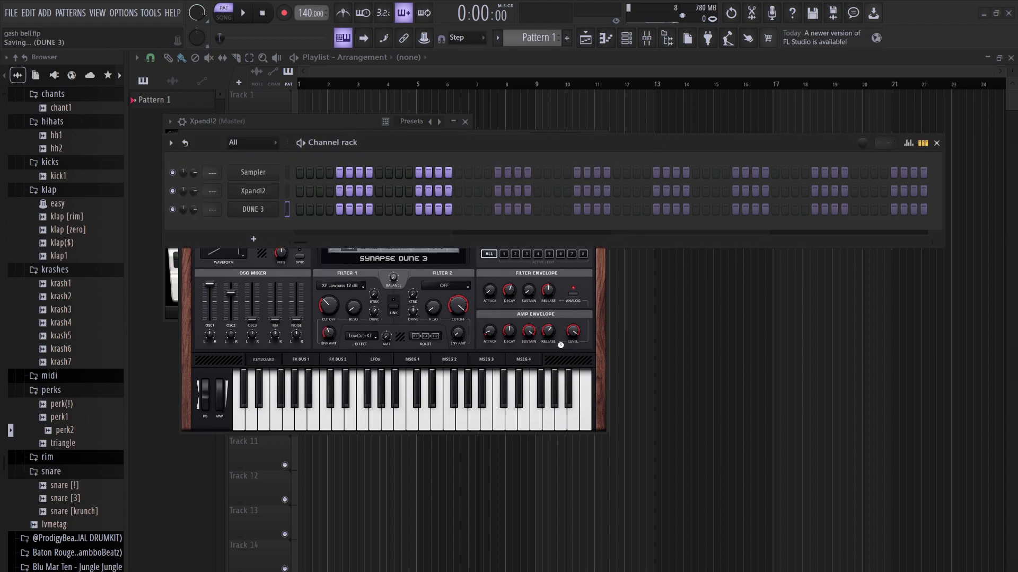
{"action": "key", "text": "ctrl+z"}
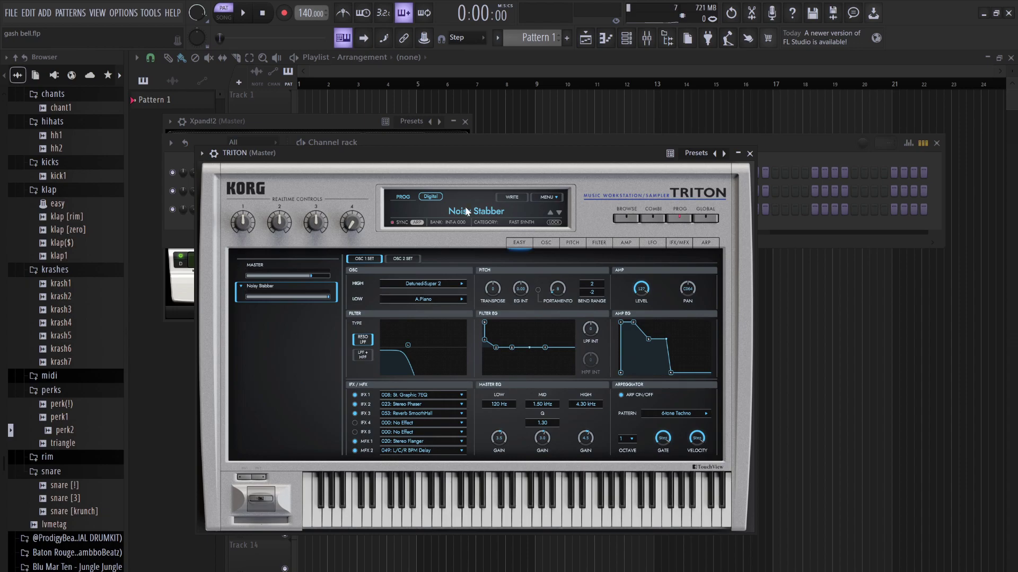
- Load the Choir of Light program from the Vocal/Airy category in the TRITON instrument
{"action": "left_click", "coordinate": [467, 210]}
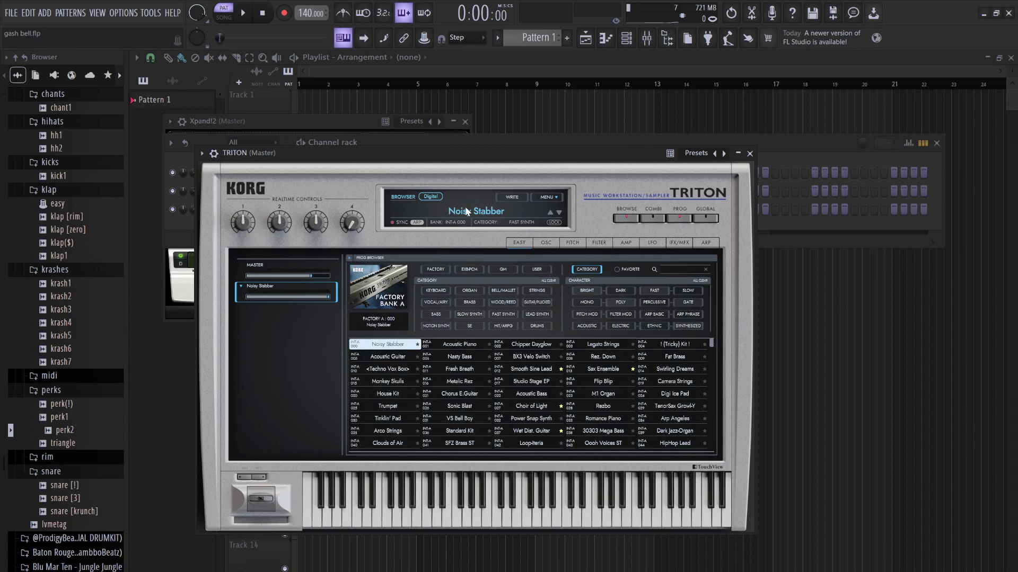
{"action": "left_click", "coordinate": [438, 301]}
{"action": "left_click", "coordinate": [456, 344]}
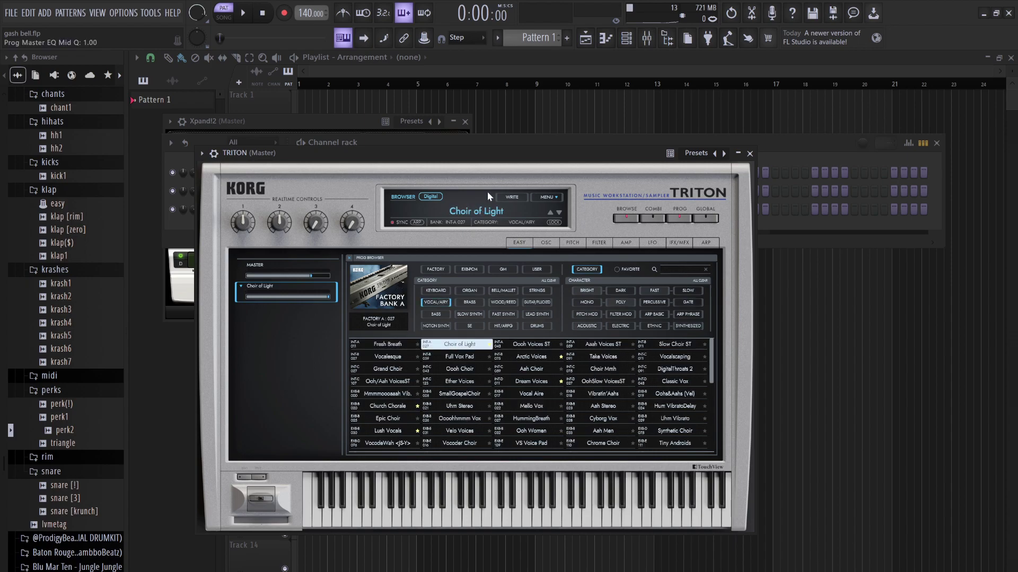
{"action": "left_click", "coordinate": [487, 139]}
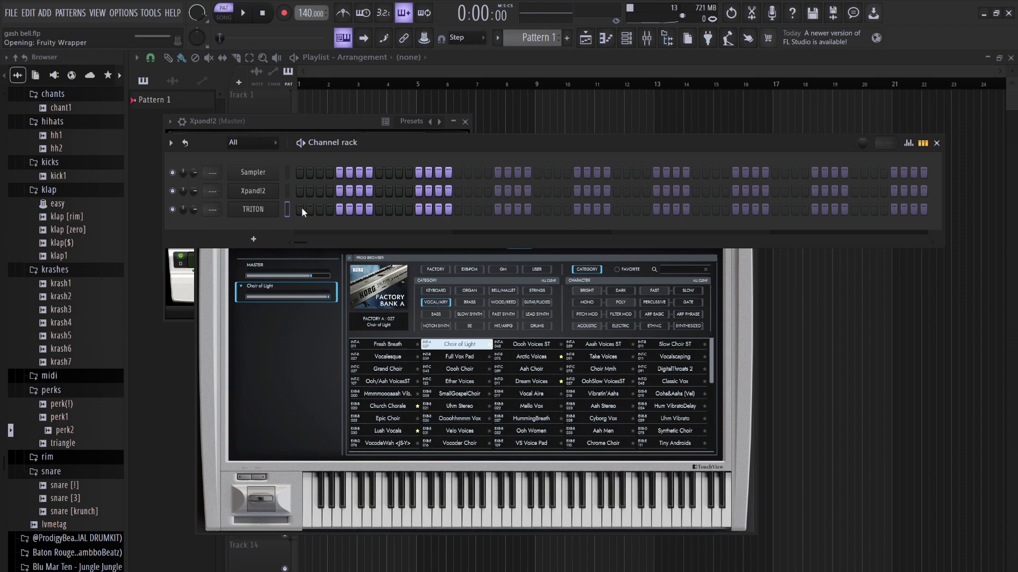
- Open TRITON's piano roll, stretch the five-note B5, C#6, D6, F#6, A6 chord to two bars and play it
{"action": "key", "text": "F7"}
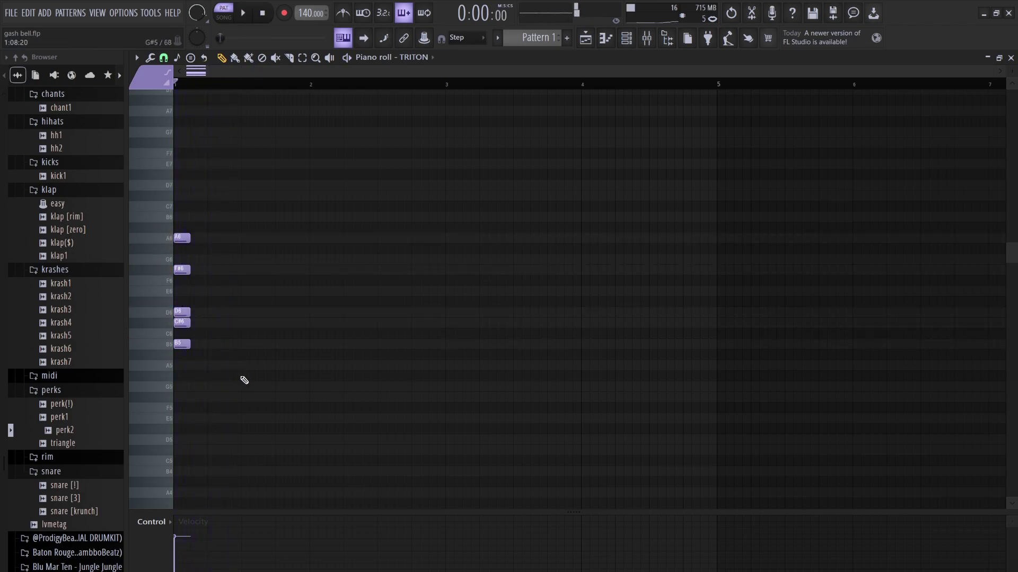
{"action": "left_click_drag", "start_coordinate": [228, 433], "coordinate": [167, 196]}
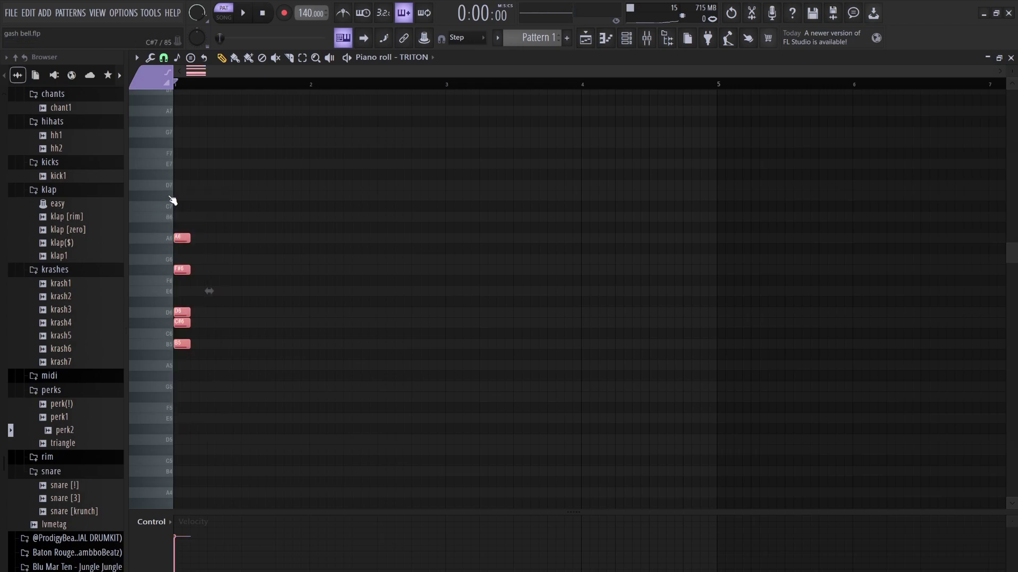
{"action": "left_click_drag", "start_coordinate": [190, 236], "coordinate": [443, 277]}
{"action": "key", "text": "space"}
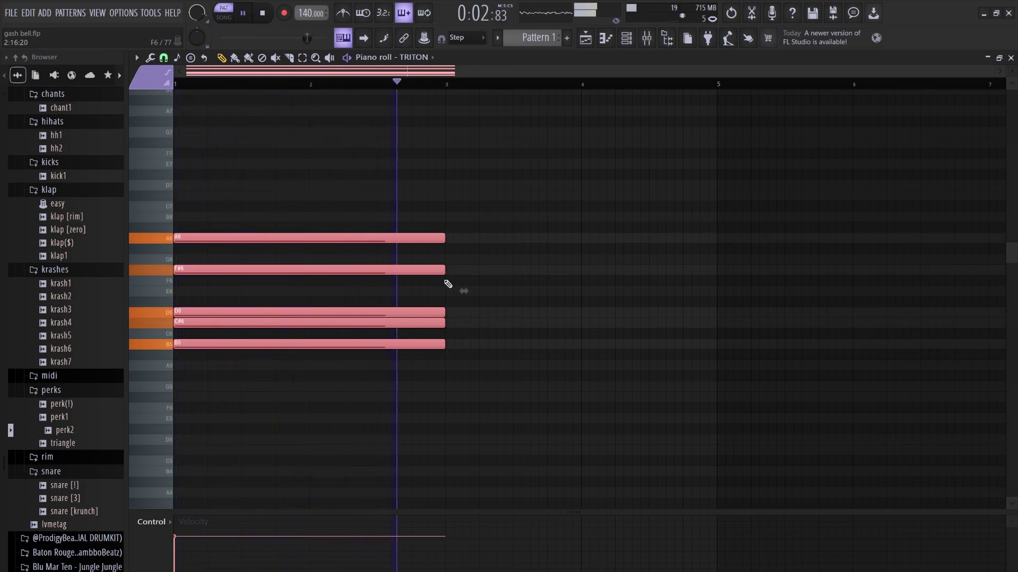
- Duplicate the two-bar chord so a copy starts at bar 3, and restart playback
{"action": "key", "text": "ctrl+b"}
{"action": "key", "text": "ctrl+d"}
{"action": "key", "text": "space"}
{"action": "key", "text": "space"}
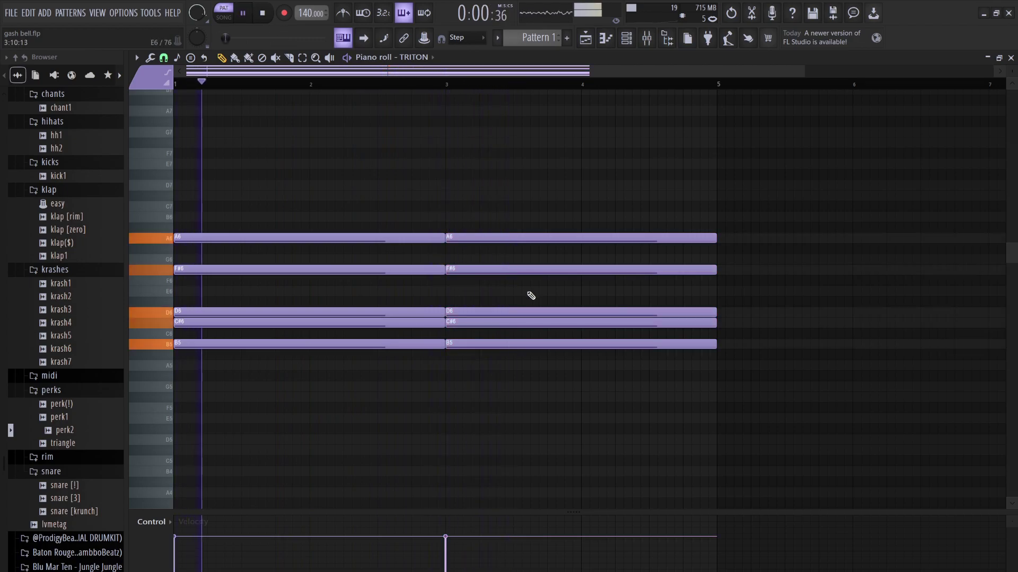
- In the chord at bar 3, raise D6 to E6 and lower F#6 one octave to F#5
{"action": "left_click_drag", "start_coordinate": [491, 313], "coordinate": [491, 291]}
{"action": "left_click", "coordinate": [462, 268]}
{"action": "key", "text": "ctrl+Down"}
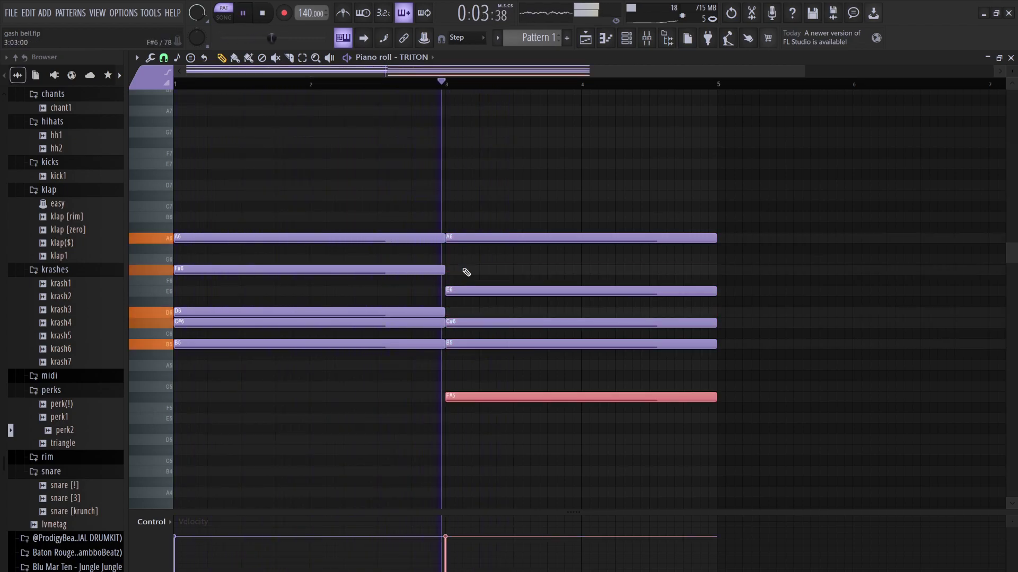
{"action": "left_click", "coordinate": [569, 258]}
- Try lowering the A6 note of the bar 3 chord to G6, and return it to A6
{"action": "key", "text": "space"}
{"action": "key", "text": "space"}
{"action": "left_click_drag", "start_coordinate": [540, 239], "coordinate": [542, 268]}
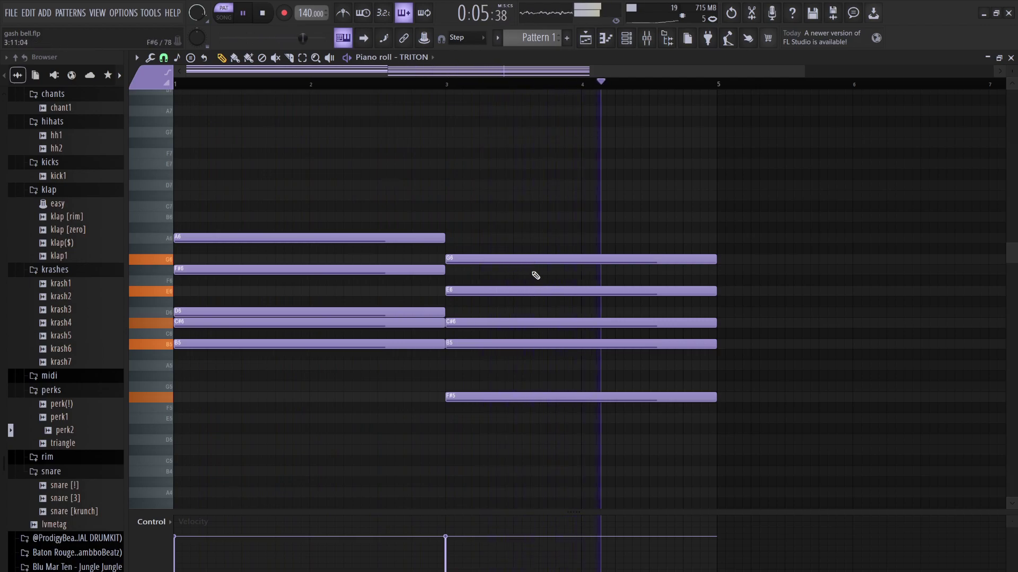
{"action": "left_click_drag", "start_coordinate": [523, 259], "coordinate": [524, 236]}
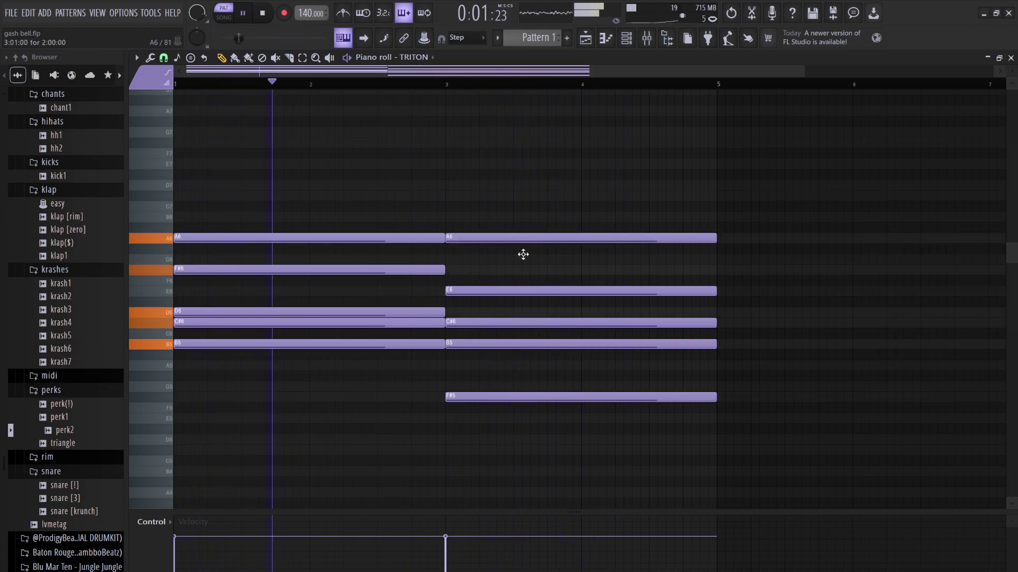
- While auditioning the progression, lower E6 to D6 and raise F#5 to G5 in the bar 3 chord
{"action": "key", "text": "space"}
{"action": "key", "text": "space"}
{"action": "left_click_drag", "start_coordinate": [478, 291], "coordinate": [480, 314]}
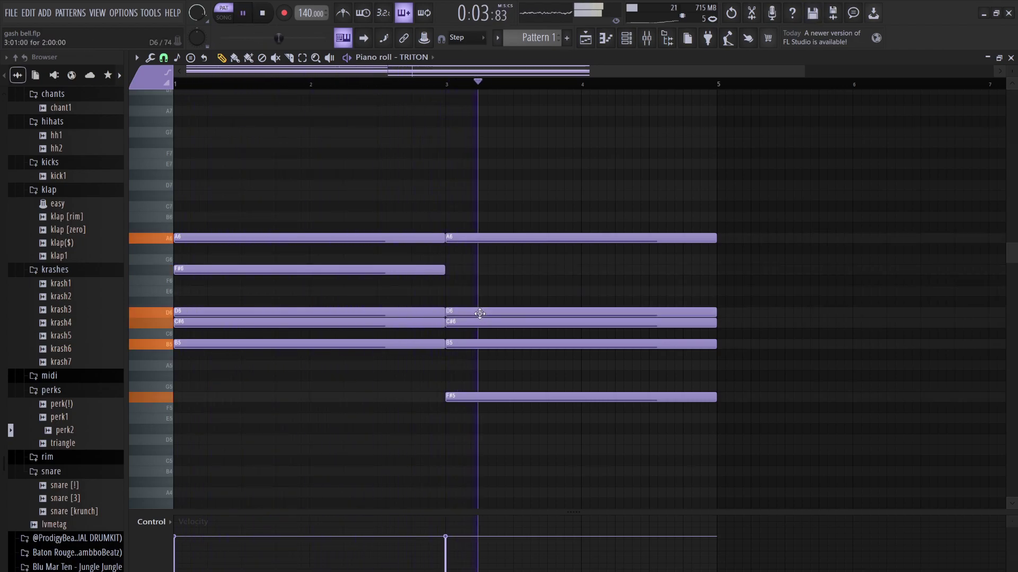
{"action": "key", "text": "space"}
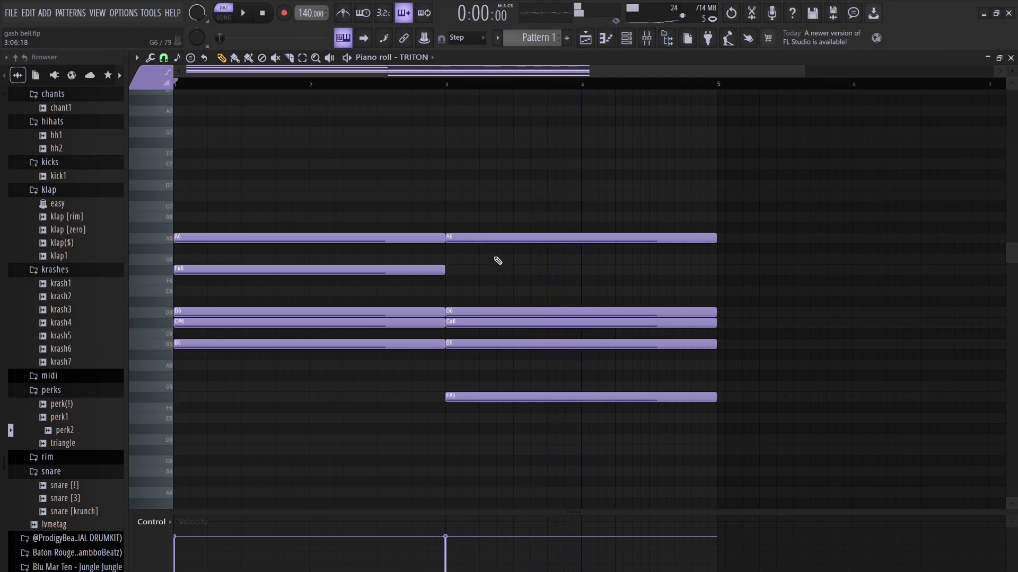
{"action": "key", "text": "space"}
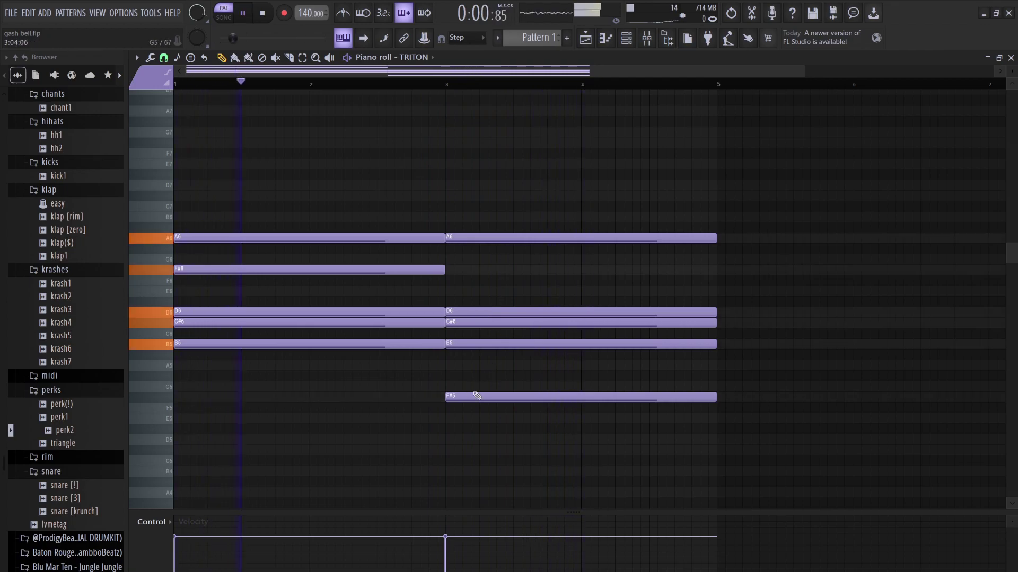
{"action": "left_click_drag", "start_coordinate": [472, 395], "coordinate": [471, 385]}
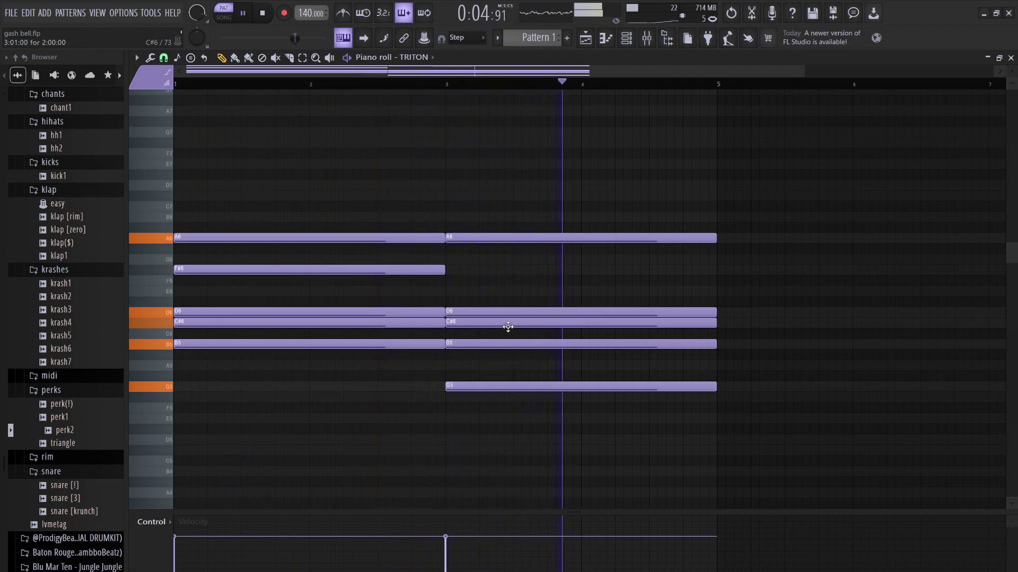
- Duplicate both chords to start at bar 5, and raise the B5 note of the bar 7 chord to E6
{"action": "key", "text": "ctrl+b"}
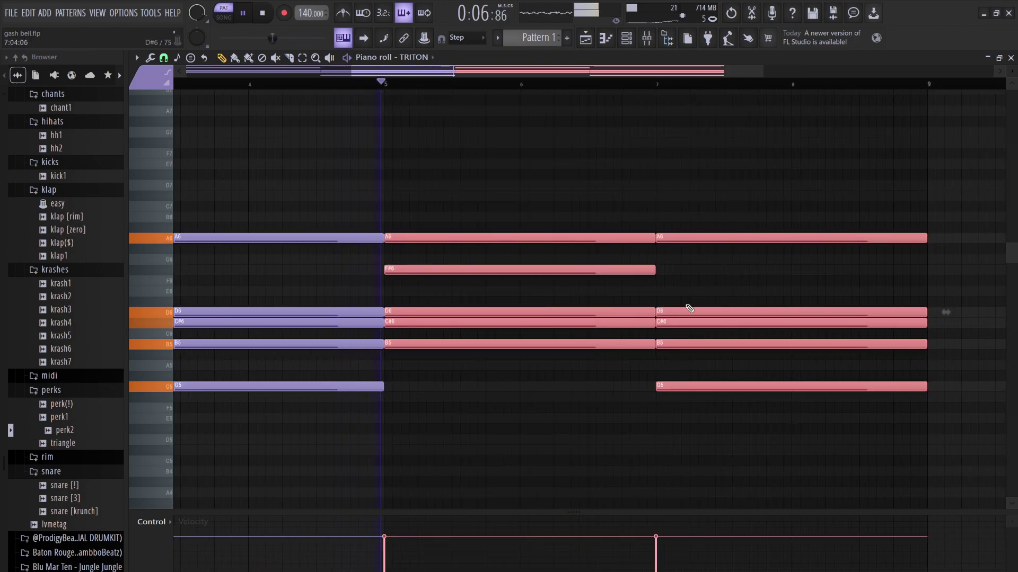
{"action": "left_click", "coordinate": [680, 345]}
{"action": "key", "text": "Up"}
{"action": "key", "text": "Up"}
{"action": "key", "text": "Up"}
{"action": "key", "text": "Up"}
{"action": "key", "text": "Up"}
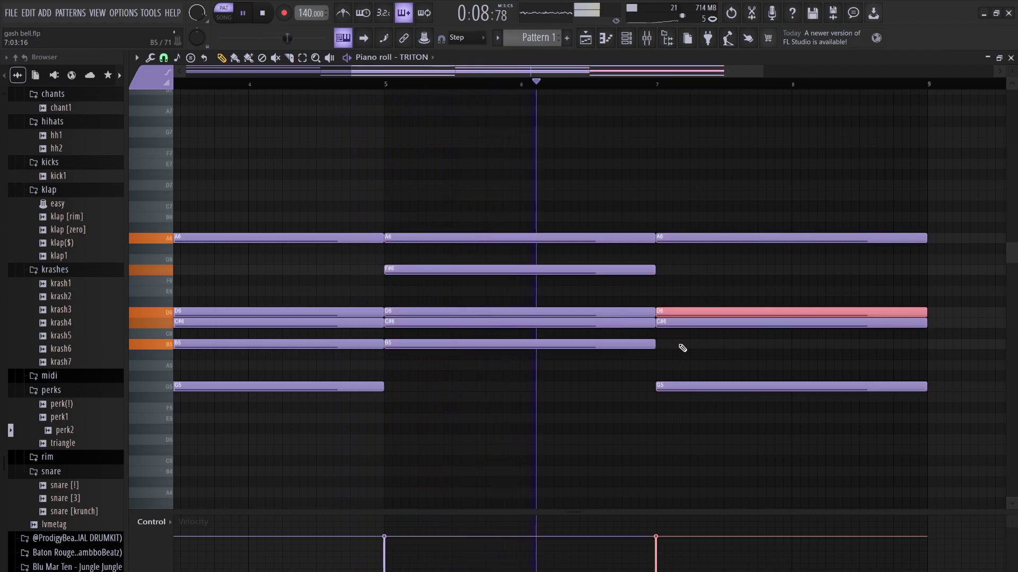
- In the bar 7 chord, lower A6 to G6 and G5 to F#5
{"action": "left_click", "coordinate": [679, 238]}
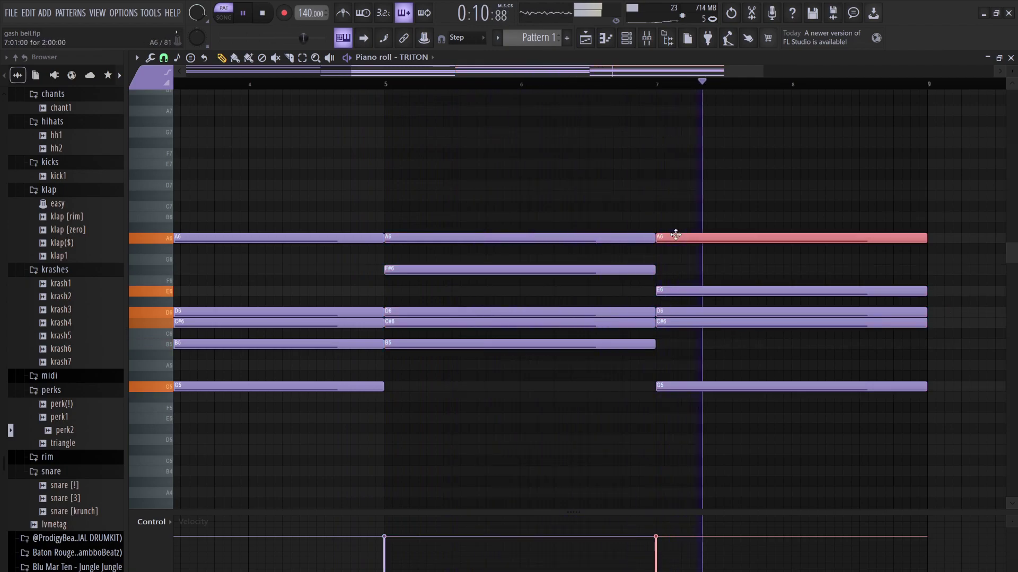
{"action": "key", "text": "Down"}
{"action": "key", "text": "Down"}
{"action": "key", "text": "space"}
{"action": "key", "text": "space"}
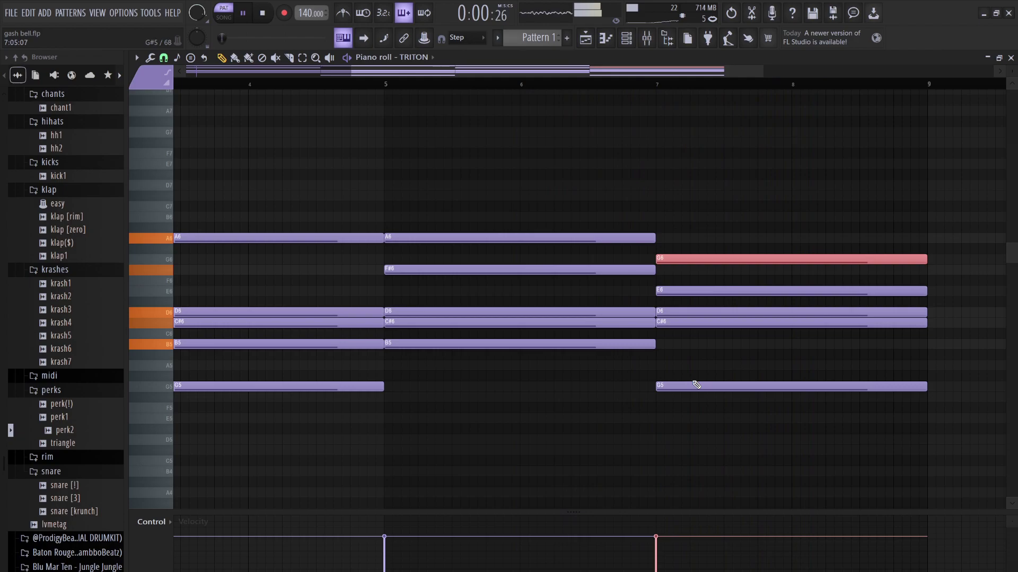
{"action": "left_click_drag", "start_coordinate": [692, 392], "coordinate": [693, 396]}
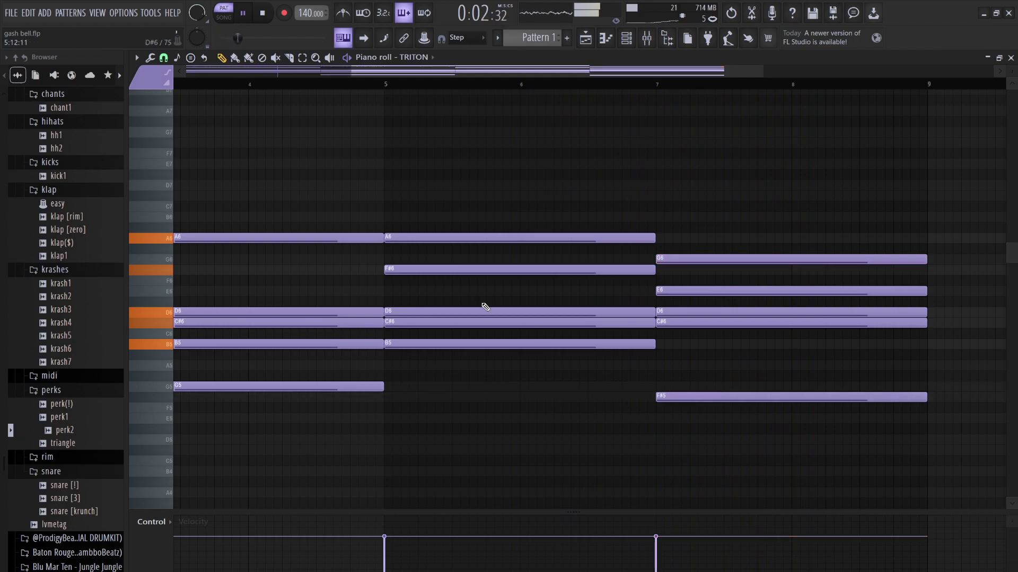
- Lower the A6 note of the bar 5 chord to E6 and play back the progression
{"action": "left_click_drag", "start_coordinate": [464, 234], "coordinate": [464, 286]}
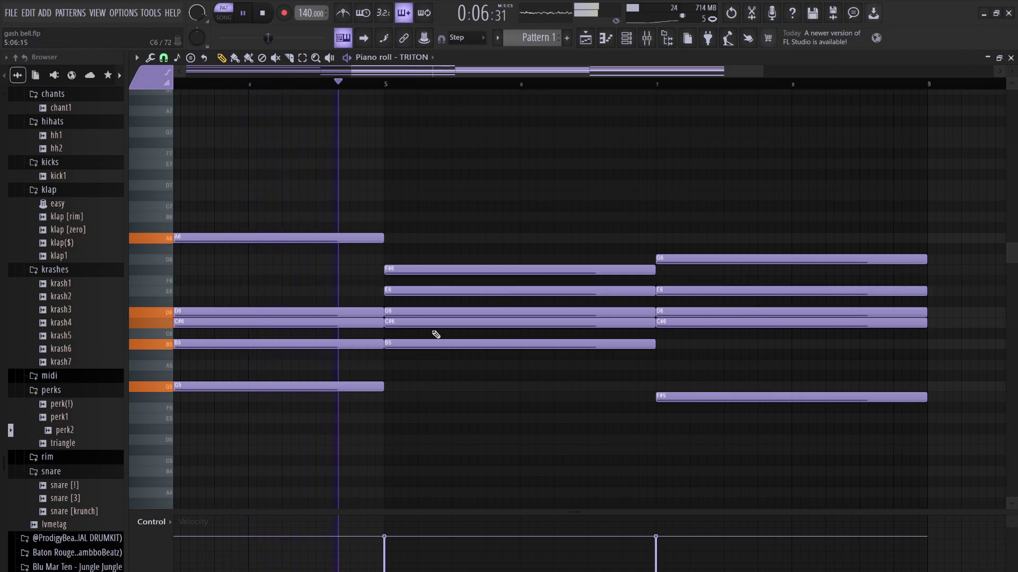
{"action": "left_click_drag", "start_coordinate": [435, 333], "coordinate": [434, 358]}
{"action": "right_click", "coordinate": [441, 358]}
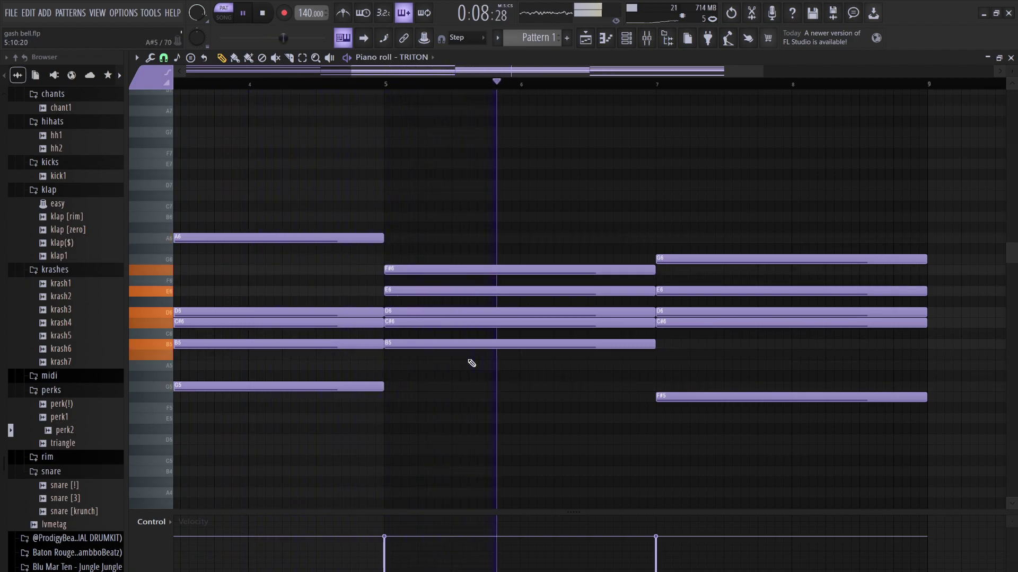
{"action": "key", "text": "space"}
{"action": "left_click", "coordinate": [319, 85]}
{"action": "key", "text": "space"}
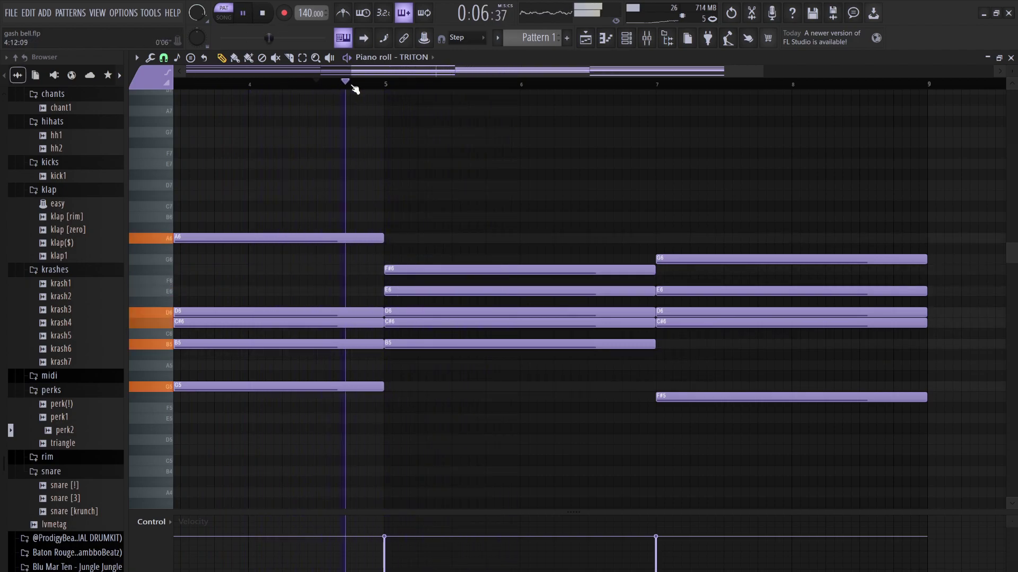
{"action": "left_click_drag", "start_coordinate": [351, 72], "coordinate": [64, 66]}
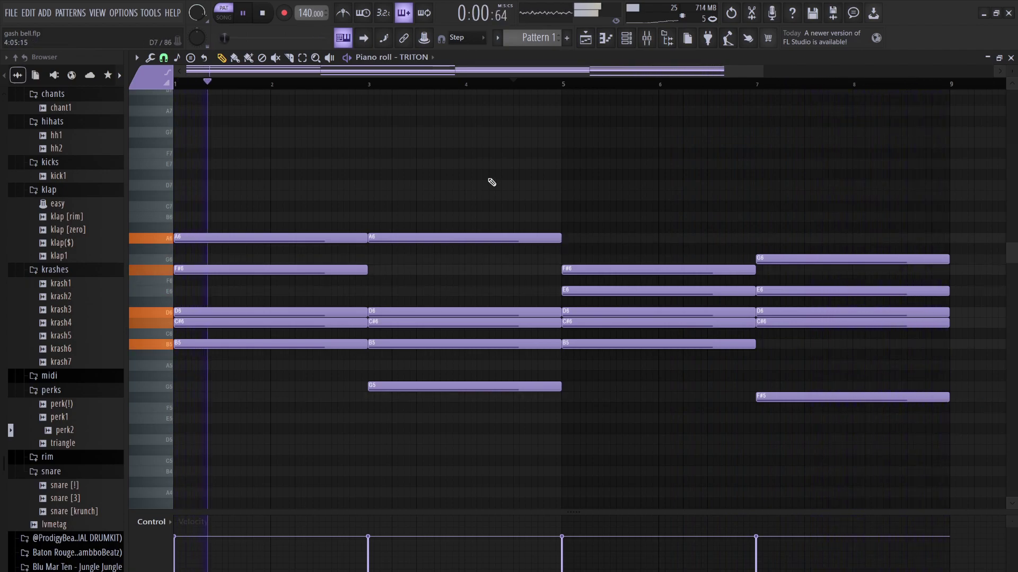
{"action": "left_click", "coordinate": [262, 23]}
{"action": "key", "text": "space"}
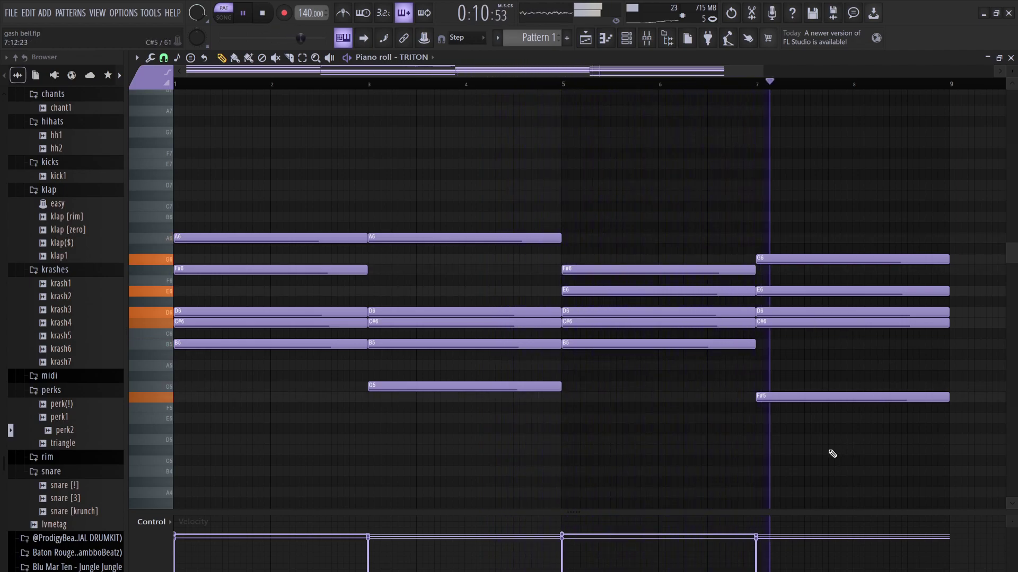
- Duplicate the F#6 note of the bar 5 chord and place the copy at A5
{"action": "scroll", "coordinate": [831, 452], "scroll_direction": "down", "scroll_amount": 1}
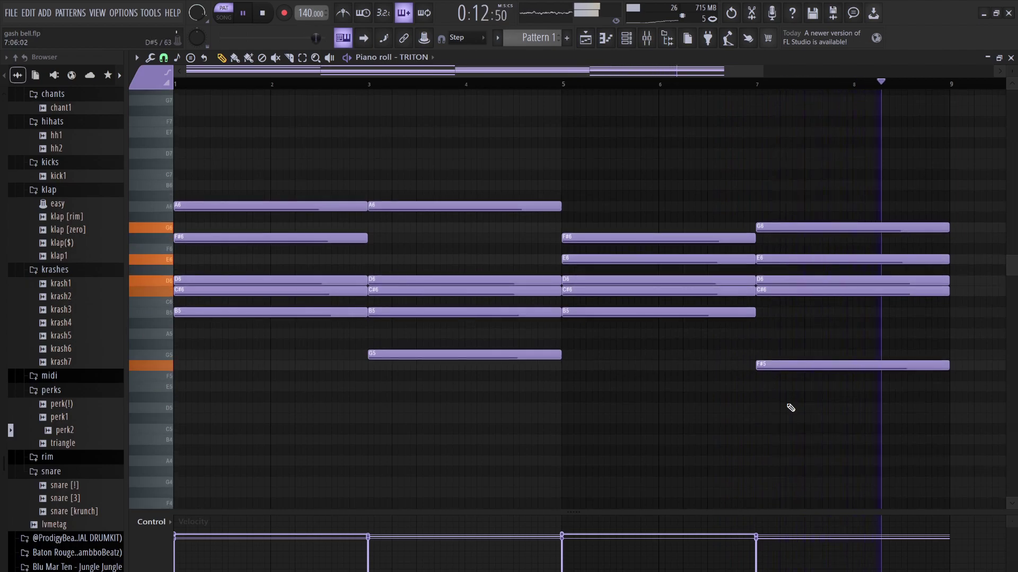
{"action": "left_click", "coordinate": [594, 237]}
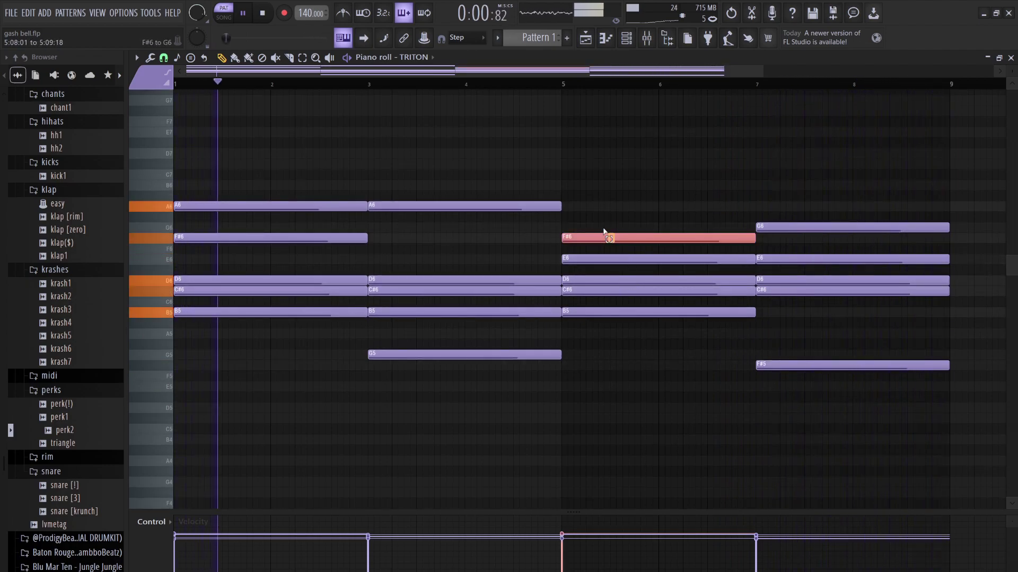
{"action": "left_click", "coordinate": [594, 231]}
{"action": "key", "text": "ctrl+z"}
{"action": "key", "text": "ctrl+Down"}
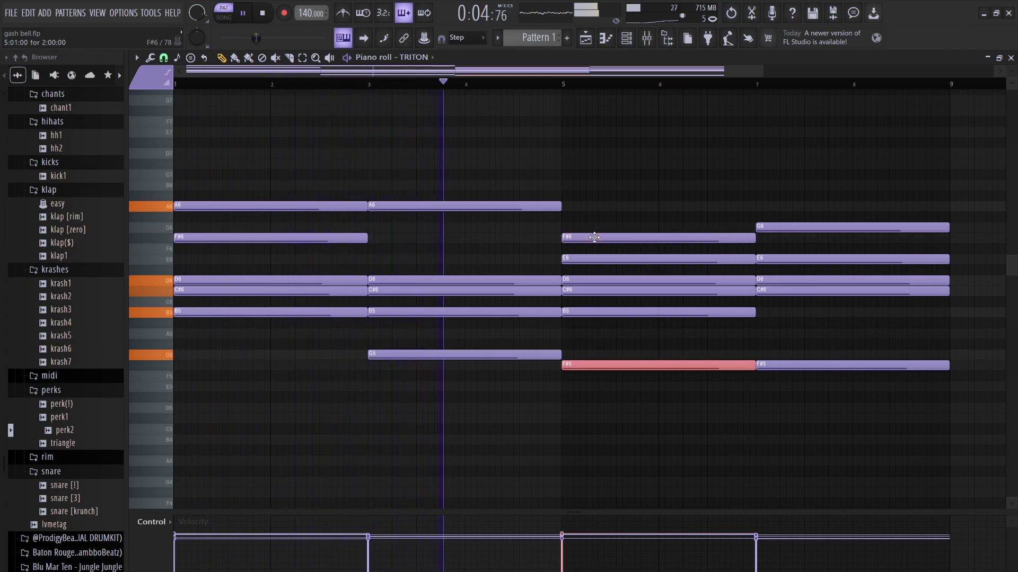
{"action": "key", "text": "shift+Up"}
{"action": "key", "text": "shift+Up"}
{"action": "key", "text": "shift+Up"}
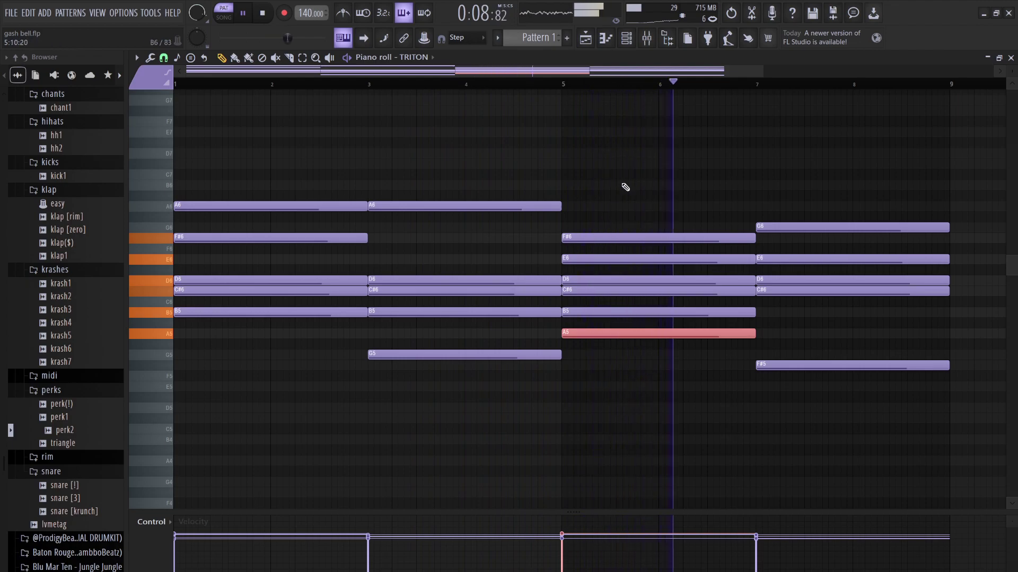
- Copy the lowest note of each chord one octave down as bass notes B4, G4, A4 and F#4
{"action": "left_click_drag", "start_coordinate": [784, 382], "coordinate": [676, 344]}
{"action": "left_click_drag", "start_coordinate": [514, 356], "coordinate": [621, 333]}
{"action": "left_click_drag", "start_coordinate": [310, 312], "coordinate": [272, 314]}
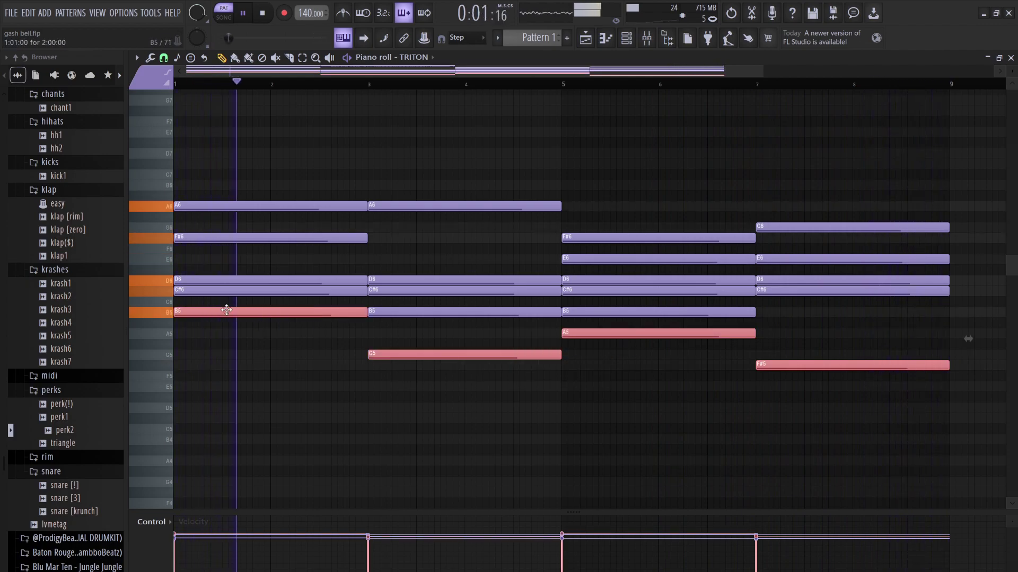
{"action": "key", "text": "ctrl+Down"}
{"action": "key", "text": "ctrl+Down"}
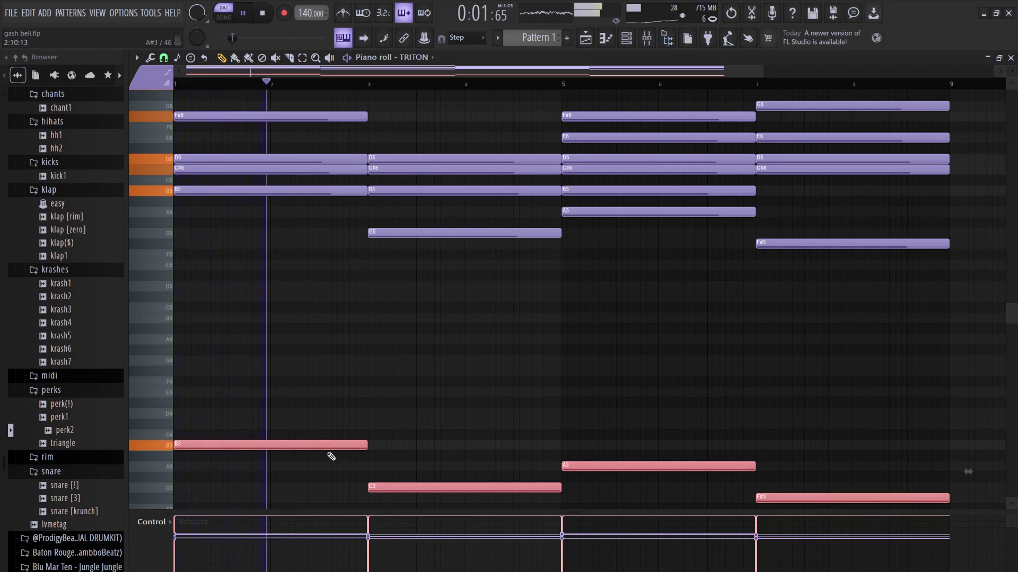
{"action": "key", "text": "ctrl+Up"}
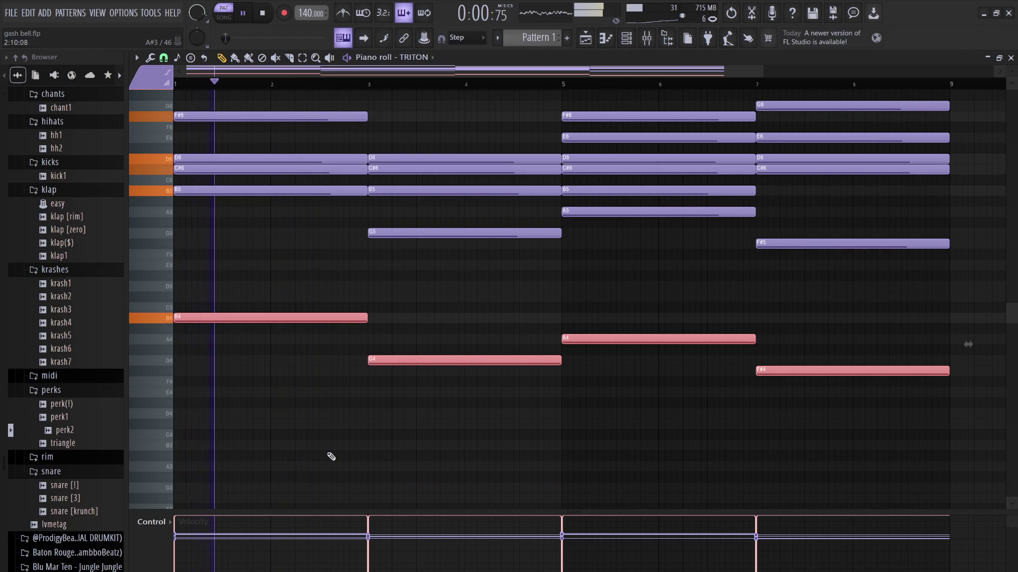
- Copy the four bass notes another octave down as B3, G3, A3 and F#3, deselect them and play back the progression
{"action": "key", "text": "ctrl+Down"}
{"action": "key", "text": "space"}
{"action": "key", "text": "ctrl+v"}
{"action": "key", "text": "ctrl+Up"}
{"action": "key", "text": "space"}
{"action": "scroll", "coordinate": [439, 392], "scroll_direction": "down", "scroll_amount": 6}
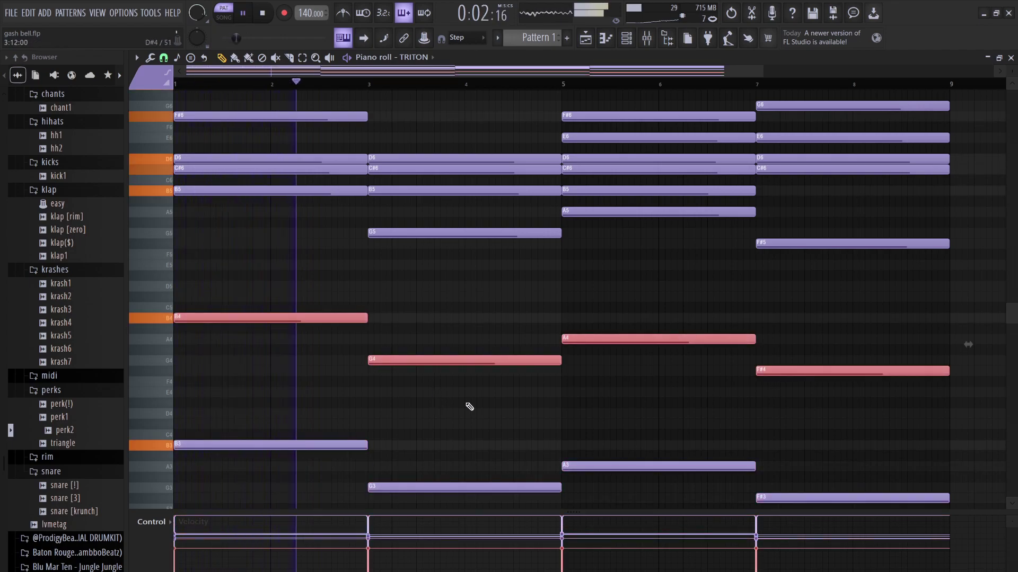
{"action": "left_click", "coordinate": [508, 408], "text": "ctrl"}
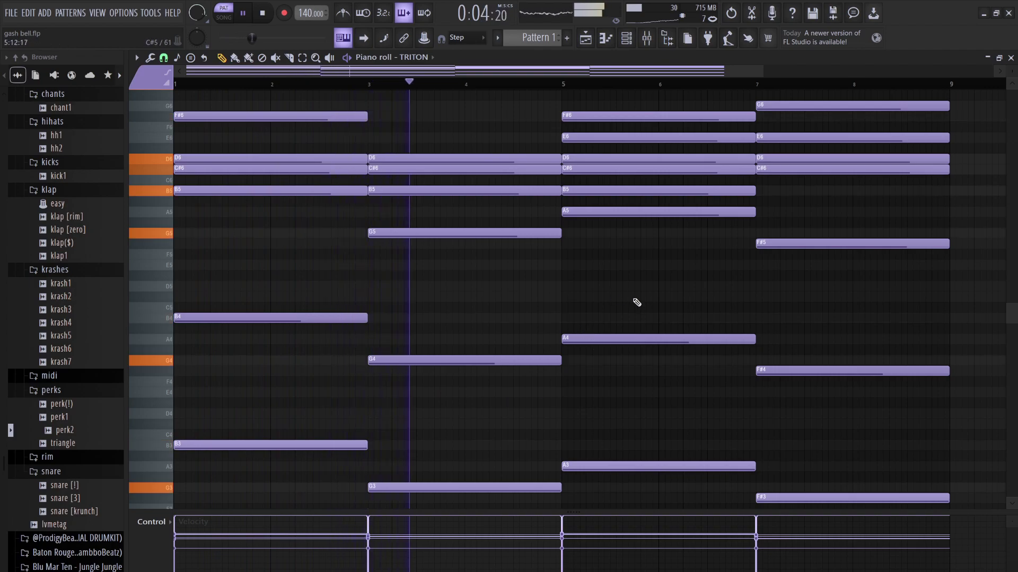
{"action": "scroll", "coordinate": [637, 303], "scroll_direction": "up", "scroll_amount": 3}
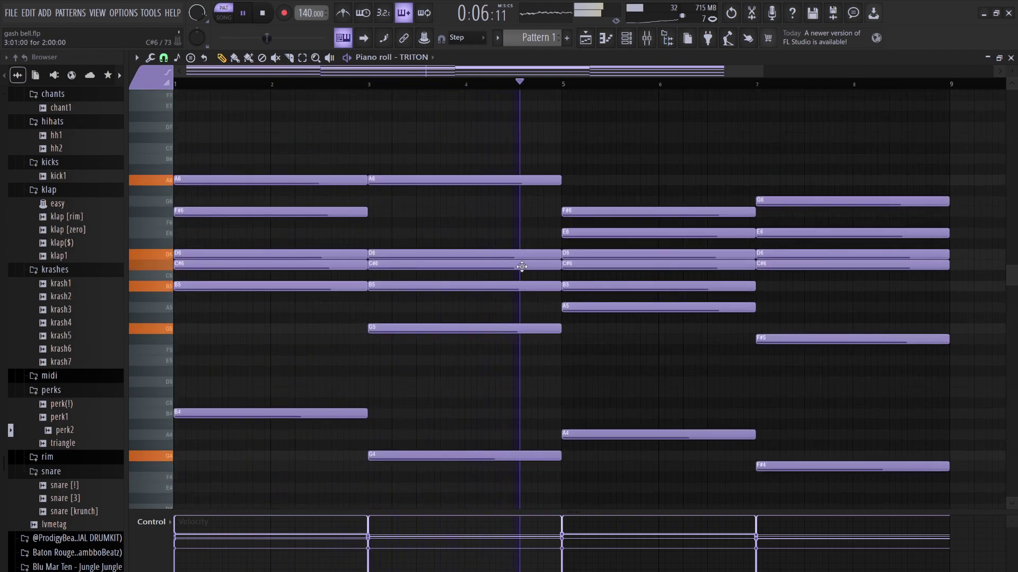
- Clone the Sampler channel three times in the channel rack so there are four Sampler channels
{"action": "left_click", "coordinate": [626, 38]}
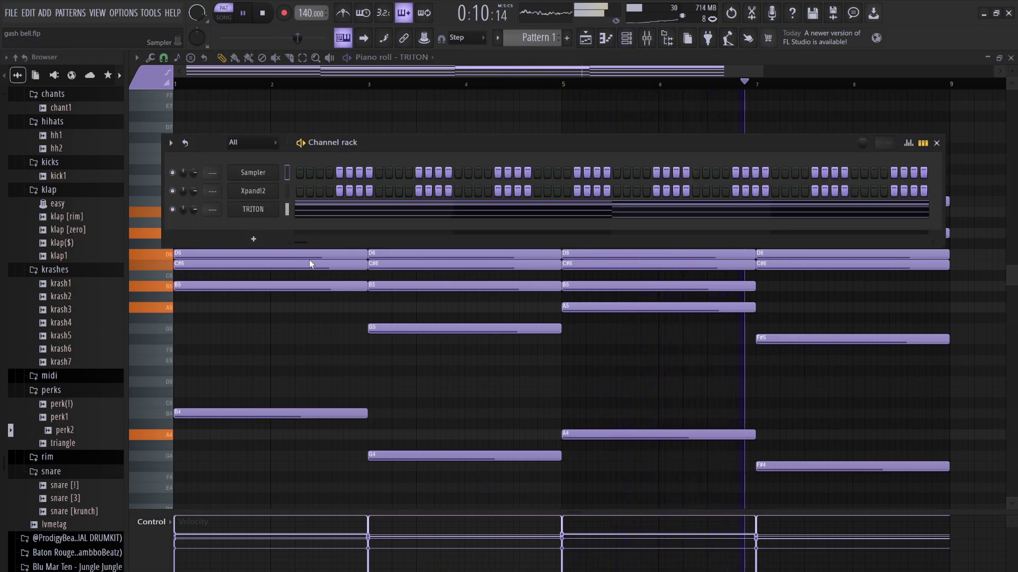
{"action": "key", "text": "alt+c"}
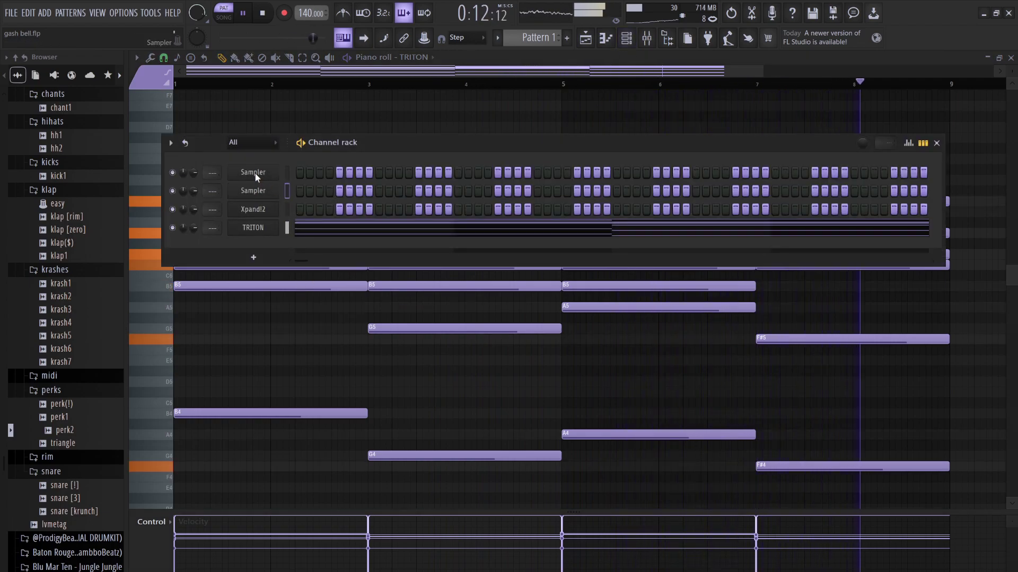
{"action": "key", "text": "alt+c"}
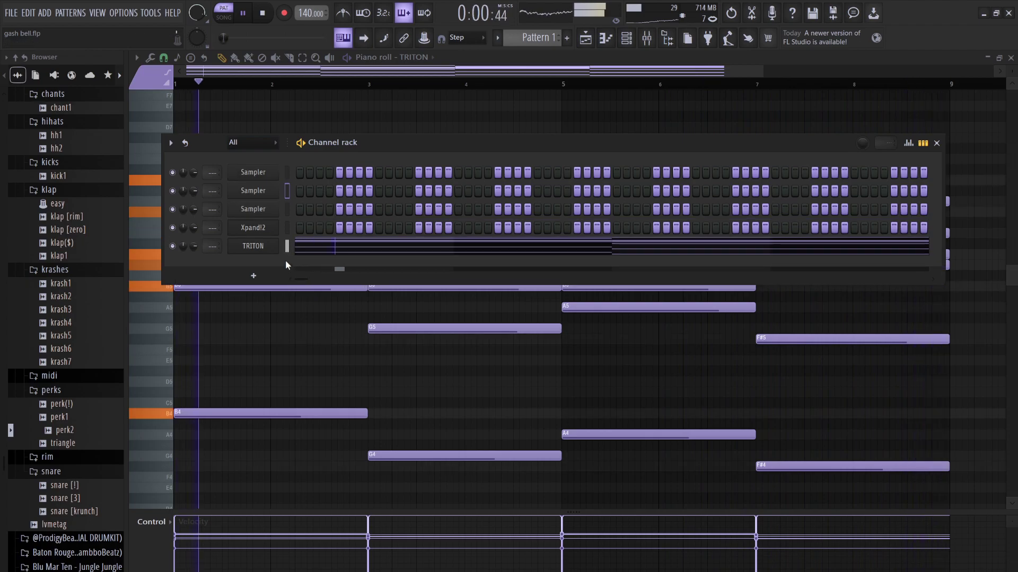
{"action": "left_click", "coordinate": [252, 172]}
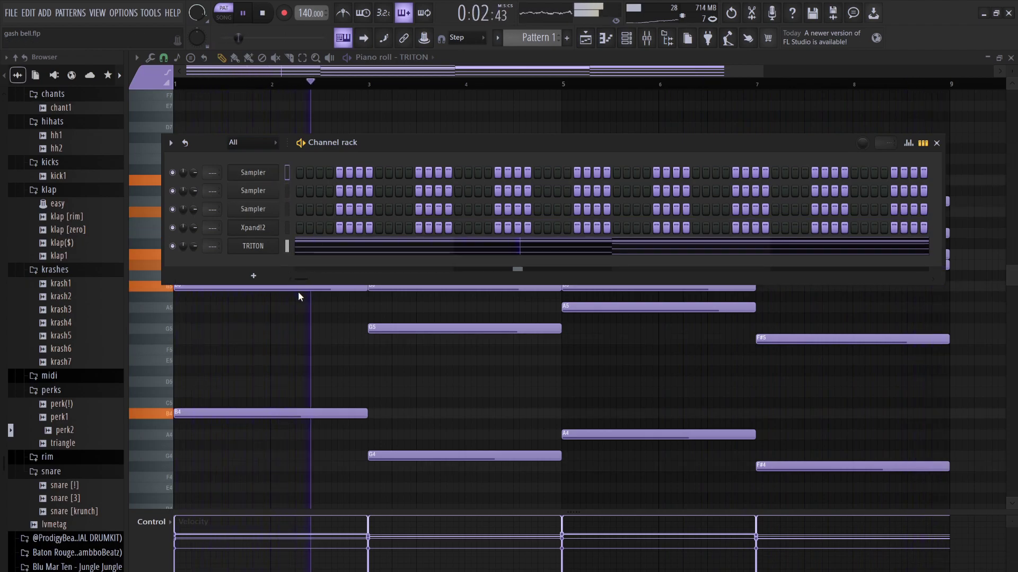
{"action": "key", "text": "alt+c"}
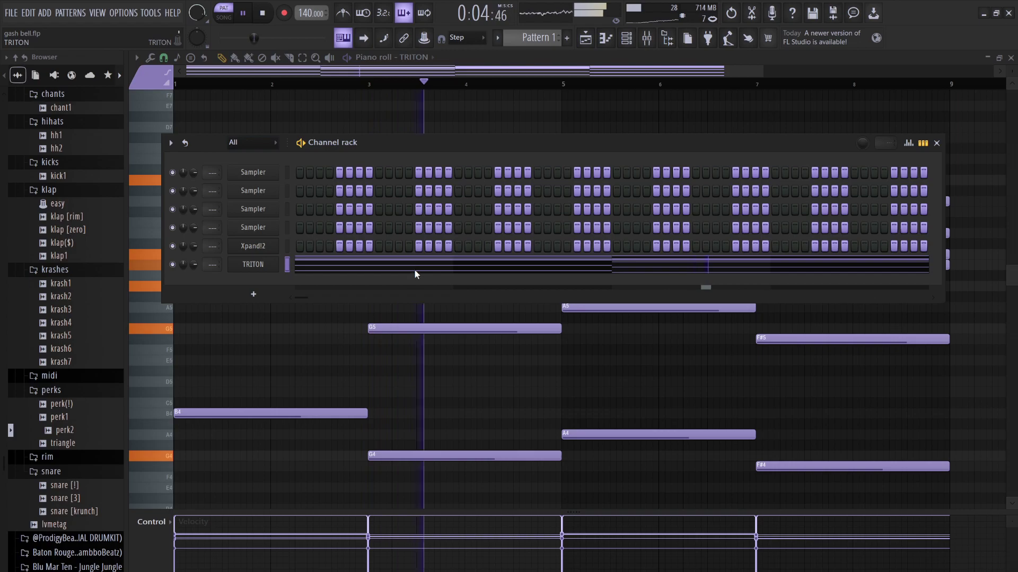
- Copy the TRITON chord notes into the topmost Sampler channel, stop playback and solo the TRITON channel
{"action": "left_click", "coordinate": [252, 176]}
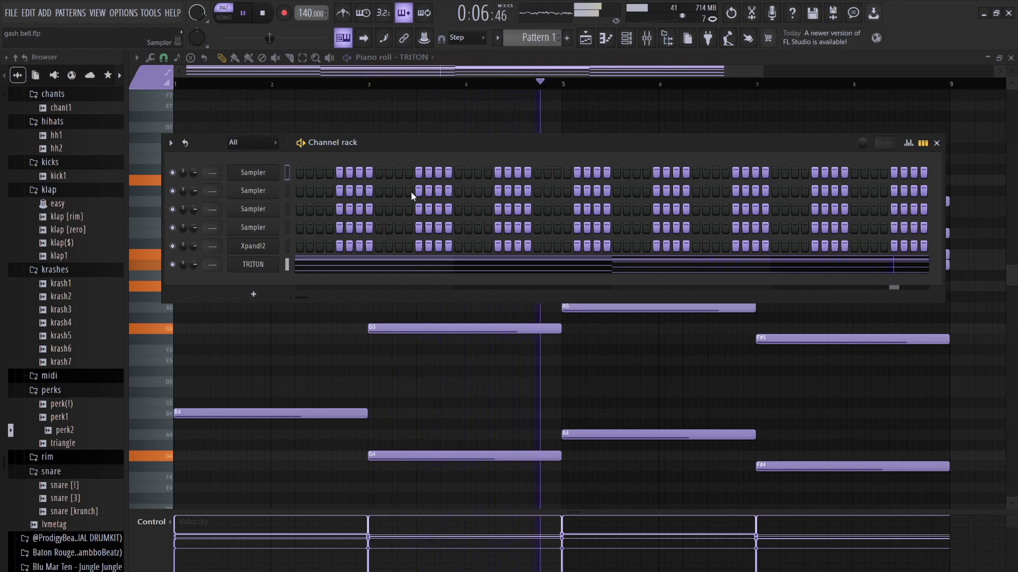
{"action": "key", "text": "ctrl+v"}
{"action": "key", "text": "space"}
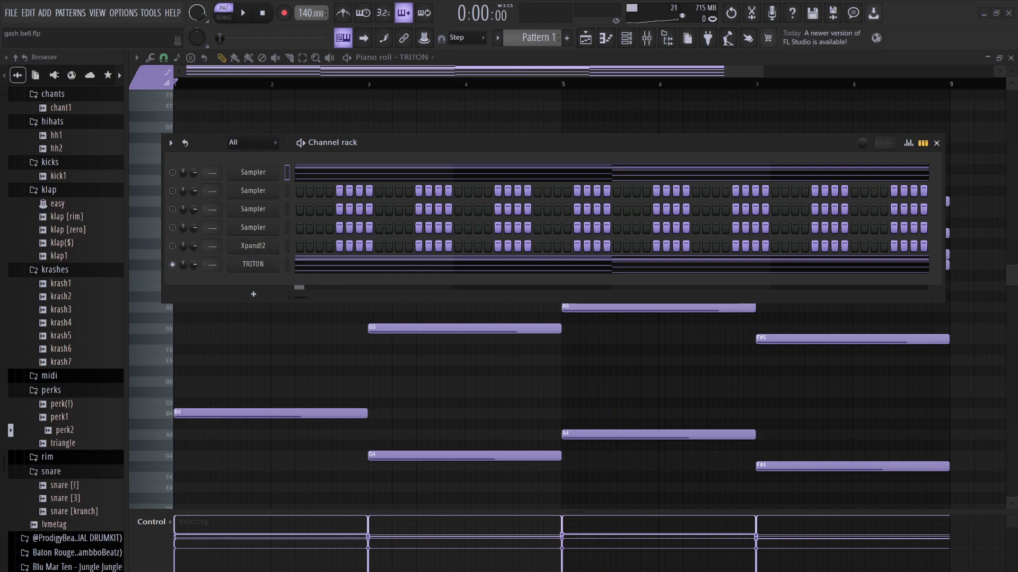
- Render the TRITON chords of Pattern 1 to an audio clip, show all channels and mute the TRITON channel
{"action": "left_click", "coordinate": [252, 246]}
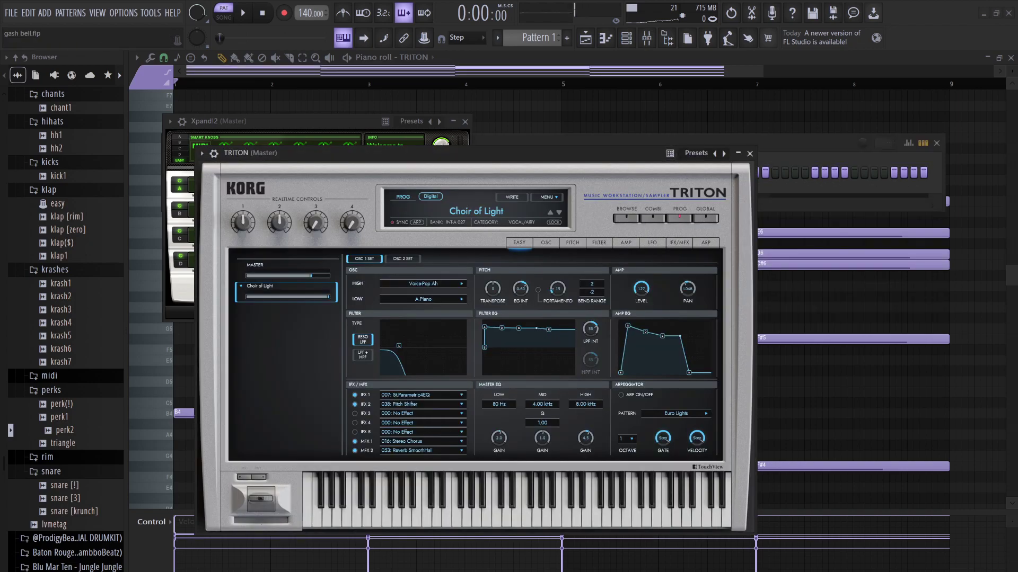
{"action": "key", "text": "F6"}
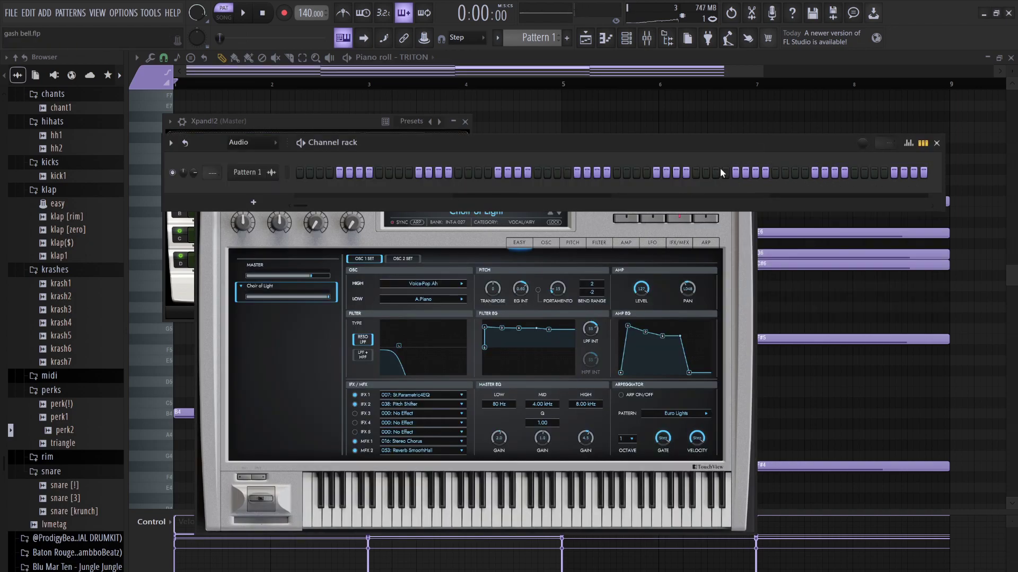
{"action": "left_click", "coordinate": [247, 146]}
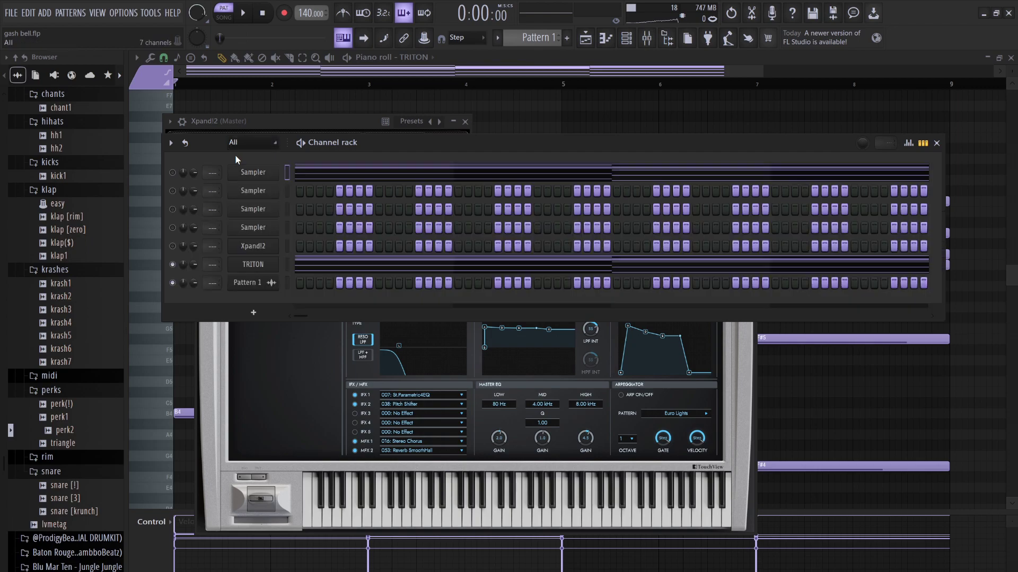
{"action": "left_click", "coordinate": [261, 285]}
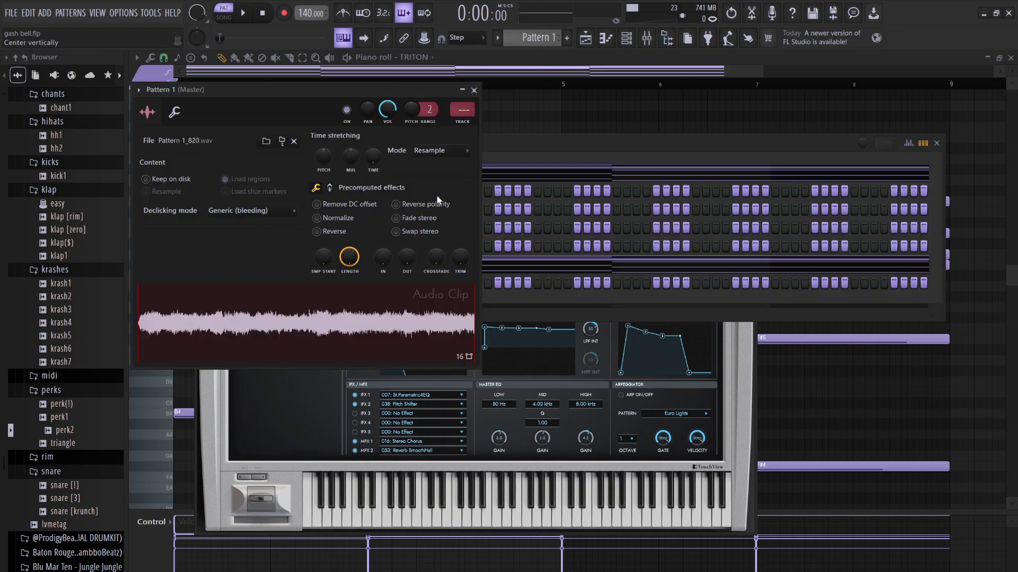
{"action": "left_click", "coordinate": [540, 141]}
{"action": "left_click", "coordinate": [174, 268]}
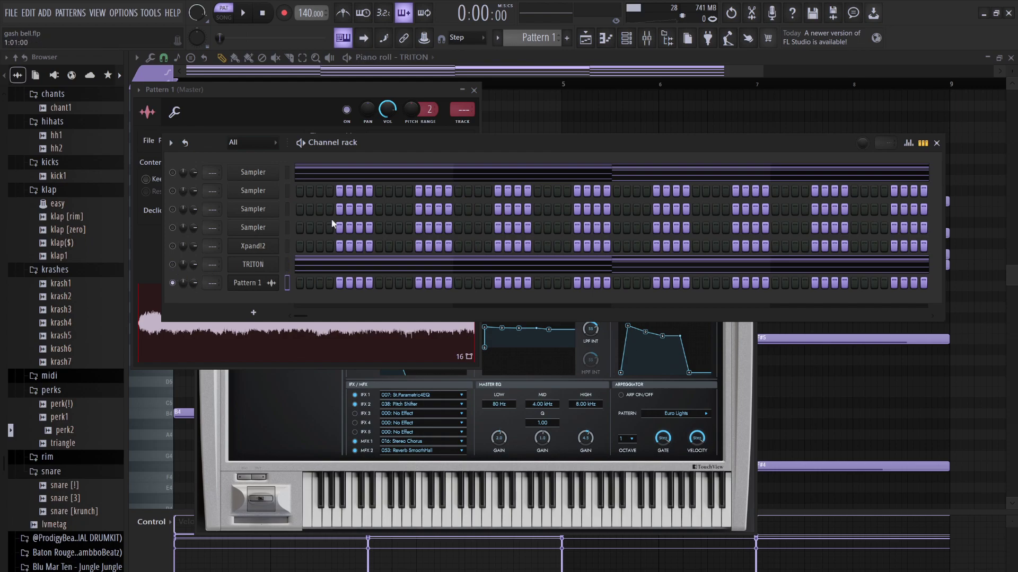
- In the playlist, move the Pattern 1 note clip to Track 7 at bar 1 below the audio clip and switch to song mode
{"action": "left_click", "coordinate": [585, 38]}
{"action": "left_click_drag", "start_coordinate": [189, 102], "coordinate": [411, 117]}
{"action": "left_click_drag", "start_coordinate": [154, 100], "coordinate": [364, 302]}
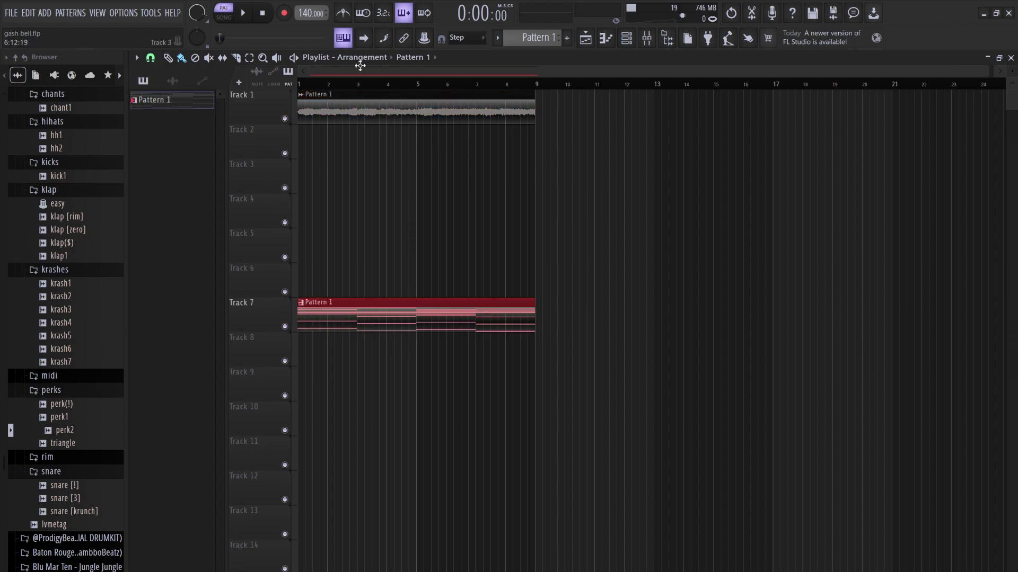
{"action": "left_click", "coordinate": [223, 17]}
- Play the arrangement, cut the notes from the TRITON channel and unmute that channel
{"action": "left_click", "coordinate": [626, 38]}
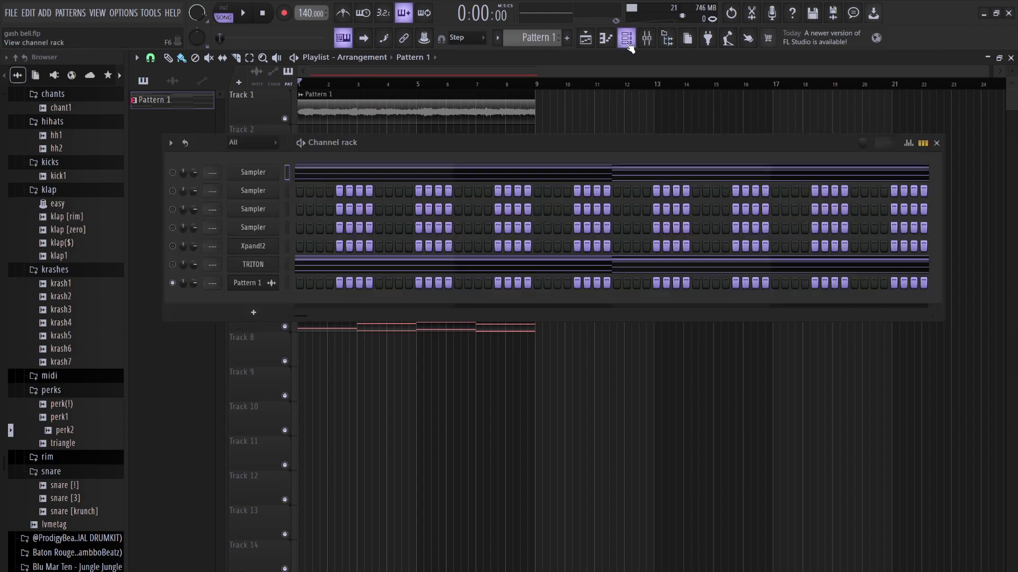
{"action": "key", "text": "space"}
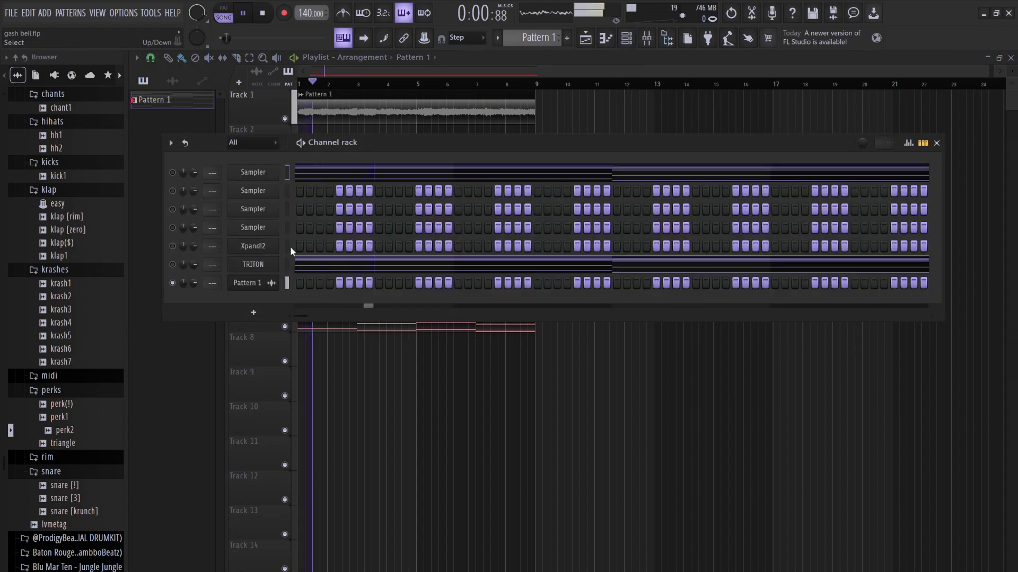
{"action": "key", "text": "ctrl+x"}
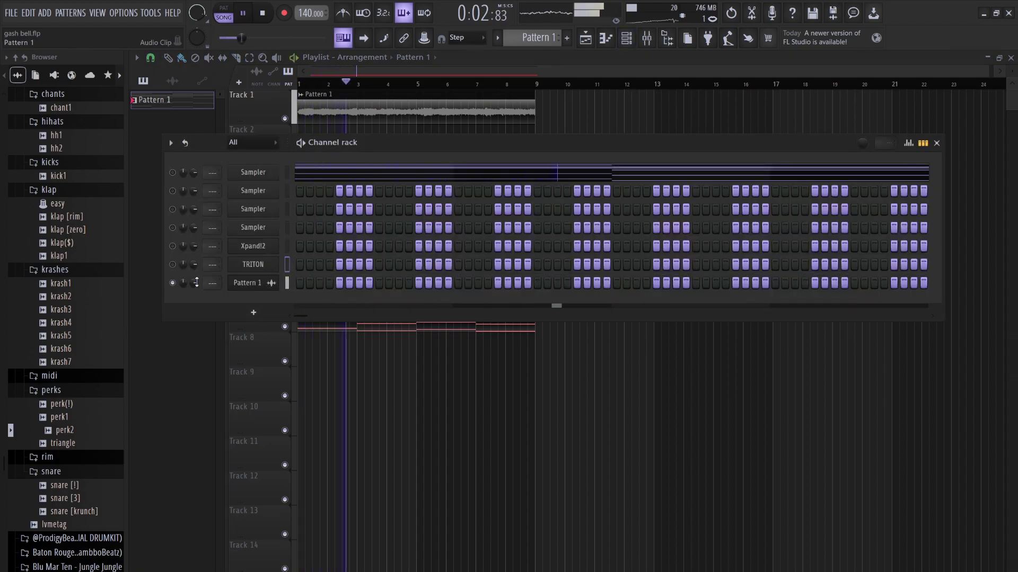
{"action": "left_click", "coordinate": [172, 264]}
{"action": "key", "text": "space"}
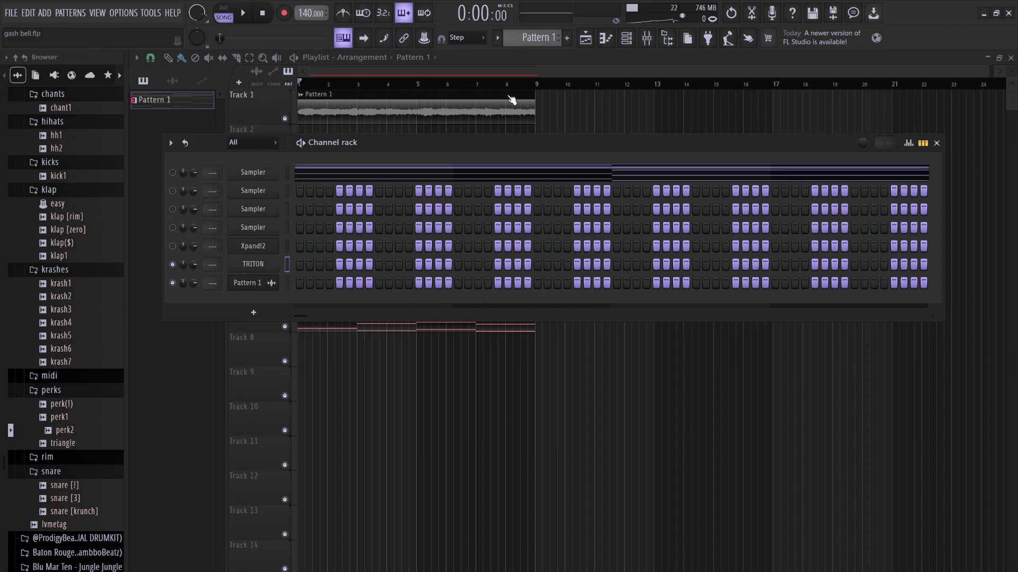
- Open the TRITON program browser and show the Factory banks
{"action": "left_click", "coordinate": [253, 264]}
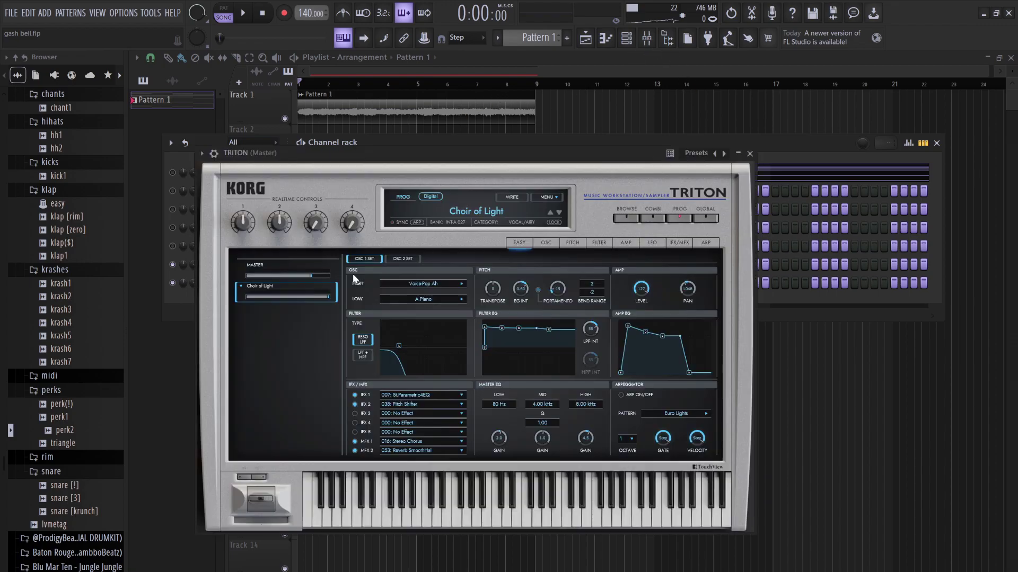
{"action": "left_click", "coordinate": [468, 213]}
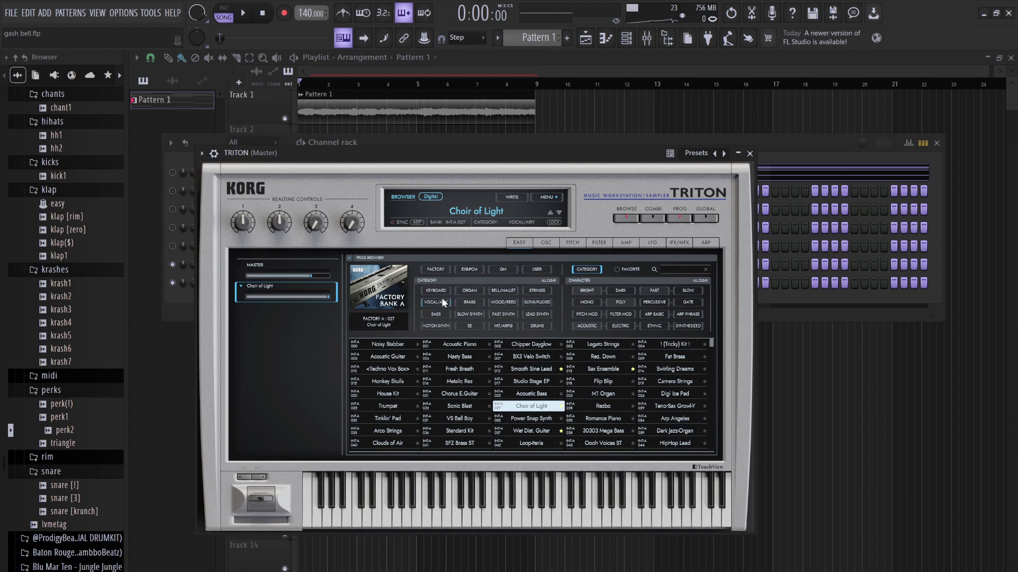
{"action": "left_click", "coordinate": [437, 269]}
{"action": "left_click", "coordinate": [460, 268]}
{"action": "left_click", "coordinate": [443, 269]}
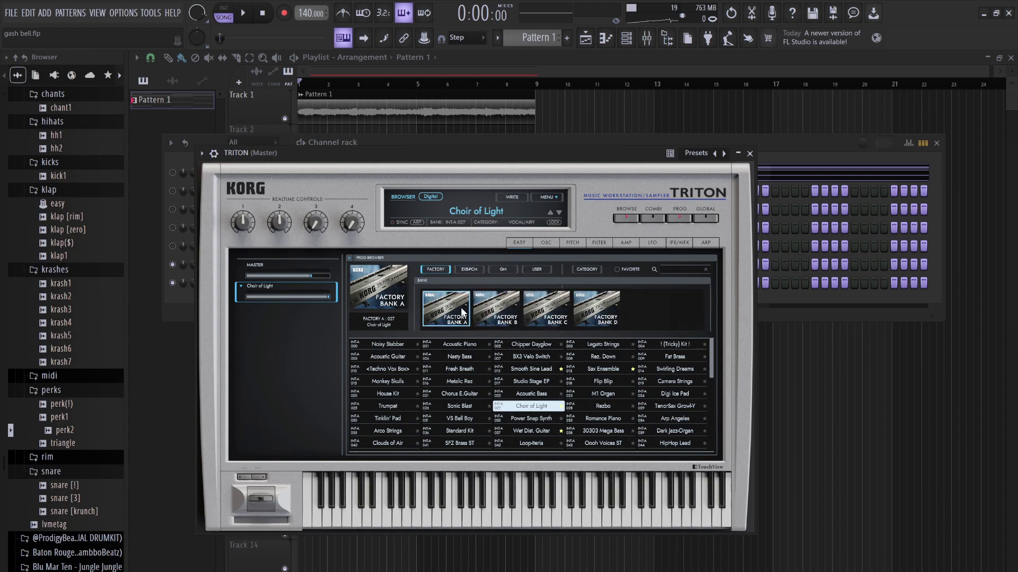
- Look through Factory Banks B and D, the GM banks and User Bank A, and return to Factory Bank A
{"action": "left_click", "coordinate": [520, 303]}
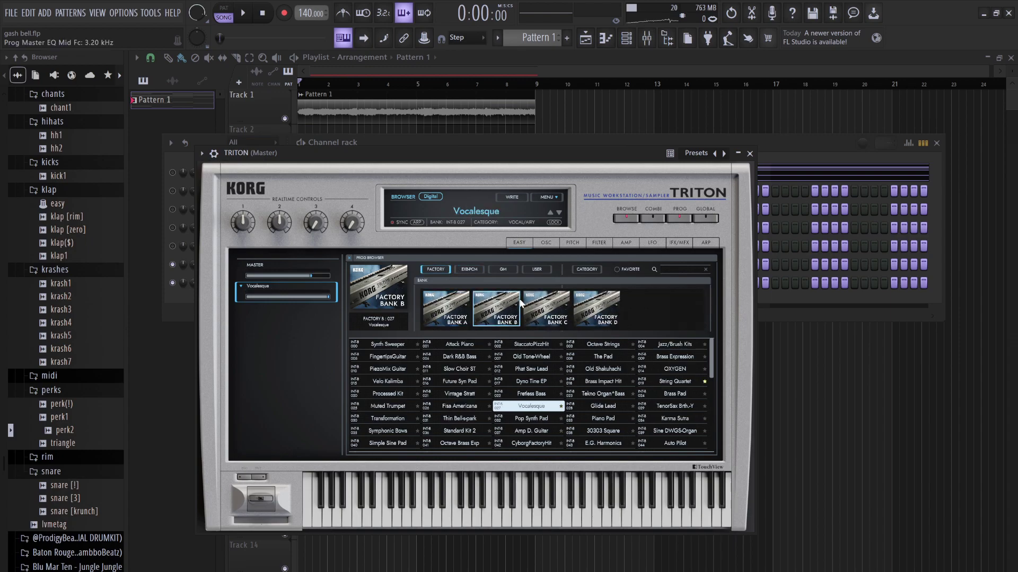
{"action": "left_click", "coordinate": [613, 297]}
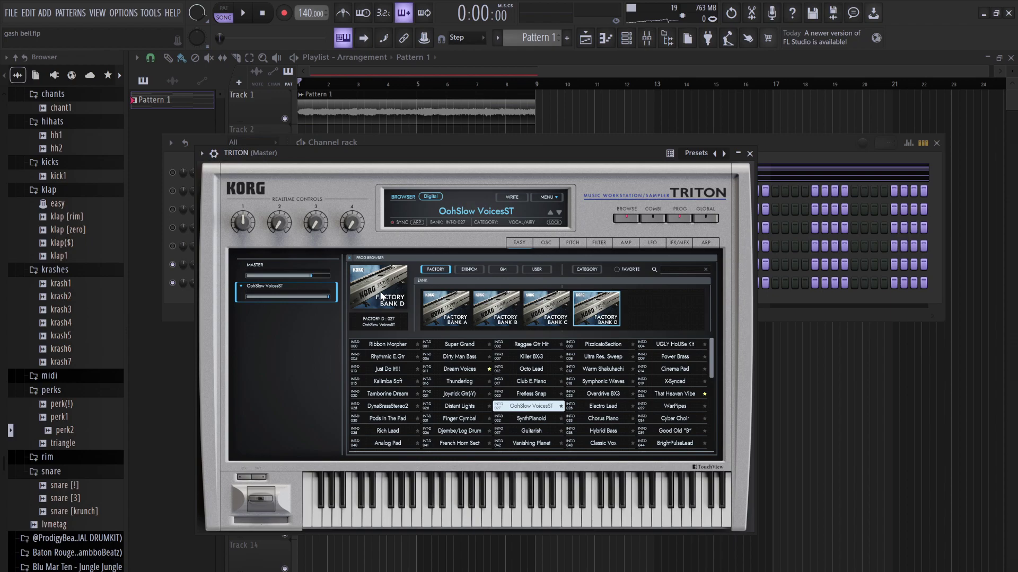
{"action": "left_click", "coordinate": [502, 268]}
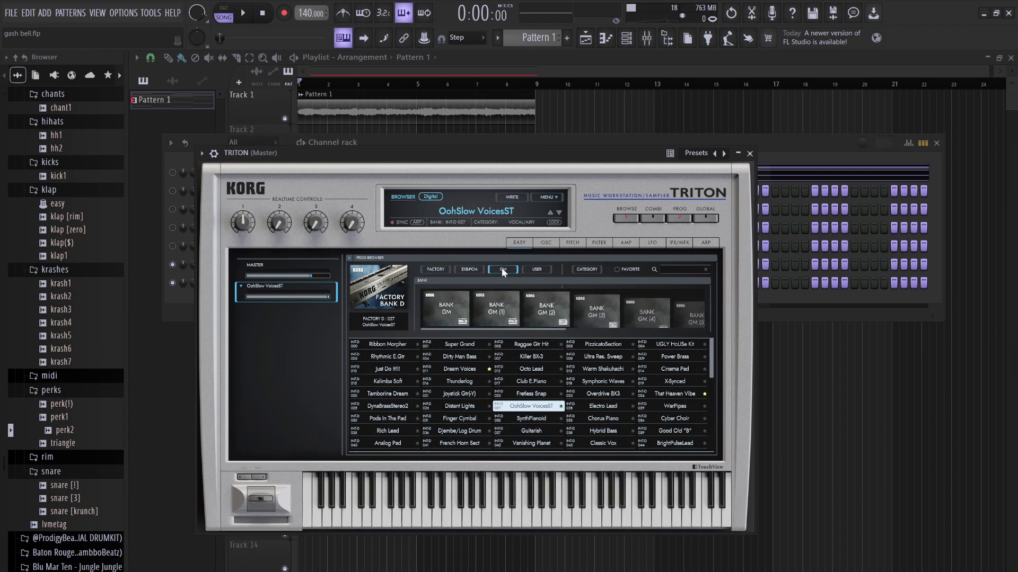
{"action": "left_click", "coordinate": [524, 269]}
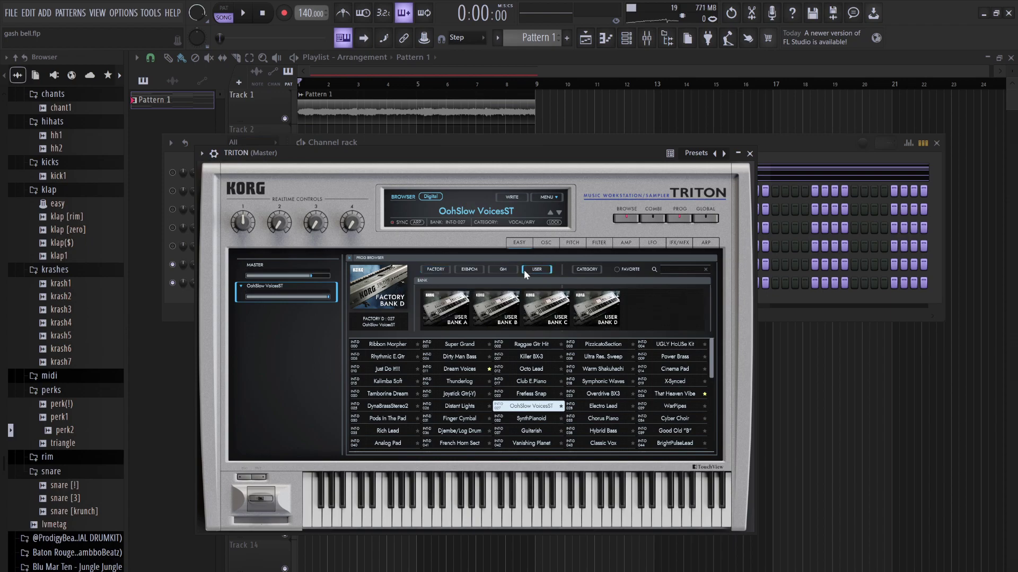
{"action": "left_click", "coordinate": [453, 299]}
{"action": "left_click", "coordinate": [447, 270]}
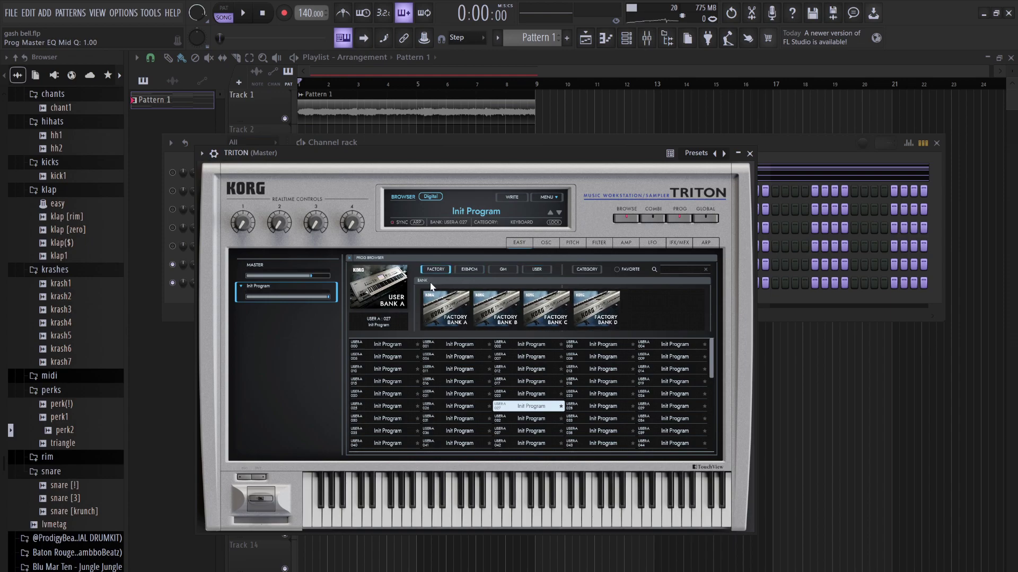
{"action": "left_click", "coordinate": [451, 302]}
{"action": "left_click", "coordinate": [475, 306]}
{"action": "left_click", "coordinate": [469, 305]}
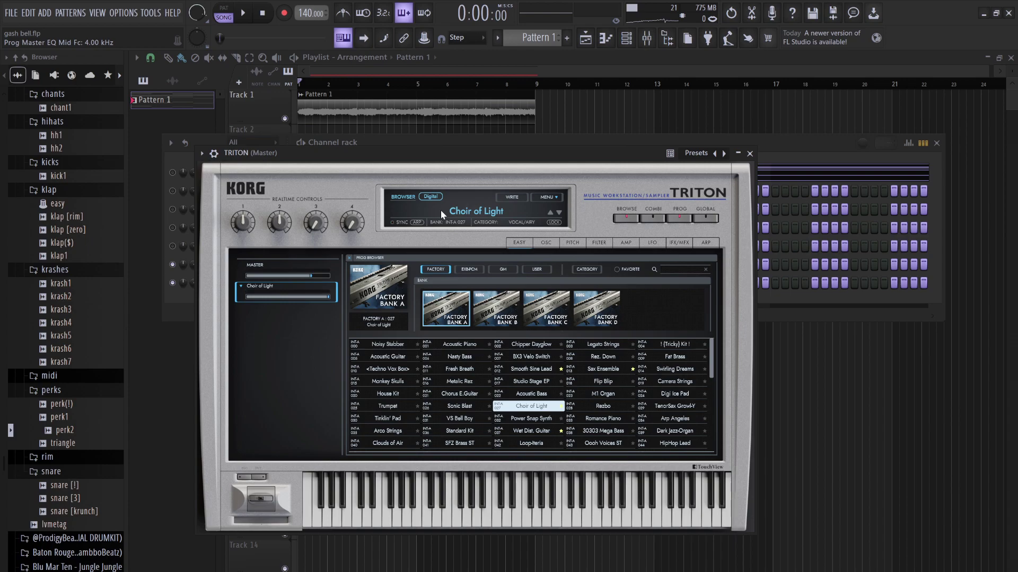
- Search the Factory Bank A programs of the TRITON for "pad"
{"action": "left_click", "coordinate": [626, 219]}
{"action": "left_click", "coordinate": [627, 221]}
{"action": "left_click", "coordinate": [670, 271]}
{"action": "type", "text": "pad"}
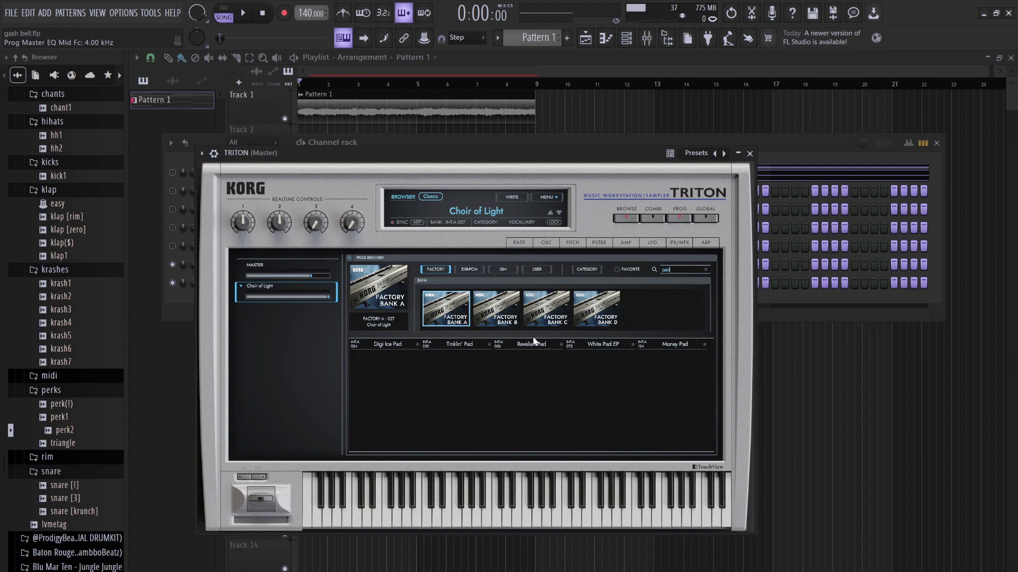
- Audition White Pad EP and Ravelian Pad, and load the Tinklin' Pad program
{"action": "left_click", "coordinate": [588, 344]}
{"action": "key", "text": "e"}
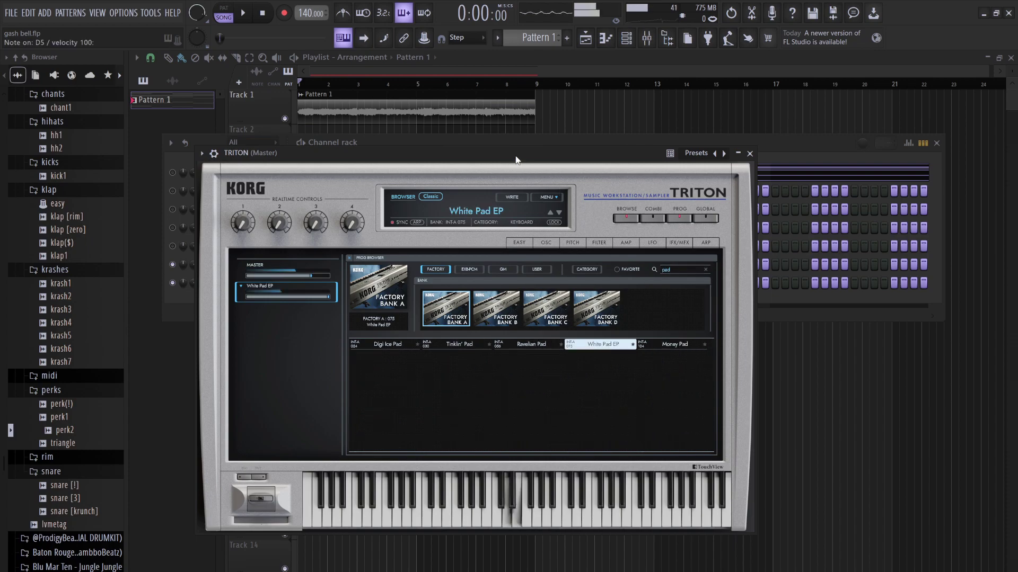
{"action": "left_click", "coordinate": [529, 343]}
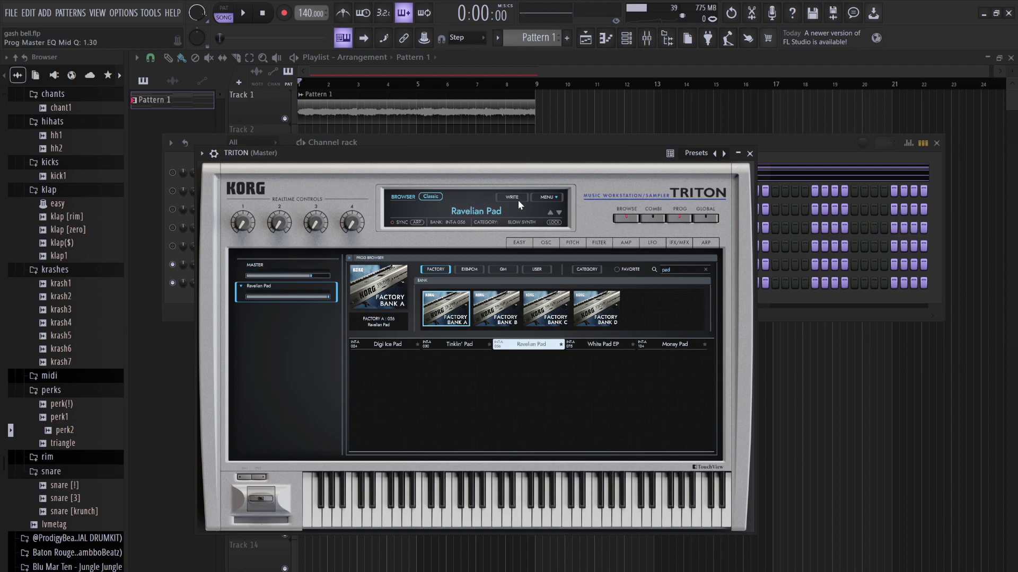
{"action": "left_click", "coordinate": [450, 347]}
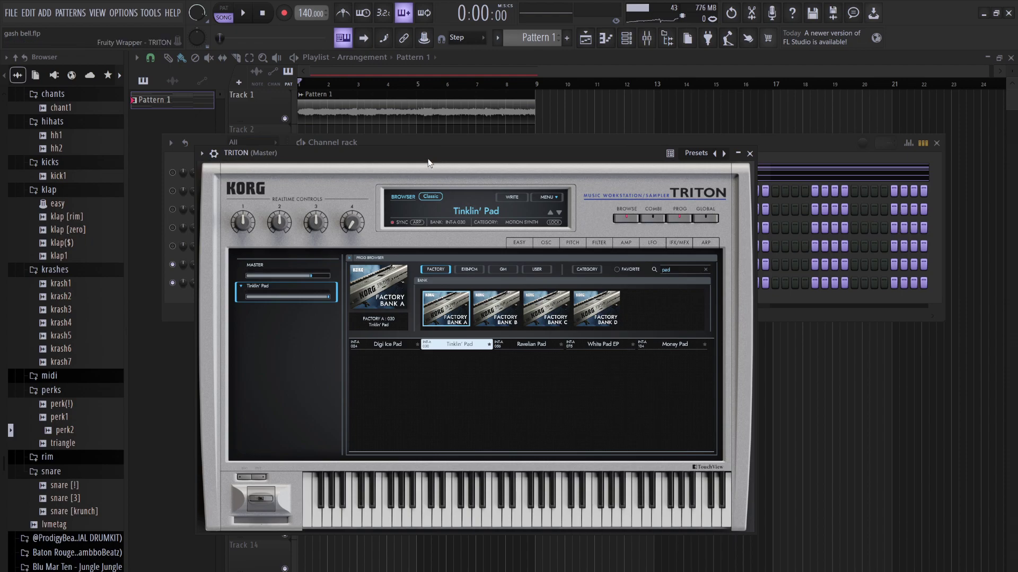
- Draw two-bar TRITON notes in the piano roll: A6 and E6 over bars 1–2, and E6 and B5 over bars 3–4
{"action": "left_click", "coordinate": [802, 152]}
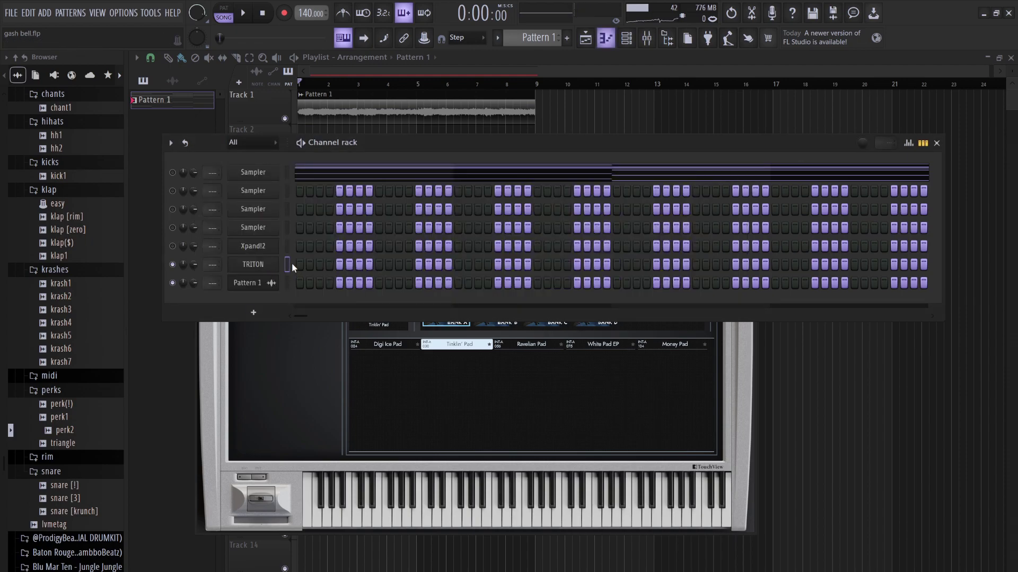
{"action": "key", "text": "F7"}
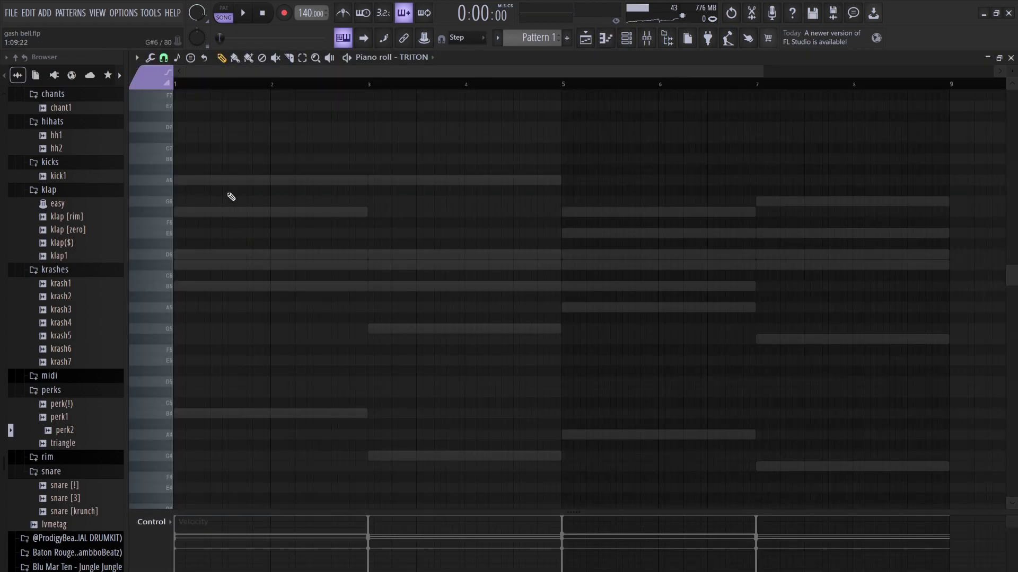
{"action": "left_click", "coordinate": [226, 181]}
{"action": "left_click_drag", "start_coordinate": [254, 233], "coordinate": [141, 239]}
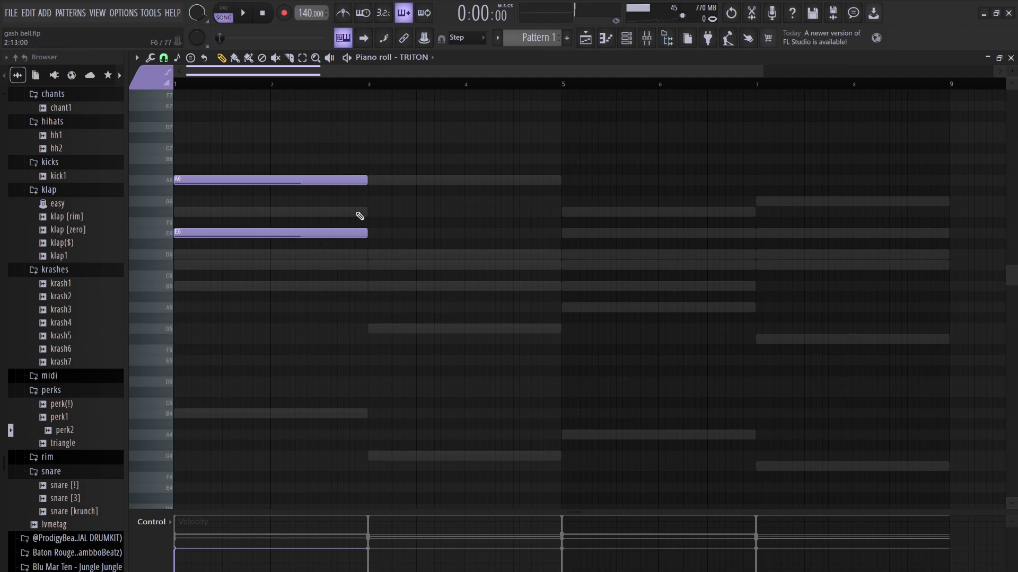
{"action": "left_click", "coordinate": [386, 233]}
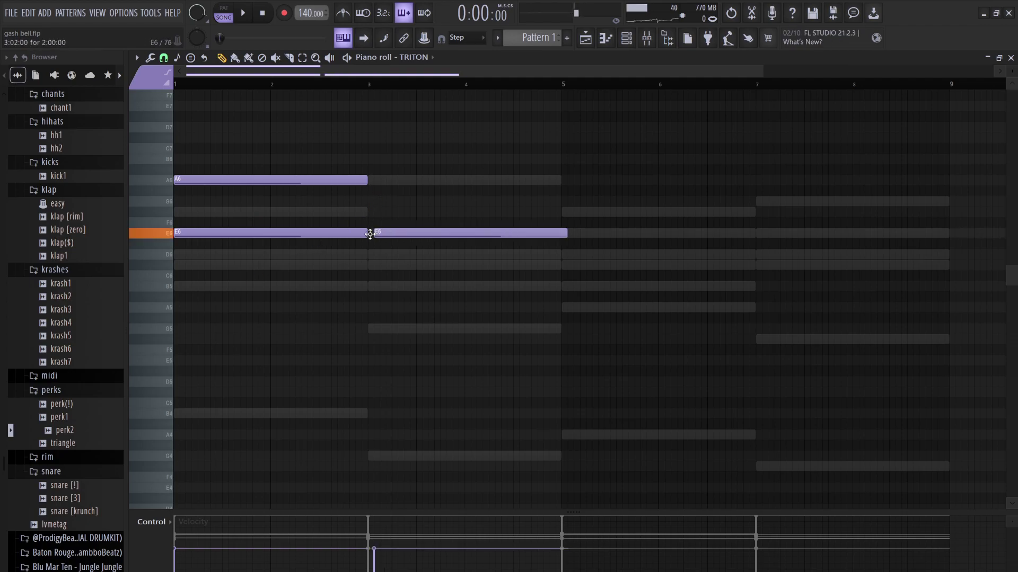
{"action": "left_click", "coordinate": [376, 287]}
{"action": "key", "text": "space"}
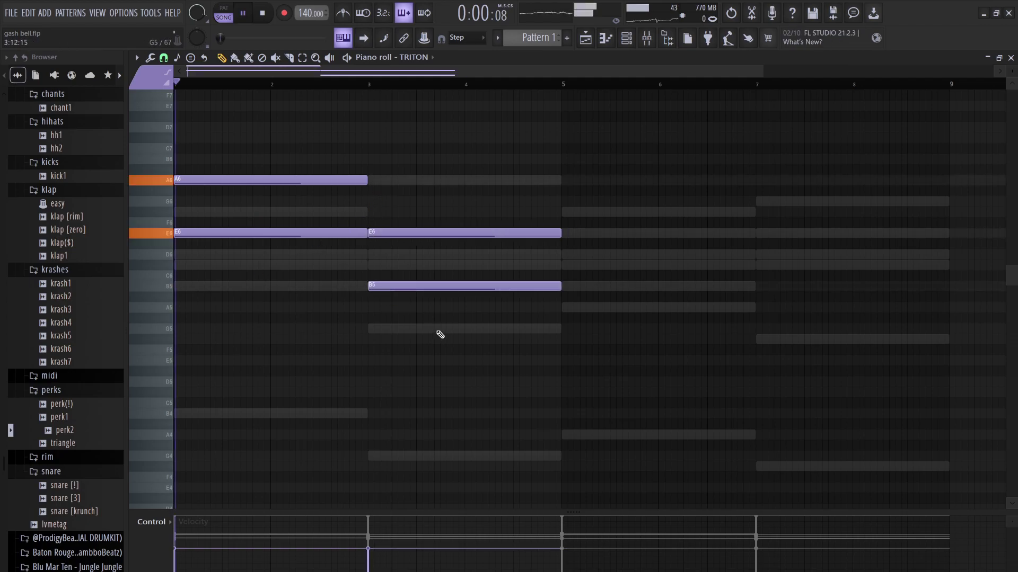
- Raise the velocity of the four TRITON notes to maximum and play them back with the choir audio
{"action": "key", "text": "space"}
{"action": "left_click_drag", "start_coordinate": [466, 353], "coordinate": [236, 154]}
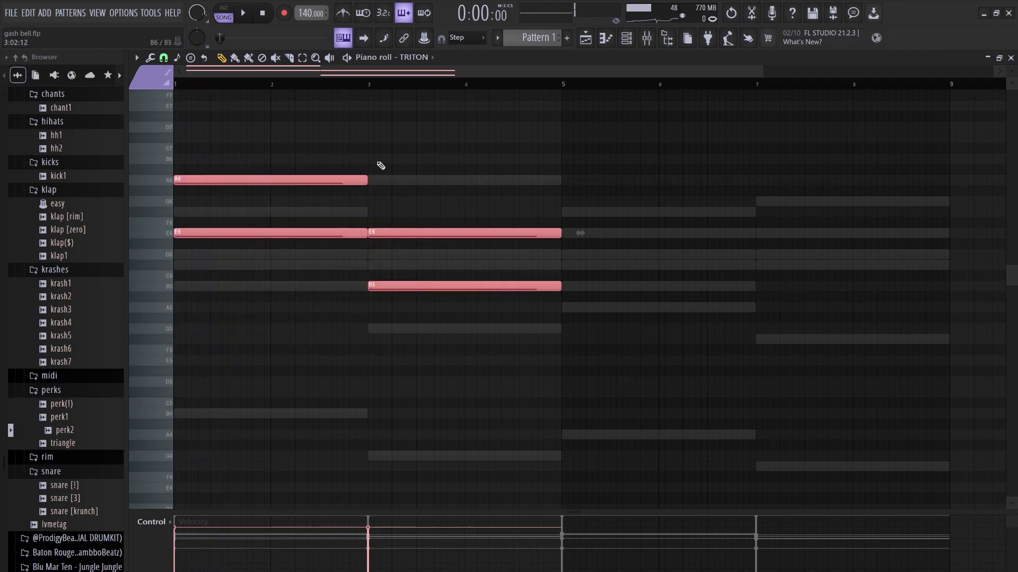
{"action": "key", "text": "space"}
{"action": "left_click", "coordinate": [627, 37]}
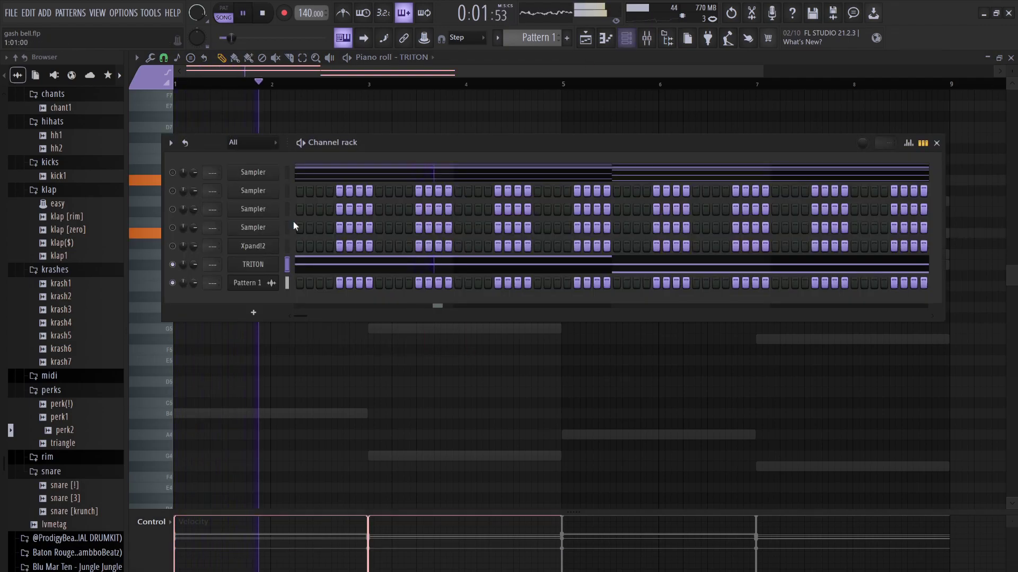
{"action": "key", "text": "space"}
{"action": "key", "text": "space"}
{"action": "key", "text": "F6"}
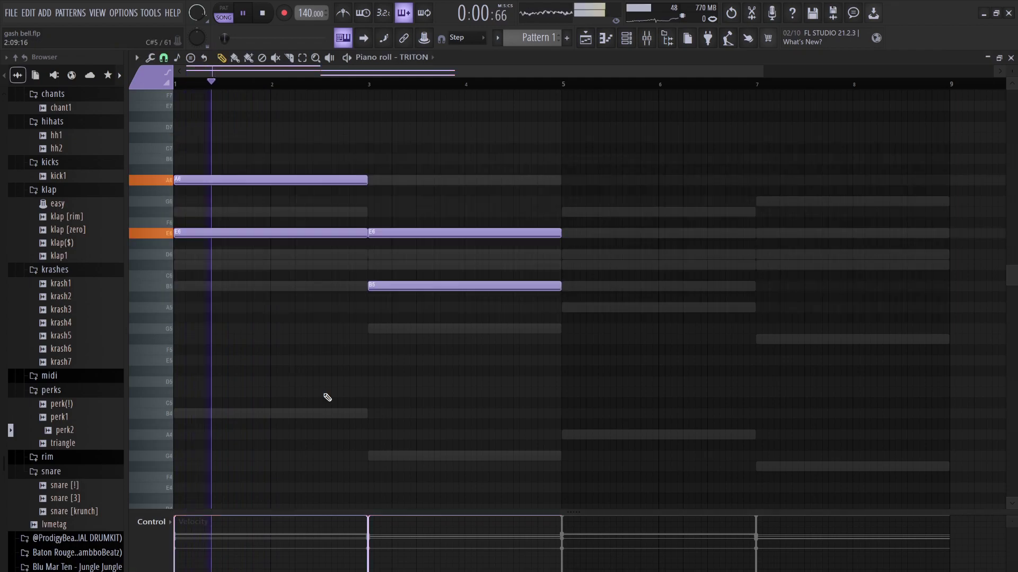
- Duplicate the four notes into bars 5–8 and lower the copied A6 note by an octave to A5
{"action": "key", "text": "ctrl+b"}
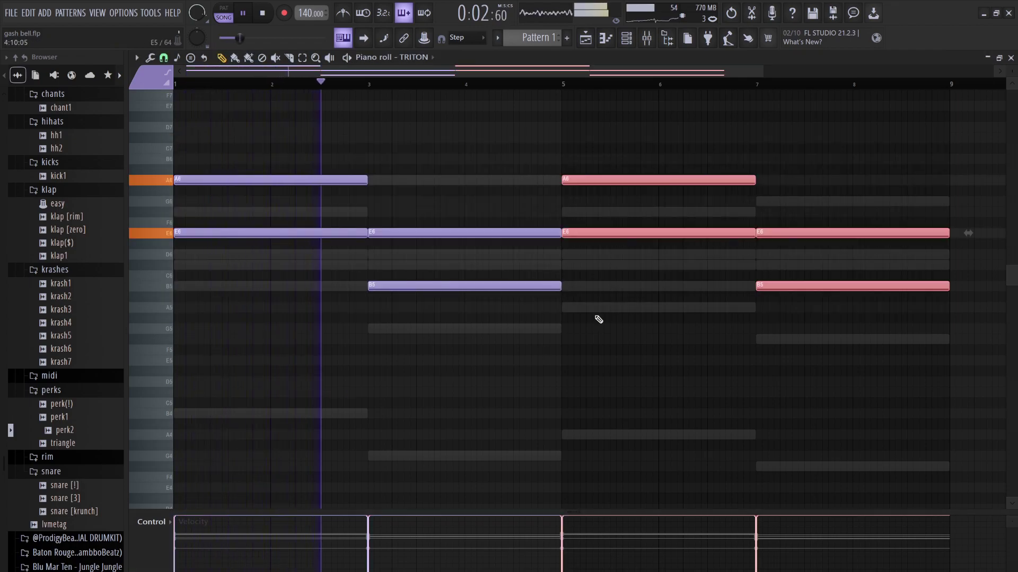
{"action": "left_click_drag", "start_coordinate": [615, 205], "coordinate": [609, 166], "text": "ctrl"}
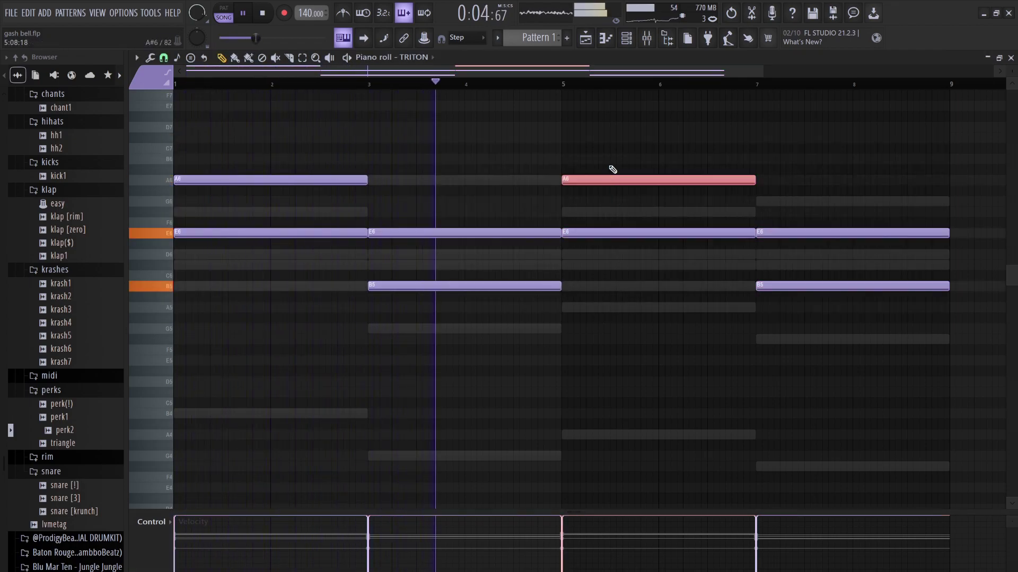
{"action": "key", "text": "ctrl+Down"}
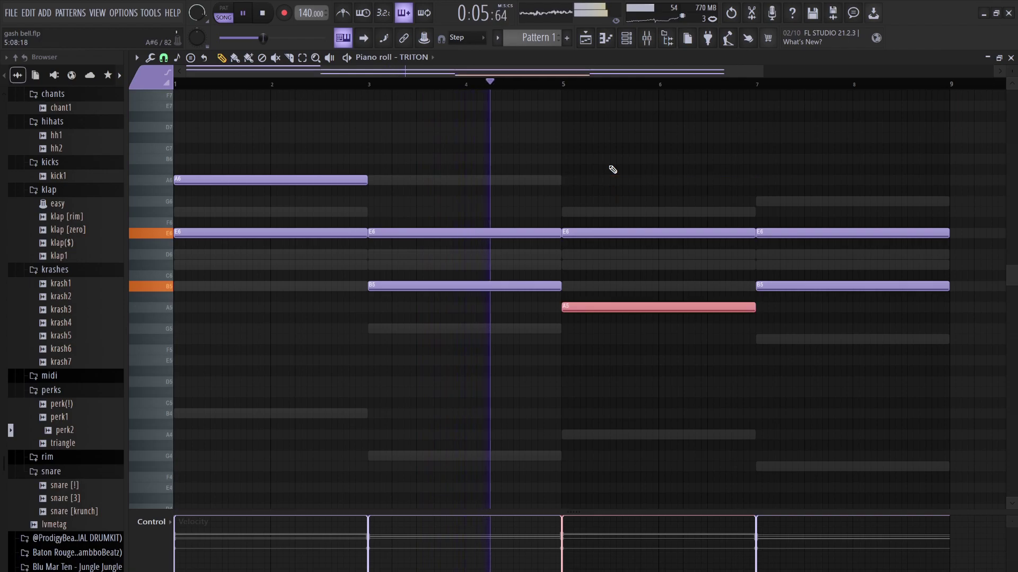
- Raise the two notes in bars 7–8 by two semitones each, to C#6 and F#6
{"action": "left_click", "coordinate": [851, 286]}
{"action": "key", "text": "Up"}
{"action": "key", "text": "Up"}
{"action": "left_click", "coordinate": [819, 233]}
{"action": "key", "text": "Up"}
{"action": "key", "text": "Up"}
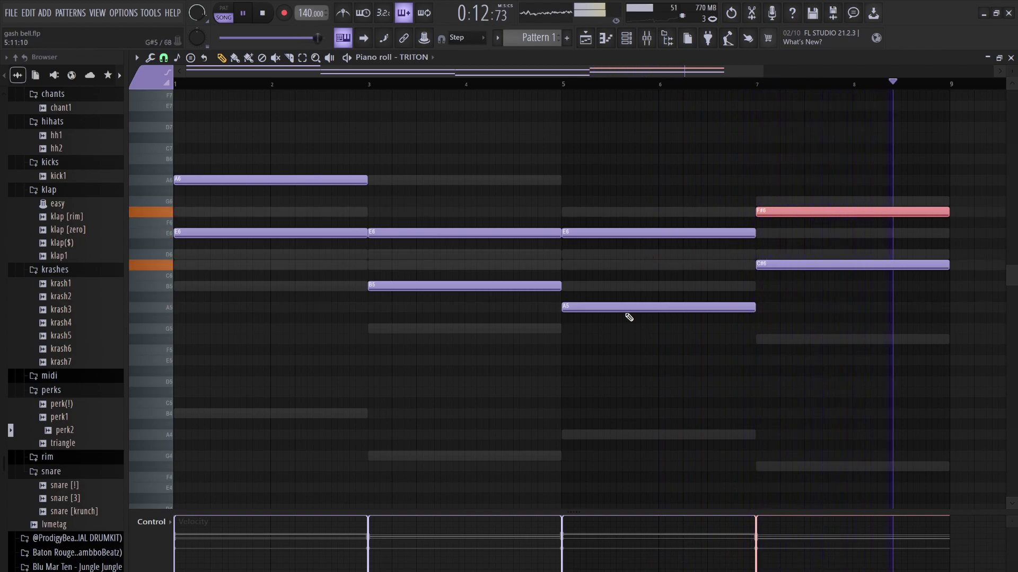
- Raise the E6 note in bars 5–6 to G6 and reduce the velocity of all eight notes
{"action": "left_click", "coordinate": [624, 232]}
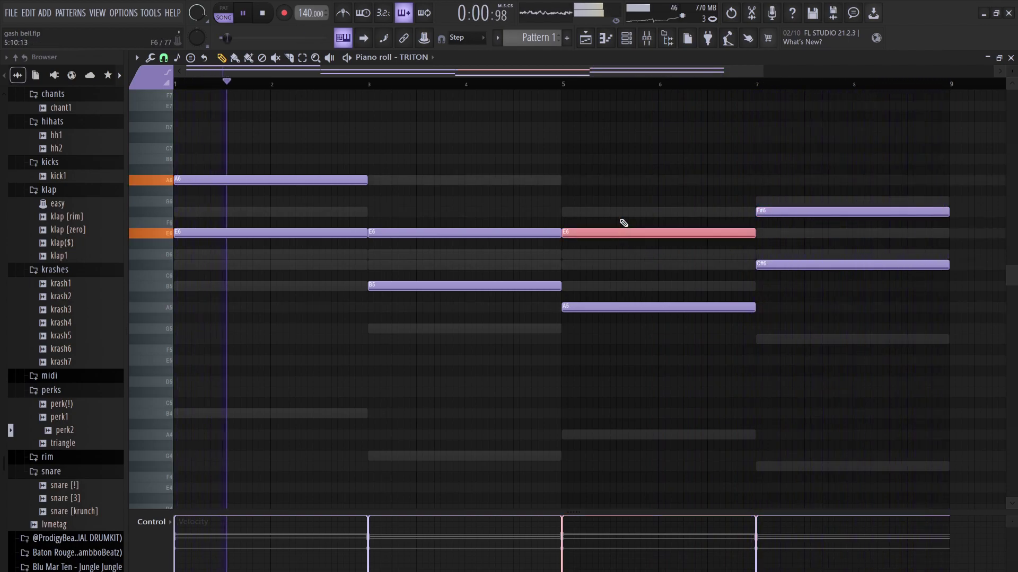
{"action": "key", "text": "Up"}
{"action": "key", "text": "Up"}
{"action": "key", "text": "Up"}
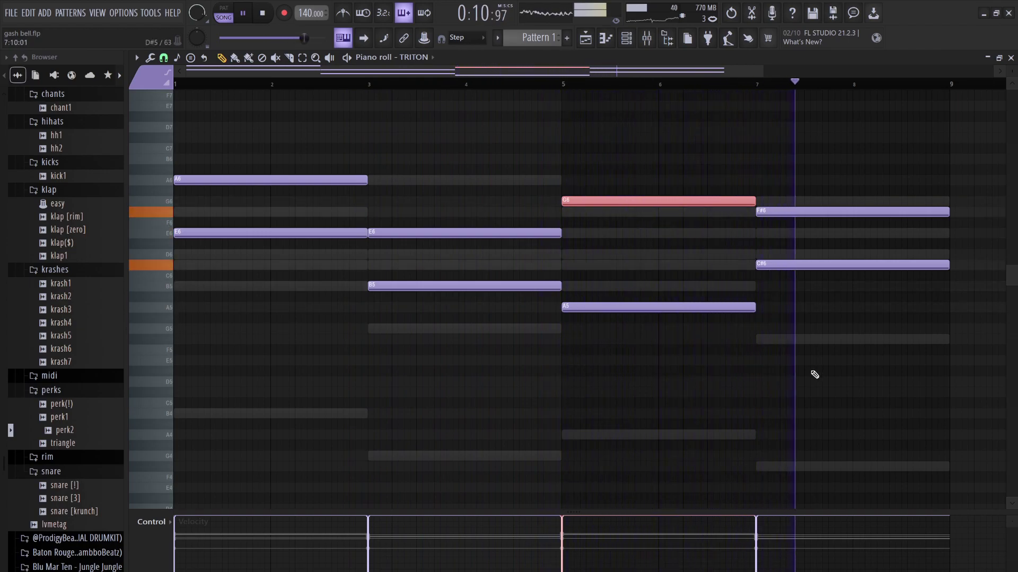
{"action": "left_click_drag", "start_coordinate": [806, 375], "coordinate": [306, 141]}
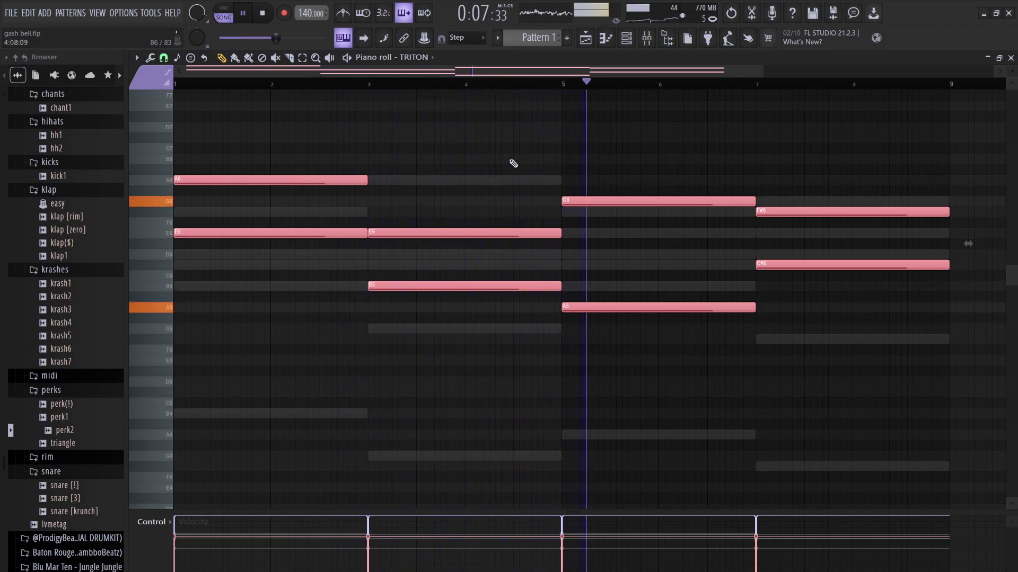
{"action": "key", "text": "ctrl+d"}
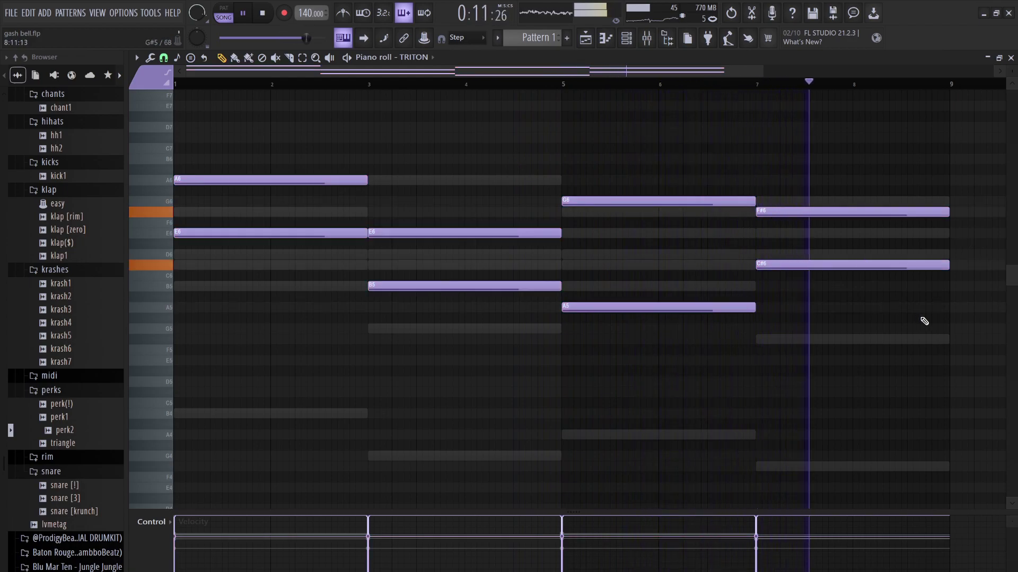
- Paste the TRITON notes into the second Sampler channel as a copy and mute the Pattern 1 audio channel
{"action": "left_click", "coordinate": [629, 46]}
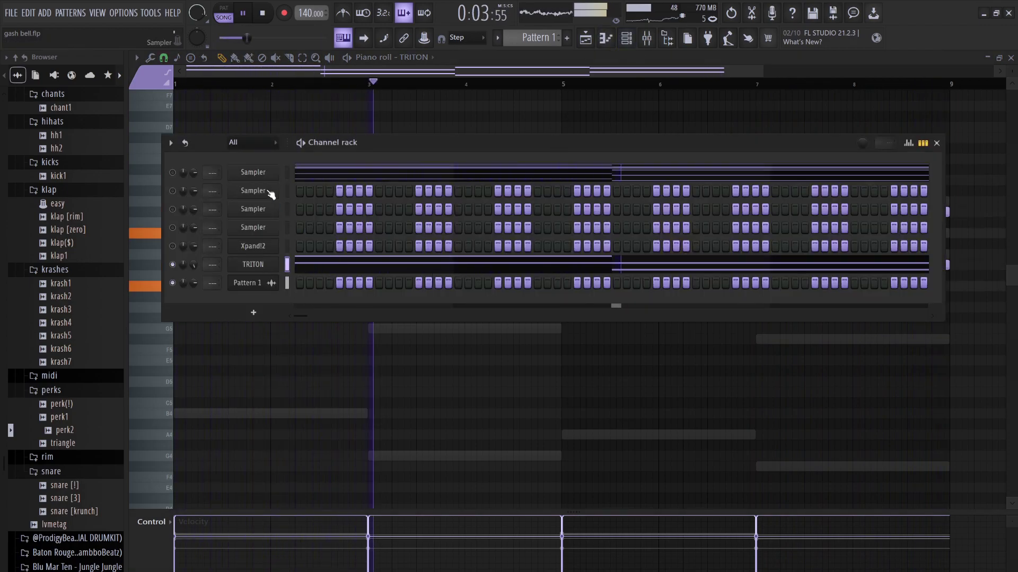
{"action": "key", "text": "ctrl+v"}
{"action": "left_click", "coordinate": [172, 282]}
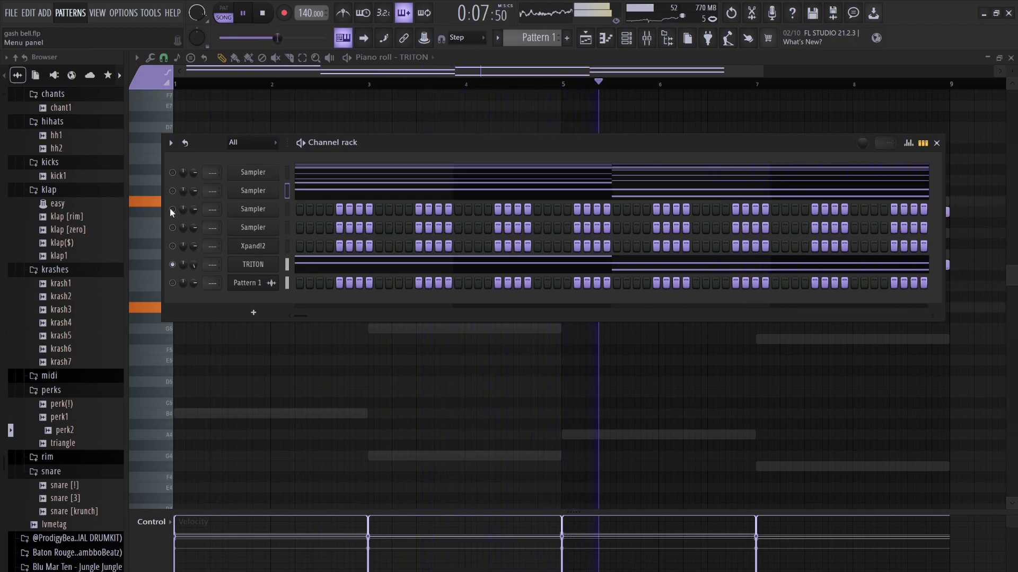
- Render the pad notes to an audio clip with Generic (bleeding) declicking, and unmute the Pattern 1 audio channel with all channels shown
{"action": "key", "text": "space"}
{"action": "key", "text": "l"}
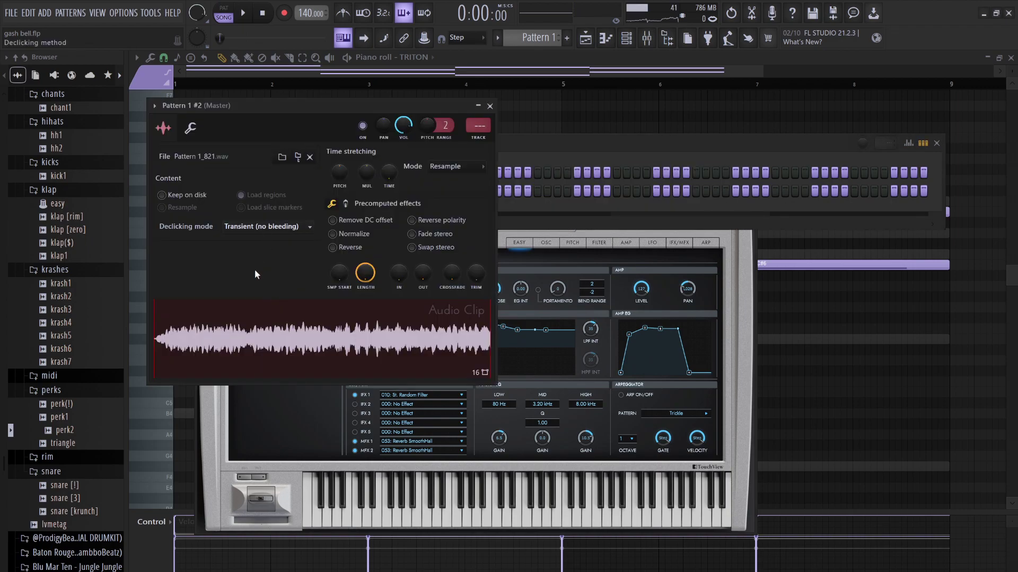
{"action": "left_click", "coordinate": [522, 147]}
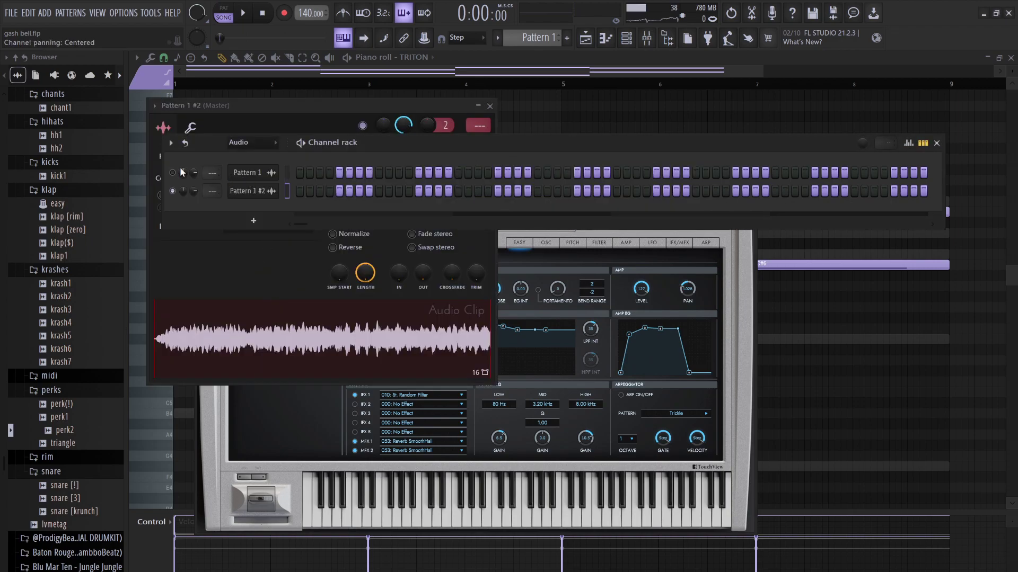
{"action": "left_click", "coordinate": [252, 149]}
{"action": "left_click", "coordinate": [249, 156]}
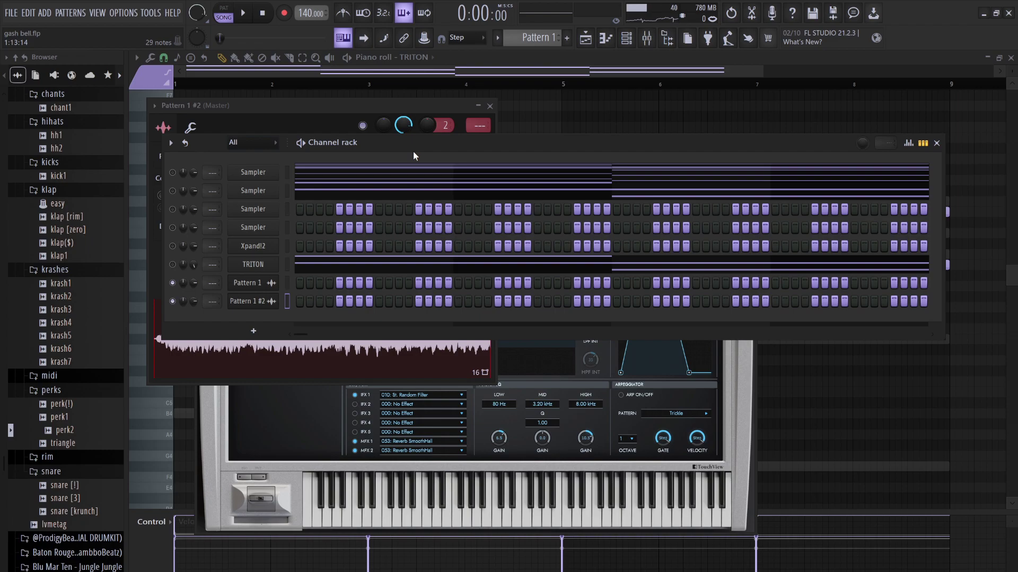
- Cut the notes from the TRITON channel and place the Pattern 1 #2 audio clip at bar 1 of Track 2
{"action": "left_click", "coordinate": [257, 266]}
{"action": "key", "text": "ctrl+x"}
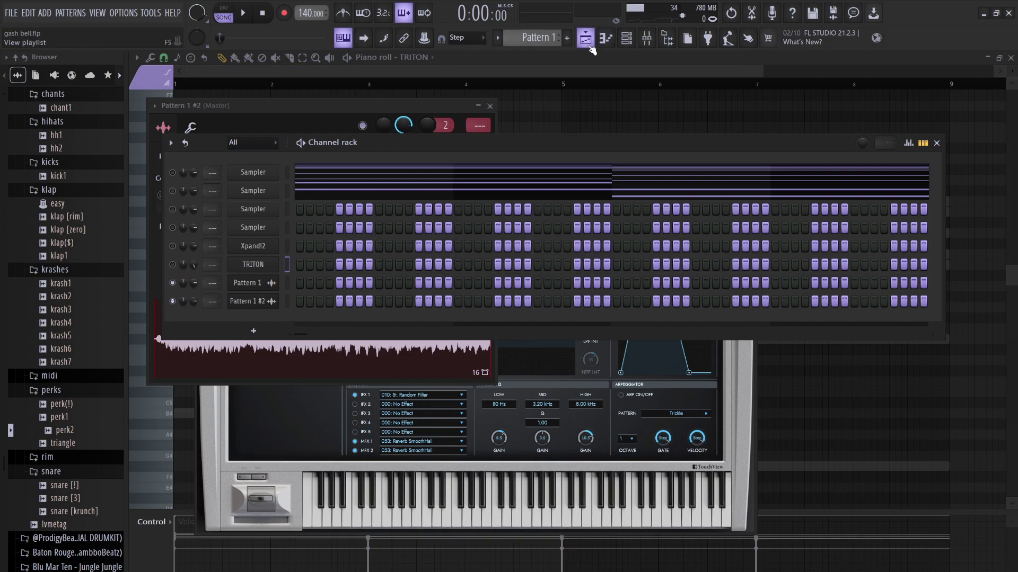
{"action": "left_click", "coordinate": [607, 37]}
{"action": "left_click_drag", "start_coordinate": [174, 124], "coordinate": [321, 164]}
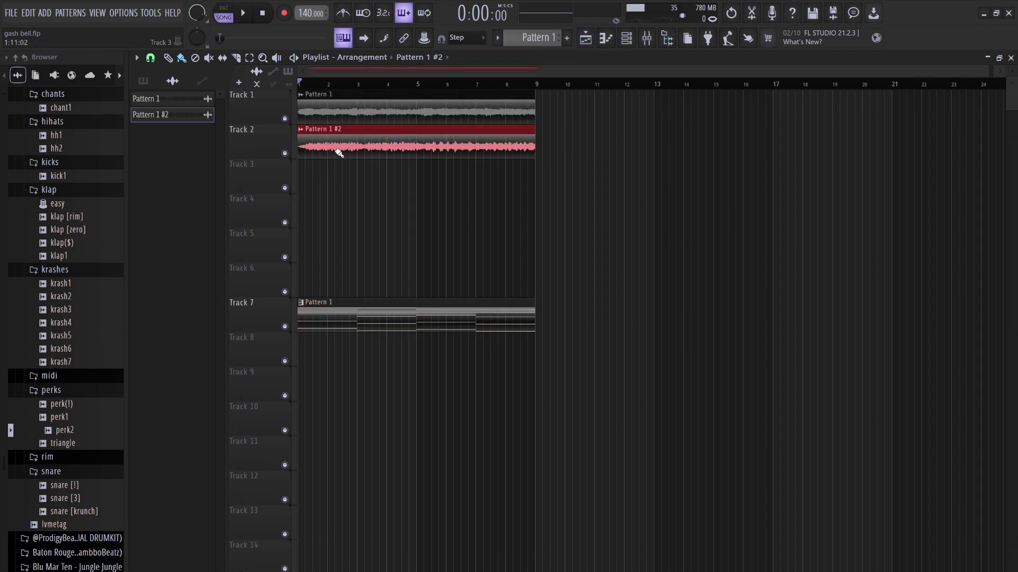
- Check the sample settings of the Pattern 1 #2 and Pattern 1 audio clips in the playlist
{"action": "double_click", "coordinate": [416, 156]}
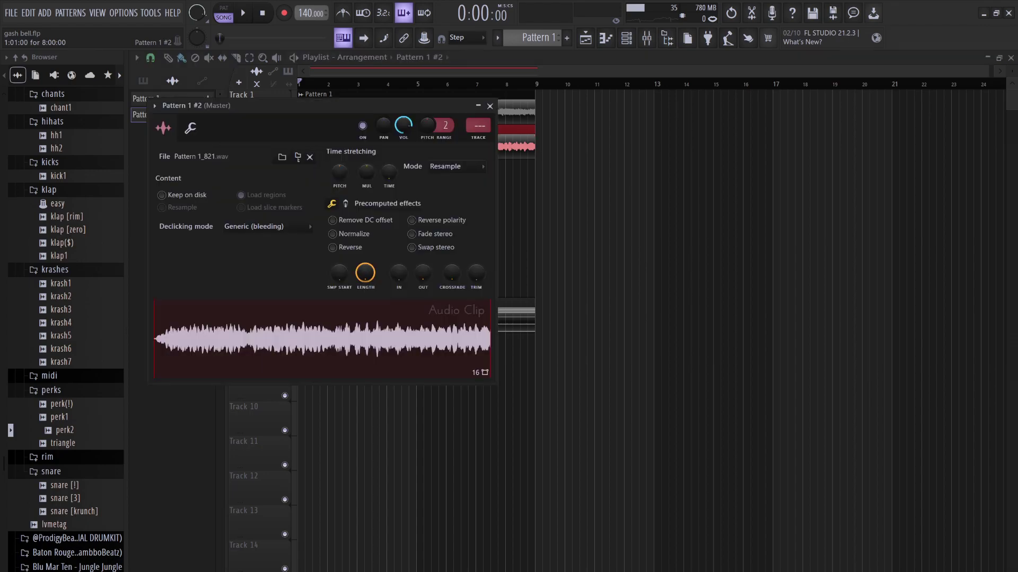
{"action": "key", "text": "Escape"}
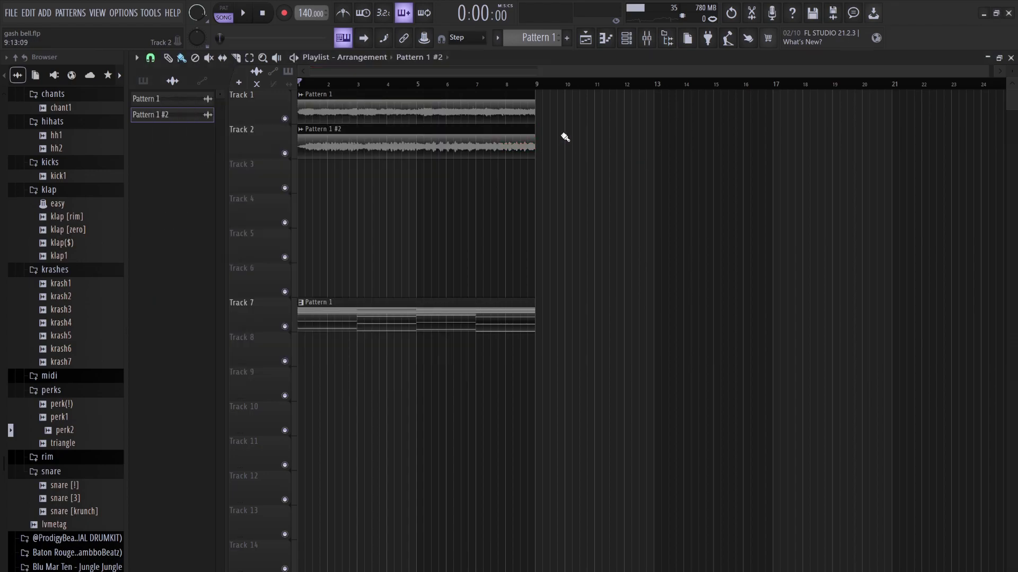
{"action": "double_click", "coordinate": [514, 107]}
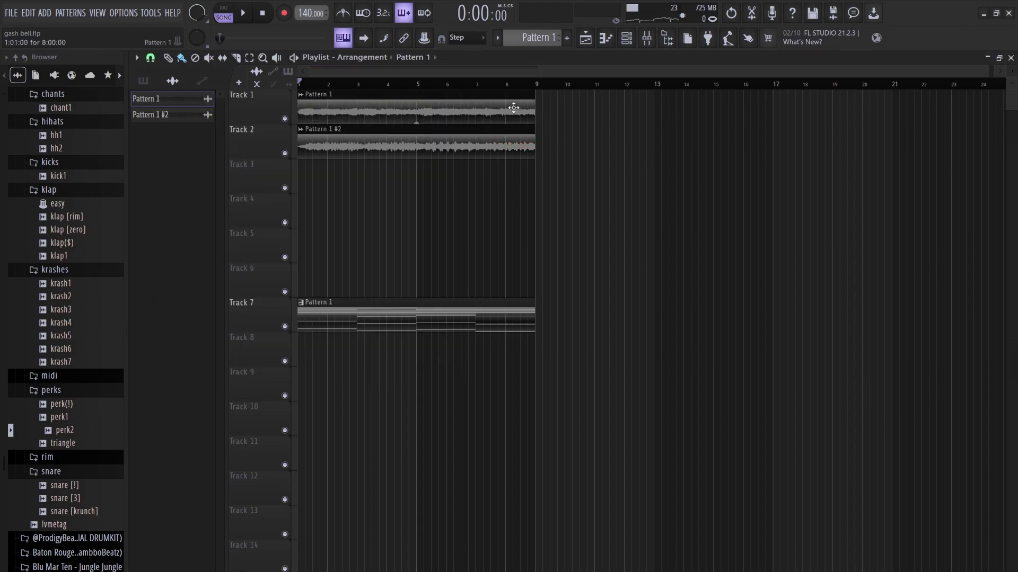
{"action": "left_click", "coordinate": [562, 189]}
- Reopen the TRITON program browser and filter the programs by the Fast Synth category
{"action": "left_click", "coordinate": [634, 41]}
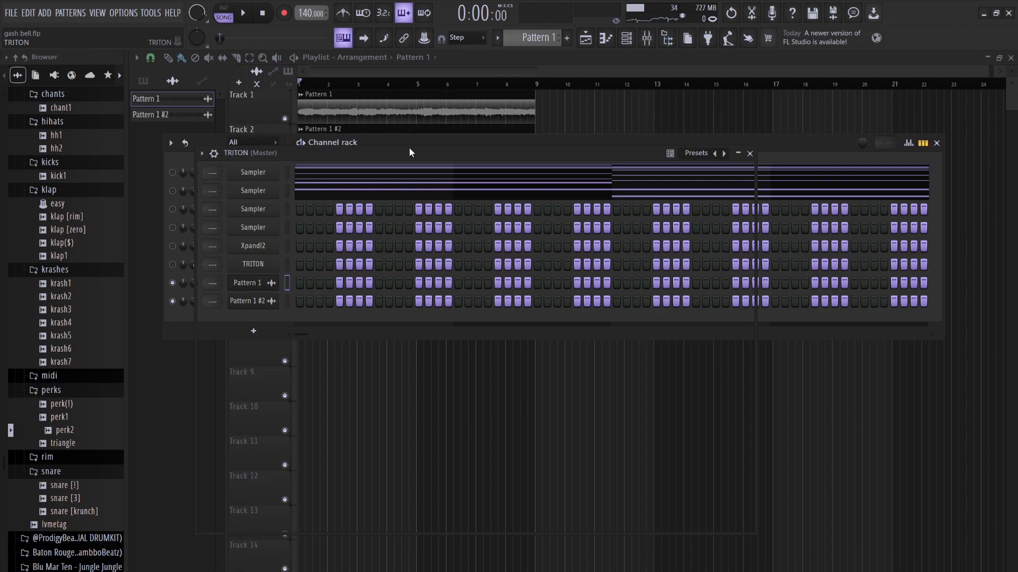
{"action": "left_click", "coordinate": [472, 214]}
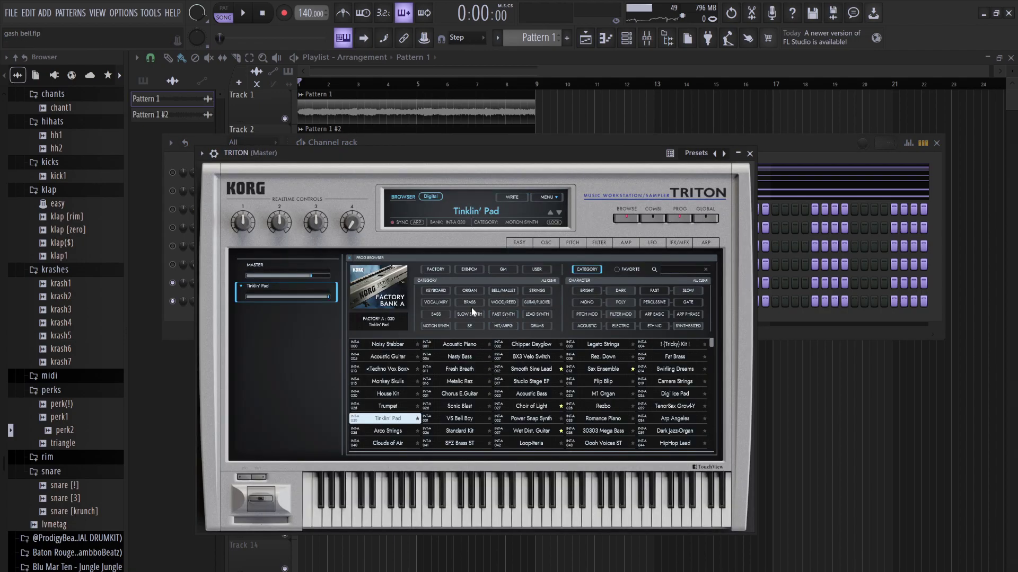
{"action": "left_click", "coordinate": [504, 314]}
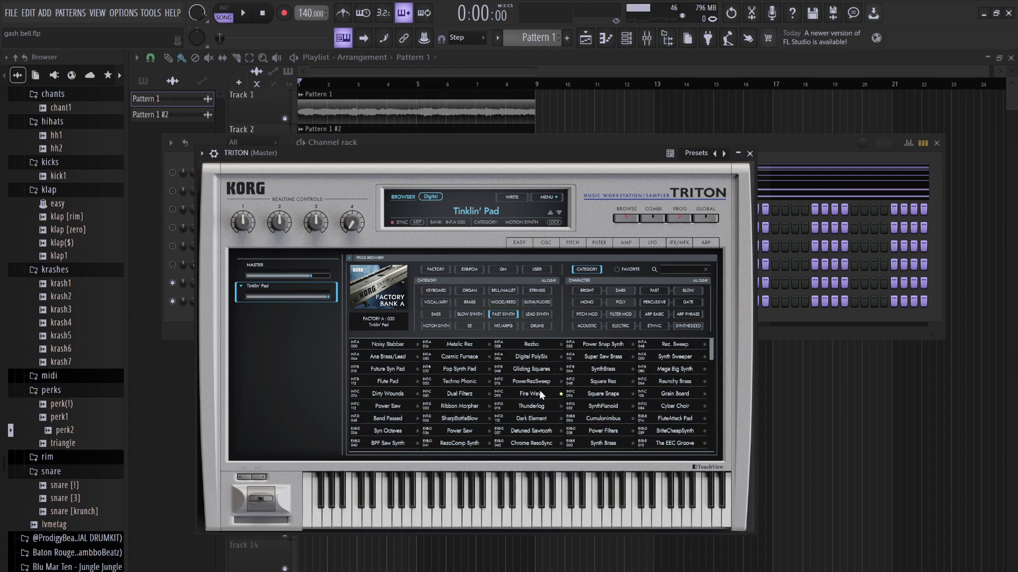
- Audition the Fast Synth programs Rezbo, Synth Sweeper, Future Syn Pad, Dirty Wounds and Flute Pad
{"action": "left_click", "coordinate": [537, 343]}
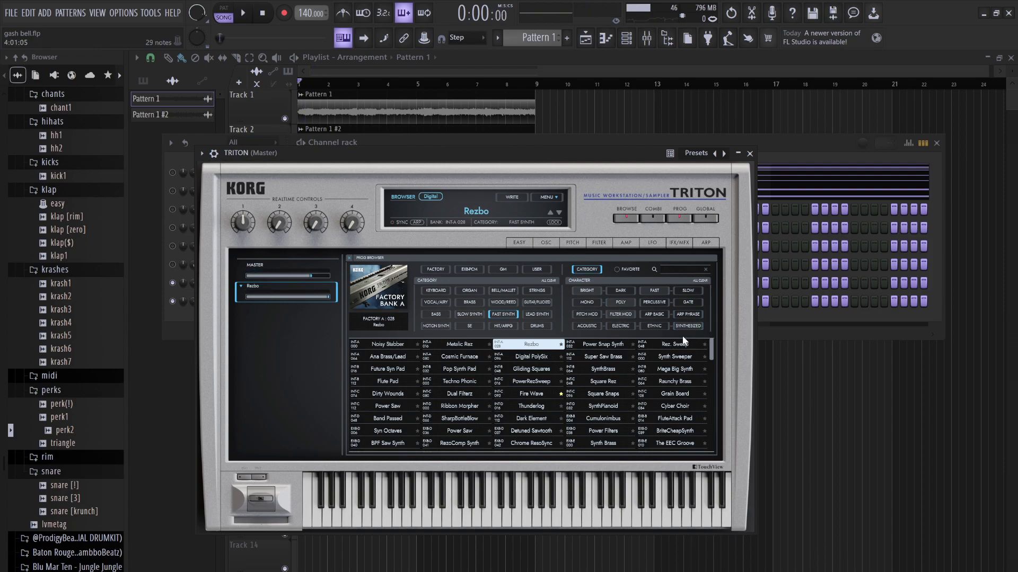
{"action": "left_click", "coordinate": [674, 357]}
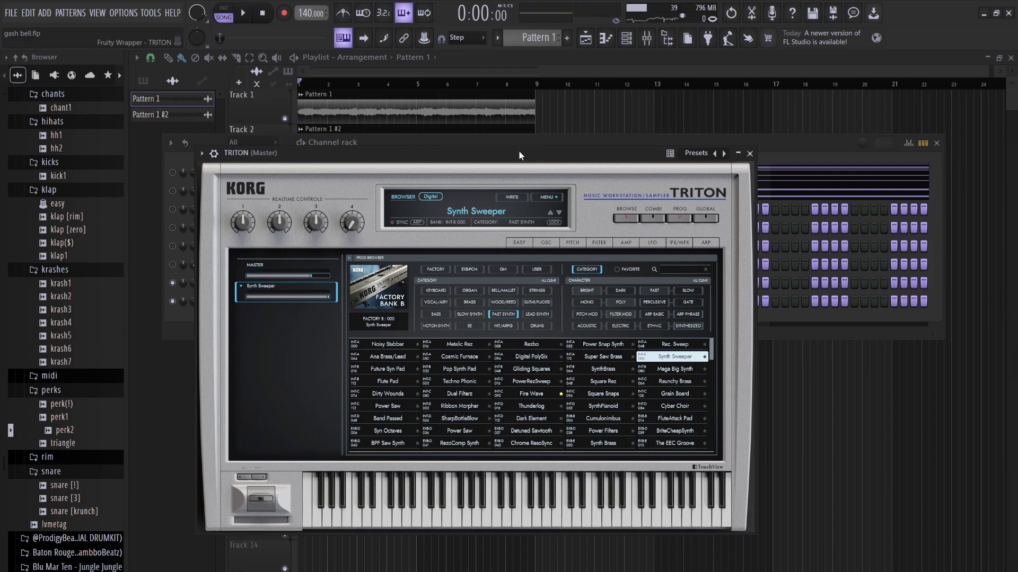
{"action": "left_click", "coordinate": [389, 369]}
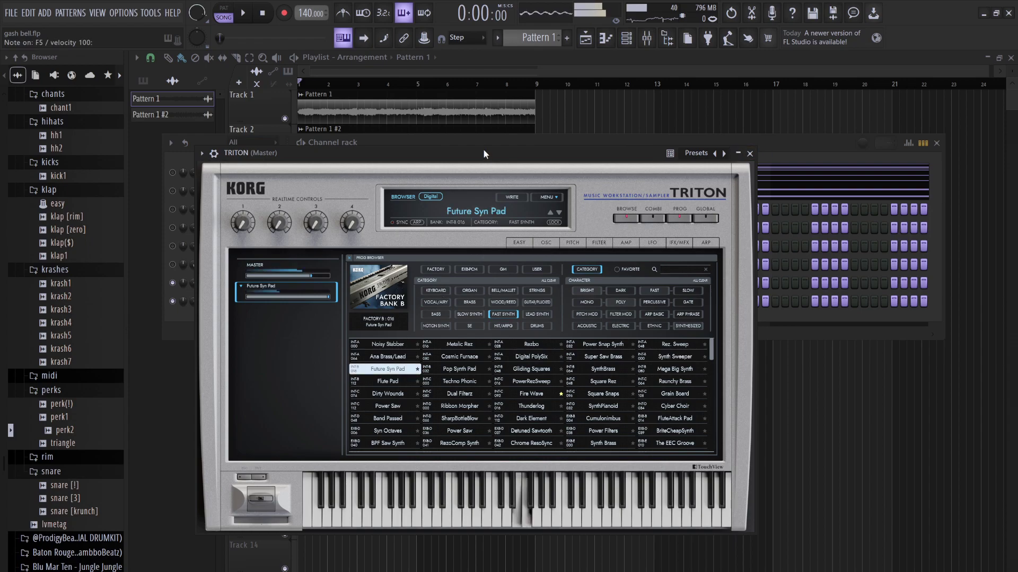
{"action": "left_click", "coordinate": [398, 395]}
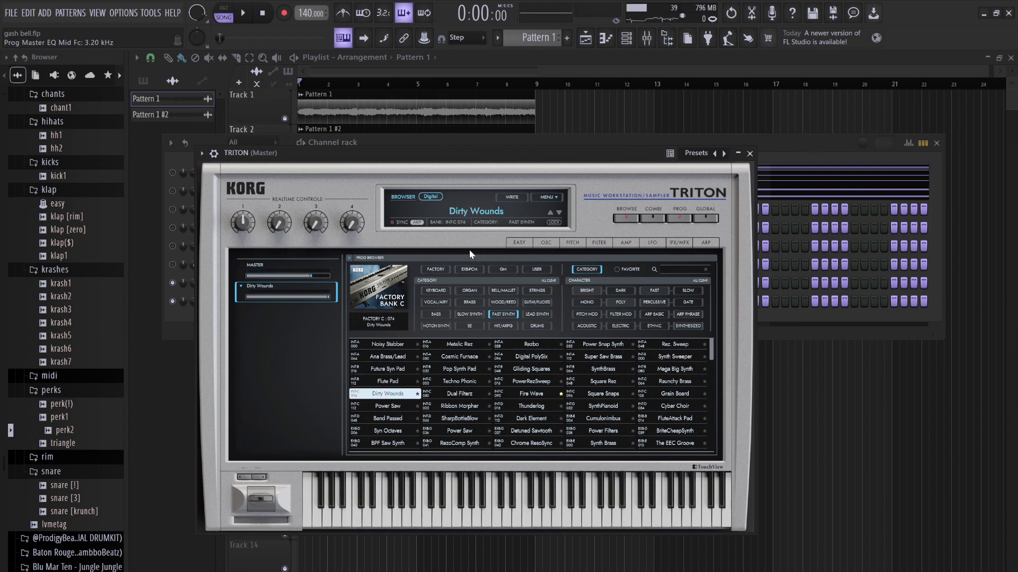
{"action": "left_click", "coordinate": [388, 381]}
{"action": "key", "text": "e"}
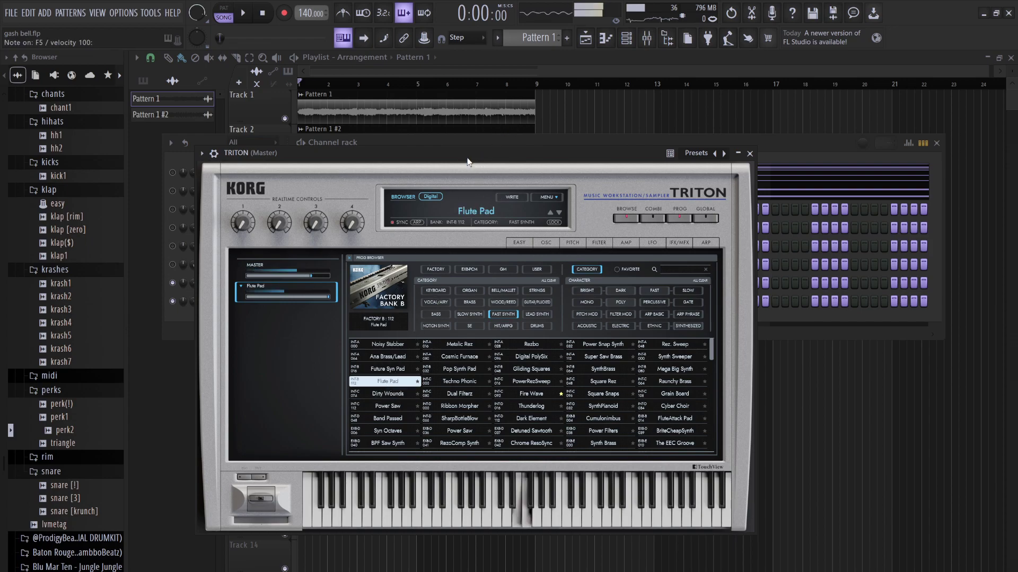
{"action": "key", "text": "e"}
{"action": "key", "text": "e"}
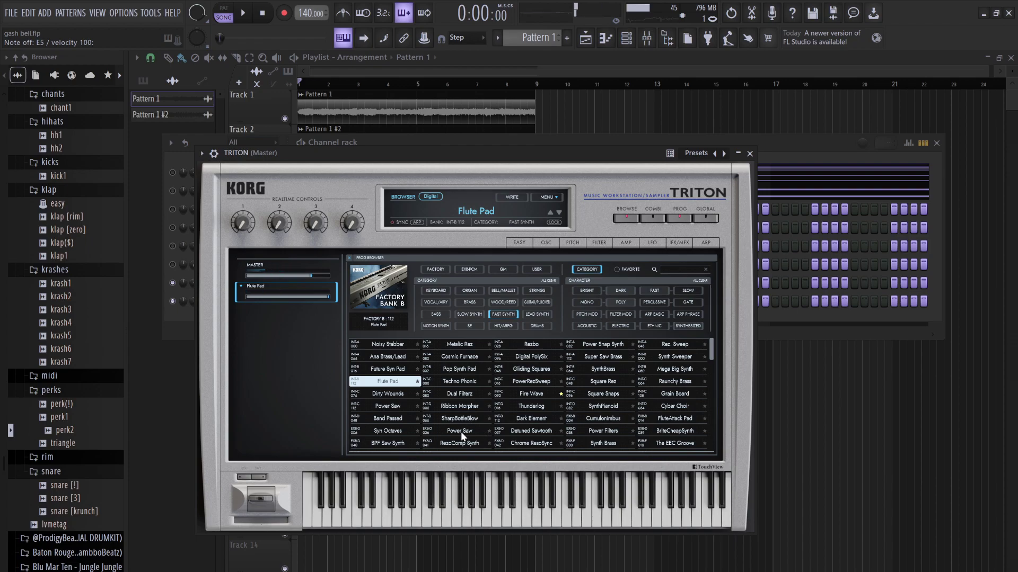
- Filter the TRITON programs by the Brass category, audition French Horn Sect over the arrangement, and load Trumpet Ens
{"action": "left_click", "coordinate": [464, 305]}
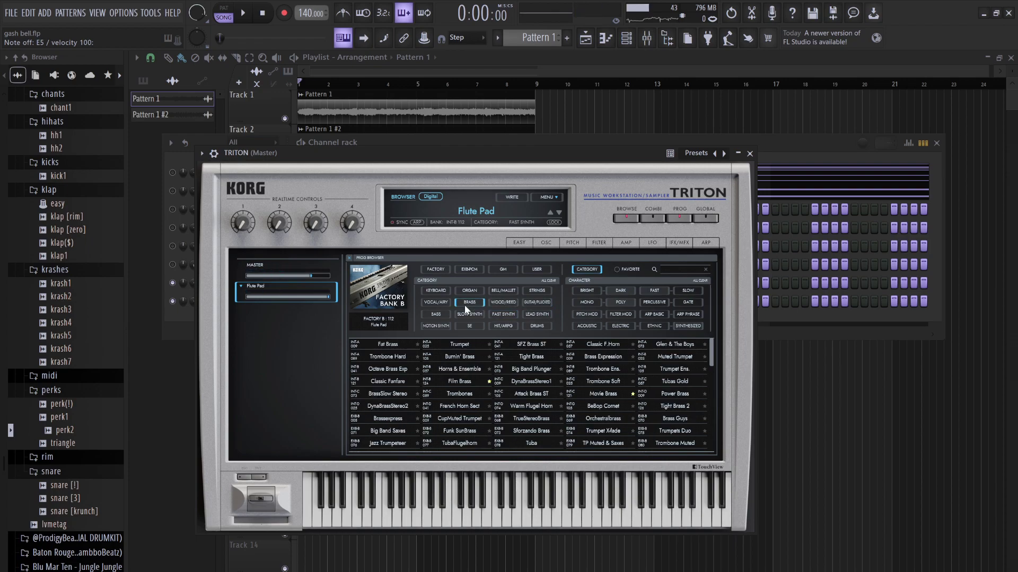
{"action": "left_click", "coordinate": [464, 409]}
{"action": "key", "text": "t"}
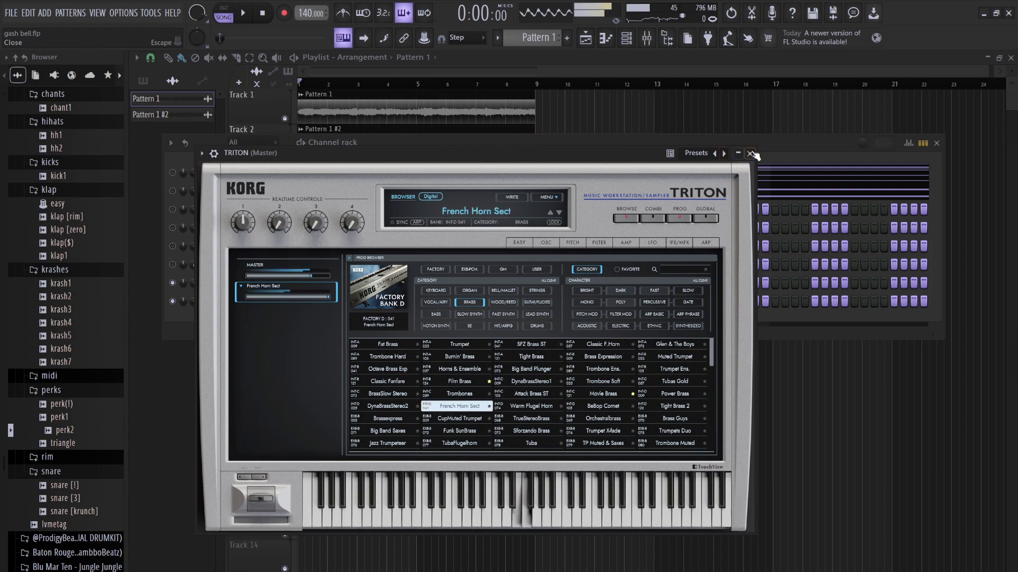
{"action": "key", "text": "space"}
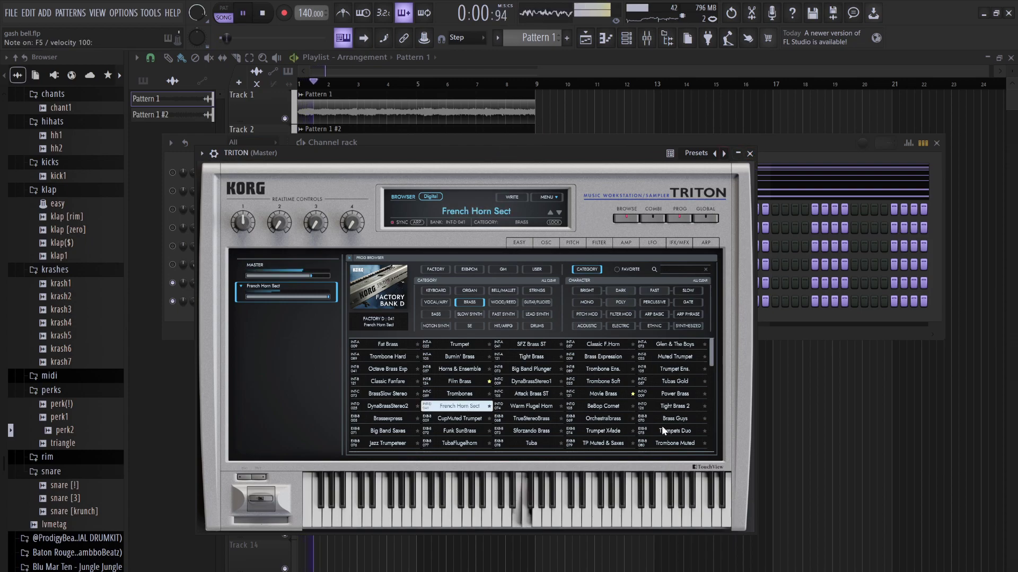
{"action": "left_click", "coordinate": [677, 370]}
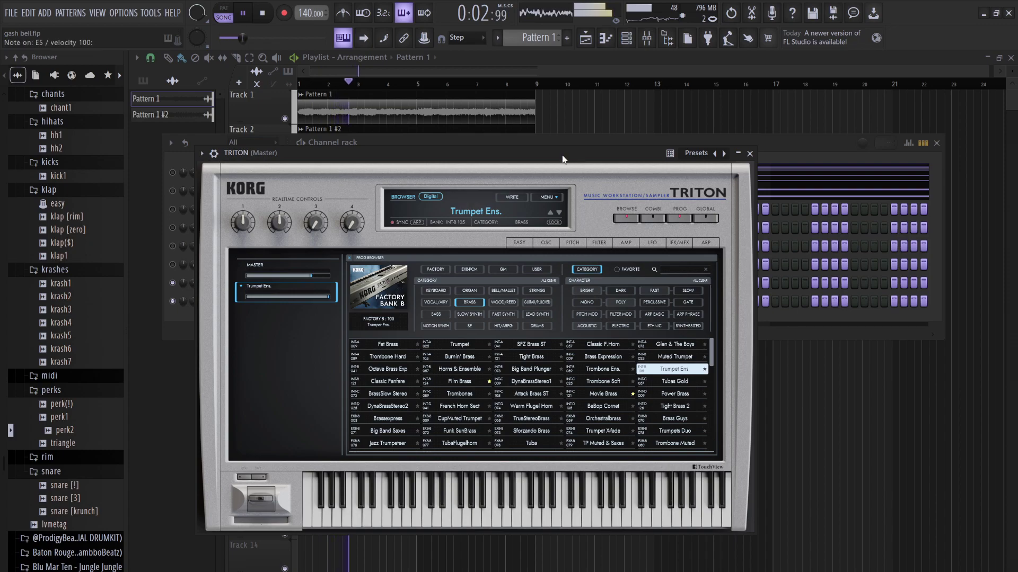
- Unmute the TRITON channel in the channel rack and open its piano roll
{"action": "left_click", "coordinate": [789, 173]}
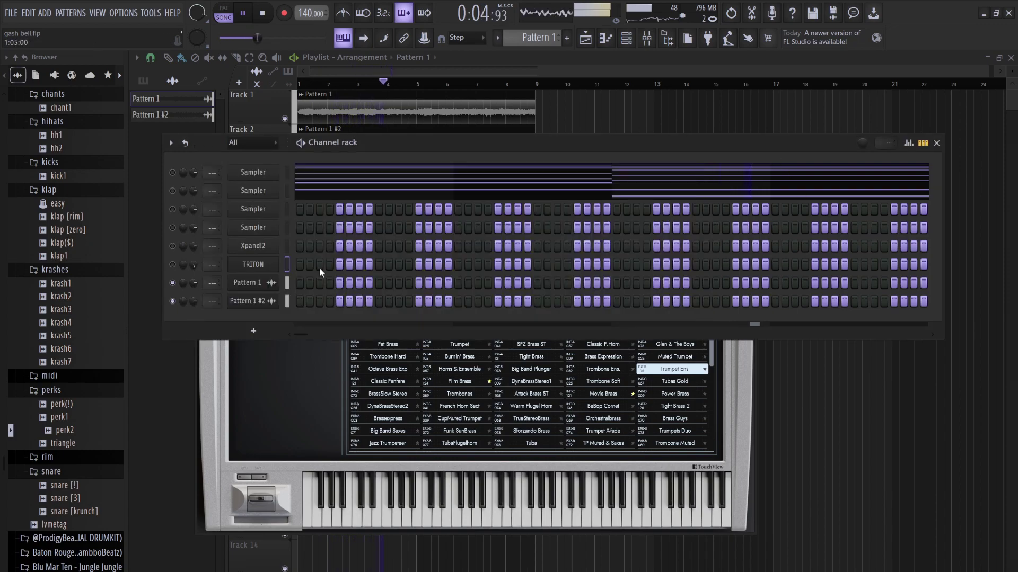
{"action": "left_click", "coordinate": [172, 265]}
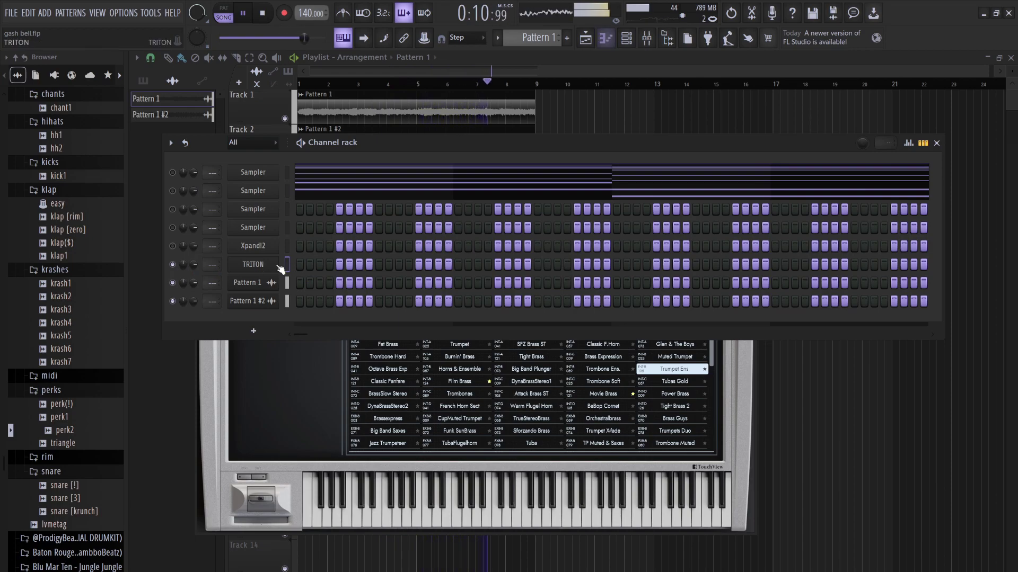
{"action": "left_click", "coordinate": [288, 265]}
{"action": "key", "text": "F7"}
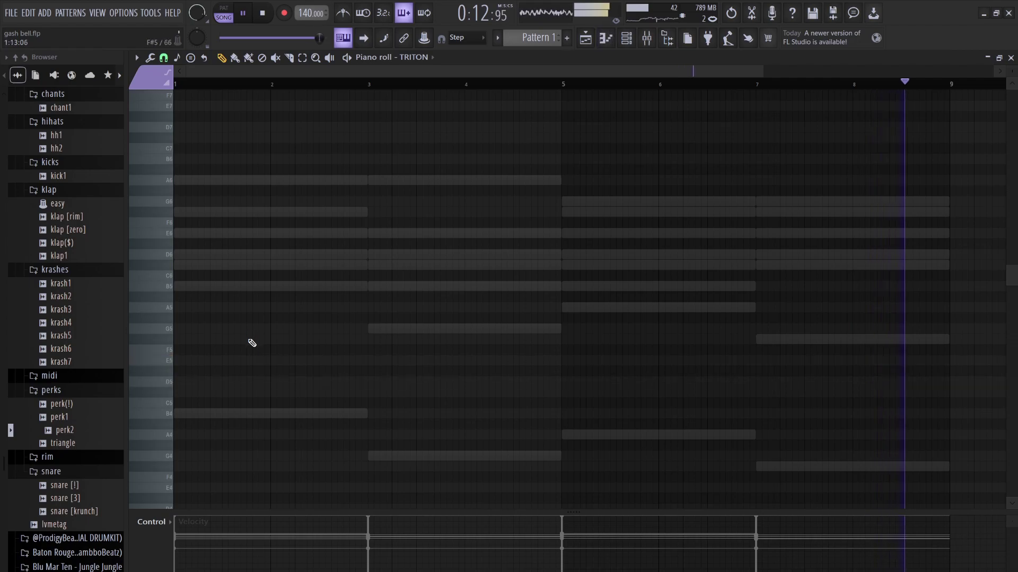
- Try out brass notes over playback and place a one-beat E5 and D5 chord at the start of bar 1
{"action": "key", "text": "w"}
{"action": "key", "text": "e"}
{"action": "key", "text": "space"}
{"action": "mouse_move", "coordinate": [277, 361]}
{"action": "left_mouse_down"}
{"action": "mouse_move", "coordinate": [144, 376]}
{"action": "mouse_move", "coordinate": [182, 382]}
{"action": "mouse_move", "coordinate": [222, 361]}
{"action": "left_mouse_up"}
{"action": "left_click", "coordinate": [193, 379]}
{"action": "left_click_drag", "start_coordinate": [342, 419], "coordinate": [297, 335]}
{"action": "key", "text": "space"}
{"action": "left_click_drag", "start_coordinate": [365, 360], "coordinate": [198, 348]}
{"action": "key", "text": "space"}
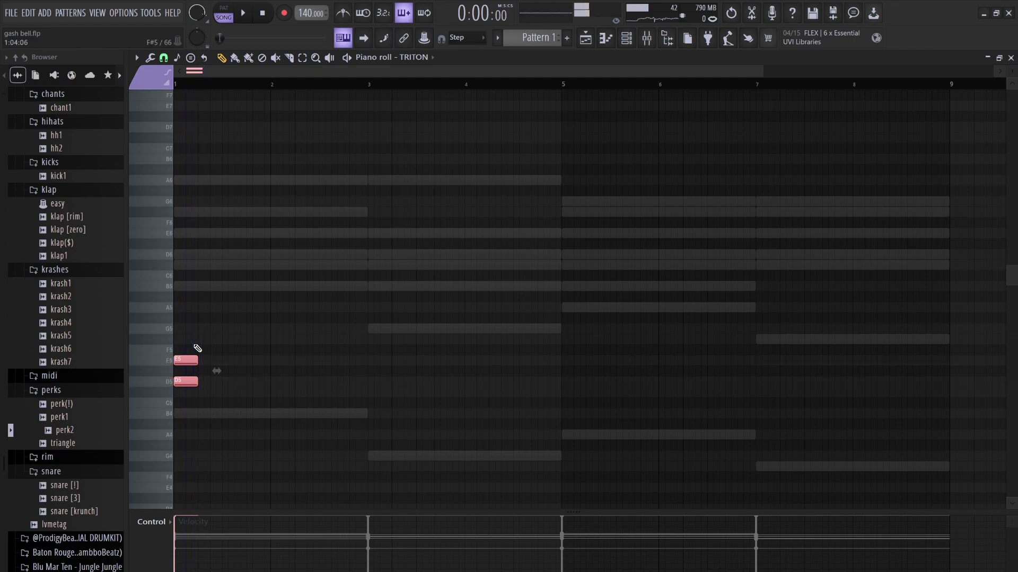
- Duplicate the E5 and D5 chord twice in bar 1, starting the hits six steps apart
{"action": "key", "text": "ctrl+b"}
{"action": "key", "text": "space"}
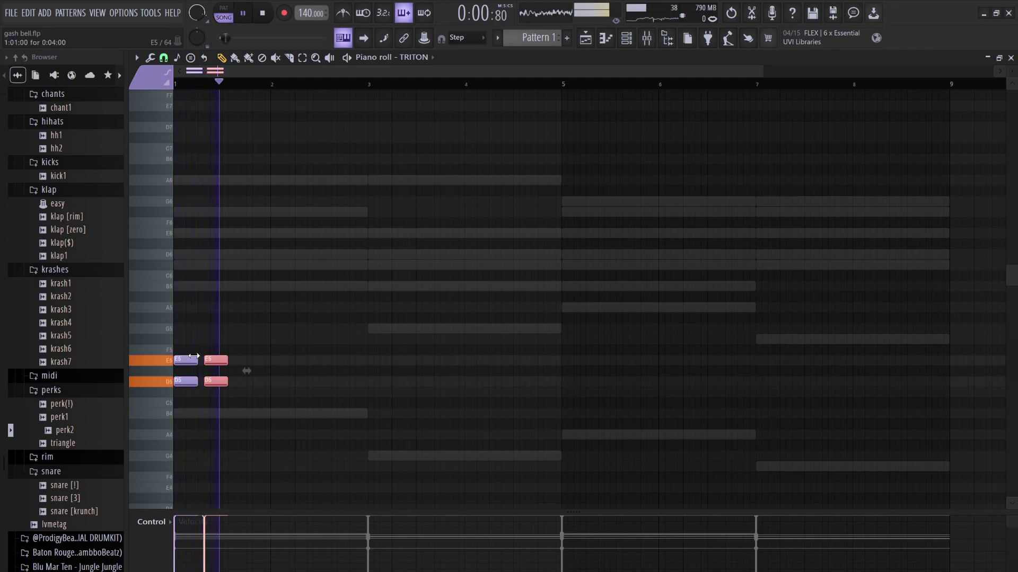
{"action": "key", "text": "shift+Right"}
{"action": "key", "text": "space"}
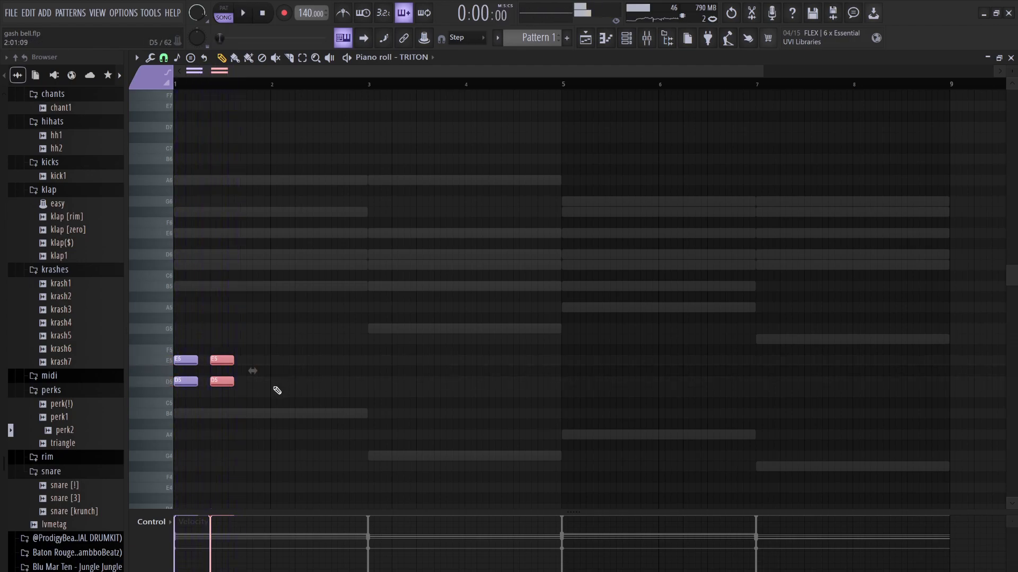
{"action": "key", "text": "ctrl+b"}
{"action": "key", "text": "shift+Right"}
{"action": "key", "text": "shift+Right"}
{"action": "key", "text": "space"}
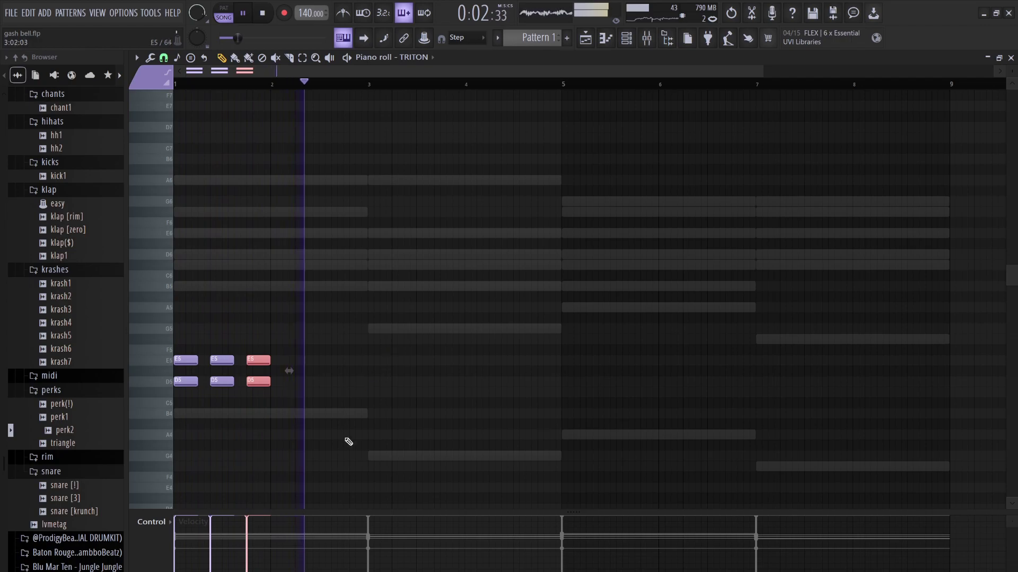
- Duplicate the chord into bar 2 and raise its notes to G5 and E5
{"action": "key", "text": "space"}
{"action": "key", "text": "ctrl+b"}
{"action": "key", "text": "shift+Right"}
{"action": "key", "text": "shift+Right"}
{"action": "key", "text": "shift+Right"}
{"action": "key", "text": "shift+Right"}
{"action": "key", "text": "shift+Right"}
{"action": "key", "text": "shift+Right"}
{"action": "left_click_drag", "start_coordinate": [337, 391], "coordinate": [308, 371]}
{"action": "key", "text": "shift+Up"}
{"action": "key", "text": "shift+Up"}
{"action": "key", "text": "shift+Up"}
{"action": "key", "text": "shift+Up"}
{"action": "key", "text": "shift+Up"}
{"action": "key", "text": "space"}
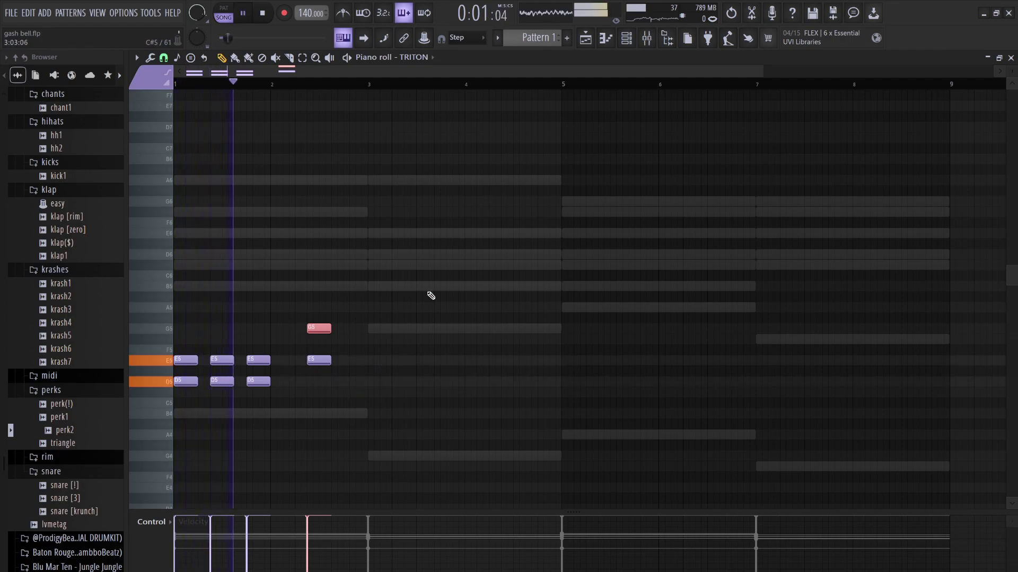
{"action": "key", "text": "space"}
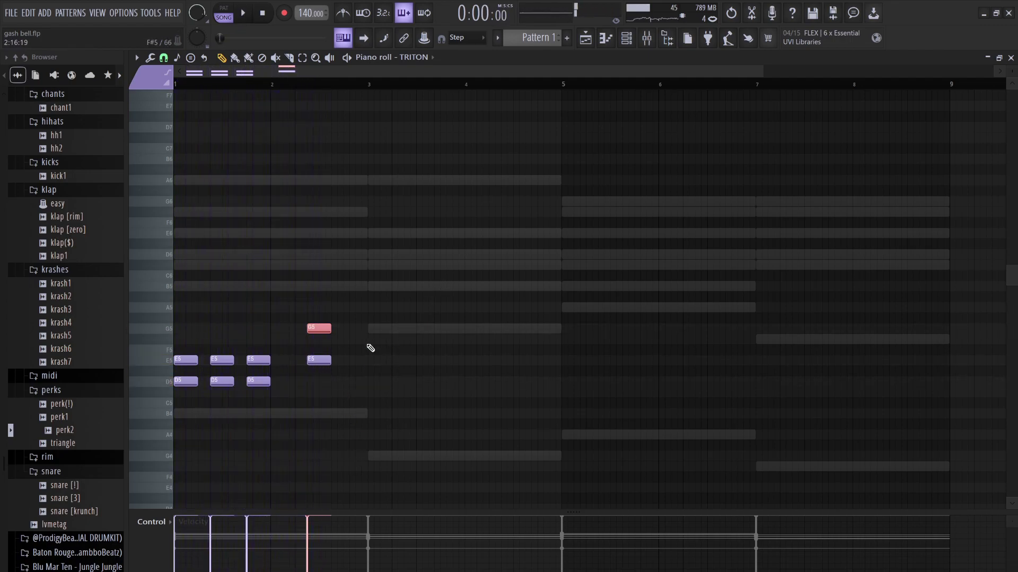
- Shift the G5 and E5 chord to beat 3 of bar 2, checking its timing against playback
{"action": "left_click_drag", "start_coordinate": [321, 352], "coordinate": [318, 381]}
{"action": "left_click_drag", "start_coordinate": [345, 321], "coordinate": [287, 411]}
{"action": "key", "text": "shift+Right"}
{"action": "key", "text": "space"}
{"action": "key", "text": "space"}
{"action": "key", "text": "space"}
{"action": "key", "text": "shift+Right"}
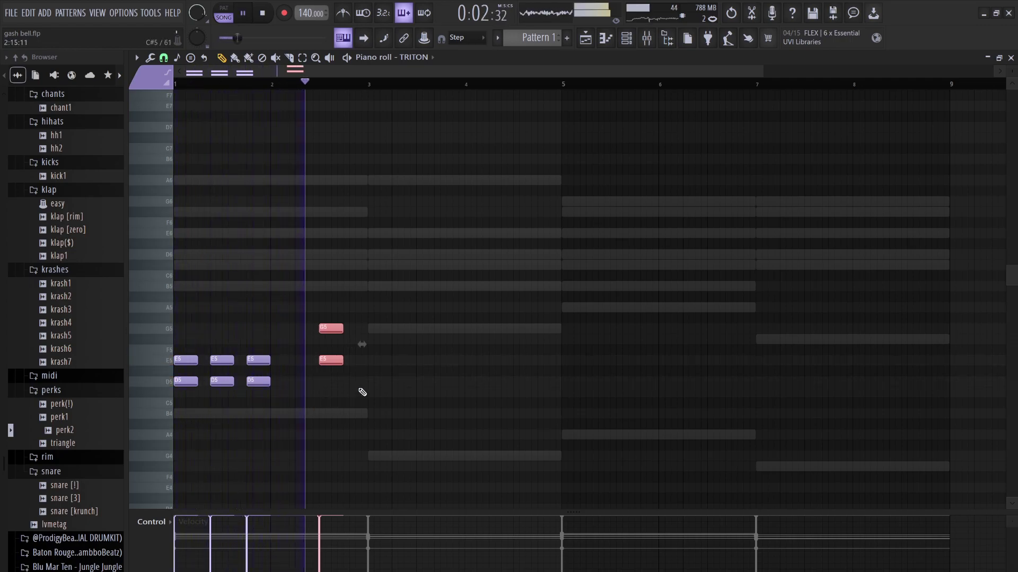
- Split the bar 2 chord into two short hits, lower the second to F#5 and C#5, and extend it to bar 3
{"action": "key", "text": "space"}
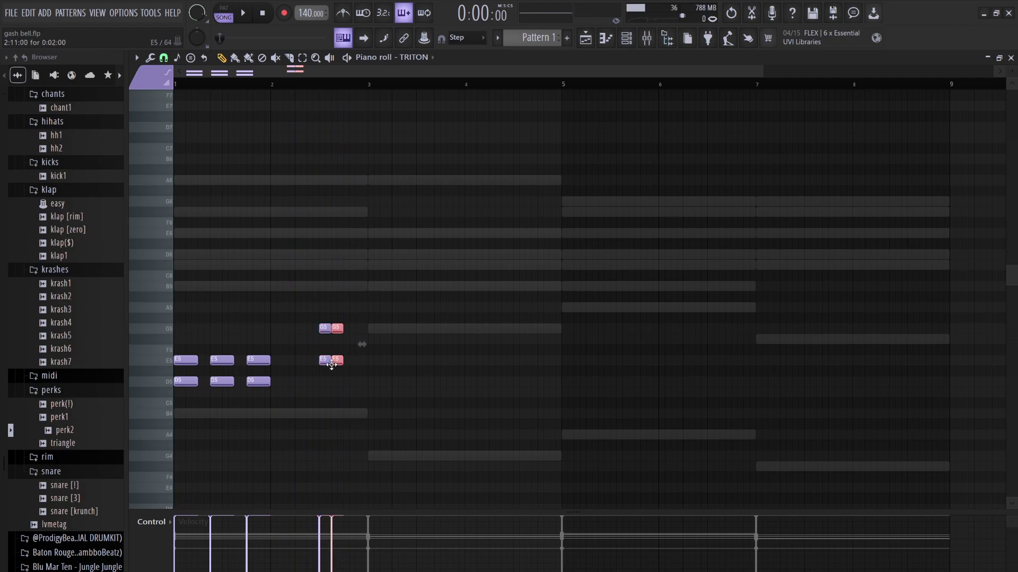
{"action": "key", "text": "Down"}
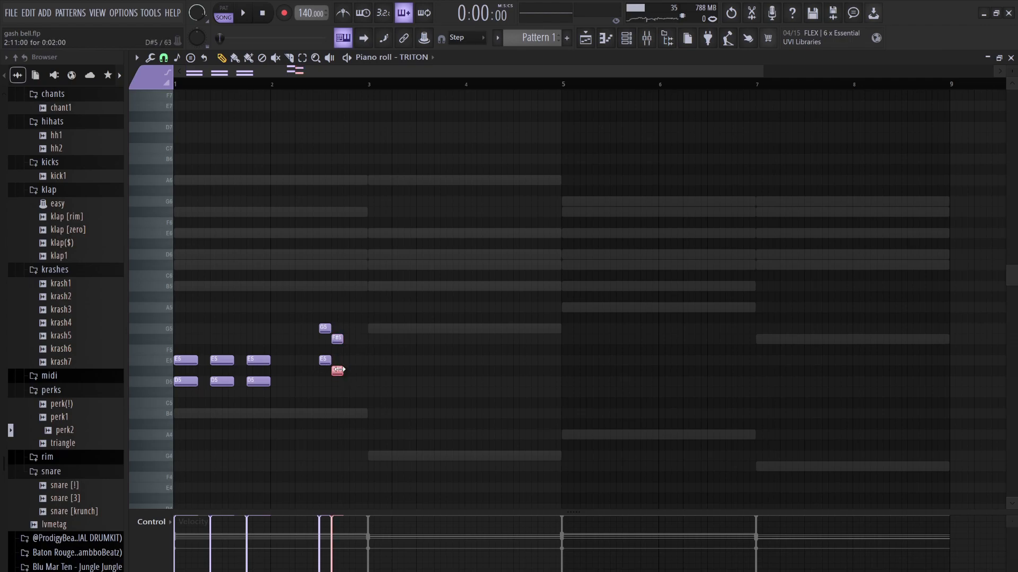
{"action": "key", "text": "Down"}
{"action": "key", "text": "space"}
{"action": "left_click_drag", "start_coordinate": [355, 419], "coordinate": [367, 341]}
{"action": "key", "text": "space"}
- Layer a copy of the whole two-bar brass phrase one octave higher
{"action": "left_click_drag", "start_coordinate": [411, 455], "coordinate": [153, 275]}
{"action": "key", "text": "ctrl+Up"}
{"action": "key", "text": "space"}
{"action": "key", "text": "space"}
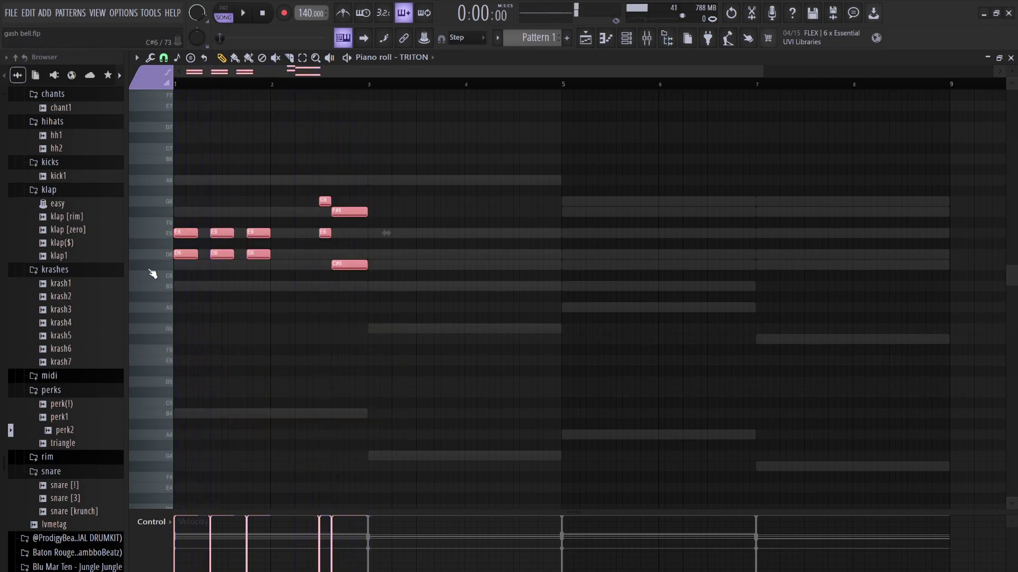
{"action": "key", "text": "ctrl+Down"}
{"action": "left_click", "coordinate": [254, 356], "text": "shift"}
{"action": "key", "text": "ctrl+Up"}
{"action": "key", "text": "space"}
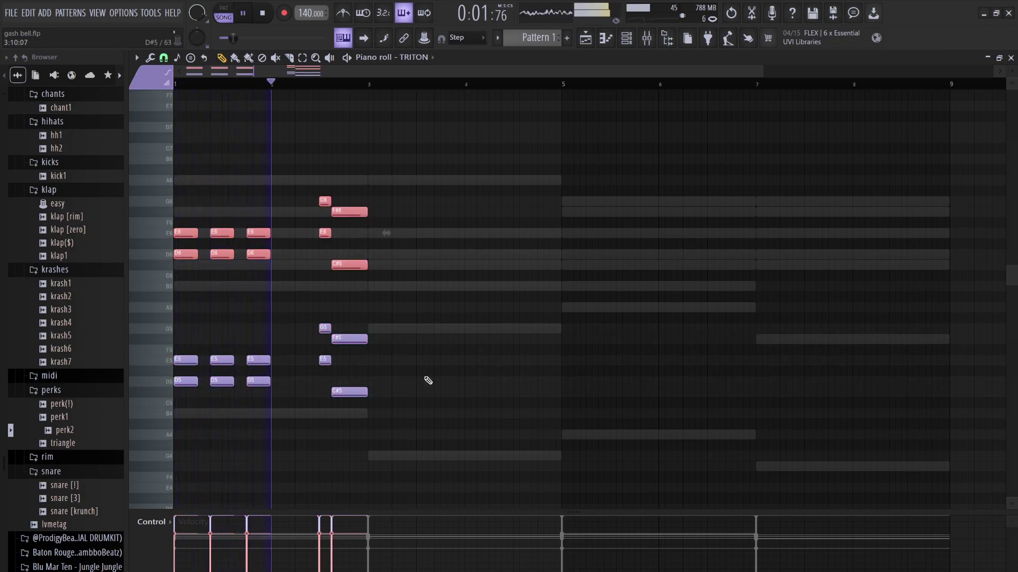
- Duplicate the two-bar phrase into bars 3 and 4 and deselect the notes
{"action": "key", "text": "ctrl+b"}
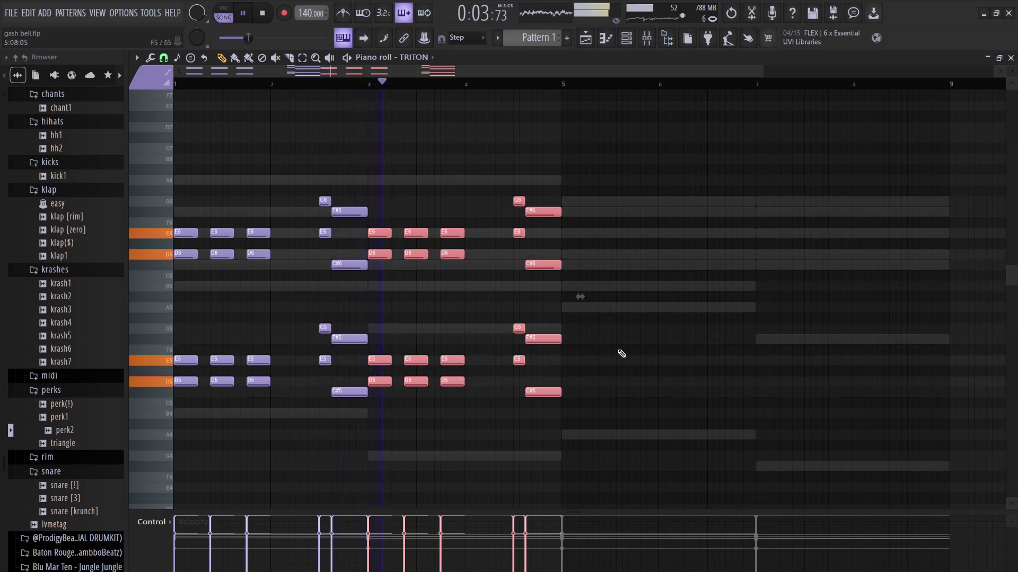
{"action": "key", "text": "ctrl+d"}
{"action": "key", "text": "space"}
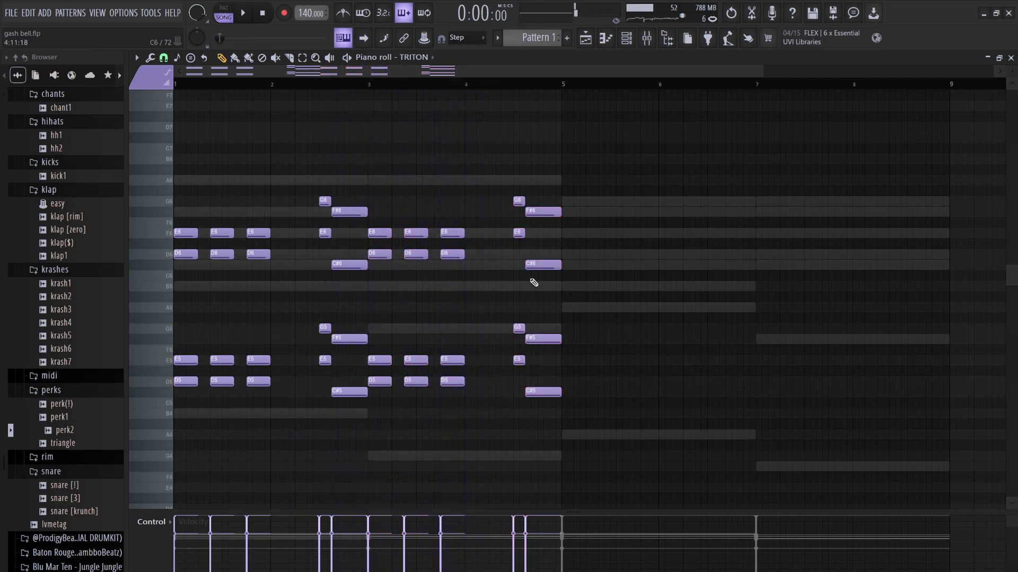
- Add two adjacent copies of the short G and E chord early in bar 4, with the second copy's top note at F#6
{"action": "left_click_drag", "start_coordinate": [519, 371], "coordinate": [481, 201]}
{"action": "key", "text": "space"}
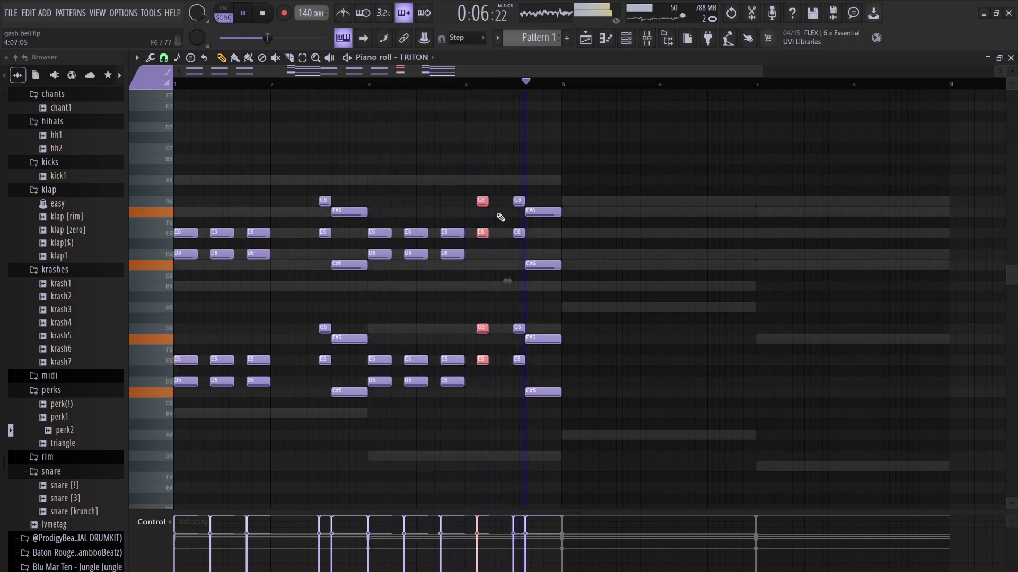
{"action": "left_click_drag", "start_coordinate": [481, 203], "coordinate": [492, 203], "text": "shift"}
{"action": "key", "text": "space"}
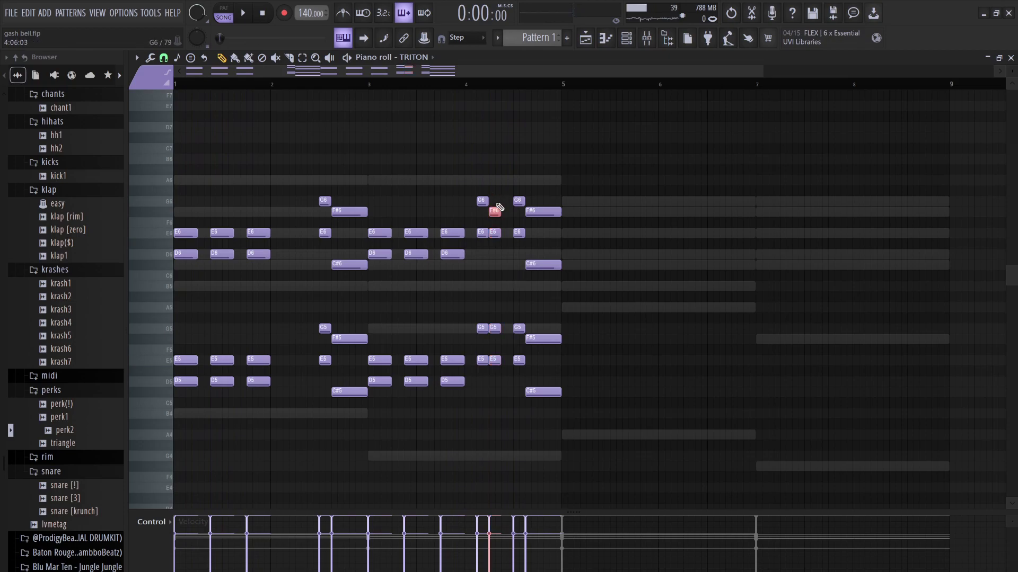
- Play back the phrase and undo the last pitch change on the second added chord in bar 4
{"action": "key", "text": "space"}
{"action": "key", "text": "space"}
{"action": "left_click", "coordinate": [647, 44]}
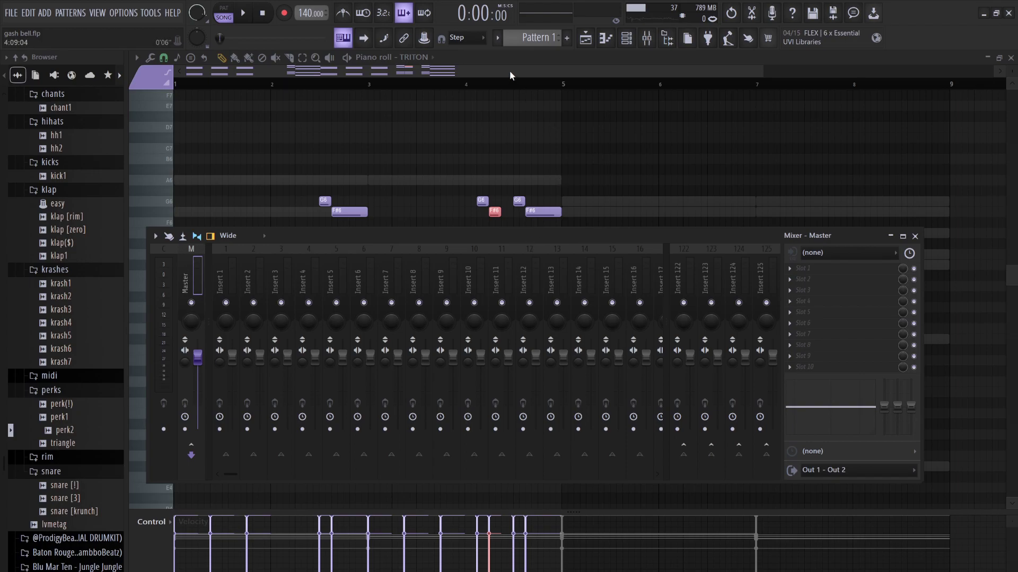
{"action": "key", "text": "F9"}
{"action": "key", "text": "space"}
{"action": "key", "text": "ctrl+z"}
{"action": "key", "text": "ctrl+z"}
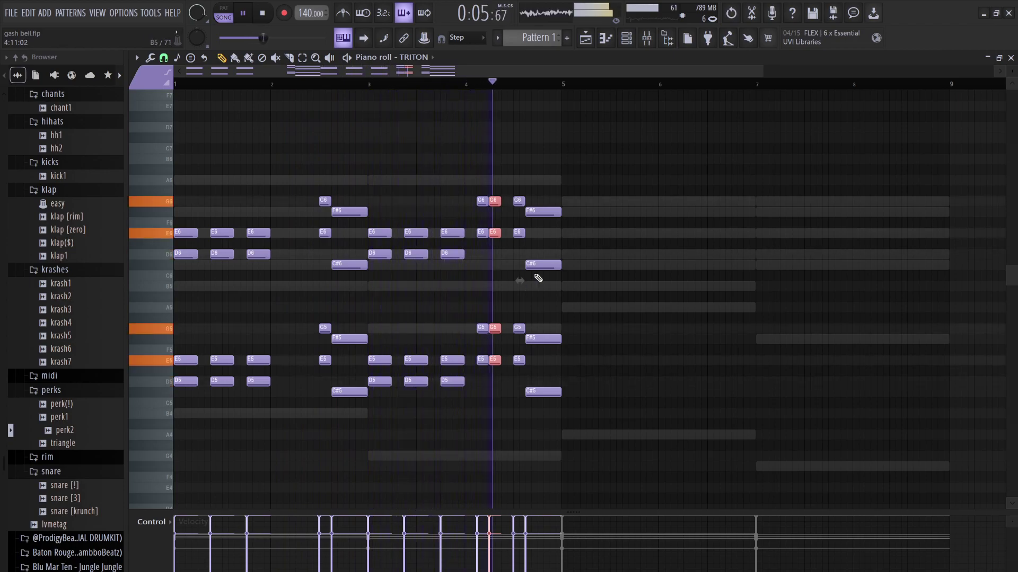
{"action": "key", "text": "space"}
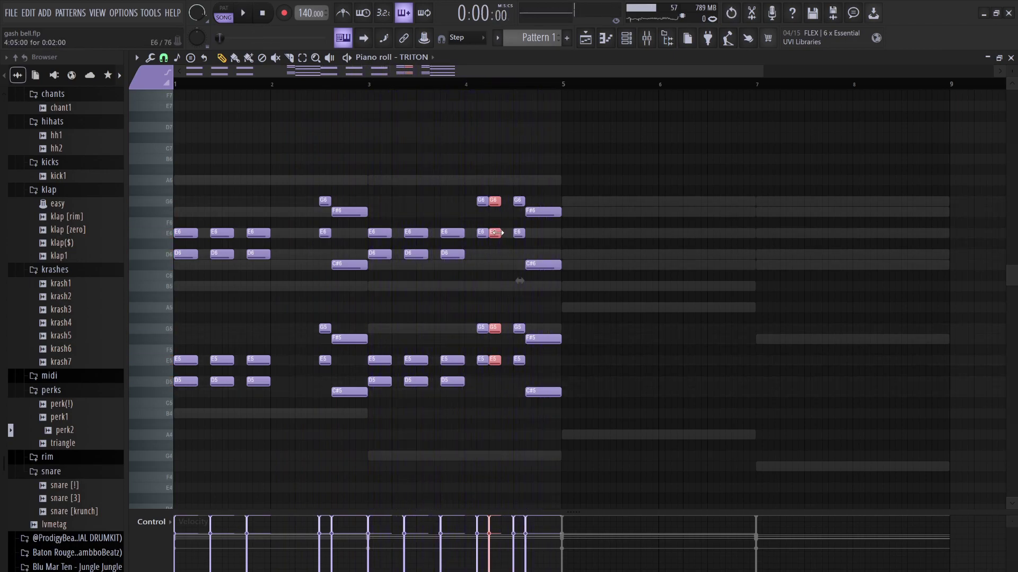
- Shift the second added chord two steps later in bar 4 and lower its top note to F#6
{"action": "left_click_drag", "start_coordinate": [496, 233], "coordinate": [508, 232]}
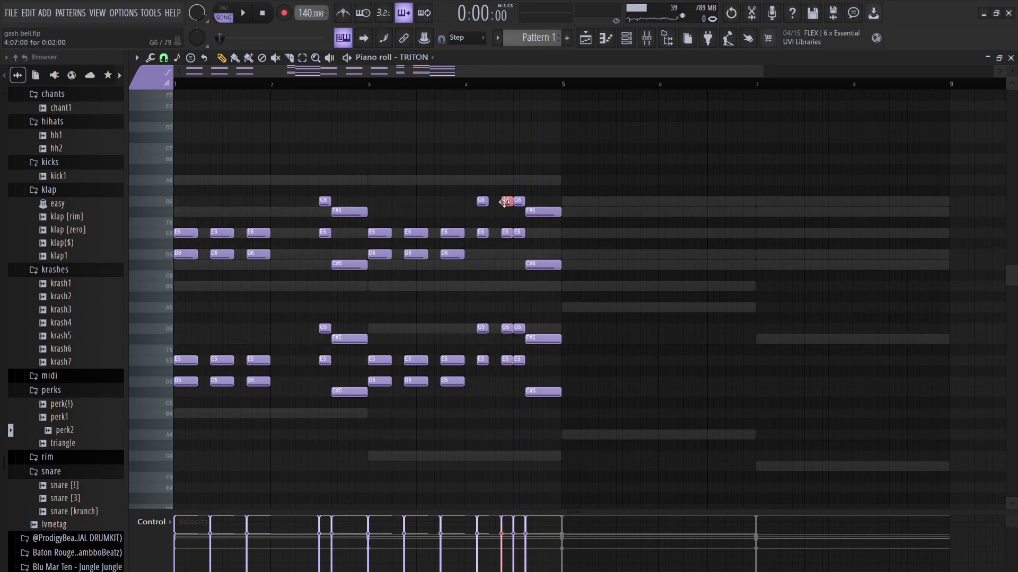
{"action": "key", "text": "space"}
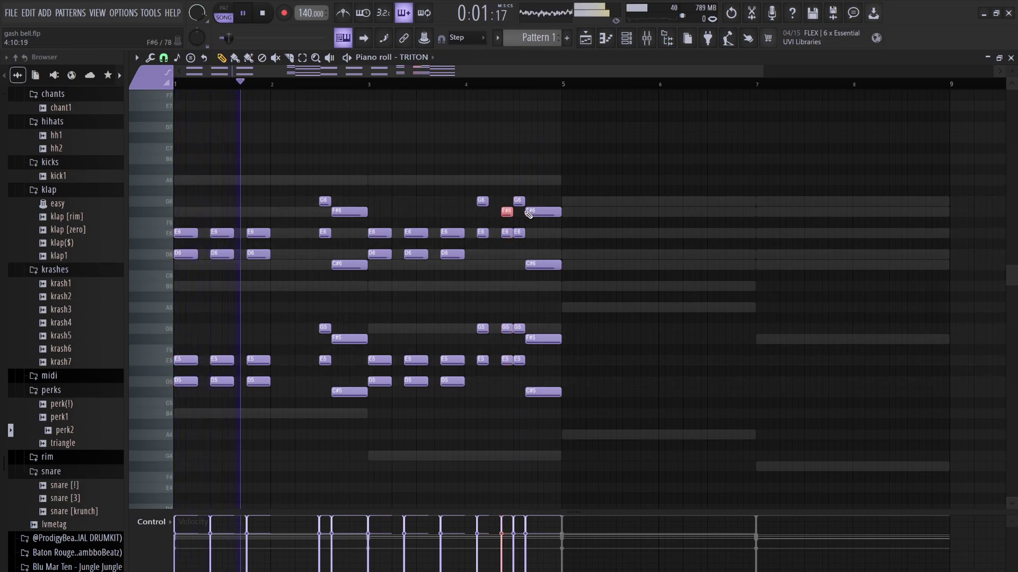
- Raise the shifted chord's G5 to A5 and lower the E6 in the chord right after it to D6
{"action": "left_click", "coordinate": [506, 328]}
{"action": "key", "text": "Up"}
{"action": "key", "text": "Up"}
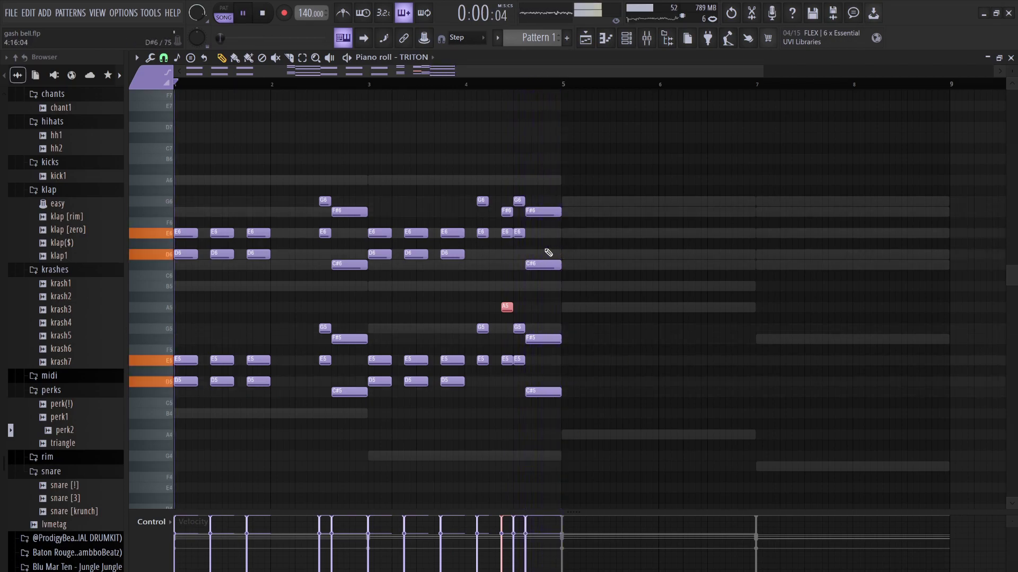
{"action": "left_click_drag", "start_coordinate": [515, 233], "coordinate": [515, 254]}
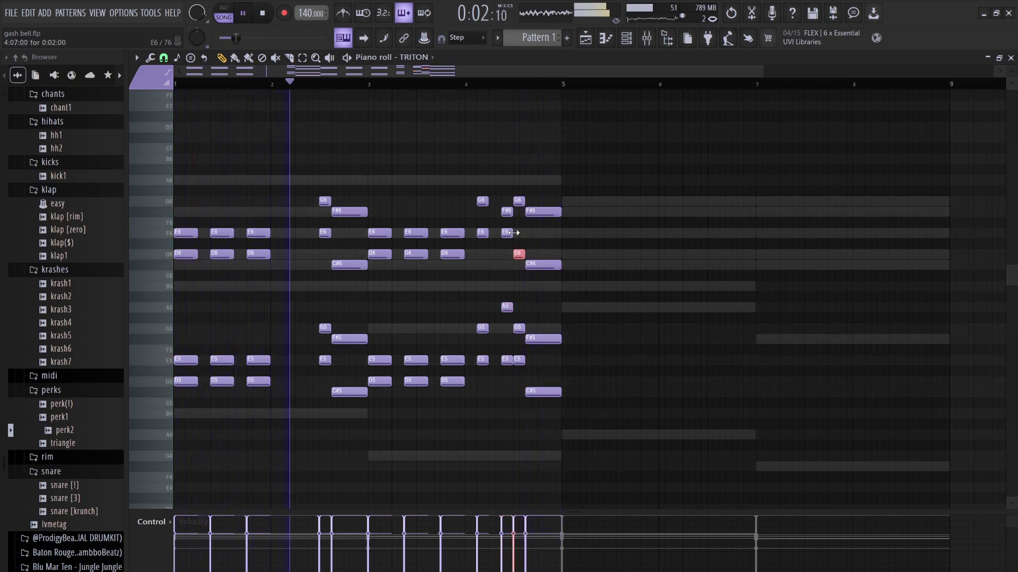
- Lower the F#5 in bar 4's last chord to D5 and duplicate the four-bar phrase into bars 5 to 8
{"action": "left_click_drag", "start_coordinate": [553, 338], "coordinate": [554, 345]}
{"action": "key", "text": "shift+Down"}
{"action": "key", "text": "shift+Down"}
{"action": "key", "text": "shift+Down"}
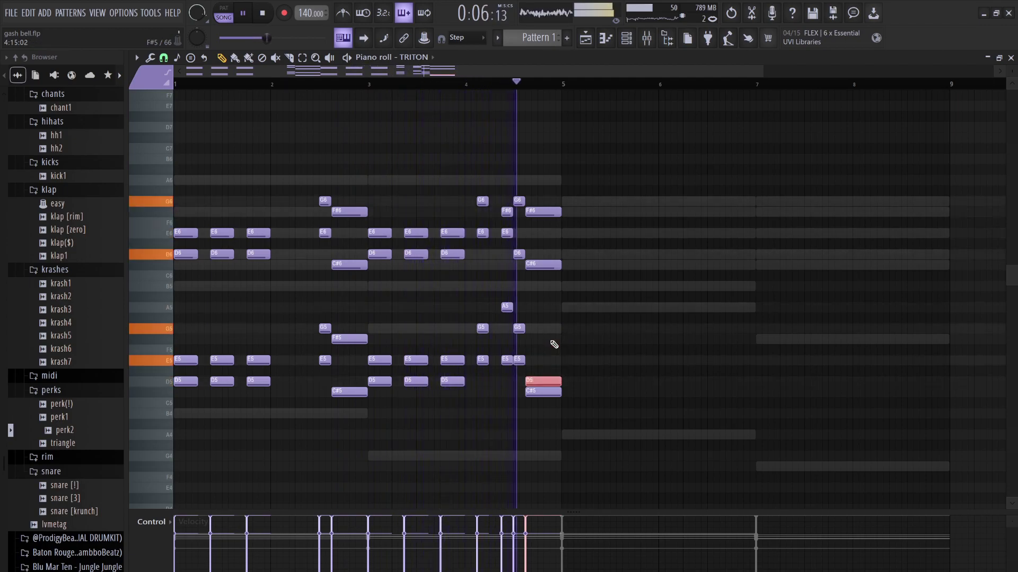
{"action": "key", "text": "ctrl+d"}
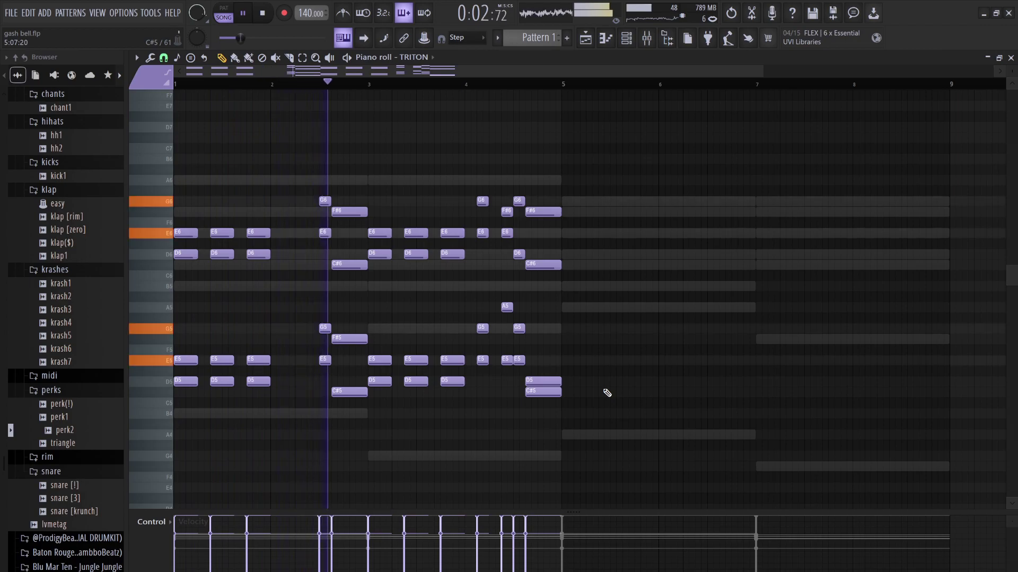
{"action": "key", "text": "ctrl+b"}
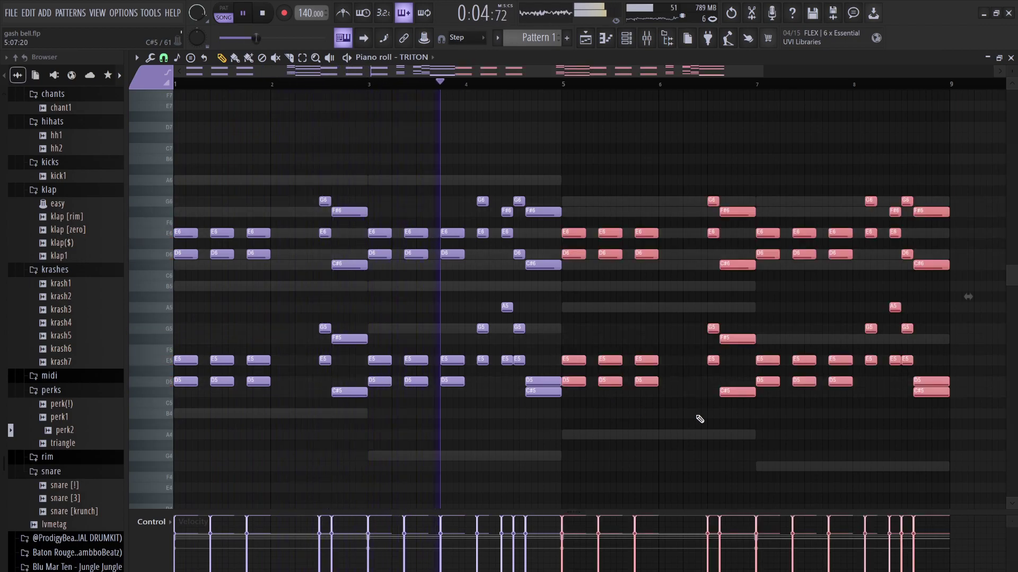
- Shorten the last chord of bar 8 and add a shorter copy of it directly after it
{"action": "left_click_drag", "start_coordinate": [974, 439], "coordinate": [936, 212]}
{"action": "key", "text": "ctrl+b"}
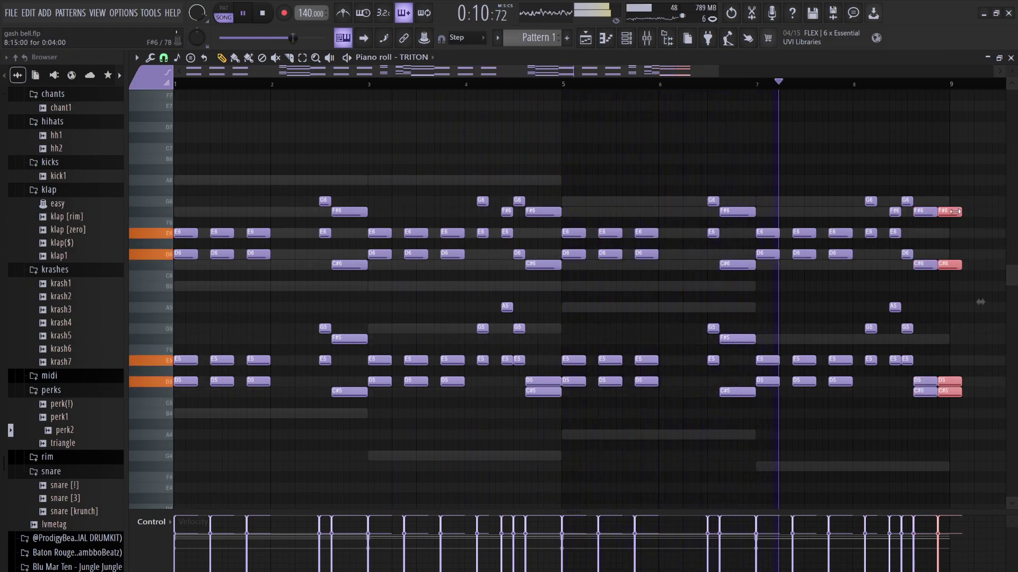
{"action": "left_click_drag", "start_coordinate": [955, 212], "coordinate": [946, 213]}
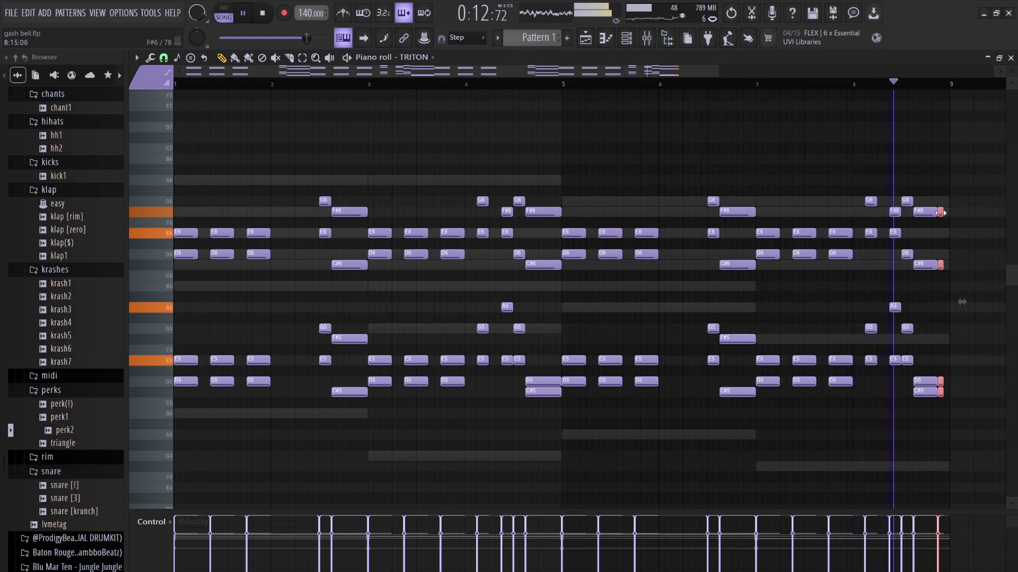
- Repitch the short closing chord of bar 8, raising F#6 to A6, C#6 to E6 and C#5 to F#5
{"action": "left_click", "coordinate": [943, 265]}
{"action": "left_click_drag", "start_coordinate": [944, 266], "coordinate": [943, 181]}
{"action": "left_click", "coordinate": [943, 394]}
{"action": "key", "text": "shift+Up"}
{"action": "key", "text": "shift+Up"}
{"action": "key", "text": "shift+Up"}
{"action": "key", "text": "shift+Up"}
{"action": "key", "text": "shift+Up"}
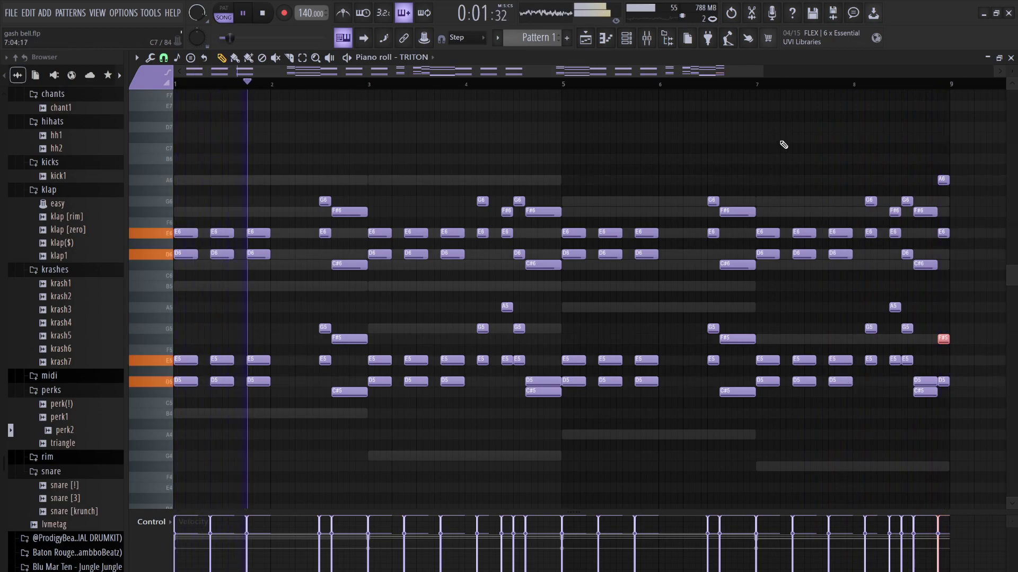
- Copy the TRITON melody notes onto the third Sampler channel and solo the TRITON channel
{"action": "left_click", "coordinate": [633, 39]}
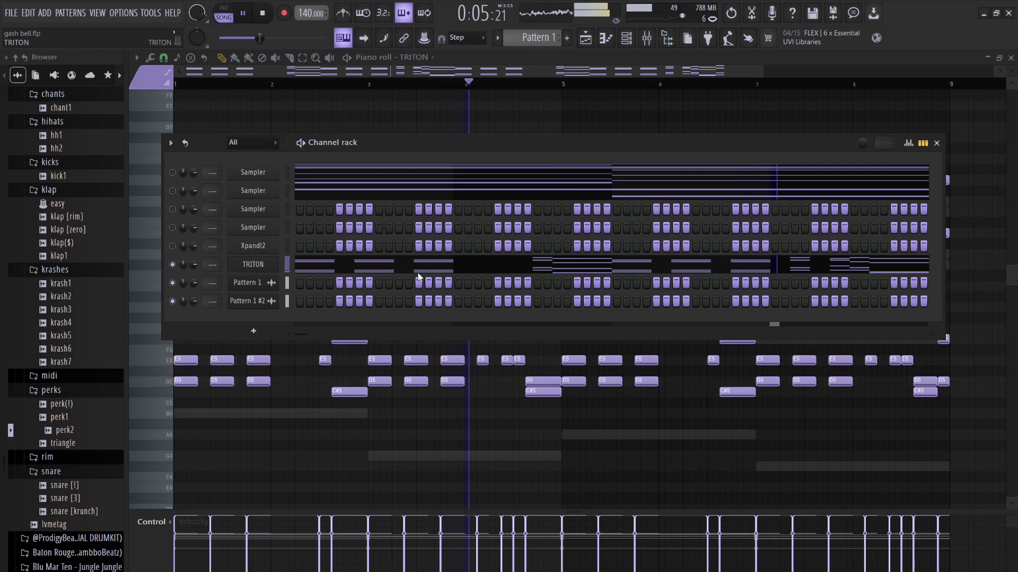
{"action": "key", "text": "ctrl+v"}
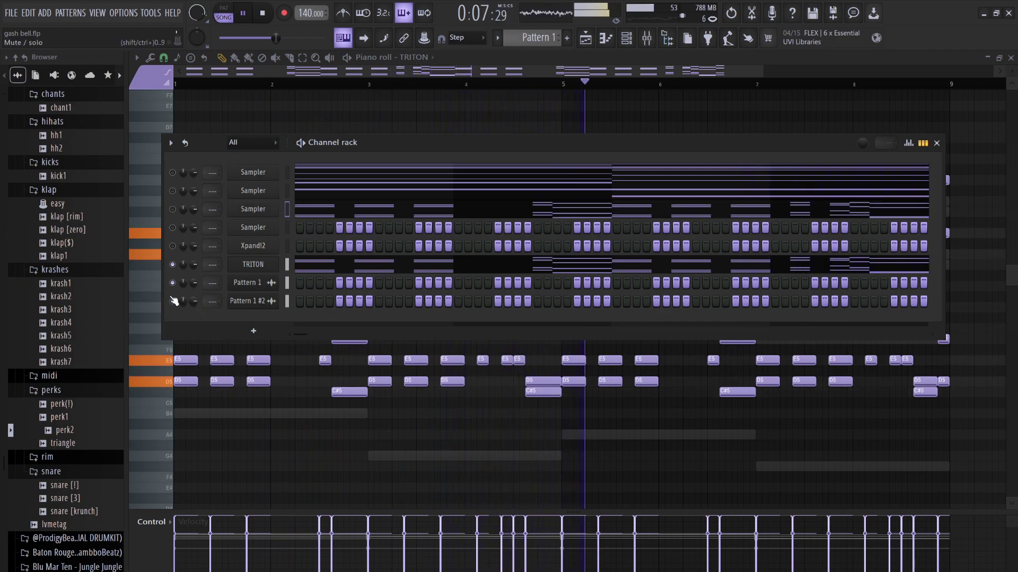
{"action": "right_click", "coordinate": [173, 265]}
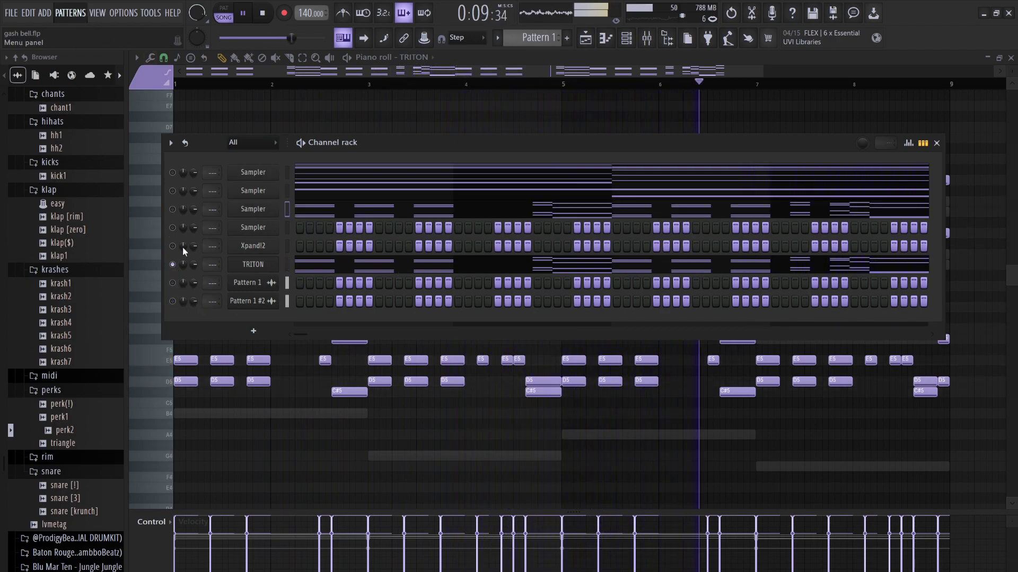
- Stop playback, render the soloed TRITON melody to an audio clip and open the new clip's channel settings
{"action": "key", "text": "space"}
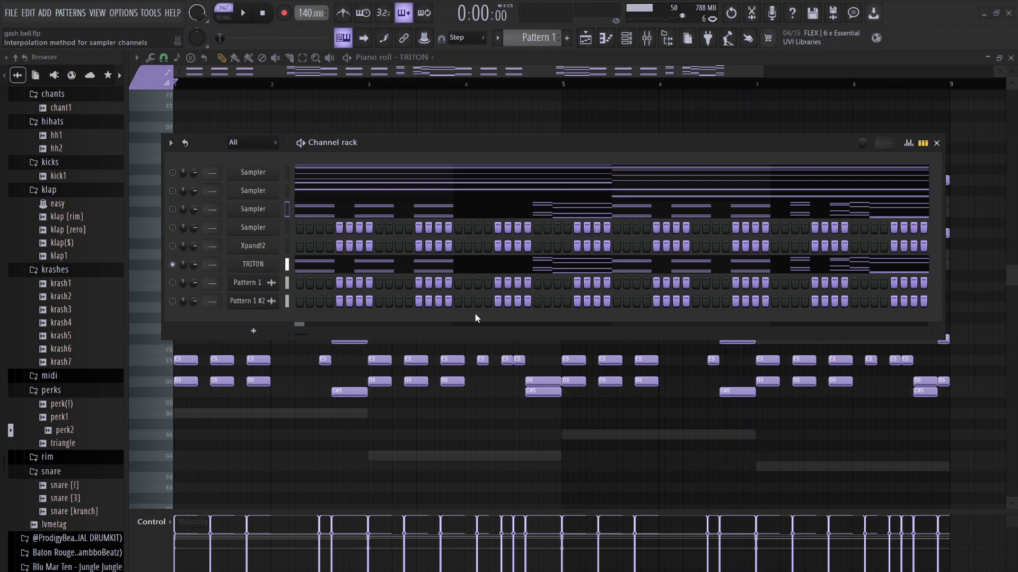
{"action": "key", "text": "ctrl+s"}
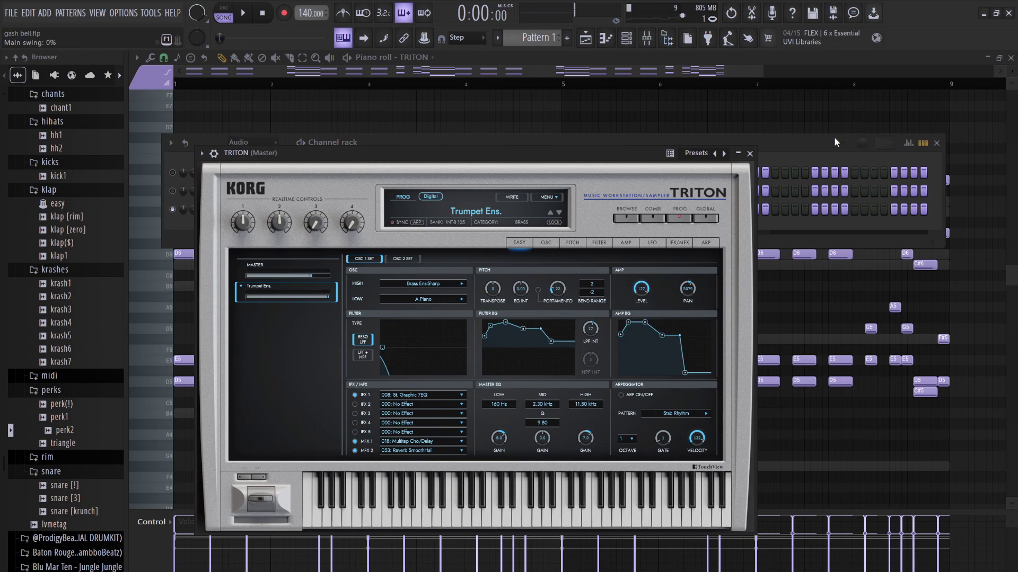
{"action": "left_click", "coordinate": [793, 144]}
{"action": "left_click", "coordinate": [254, 209]}
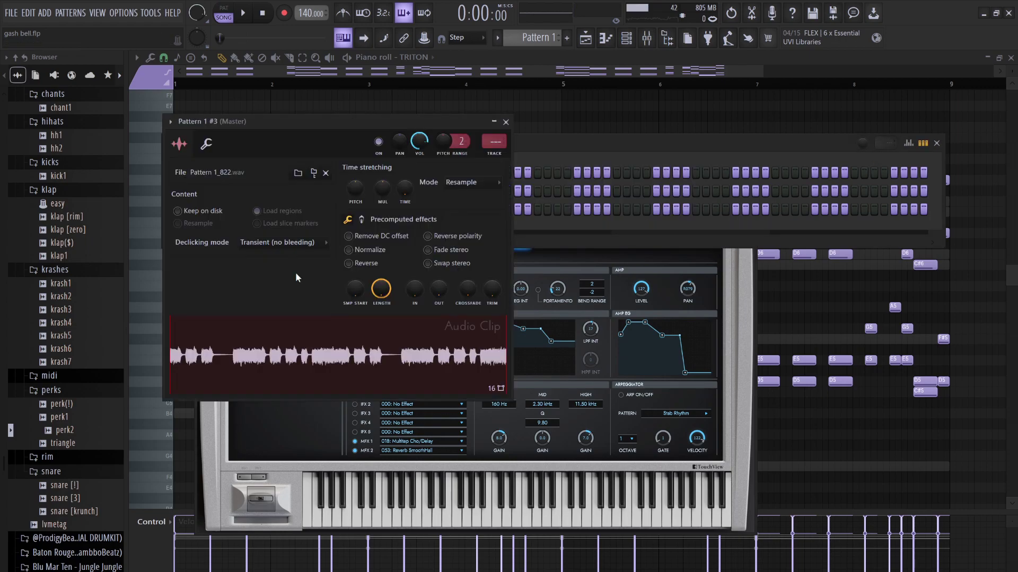
{"action": "left_click", "coordinate": [272, 293]}
- Show all channels, mute TRITON and unmute the Pattern 1 and Pattern 1 #2 audio clips
{"action": "left_click", "coordinate": [554, 160]}
{"action": "left_click", "coordinate": [174, 172]}
{"action": "scroll", "coordinate": [242, 147], "scroll_direction": "up", "scroll_amount": 1}
{"action": "left_click", "coordinate": [173, 265]}
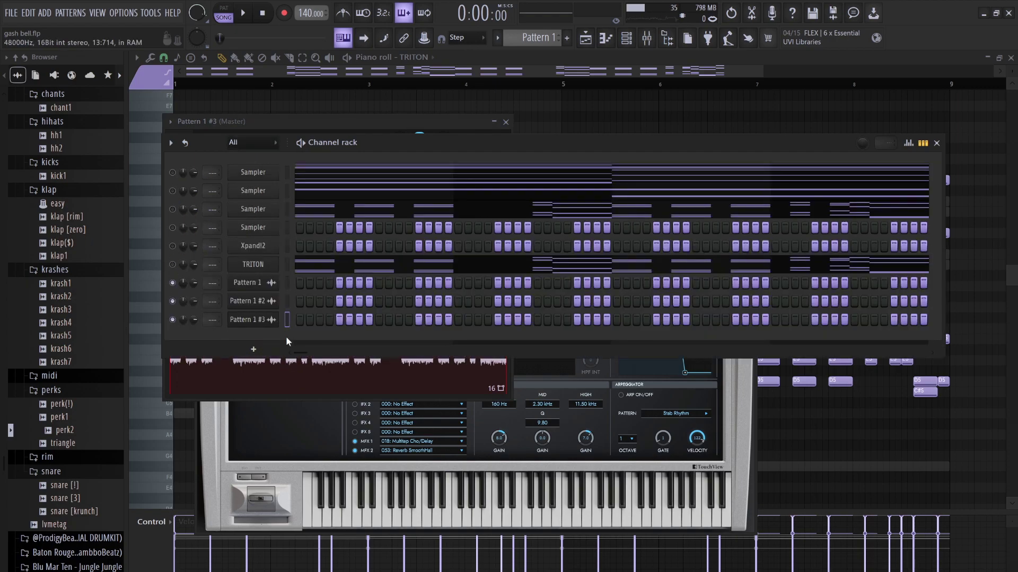
- Place the Pattern 1 #3 audio clip on Track 3 of the playlist, starting at bar 1
{"action": "left_click", "coordinate": [586, 38]}
{"action": "left_click_drag", "start_coordinate": [187, 137], "coordinate": [315, 168]}
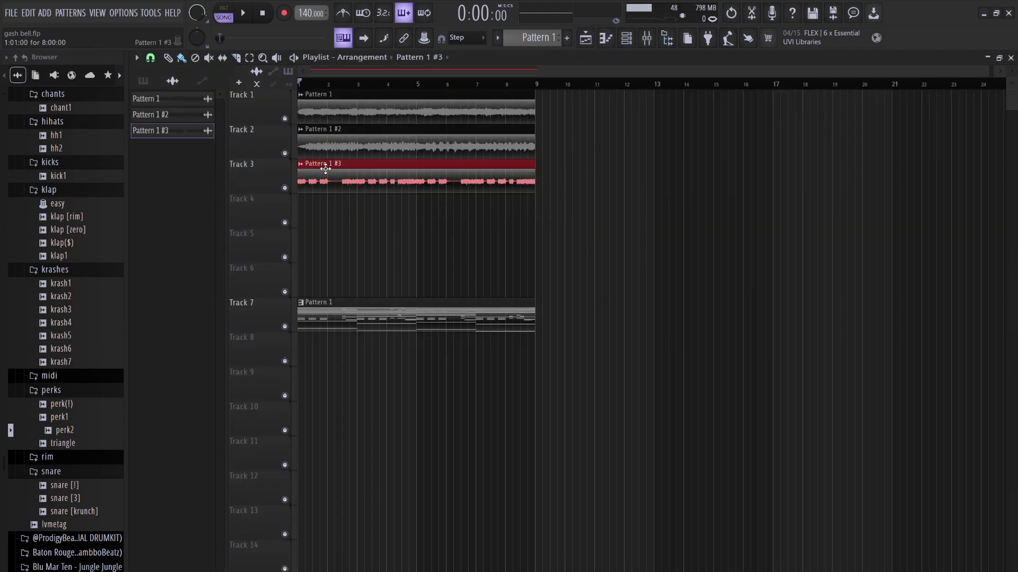
- Play the arrangement, then cut the melody notes from the TRITON channel and unmute it
{"action": "left_click", "coordinate": [626, 38]}
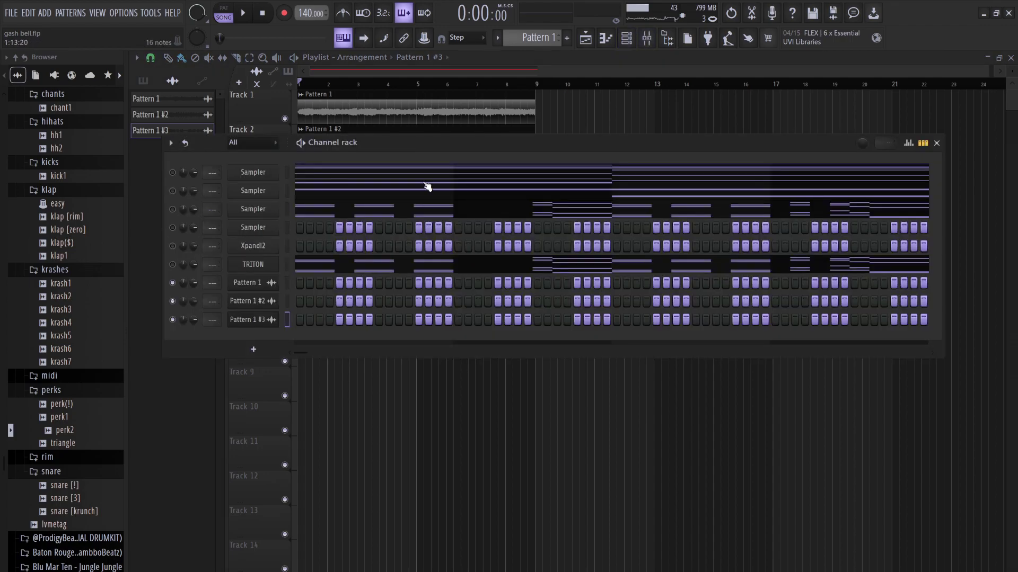
{"action": "key", "text": "space"}
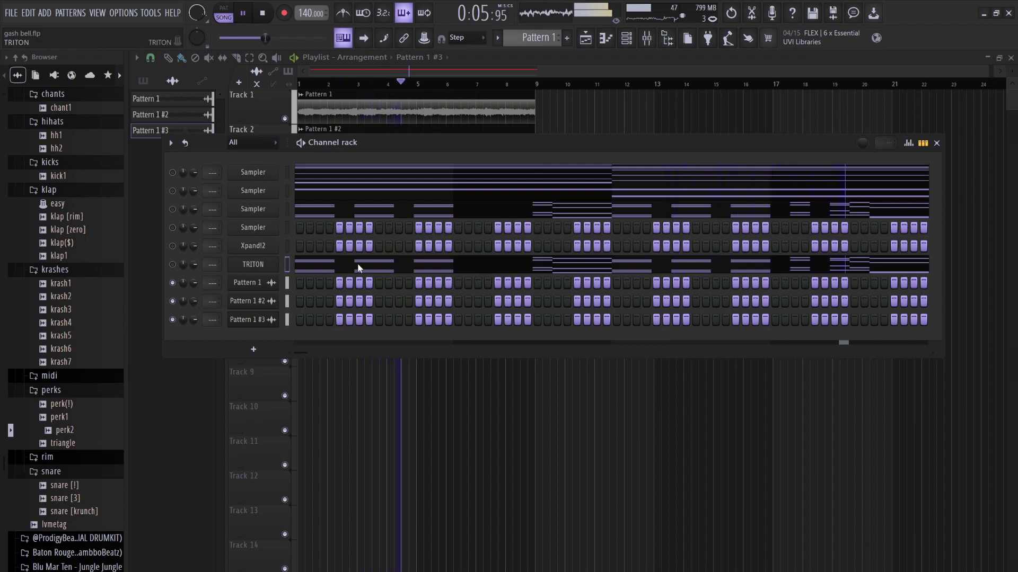
{"action": "key", "text": "ctrl+x"}
{"action": "left_click", "coordinate": [173, 264]}
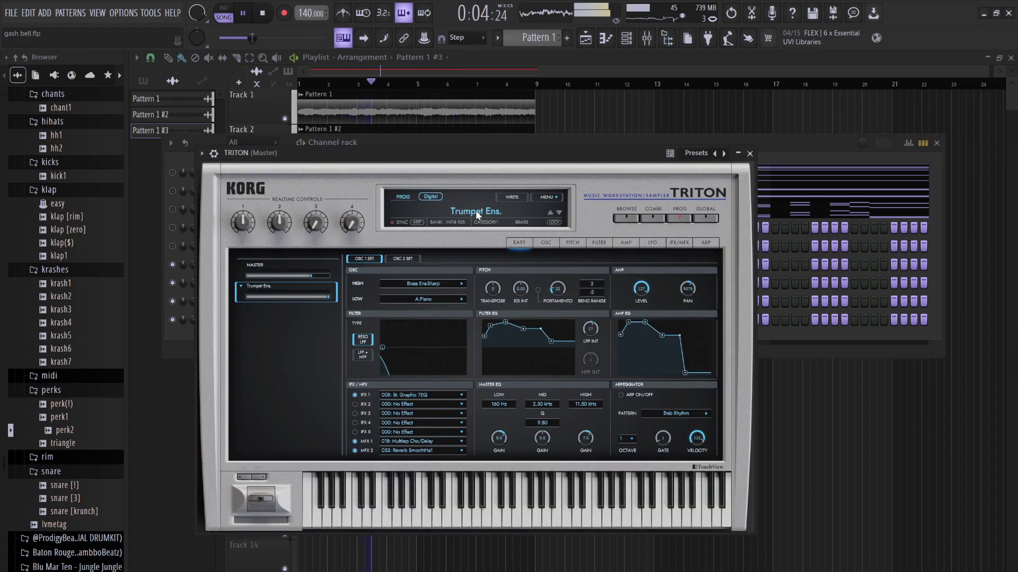
- Filter the TRITON program browser to Brass and audition Tight Brass, BeBop Cornet, Brass Guys and Brassexpress
{"action": "left_click", "coordinate": [476, 211]}
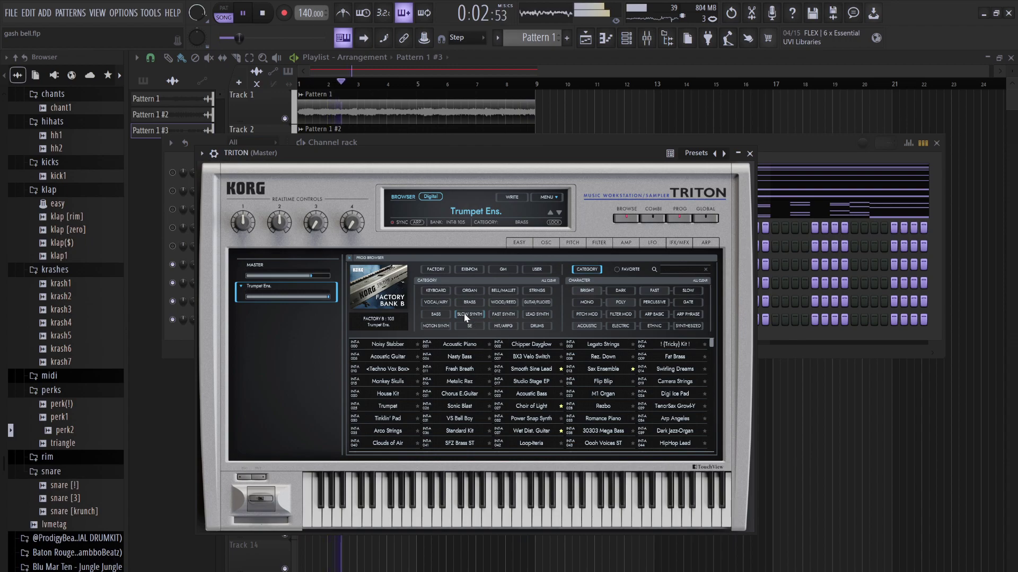
{"action": "left_click", "coordinate": [477, 305]}
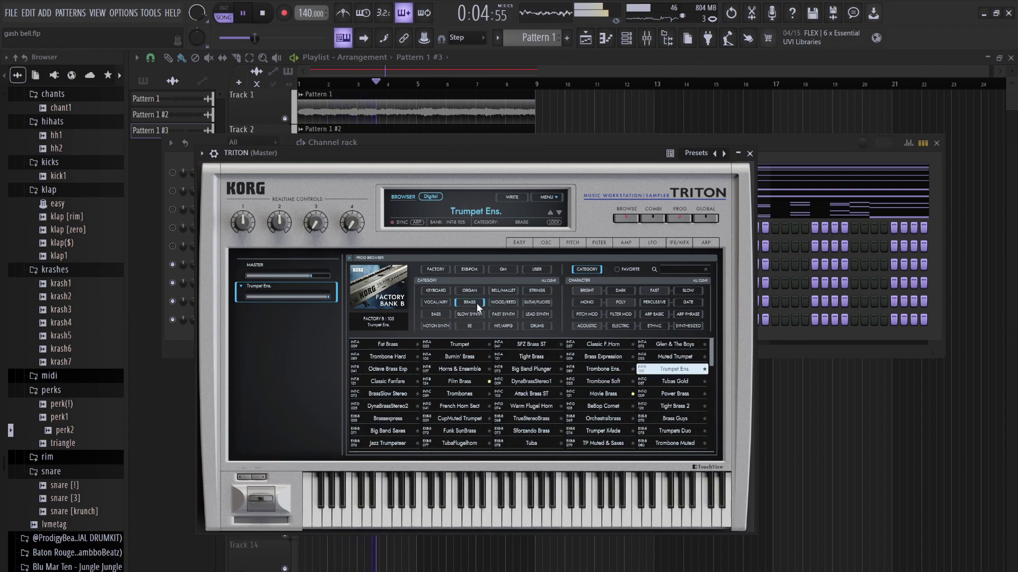
{"action": "left_click", "coordinate": [527, 356]}
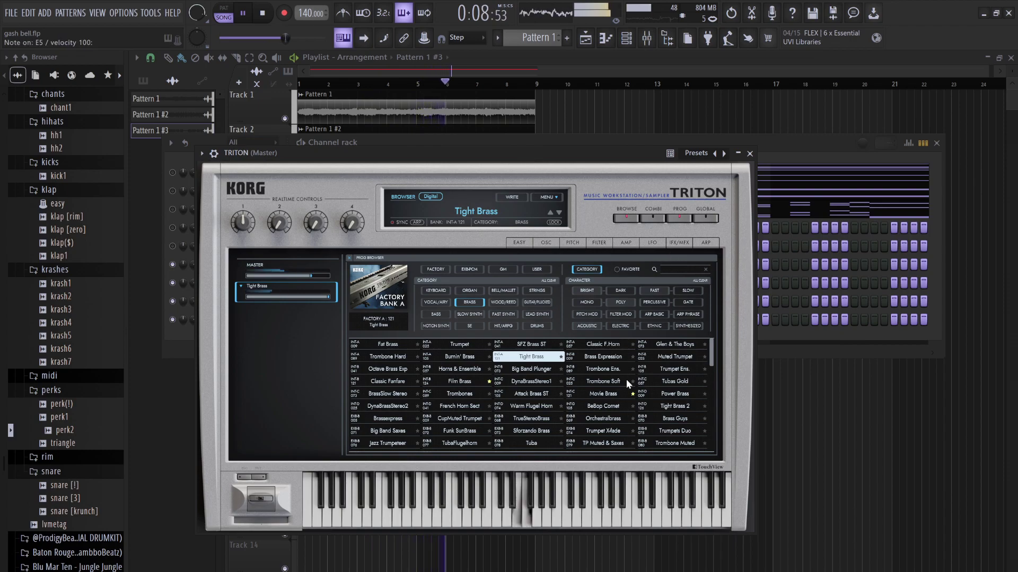
{"action": "left_click", "coordinate": [599, 406]}
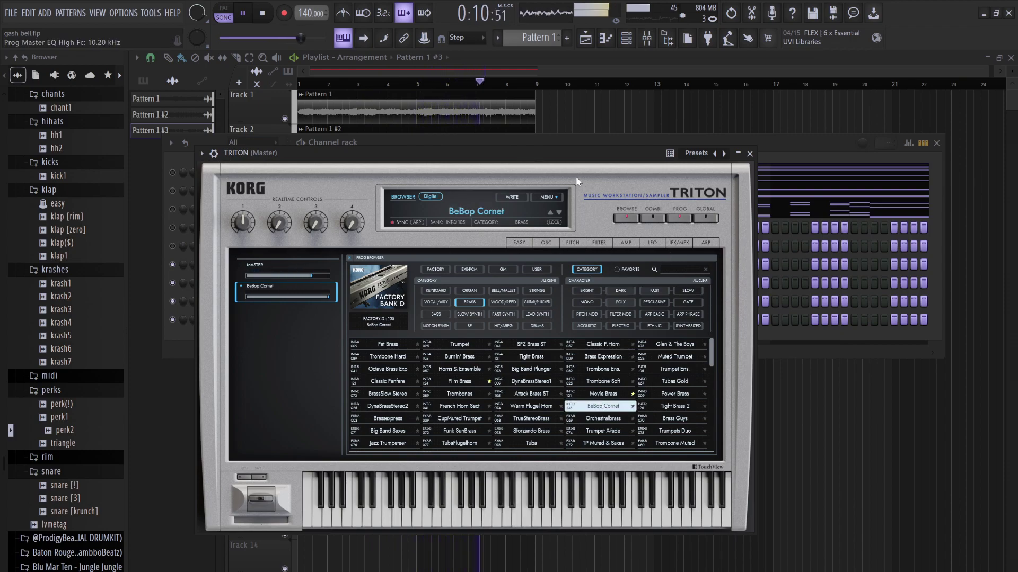
{"action": "left_click", "coordinate": [671, 418]}
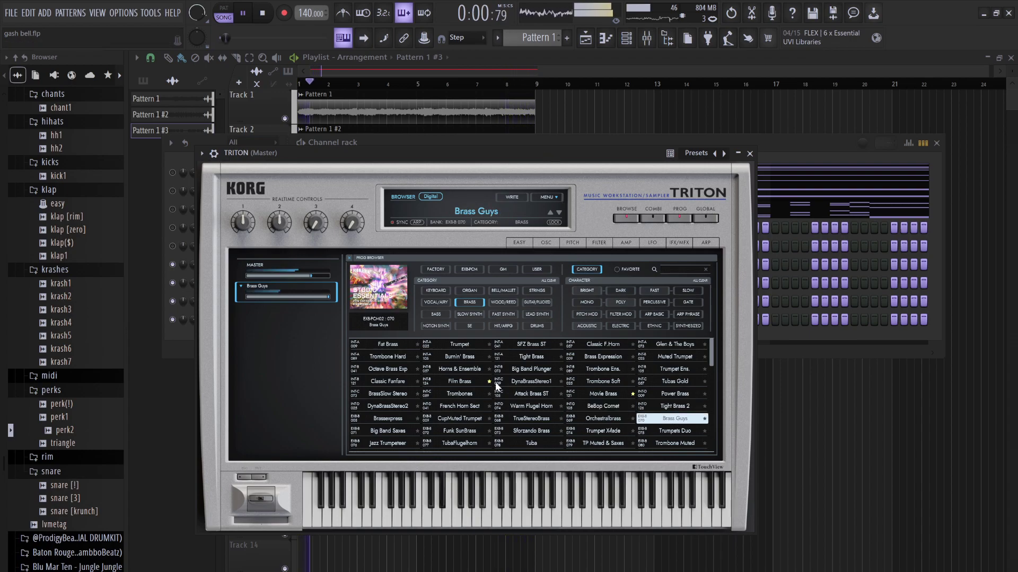
{"action": "left_click", "coordinate": [394, 416]}
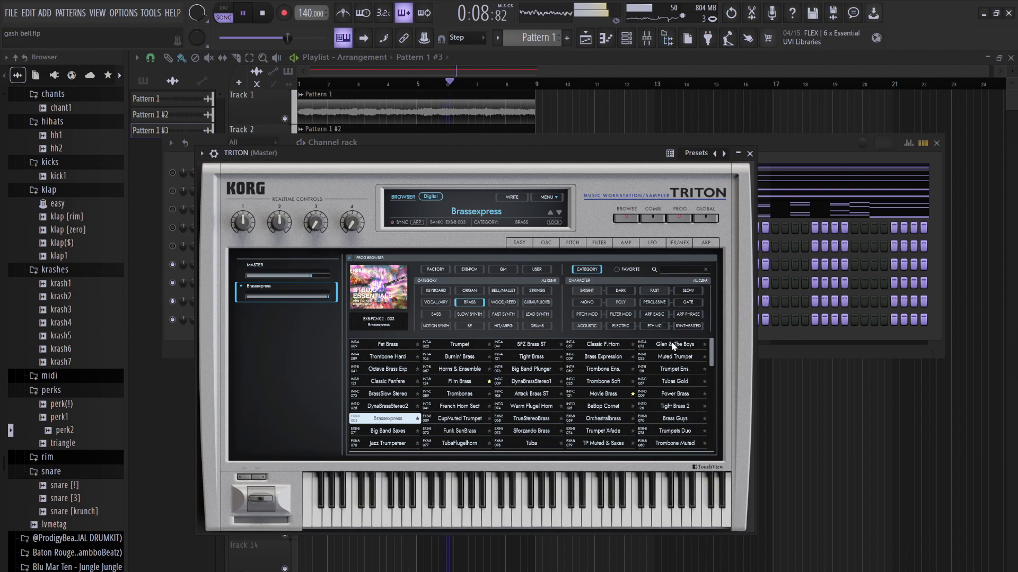
- Audition the brass programs Glen & The Boys, Largo Trumpets, Muted Horns and Trumpet Section1
{"action": "left_click_drag", "start_coordinate": [596, 150], "coordinate": [673, 229]}
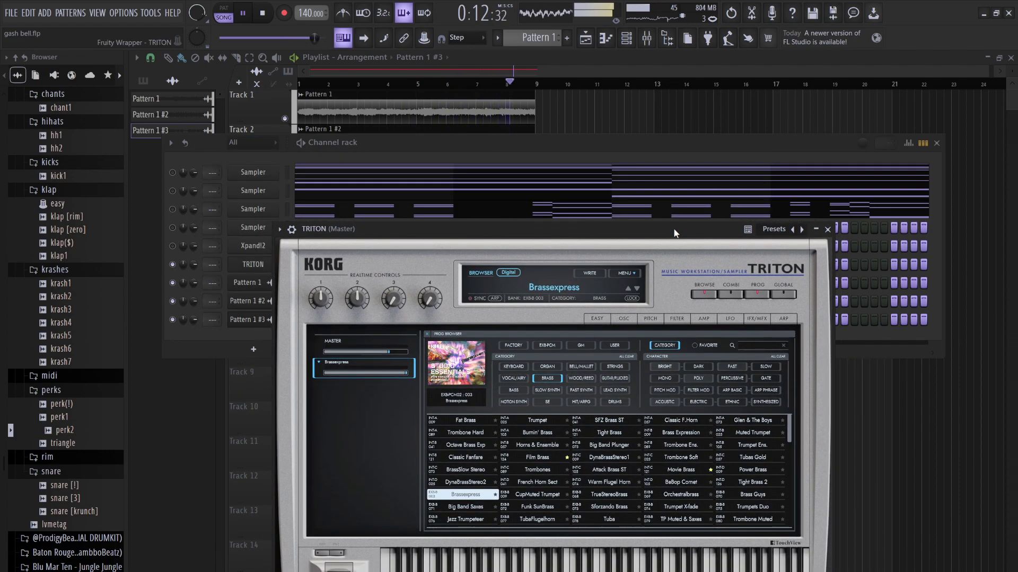
{"action": "left_click", "coordinate": [753, 421]}
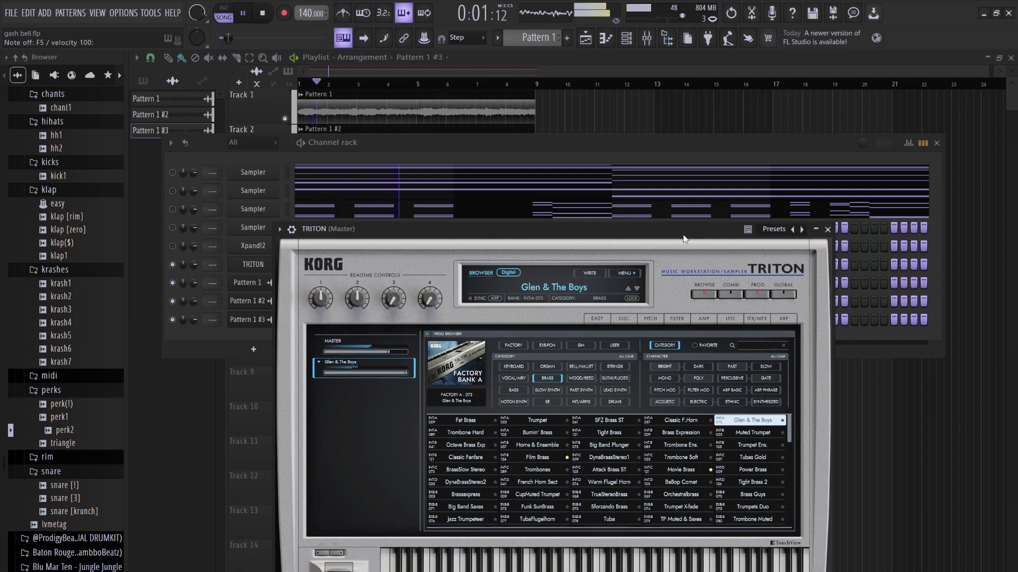
{"action": "scroll", "coordinate": [528, 469], "scroll_direction": "down", "scroll_amount": 2}
{"action": "left_click", "coordinate": [475, 491]}
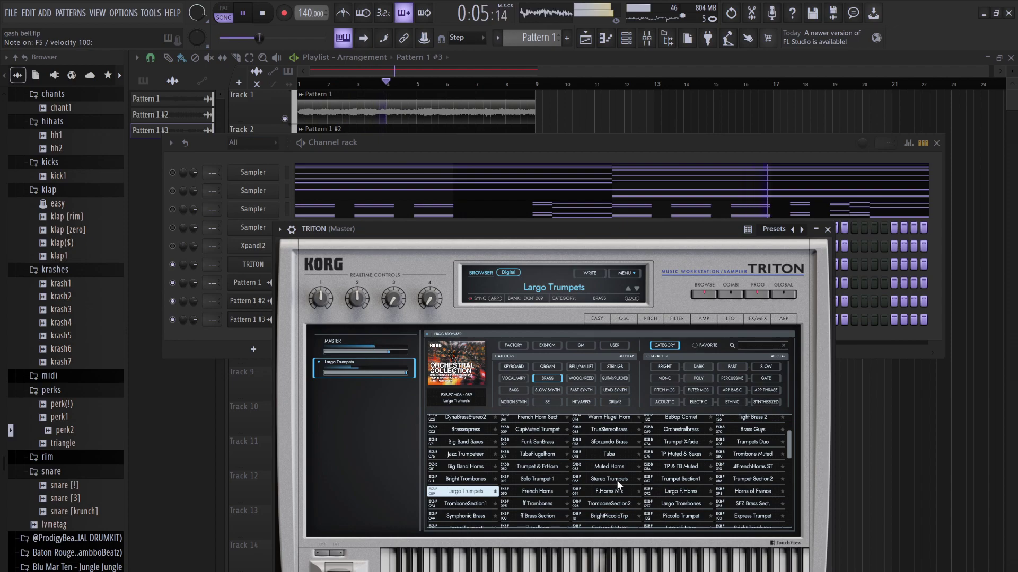
{"action": "left_click", "coordinate": [605, 466]}
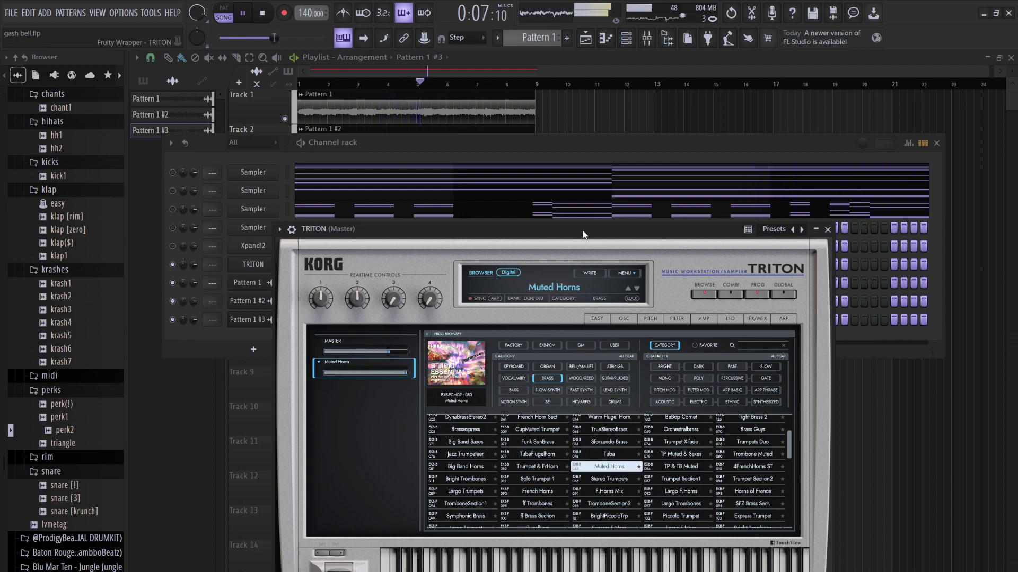
{"action": "left_click", "coordinate": [671, 479]}
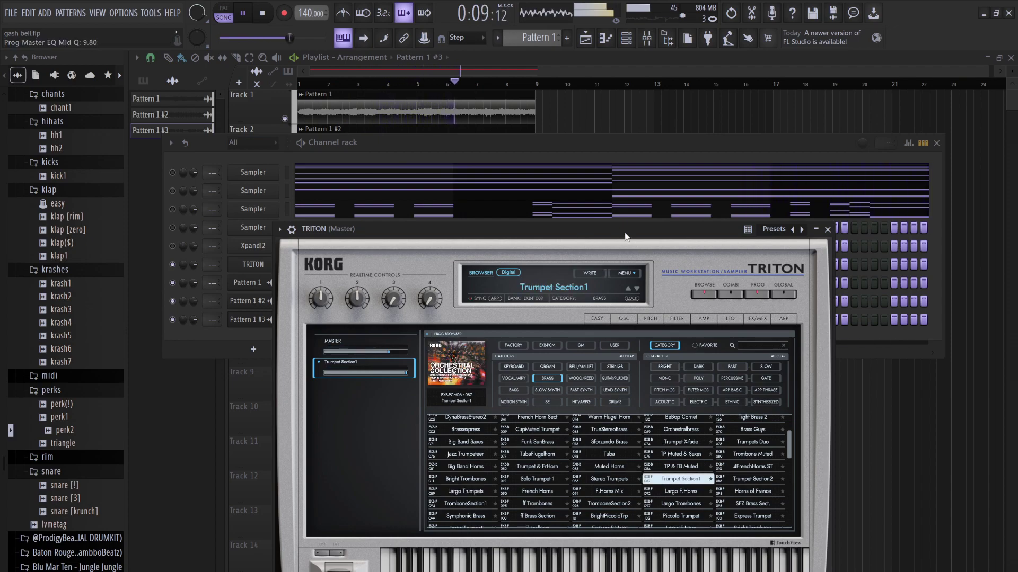
- Audition F.Horns Mix, French Horns and Horns of France, and load the Solo Trombone program
{"action": "left_click", "coordinate": [608, 492]}
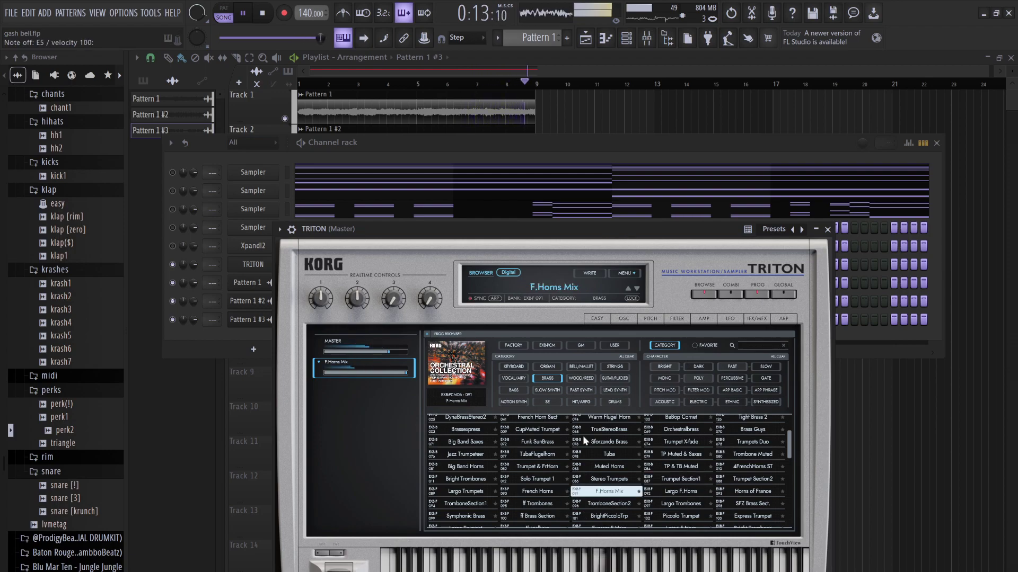
{"action": "left_click", "coordinate": [536, 493]}
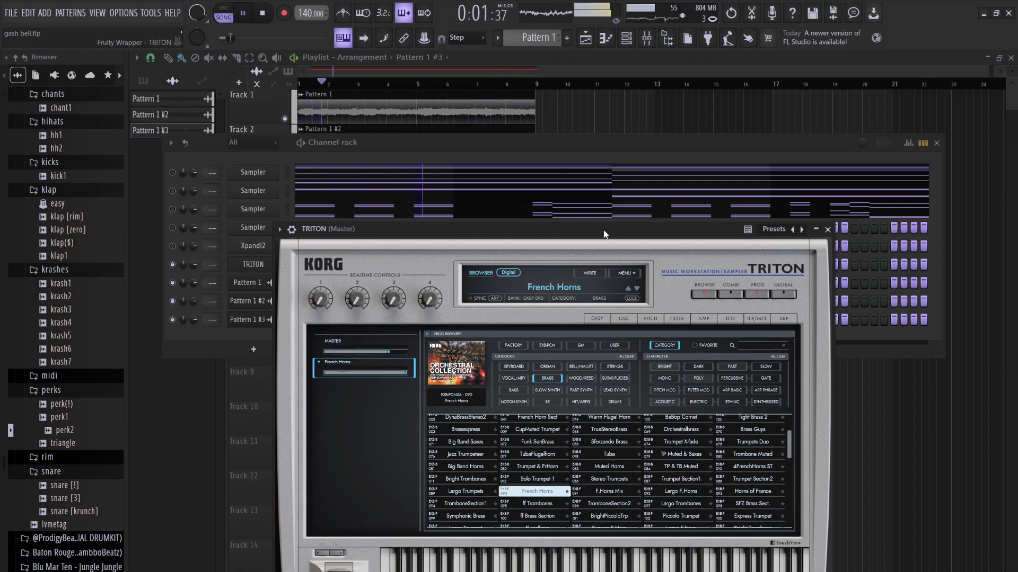
{"action": "left_click", "coordinate": [744, 494]}
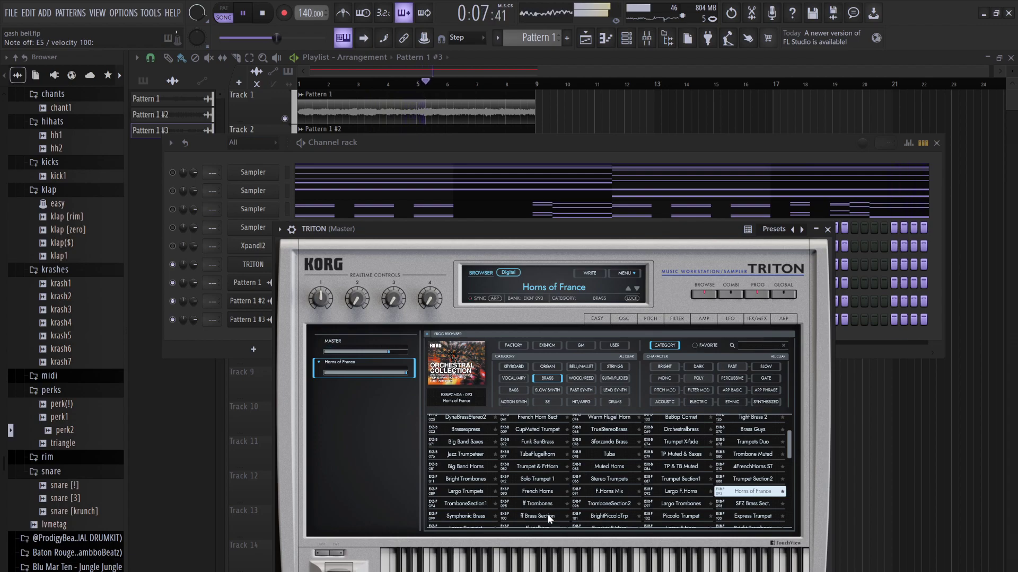
{"action": "scroll", "coordinate": [548, 514], "scroll_direction": "down", "scroll_amount": 2}
{"action": "left_click", "coordinate": [466, 493]}
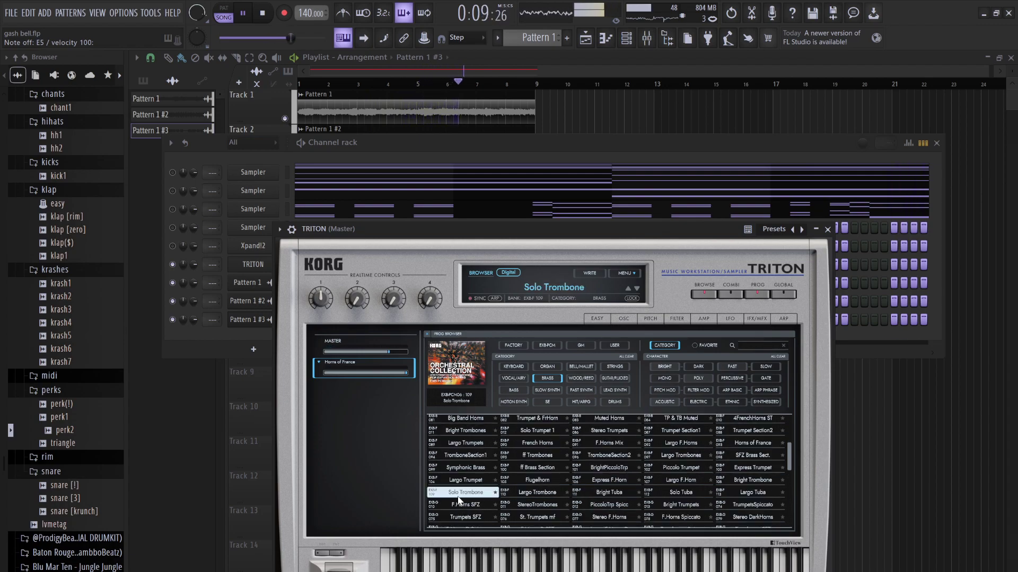
- Draw an E6 note about one and a half bars long at bar 1 of TRITON's piano roll and play it back
{"action": "left_click", "coordinate": [526, 147]}
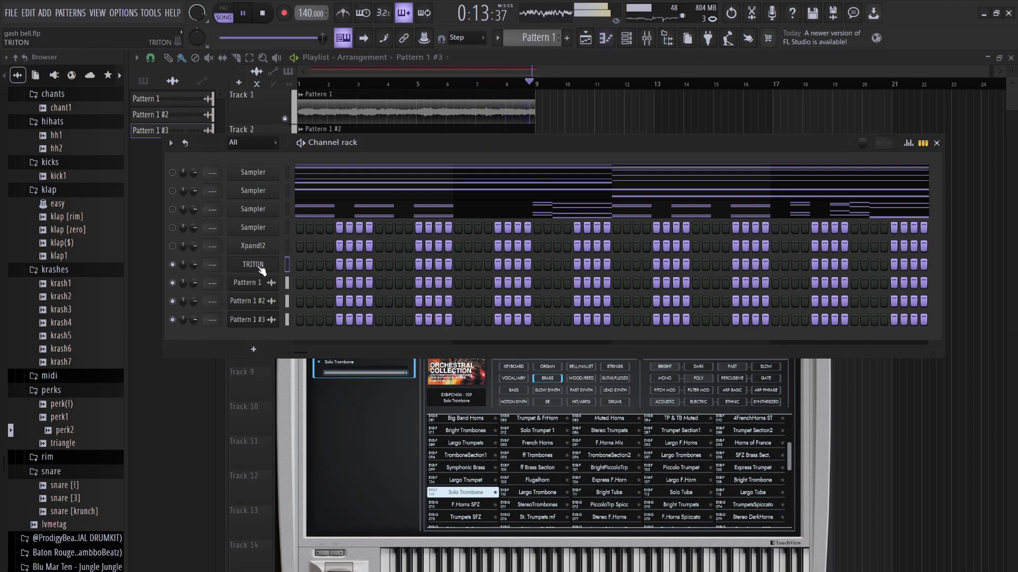
{"action": "key", "text": "F7"}
{"action": "key", "text": "space"}
{"action": "left_click_drag", "start_coordinate": [178, 221], "coordinate": [284, 266]}
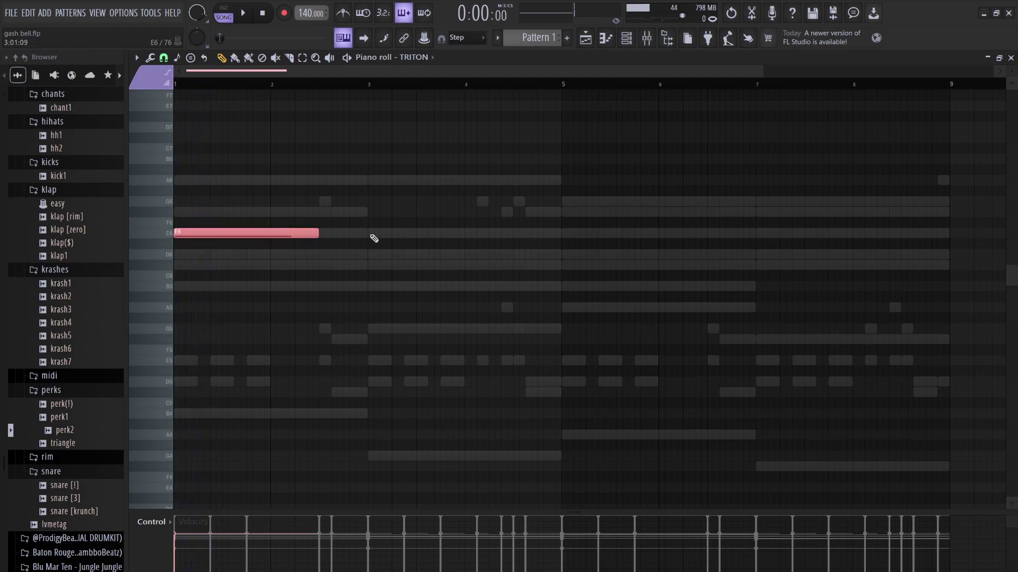
{"action": "key", "text": "space"}
{"action": "key", "text": "space"}
{"action": "key", "text": "space"}
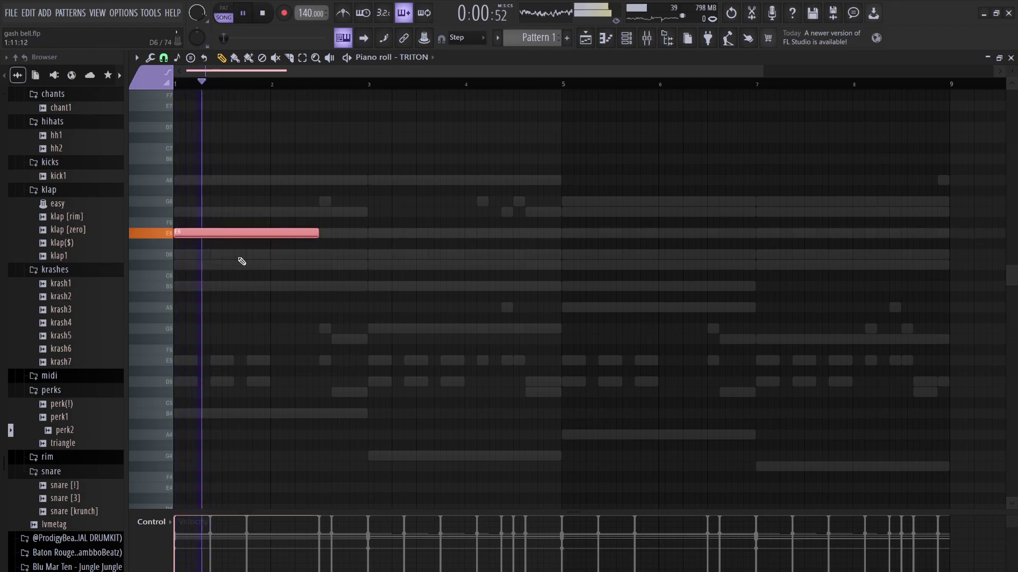
- Shorten the opening E6 note to 12 steps and add a 12-step D6 note directly after it
{"action": "left_click", "coordinate": [248, 255]}
{"action": "key", "text": "space"}
{"action": "key", "text": "space"}
{"action": "left_click_drag", "start_coordinate": [318, 234], "coordinate": [247, 233]}
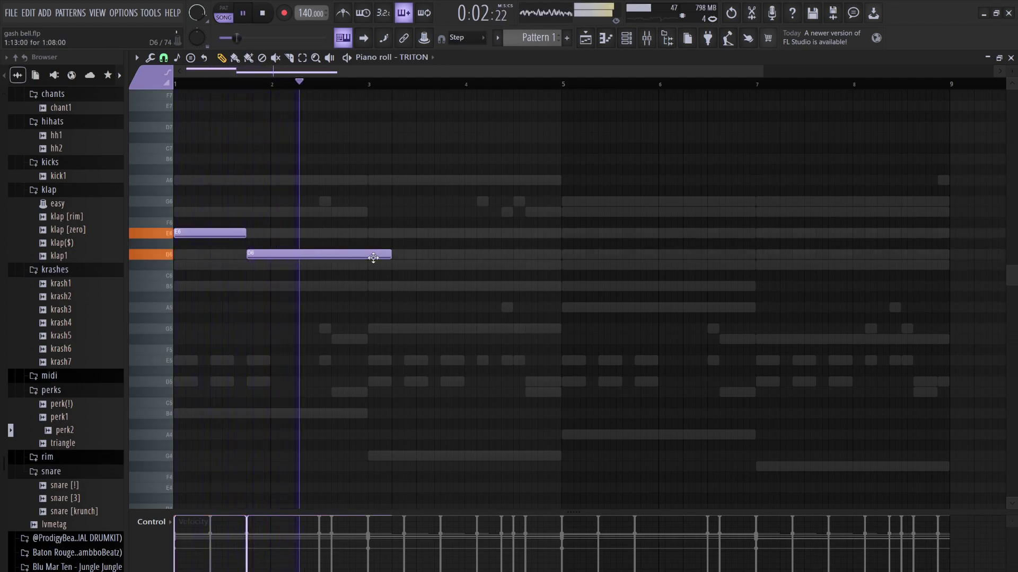
{"action": "key", "text": "space"}
{"action": "left_click_drag", "start_coordinate": [347, 254], "coordinate": [320, 256]}
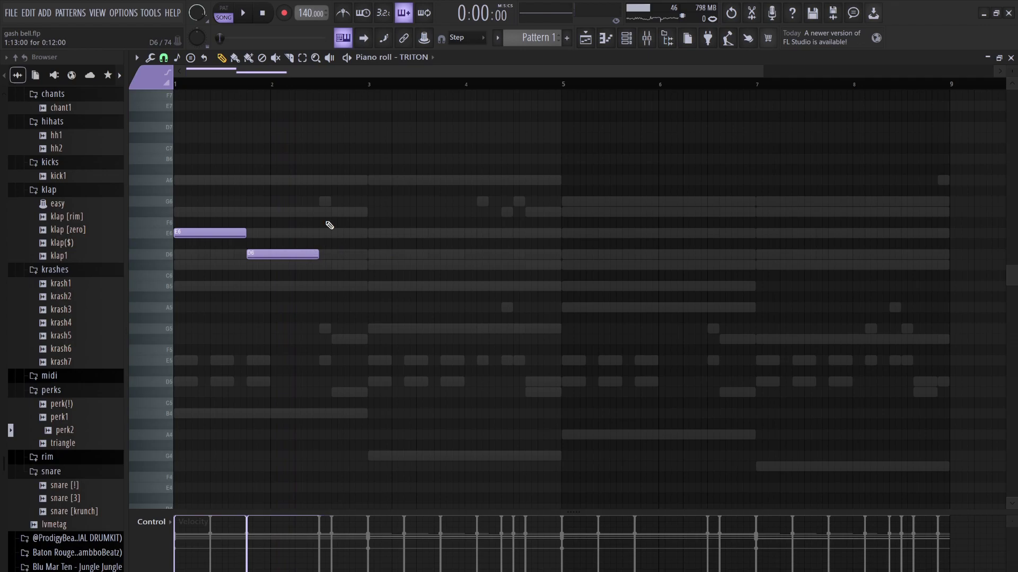
- Add a G6 note right after the D6 and shorten it to end at bar 3
{"action": "key", "text": "space"}
{"action": "left_click", "coordinate": [326, 202]}
{"action": "left_click_drag", "start_coordinate": [390, 202], "coordinate": [368, 204]}
{"action": "key", "text": "space"}
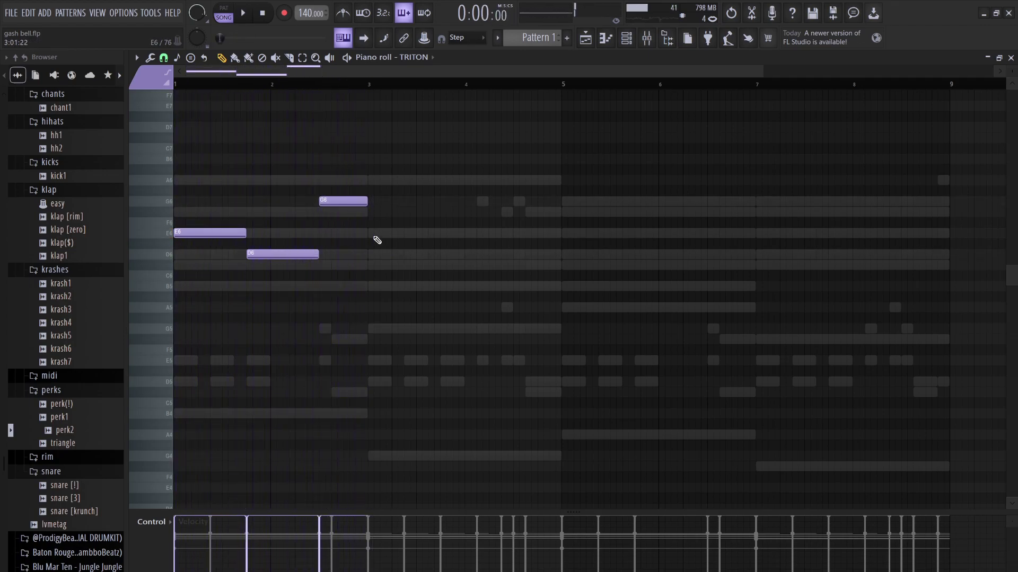
- Select the three trombone notes and play the phrase back against the other parts
{"action": "left_click_drag", "start_coordinate": [429, 367], "coordinate": [228, 178]}
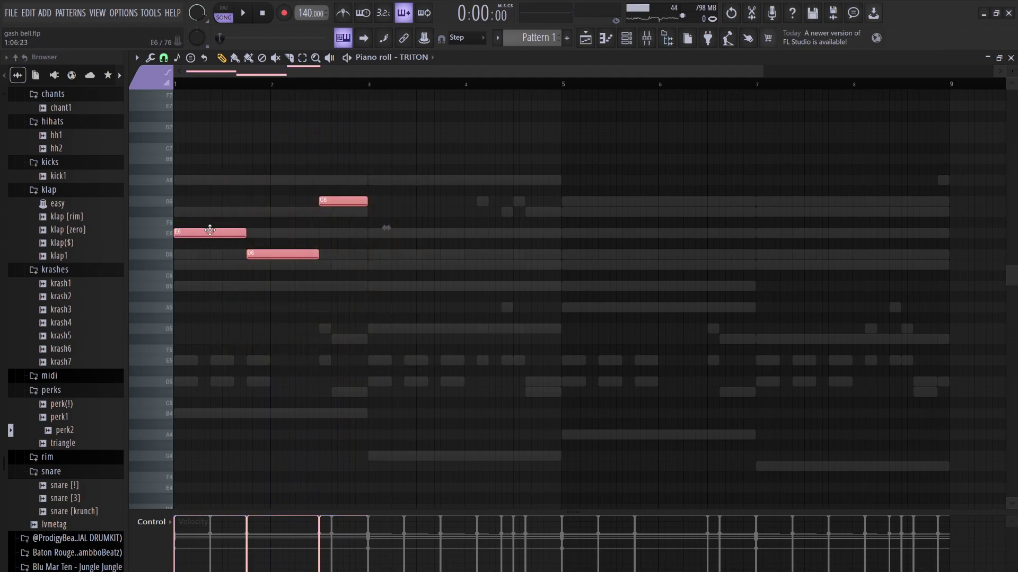
{"action": "key", "text": "space"}
{"action": "key", "text": "ctrl+d"}
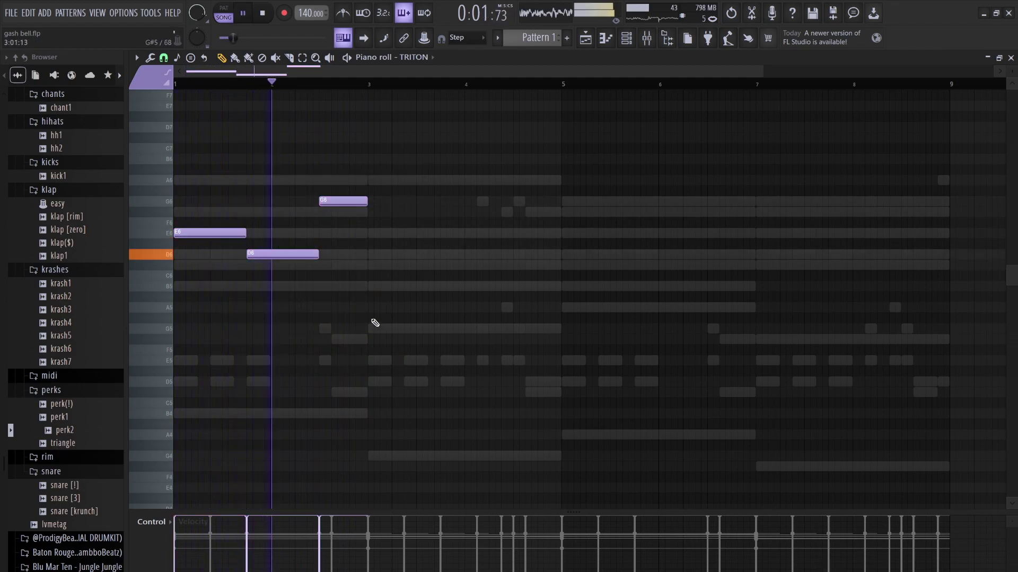
{"action": "key", "text": "space"}
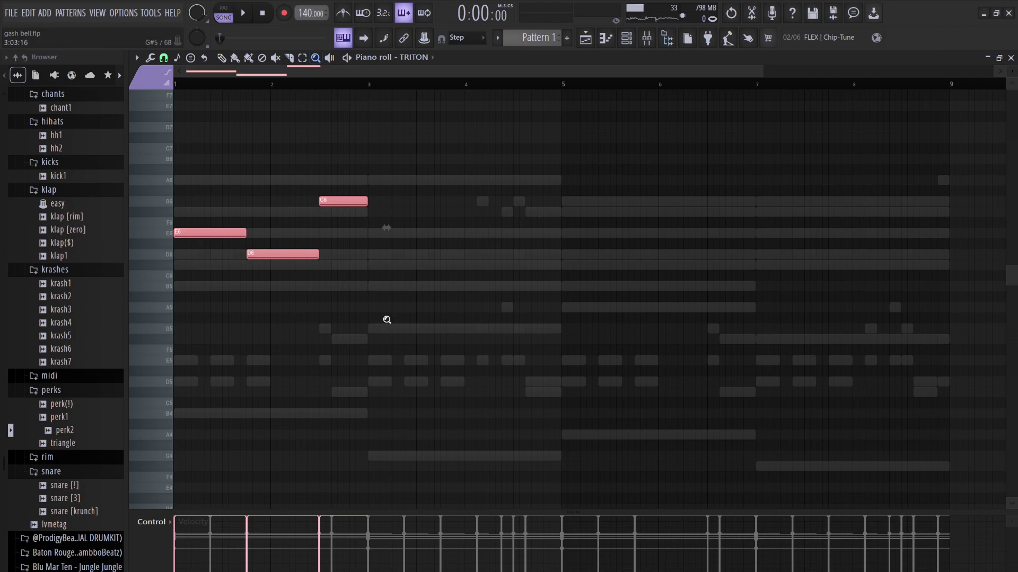
{"action": "key", "text": "ctrl+s"}
{"action": "key", "text": "space"}
{"action": "key", "text": "space"}
- Delete the G6 note in bar 2 and redraw it at the same position
{"action": "right_click", "coordinate": [357, 200]}
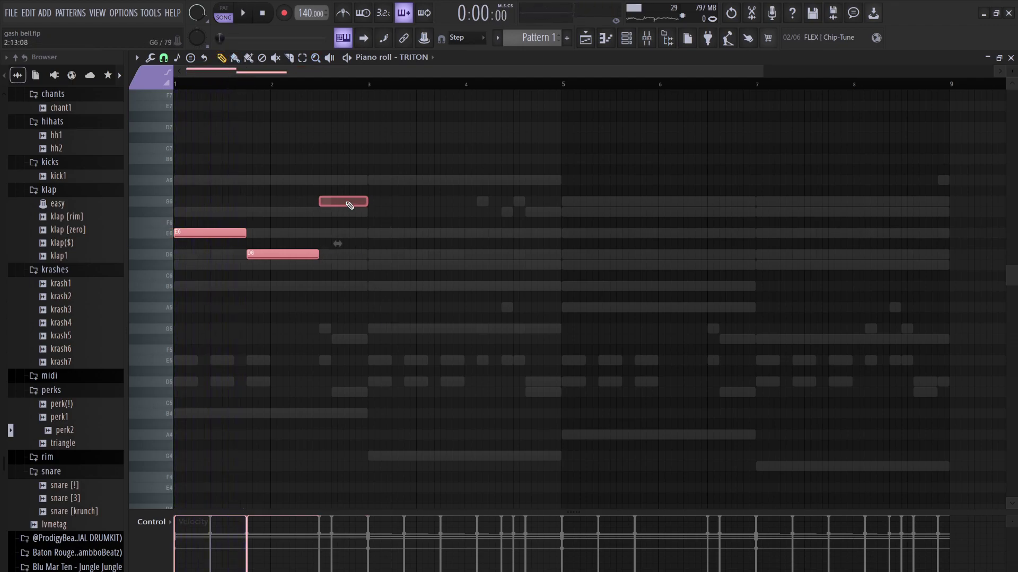
{"action": "left_click", "coordinate": [346, 202]}
{"action": "mouse_move", "coordinate": [342, 200]}
{"action": "left_mouse_down"}
{"action": "mouse_move", "coordinate": [447, 211]}
{"action": "mouse_move", "coordinate": [317, 195]}
{"action": "left_mouse_up"}
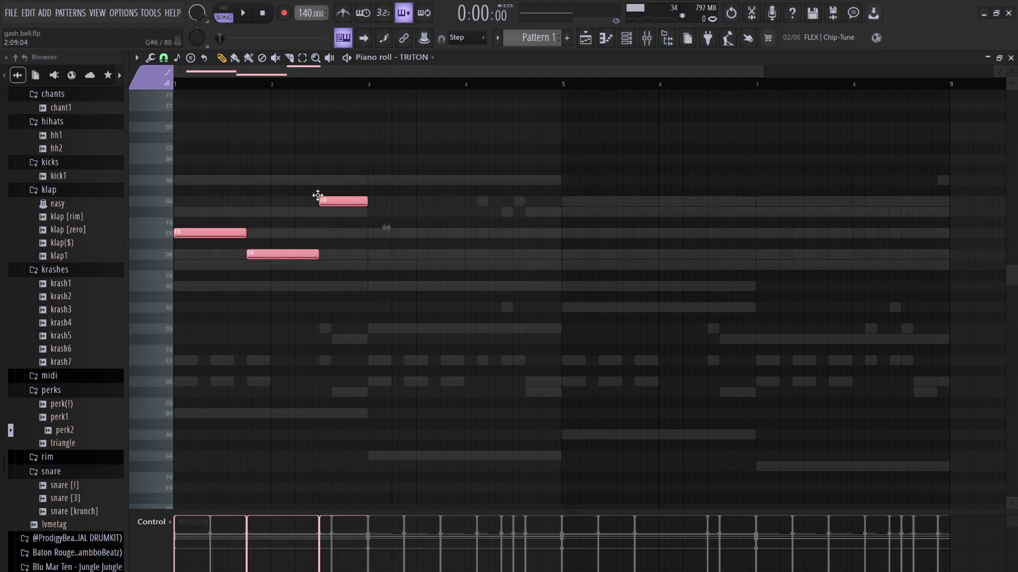
- Duplicate the E6, D6, G6 phrase into bars 3 and 4 during playback
{"action": "key", "text": "space"}
{"action": "key", "text": "ctrl+d"}
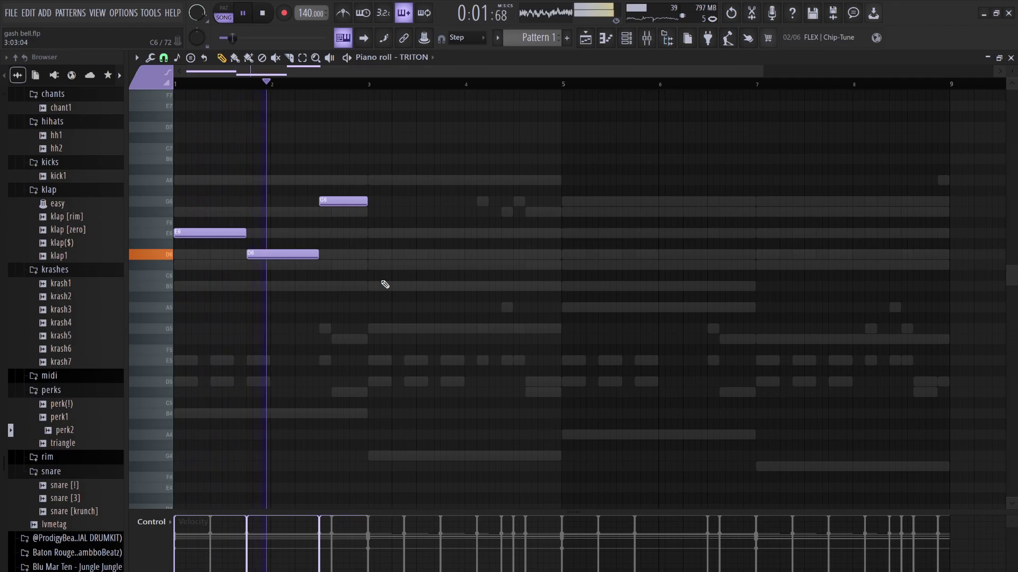
{"action": "key", "text": "ctrl+b"}
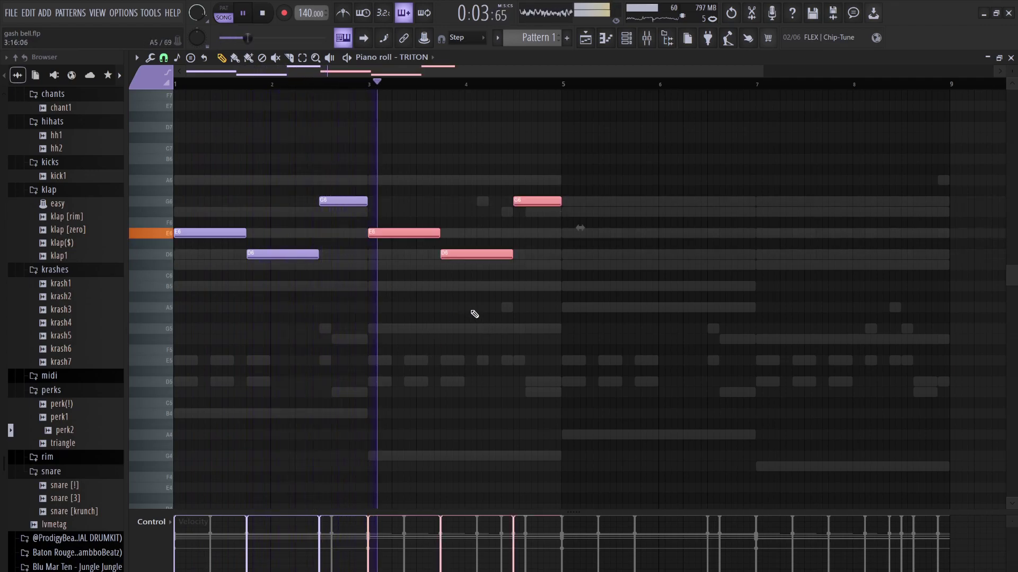
- Shorten the G6 note in bar 4 to 4 steps and add an F#6 of the same length after it
{"action": "left_click_drag", "start_coordinate": [602, 260], "coordinate": [537, 207]}
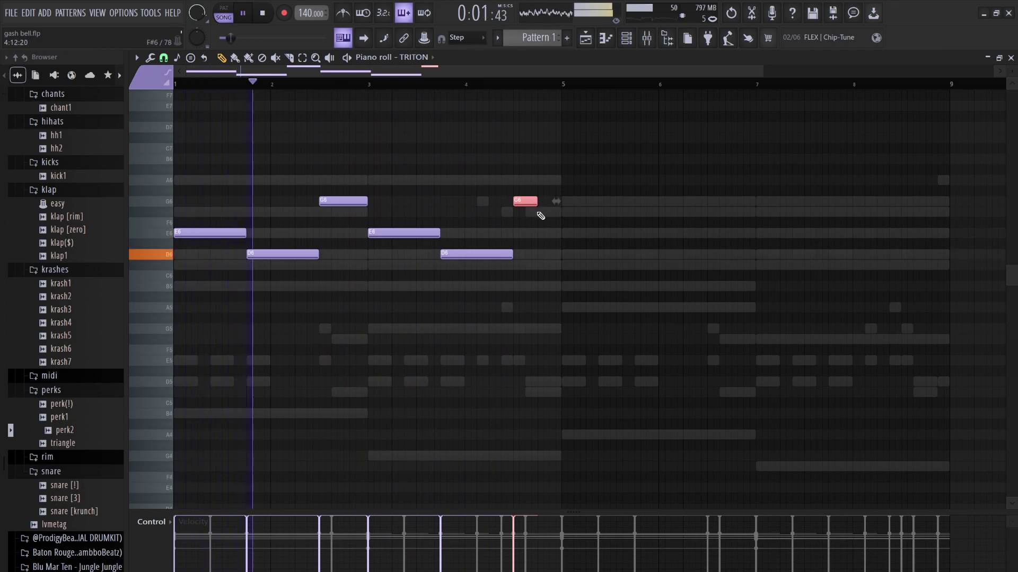
{"action": "left_click", "coordinate": [539, 212]}
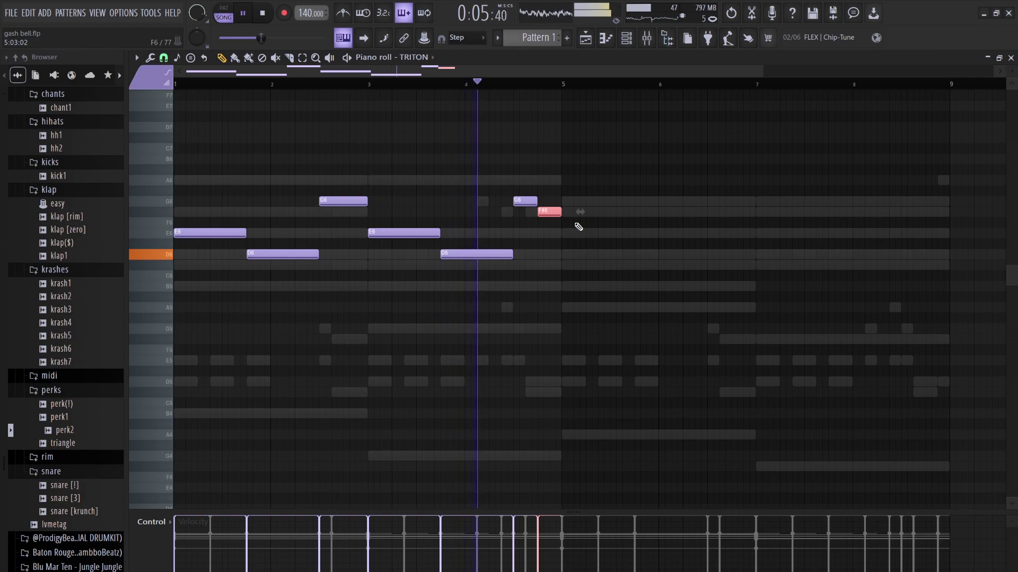
{"action": "key", "text": "space"}
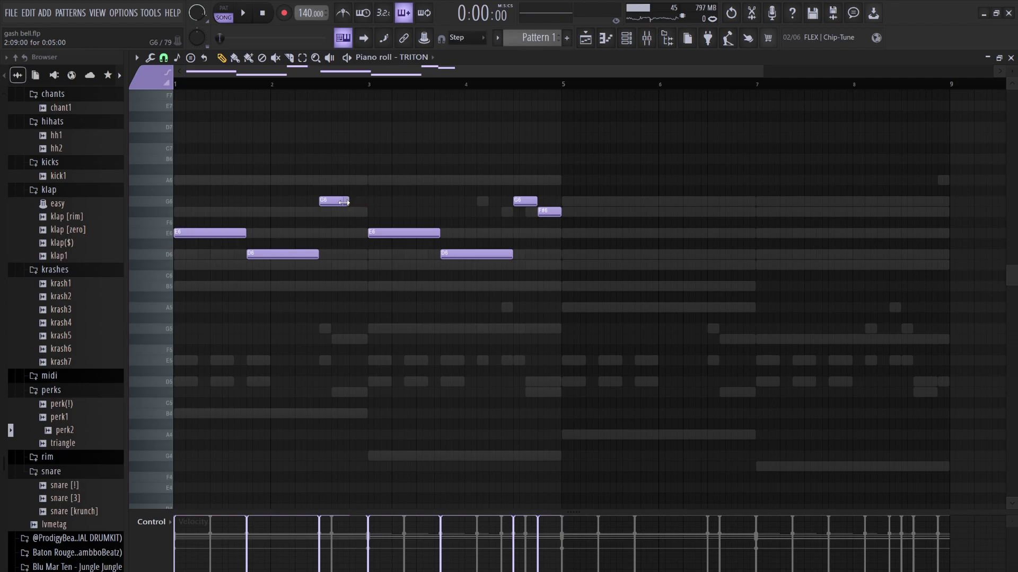
- Shorten the G6 note in bar 2 to 6 steps and fill the rest of the bar with a short F#6 note
{"action": "left_click_drag", "start_coordinate": [359, 217], "coordinate": [332, 204]}
{"action": "key", "text": "ctrl+b"}
{"action": "key", "text": "shift+Down"}
{"action": "left_click_drag", "start_coordinate": [342, 202], "coordinate": [355, 202]}
{"action": "key", "text": "space"}
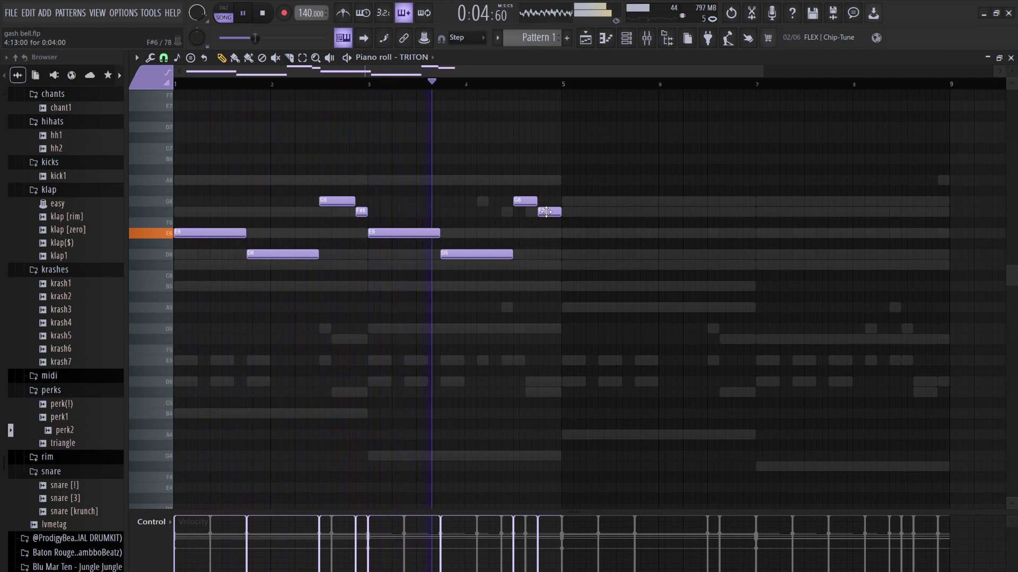
- Using the Sampler's notes as reference, rework the end of bar 4 into two-step G6, G6, F#6 and A6 notes
{"action": "key", "text": "Up"}
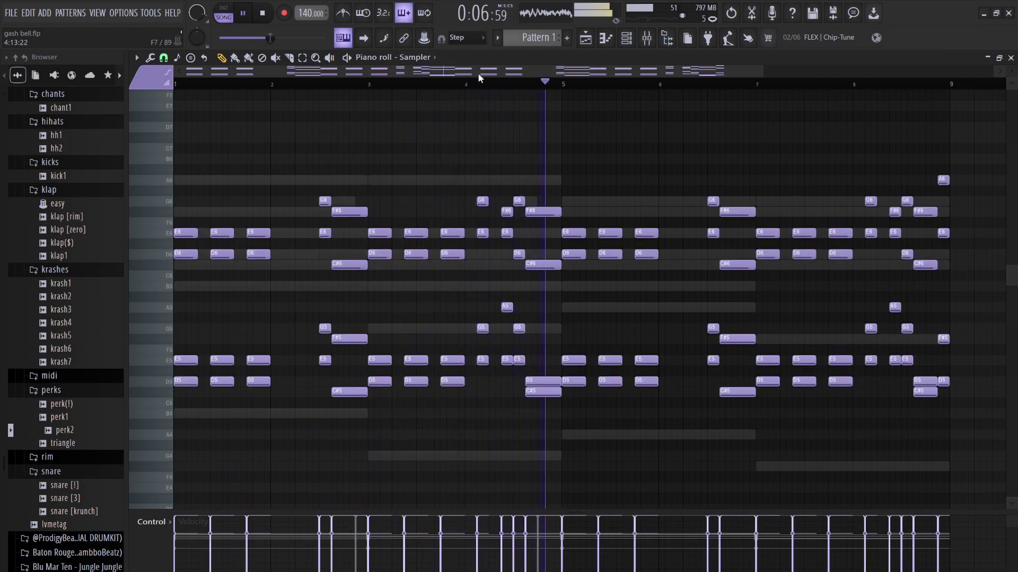
{"action": "key", "text": "Down"}
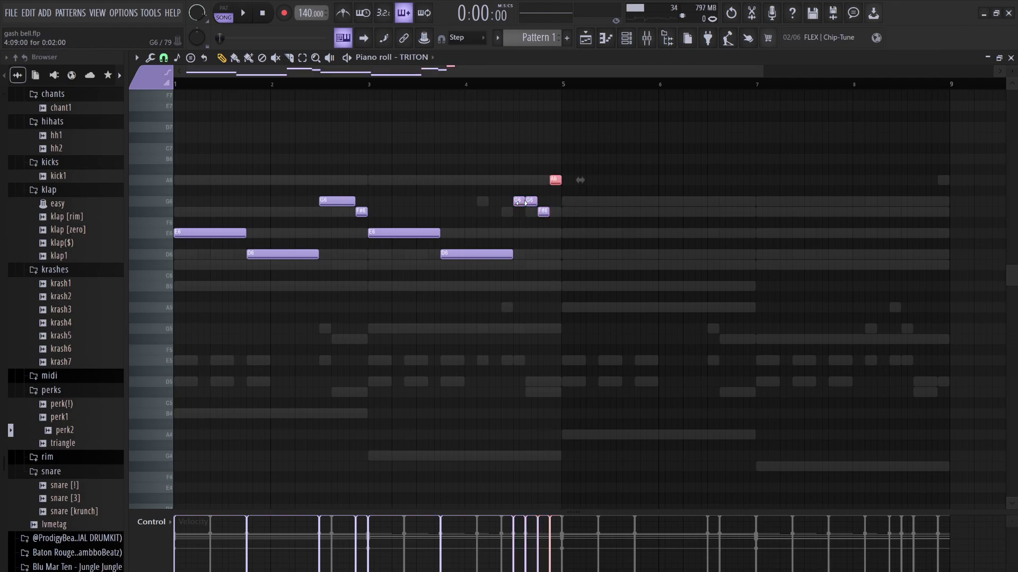
{"action": "key", "text": "shift+Down"}
{"action": "key", "text": "space"}
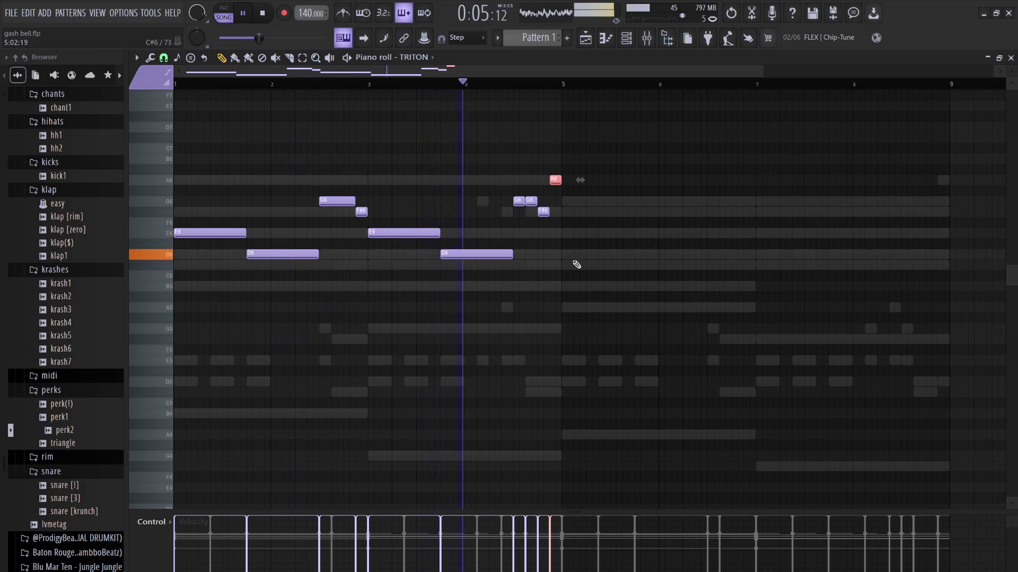
- Duplicate the four-bar trombone melody into bars 5 to 8
{"action": "key", "text": "ctrl+d"}
{"action": "key", "text": "ctrl+b"}
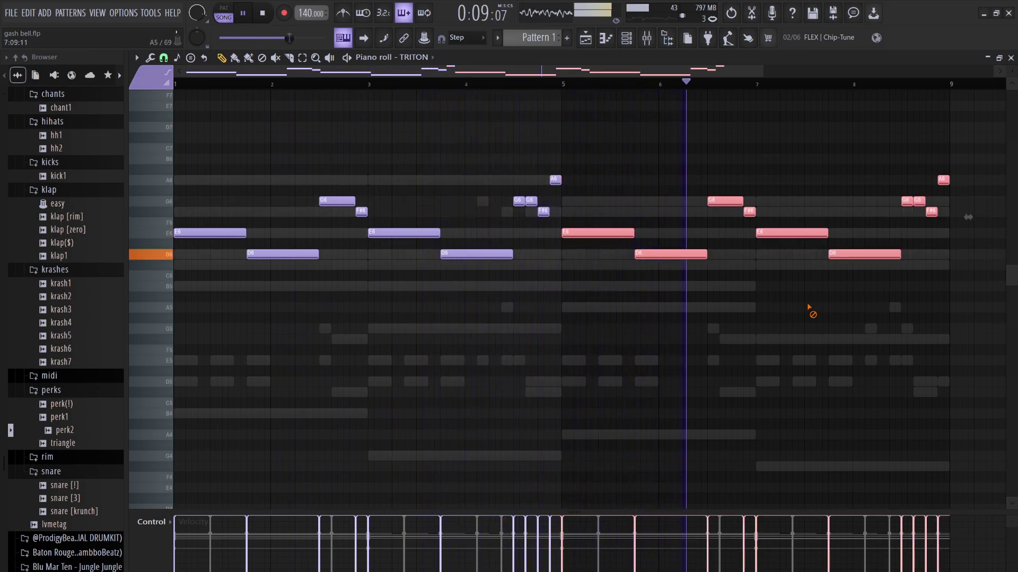
{"action": "key", "text": "ctrl+d"}
- Move the long E6 note in bar 7 down to C#6 and the long note following it to E6
{"action": "left_click_drag", "start_coordinate": [865, 257], "coordinate": [865, 266]}
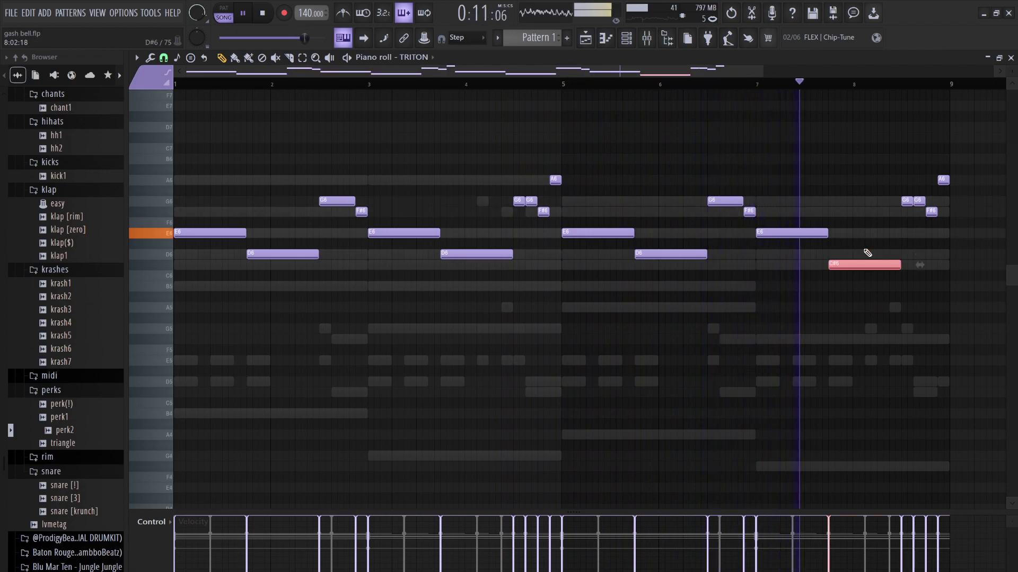
{"action": "left_click", "coordinate": [819, 231]}
{"action": "left_click_drag", "start_coordinate": [818, 231], "coordinate": [820, 264]}
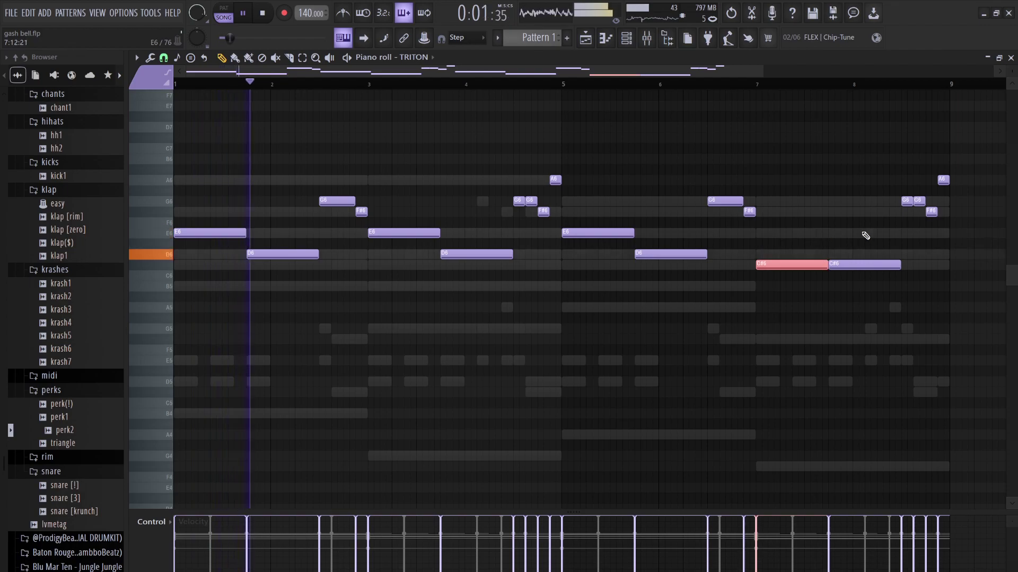
{"action": "left_click", "coordinate": [888, 266]}
{"action": "key", "text": "shift+Up"}
{"action": "key", "text": "shift+Up"}
{"action": "key", "text": "shift+Up"}
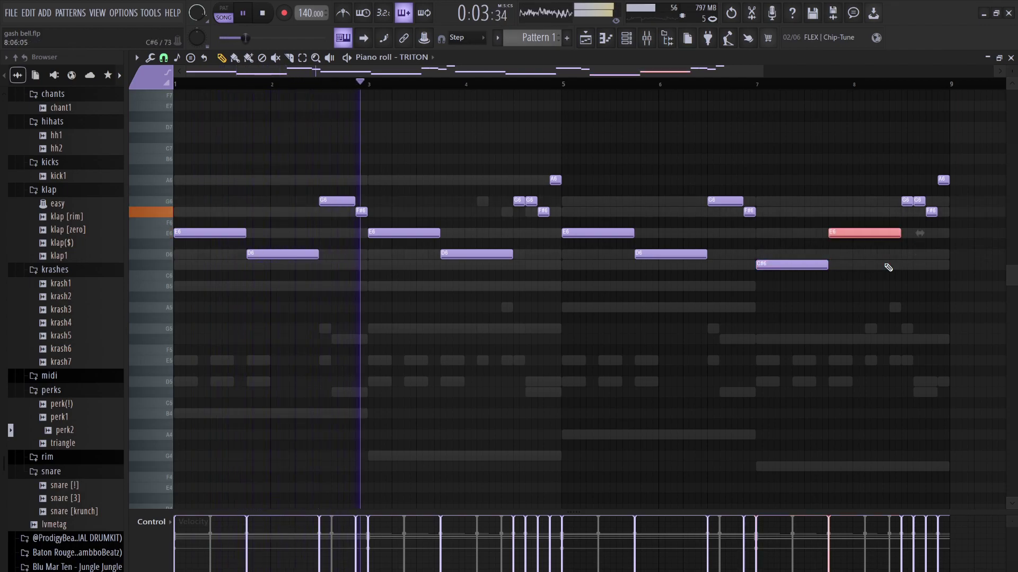
- Lower the G6 note in bar 6 by three semitones to E6
{"action": "left_click", "coordinate": [735, 201]}
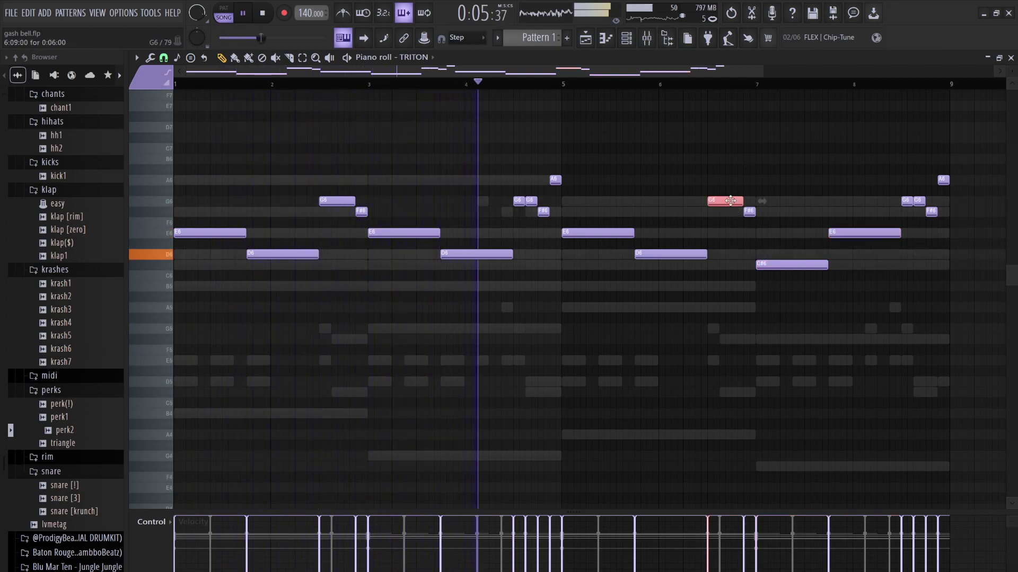
{"action": "key", "text": "shift+Down"}
{"action": "key", "text": "shift+Down"}
{"action": "key", "text": "shift+Down"}
{"action": "left_click", "coordinate": [747, 210]}
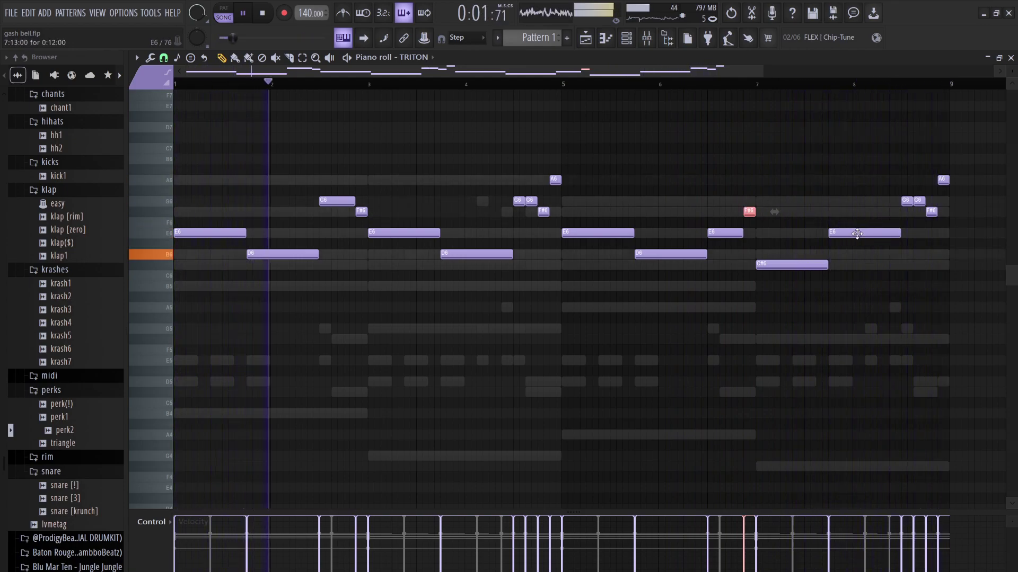
- Copy the long E6 note spanning bars 7 and 8 up to B6 and raise the original to F#6
{"action": "left_click_drag", "start_coordinate": [857, 234], "coordinate": [856, 159]}
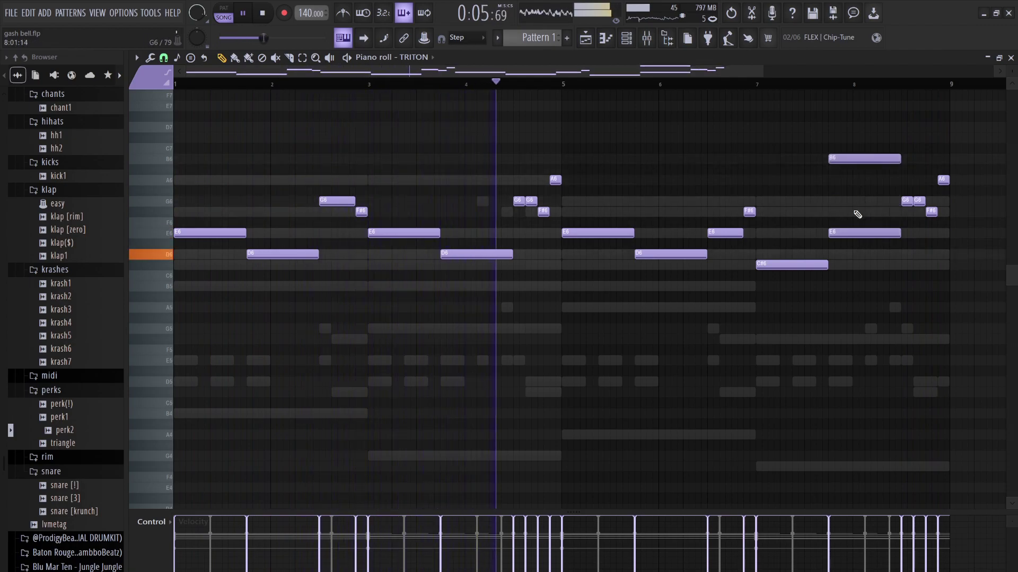
{"action": "left_click_drag", "start_coordinate": [844, 230], "coordinate": [848, 206]}
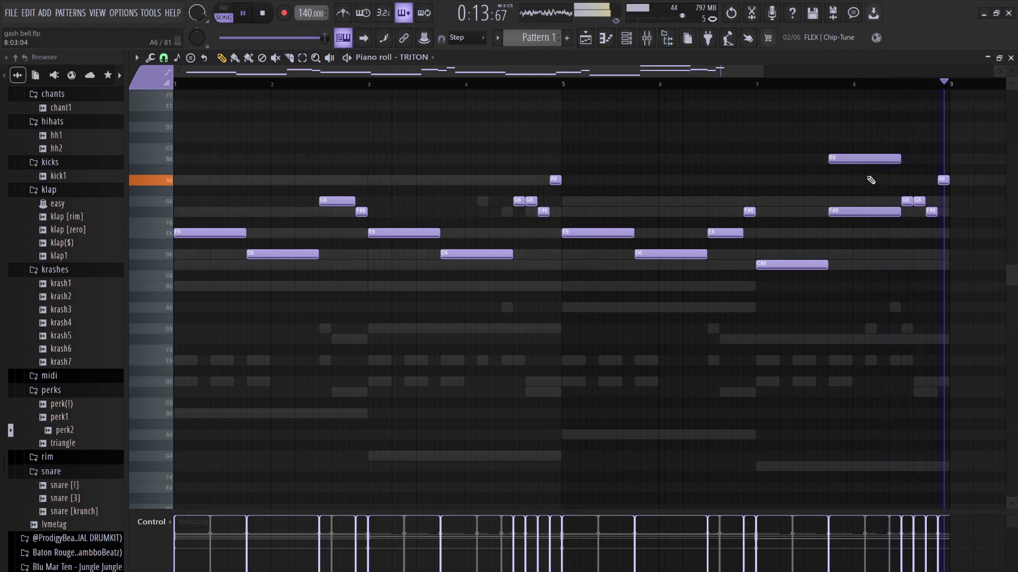
{"action": "key", "text": "space"}
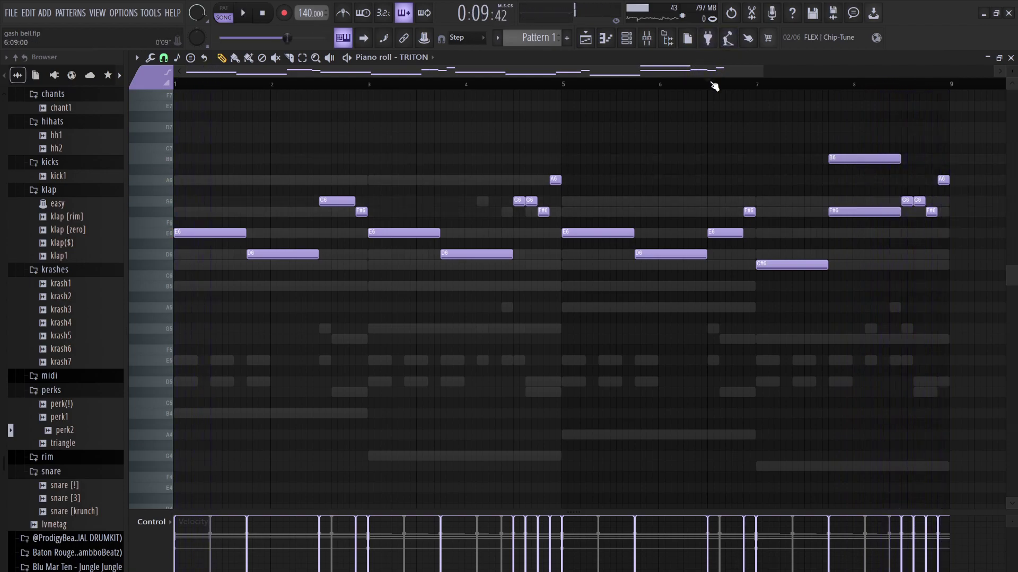
- Delete the long F#6 note beneath the B6 and play back the ending
{"action": "right_click", "coordinate": [847, 214]}
{"action": "key", "text": "space"}
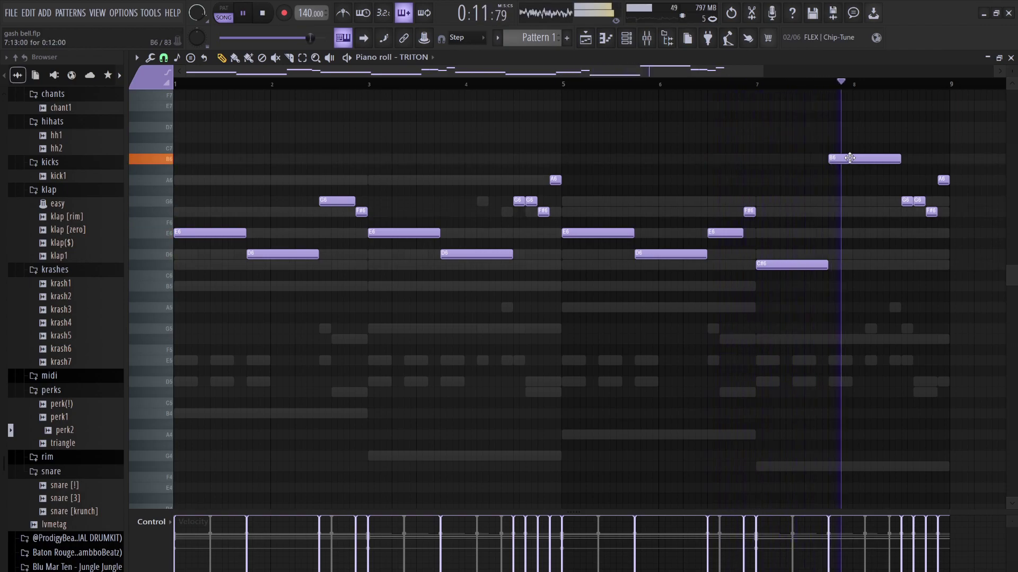
{"action": "key", "text": "space"}
{"action": "key", "text": "space"}
- Lower the long B6 note spanning bars 7 and 8 to F#6 and play back the ending
{"action": "left_click", "coordinate": [885, 159], "text": "ctrl"}
{"action": "key", "text": "shift+Down"}
{"action": "key", "text": "shift+Down"}
{"action": "key", "text": "shift+Down"}
{"action": "key", "text": "shift+Down"}
{"action": "key", "text": "shift+Down"}
{"action": "key", "text": "shift+Down"}
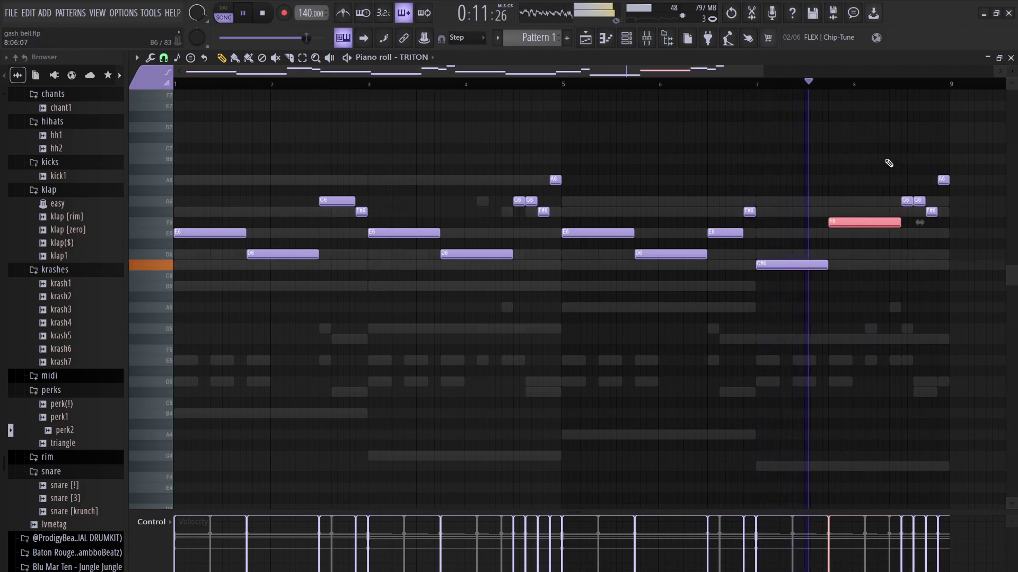
{"action": "key", "text": "shift+Up"}
{"action": "key", "text": "space"}
{"action": "key", "text": "space"}
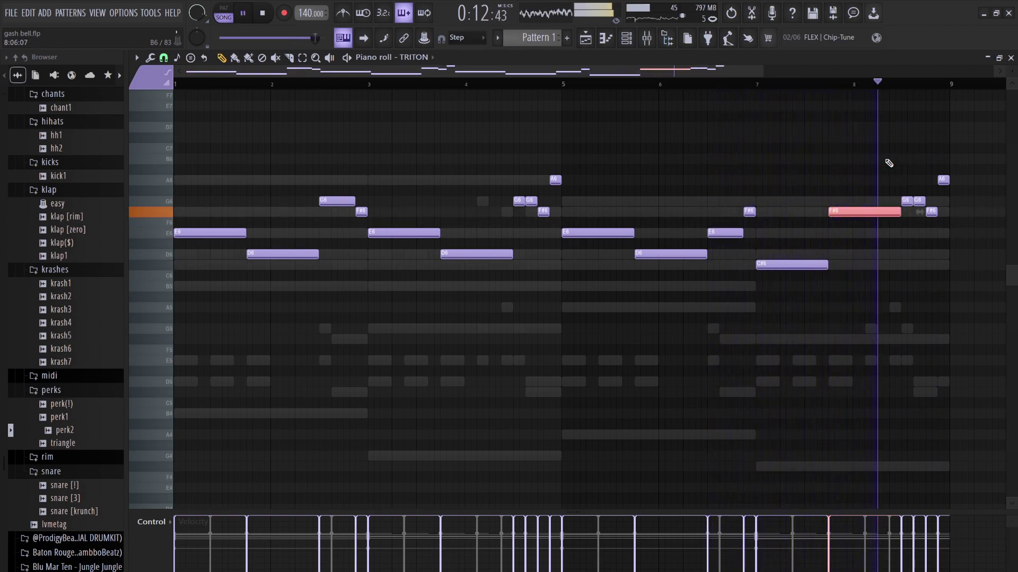
{"action": "key", "text": "ctrl+d"}
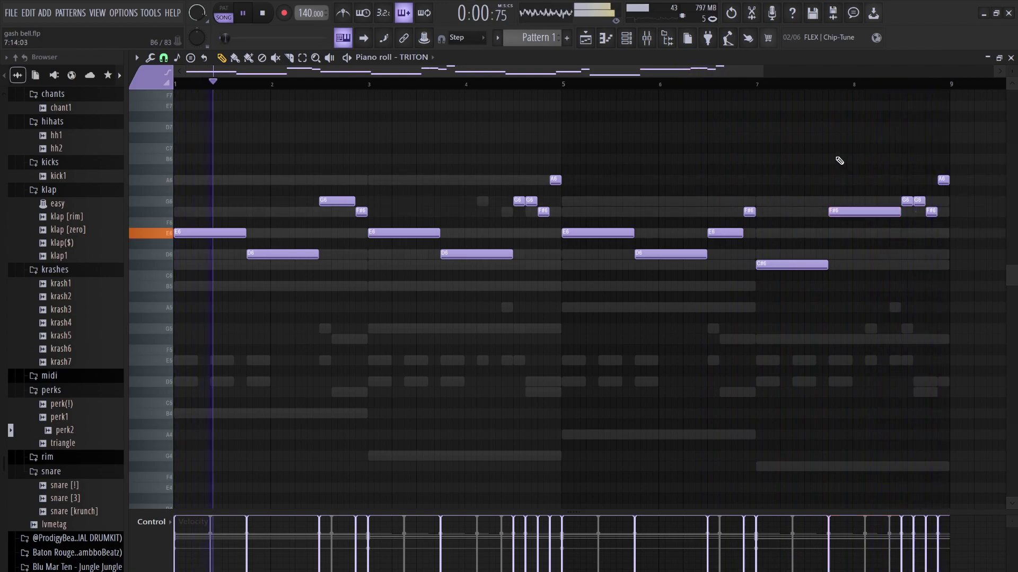
- Try the long F#6 note spanning bars 7 and 8 one semitone higher and return it to F#6
{"action": "left_click", "coordinate": [842, 212], "text": "ctrl"}
{"action": "key", "text": "shift+Up"}
{"action": "key", "text": "shift+Down"}
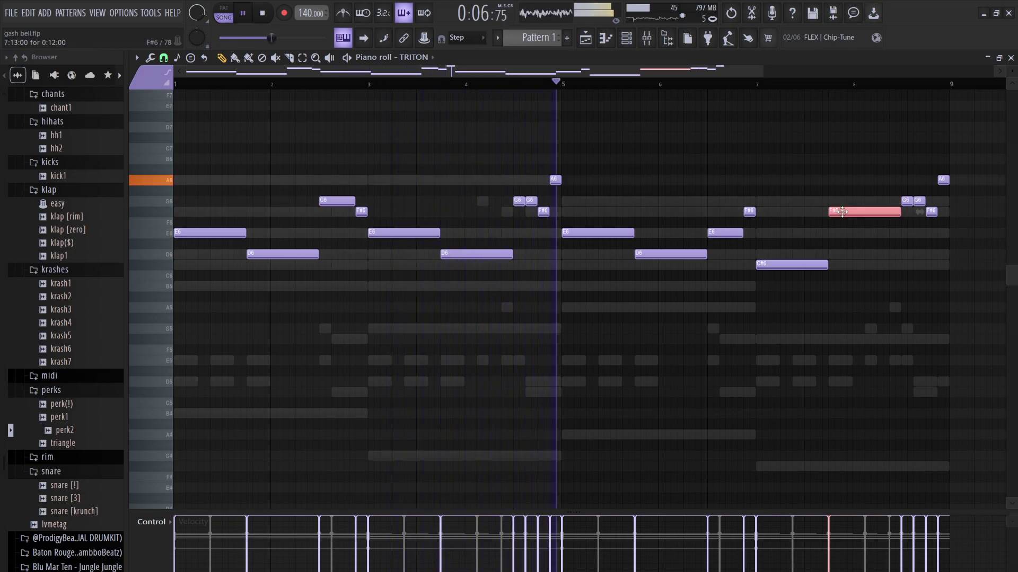
{"action": "key", "text": "ctrl+d"}
{"action": "mouse_move", "coordinate": [844, 210]}
{"action": "left_mouse_down"}
{"action": "mouse_move", "coordinate": [845, 195]}
{"action": "mouse_move", "coordinate": [845, 216]}
{"action": "left_mouse_up"}
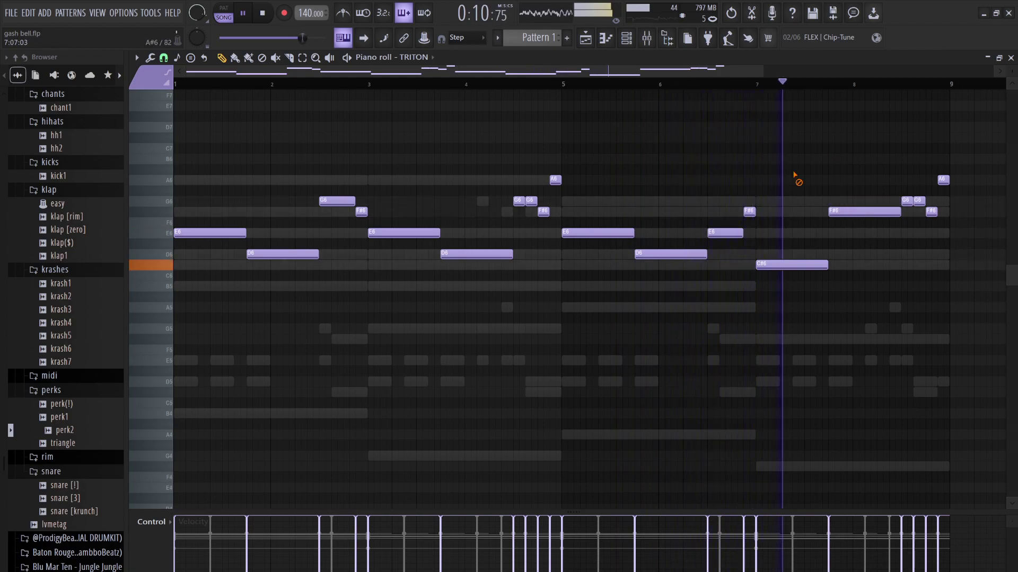
- Solo the TRITON channel, copy its melody into the Sampler channel above Xpand!2, and stop playback
{"action": "left_click", "coordinate": [636, 38]}
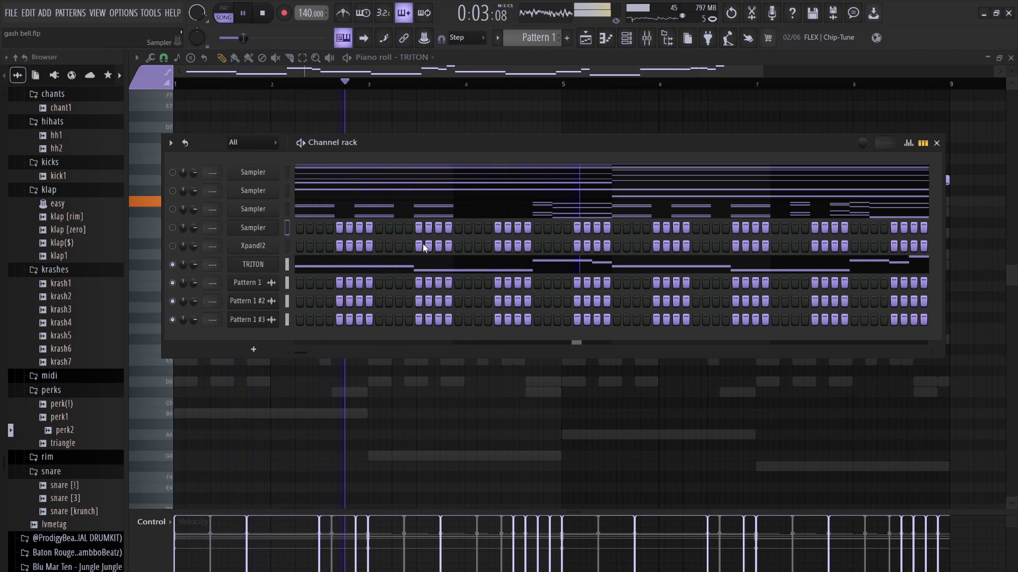
{"action": "right_click", "coordinate": [172, 265]}
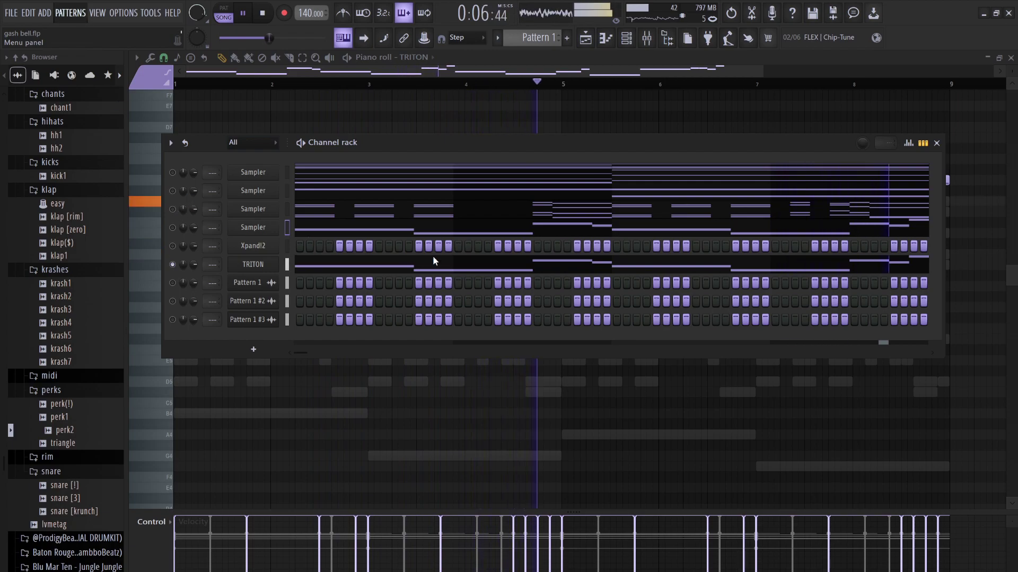
{"action": "key", "text": "space"}
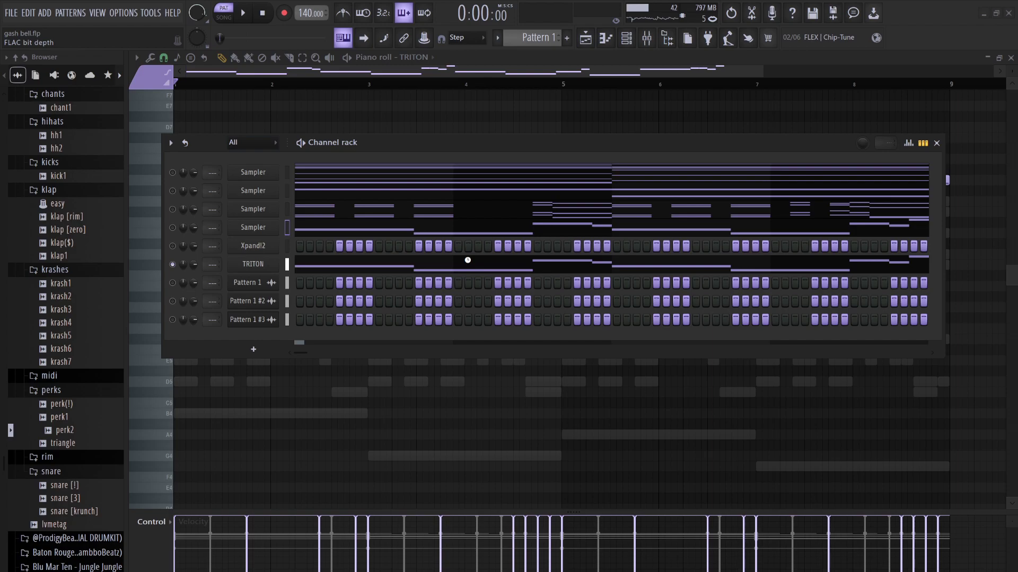
- Render the TRITON trombone part to an audio clip, check its sample settings, and unmute all the audio clip channels
{"action": "left_click", "coordinate": [468, 264]}
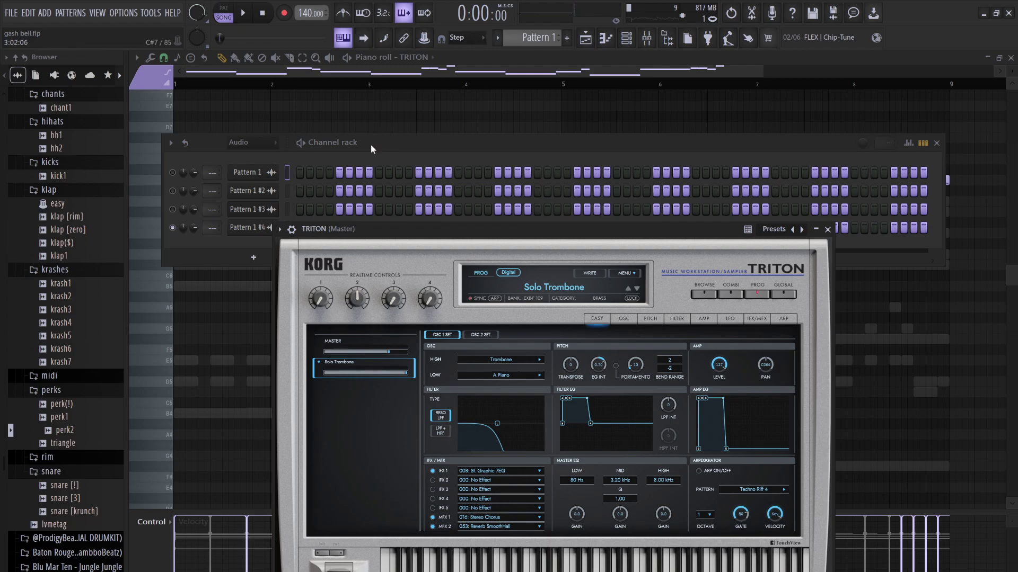
{"action": "left_click", "coordinate": [373, 143]}
{"action": "left_click", "coordinate": [268, 226]}
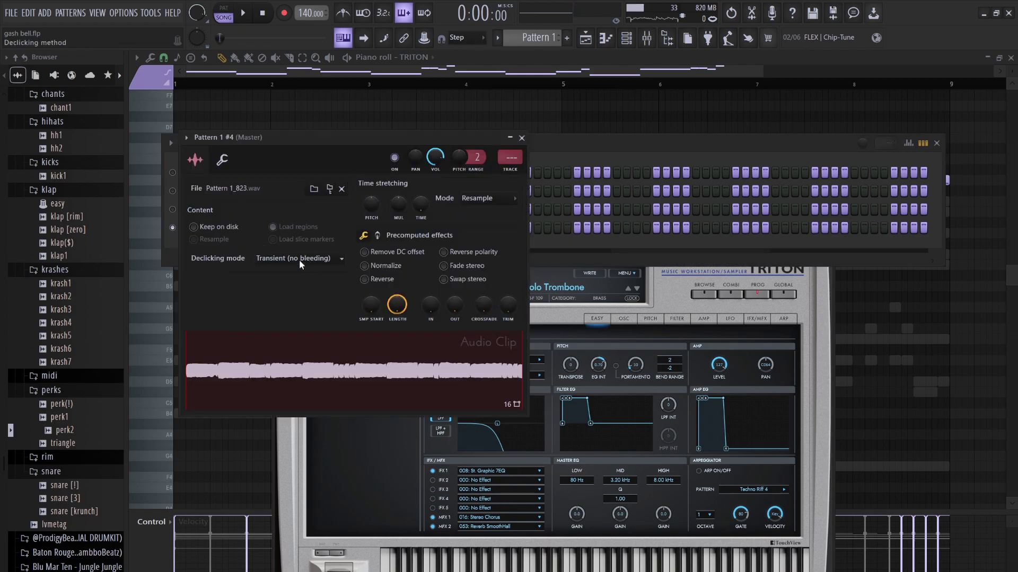
{"action": "left_click", "coordinate": [545, 142]}
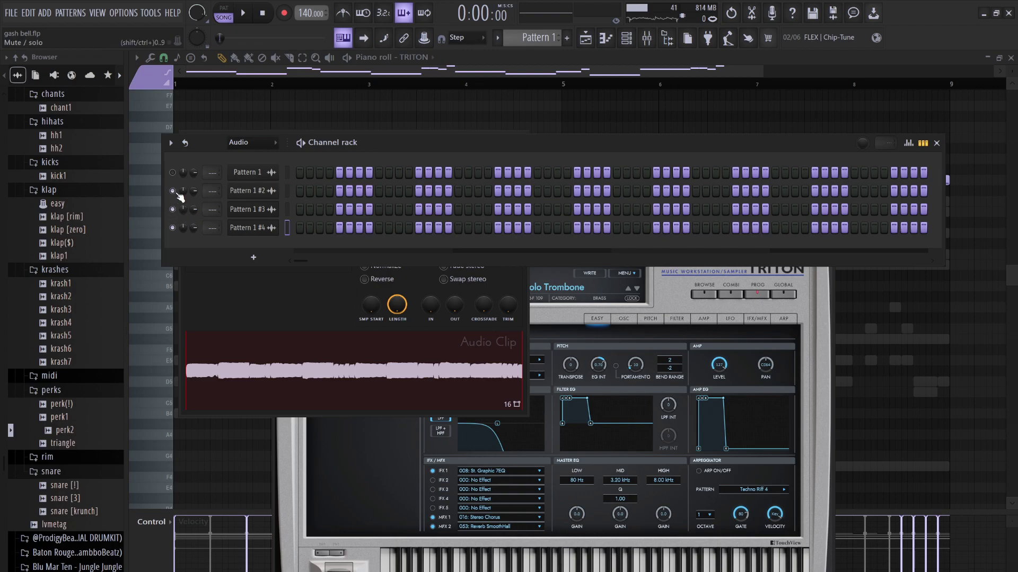
{"action": "scroll", "coordinate": [249, 150], "scroll_direction": "up", "scroll_amount": 1}
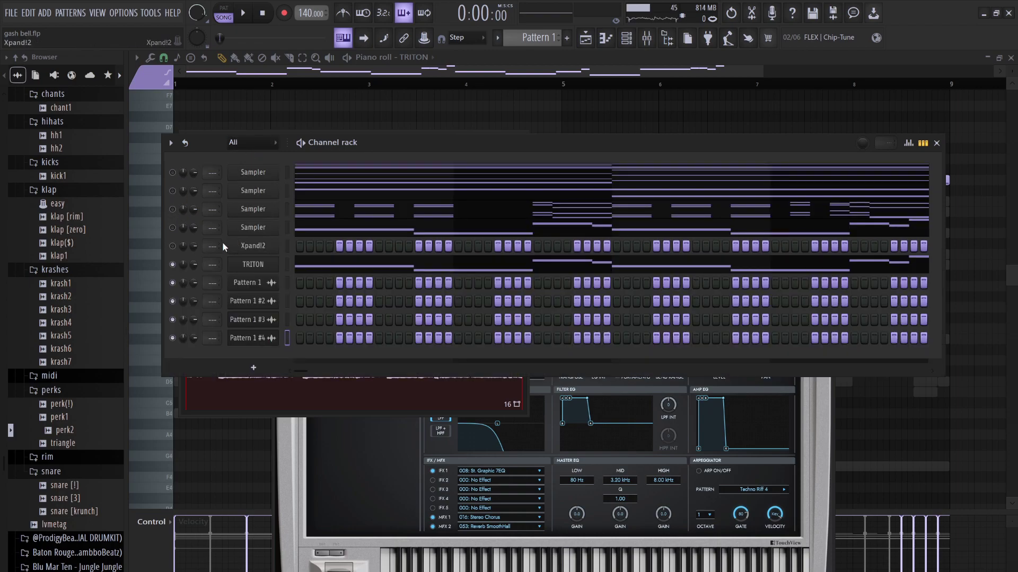
- Place the Pattern 1 #4 audio clip on Track 4 at bar 1 of the playlist and play the arrangement
{"action": "left_click", "coordinate": [588, 42]}
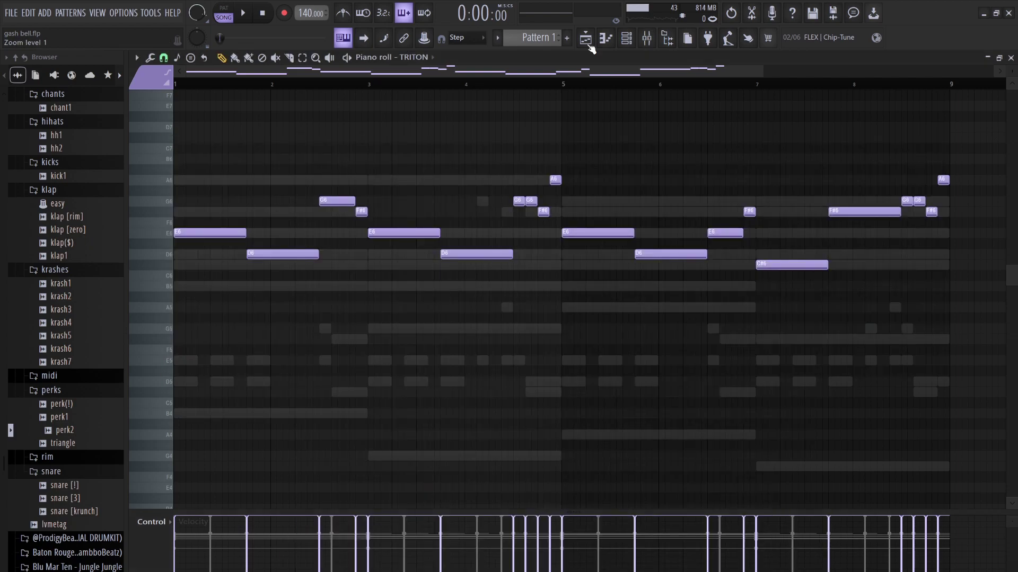
{"action": "left_click_drag", "start_coordinate": [208, 157], "coordinate": [298, 214]}
{"action": "key", "text": "space"}
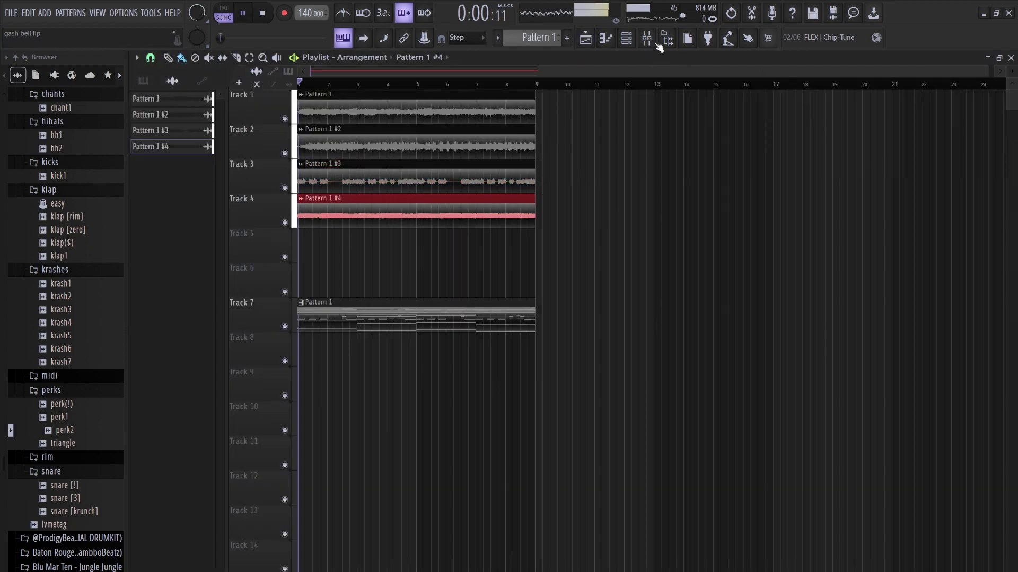
- Cut the melody from the TRITON channel, clone the Sampler channel above Xpand!2, and unmute TRITON
{"action": "left_click", "coordinate": [626, 38]}
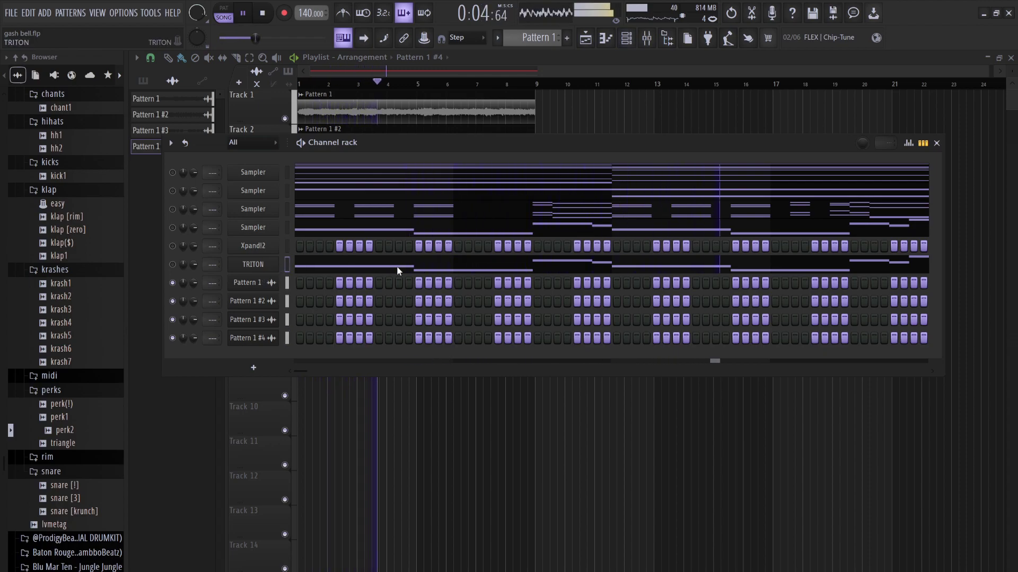
{"action": "key", "text": "ctrl+x"}
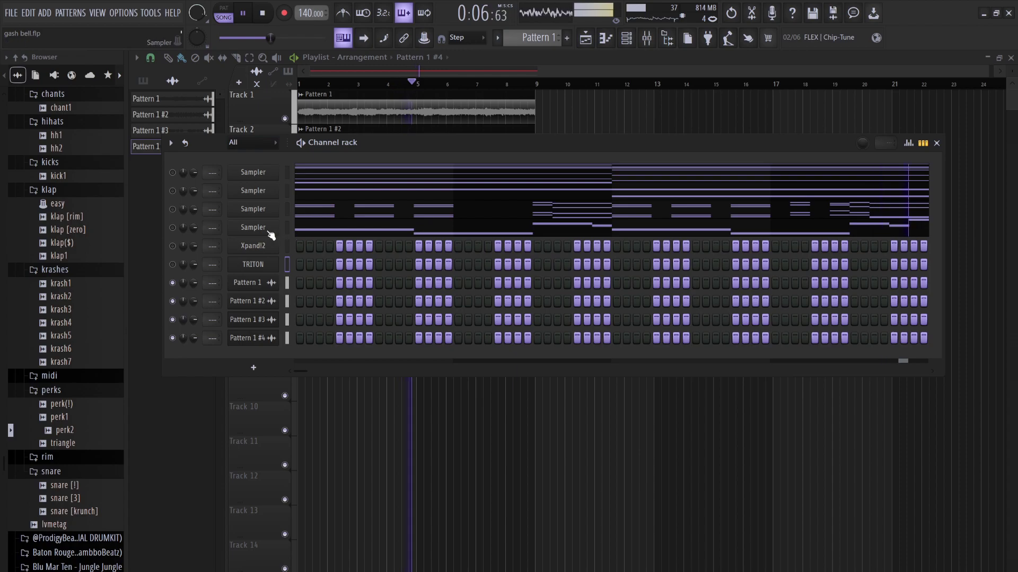
{"action": "key", "text": "alt+c"}
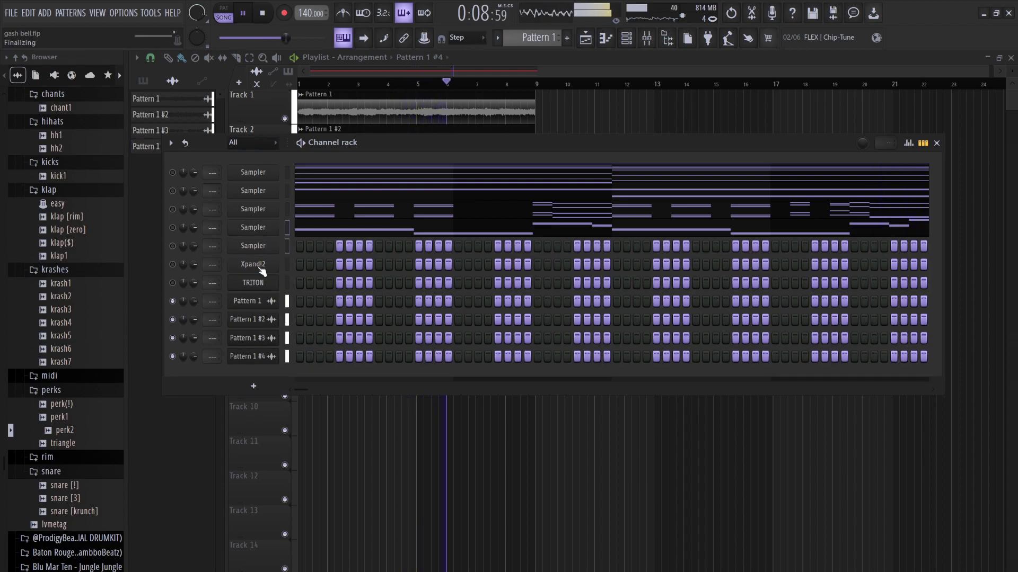
{"action": "left_click", "coordinate": [173, 283]}
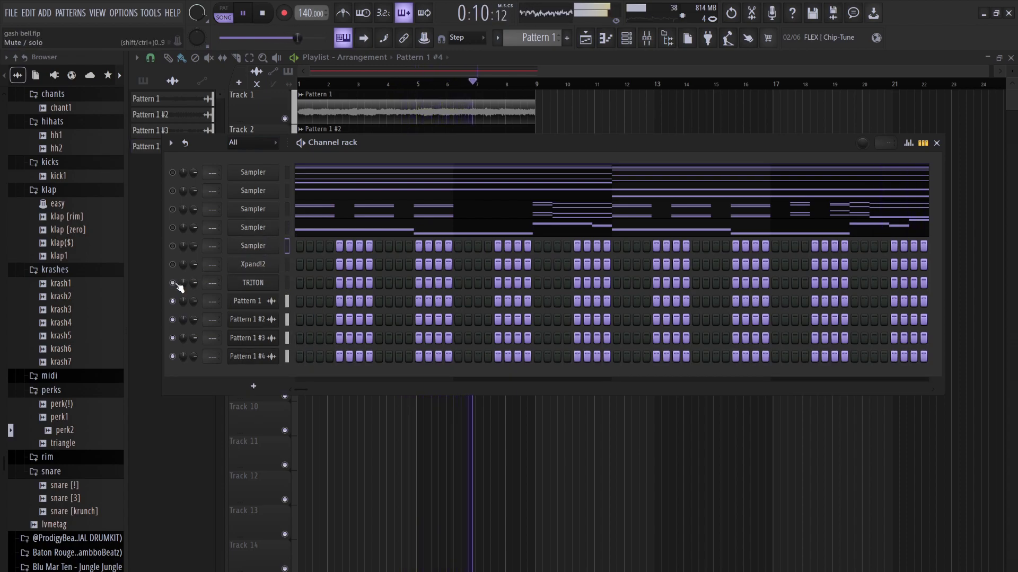
- Audition Hybrid Bell from TRITON's Bell/Mallet category, load Tropico Bells instead, and stop playback
{"action": "left_click", "coordinate": [263, 289]}
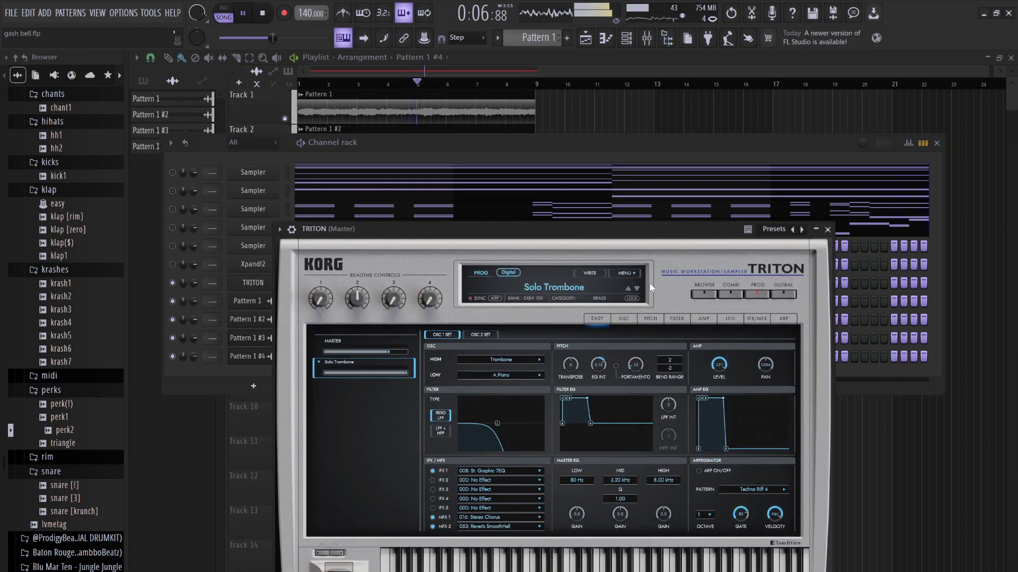
{"action": "left_click", "coordinate": [566, 287]}
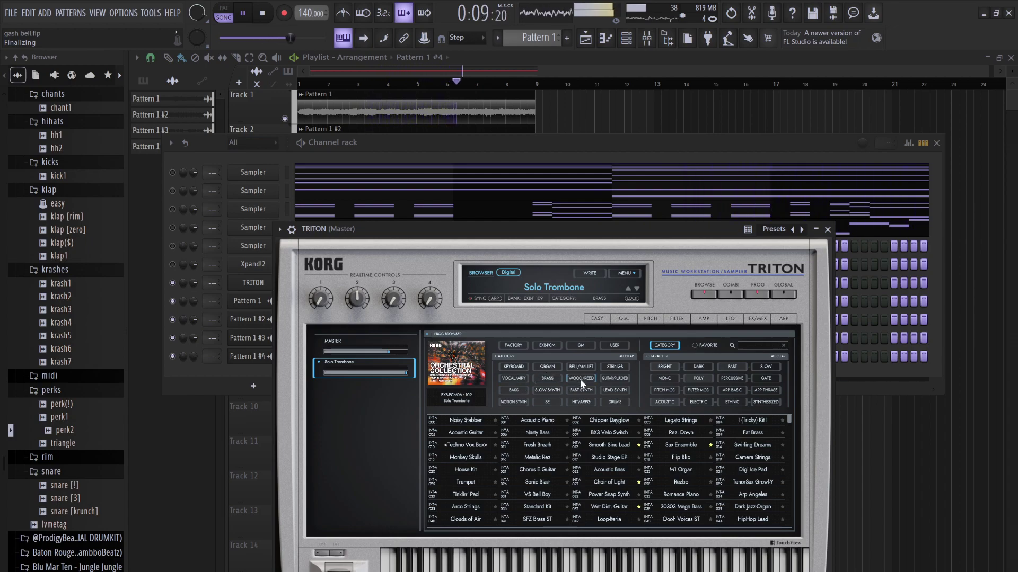
{"action": "left_click", "coordinate": [581, 365]}
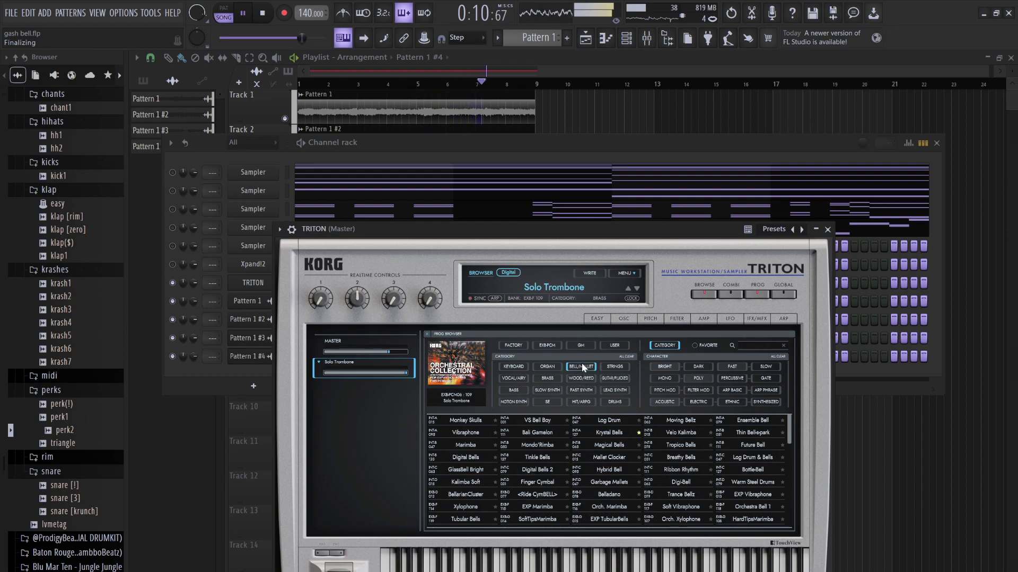
{"action": "left_click", "coordinate": [602, 470]}
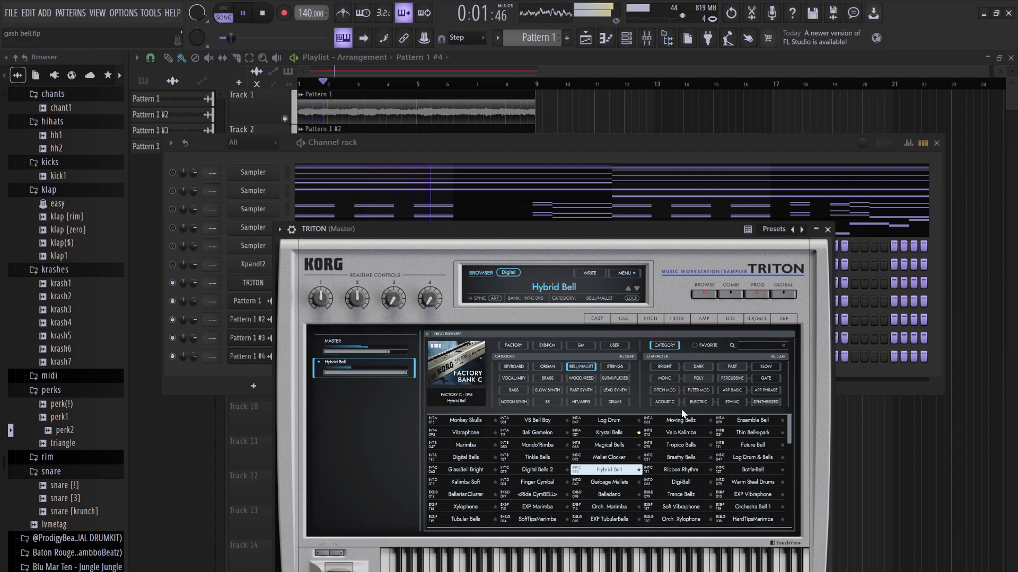
{"action": "left_click", "coordinate": [675, 445]}
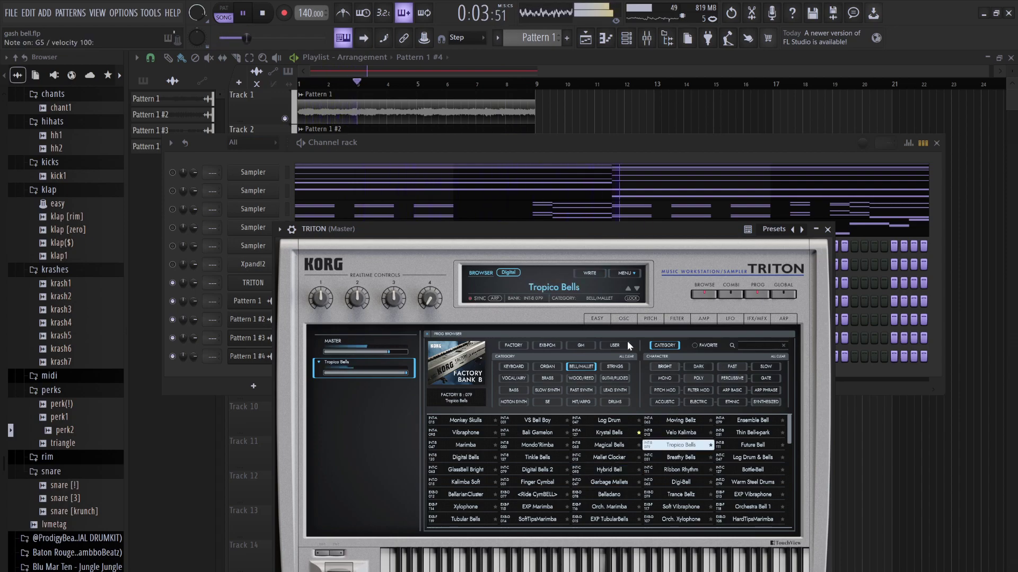
{"action": "left_click", "coordinate": [587, 156]}
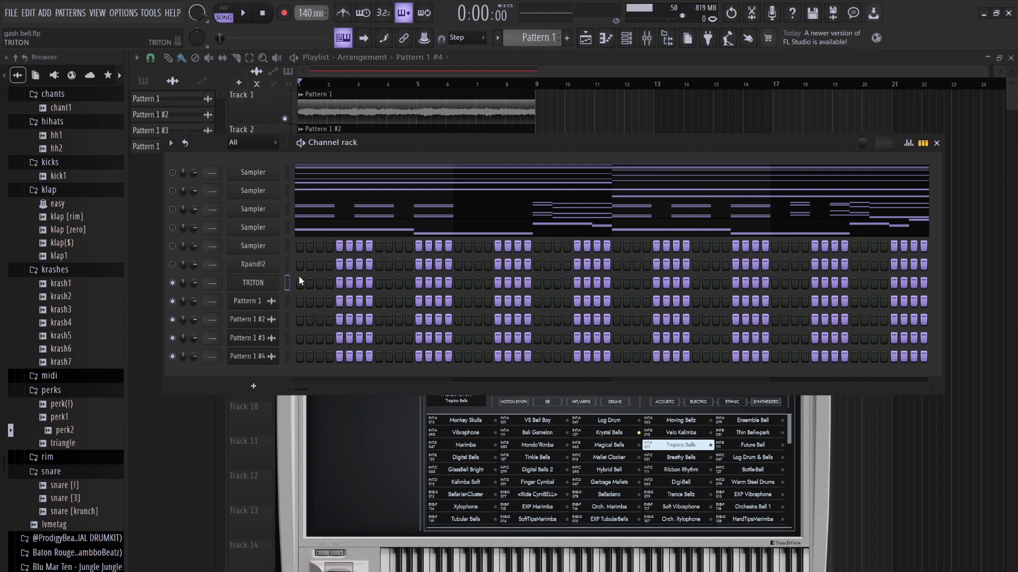
- Place overlapping F# and G notes at the start of bar 1 in TRITON's piano roll and raise them to F#6 and G6
{"action": "key", "text": "F7"}
{"action": "key", "text": "e"}
{"action": "key", "text": "e"}
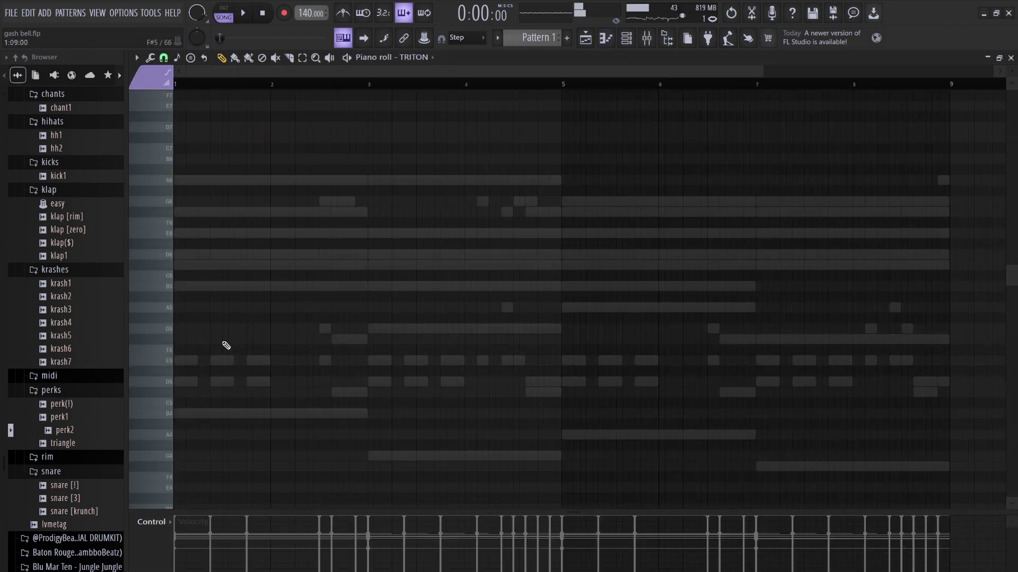
{"action": "left_click", "coordinate": [195, 340]}
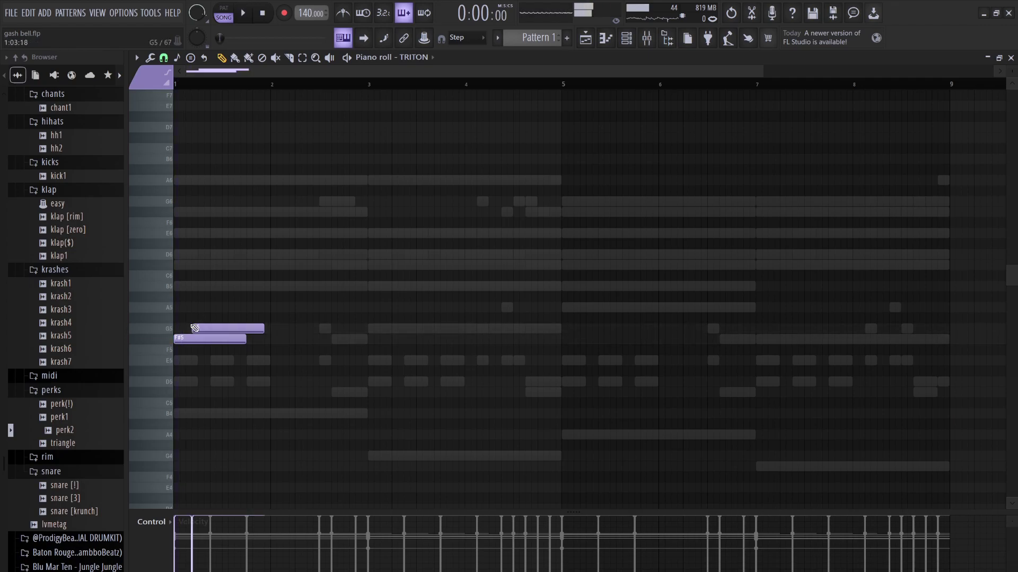
{"action": "key", "text": "space"}
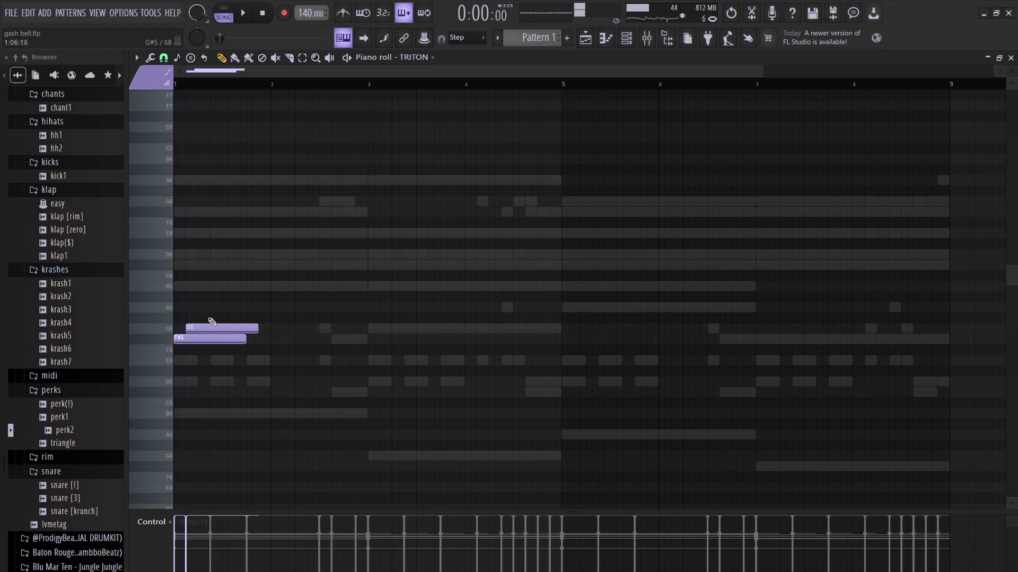
{"action": "key", "text": "ctrl+Up"}
{"action": "key", "text": "space"}
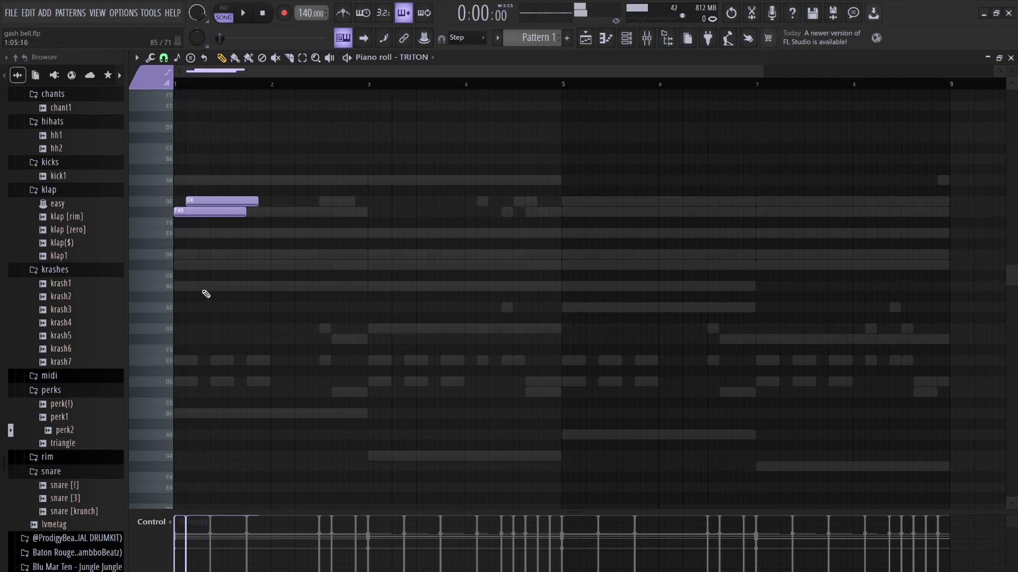
- Add an E6 note in bar 1, move it earlier and down to D6, and play it back
{"action": "left_click", "coordinate": [225, 232]}
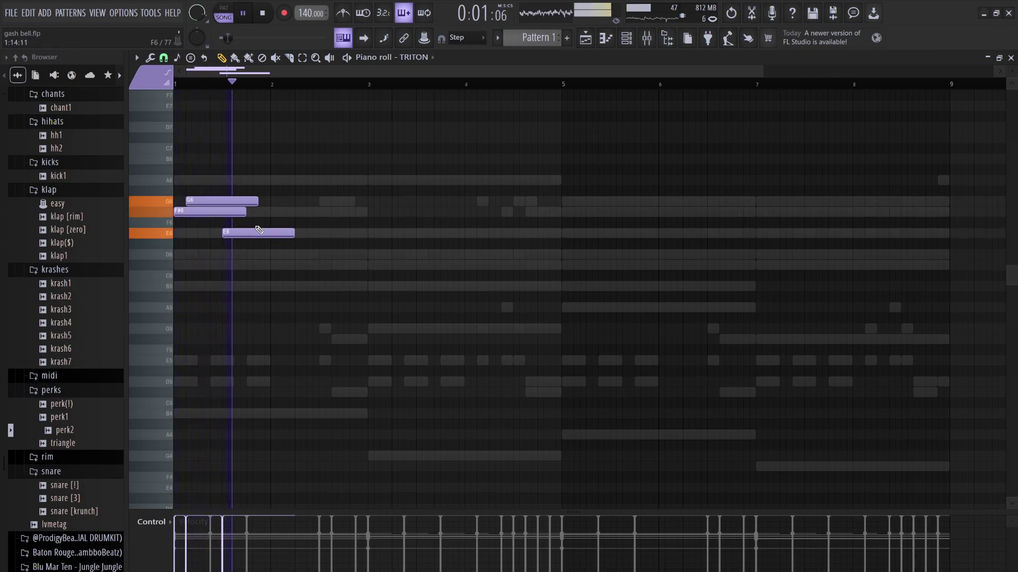
{"action": "key", "text": "space"}
{"action": "left_click_drag", "start_coordinate": [229, 242], "coordinate": [229, 253]}
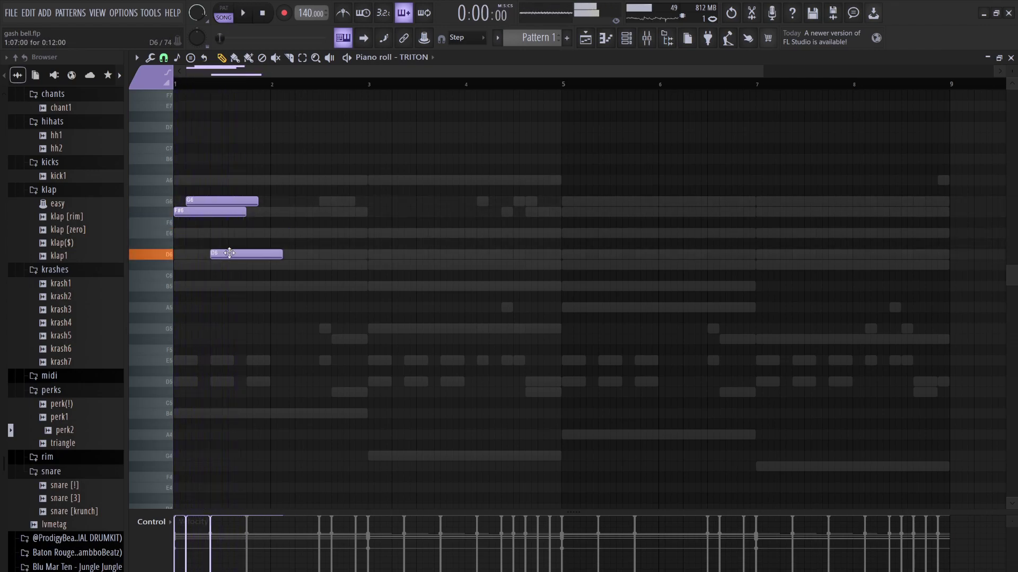
{"action": "key", "text": "space"}
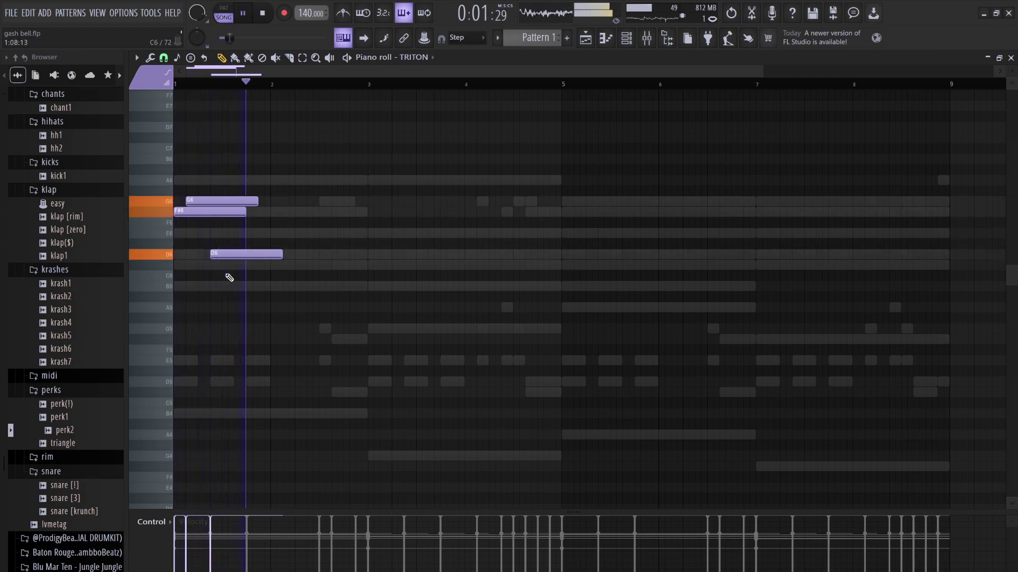
- Add a C#6 note late in bar 1, trim it and the D6 to the bar's end, and play the phrase
{"action": "left_click", "coordinate": [254, 265]}
{"action": "mouse_move", "coordinate": [282, 253]}
{"action": "left_mouse_down"}
{"action": "mouse_move", "coordinate": [271, 253]}
{"action": "mouse_move", "coordinate": [275, 266]}
{"action": "left_mouse_up"}
{"action": "key", "text": "space"}
{"action": "key", "text": "space"}
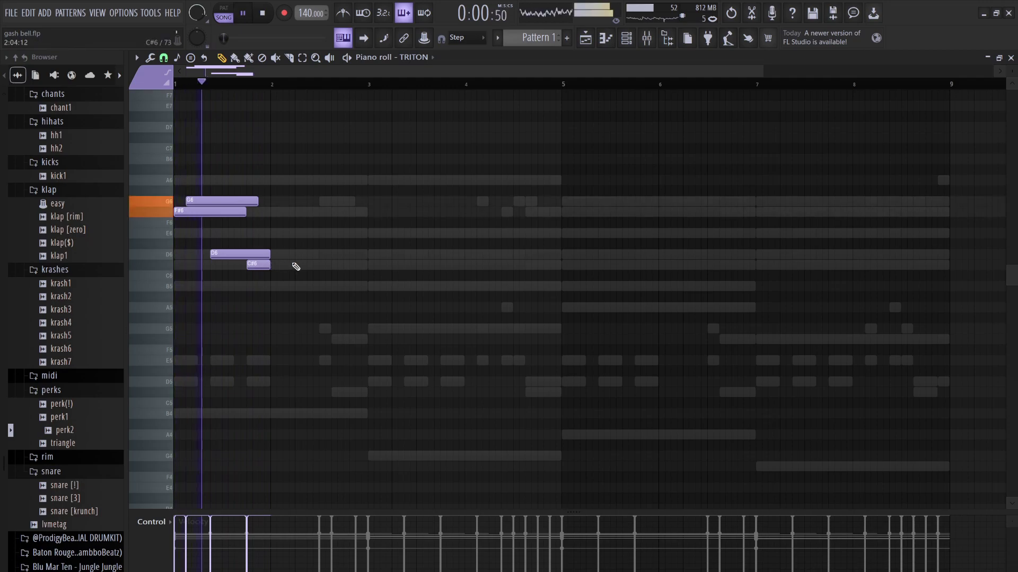
- Duplicate the bell phrase into bar 2, add short E6 and B5 notes near its end, and play it back
{"action": "key", "text": "ctrl+b"}
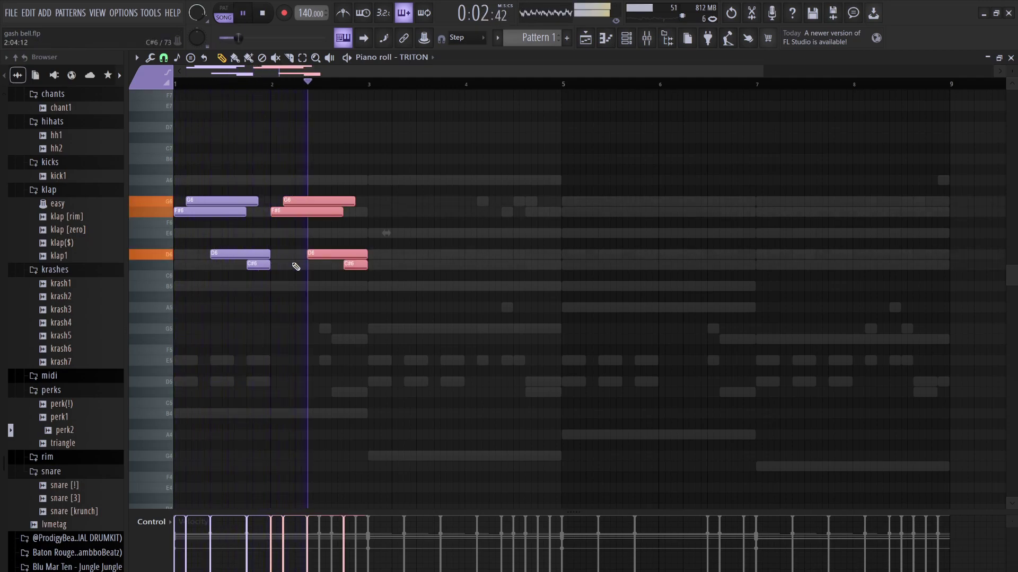
{"action": "key", "text": "ctrl+d"}
{"action": "left_click", "coordinate": [333, 233]}
{"action": "left_click_drag", "start_coordinate": [355, 233], "coordinate": [342, 233]}
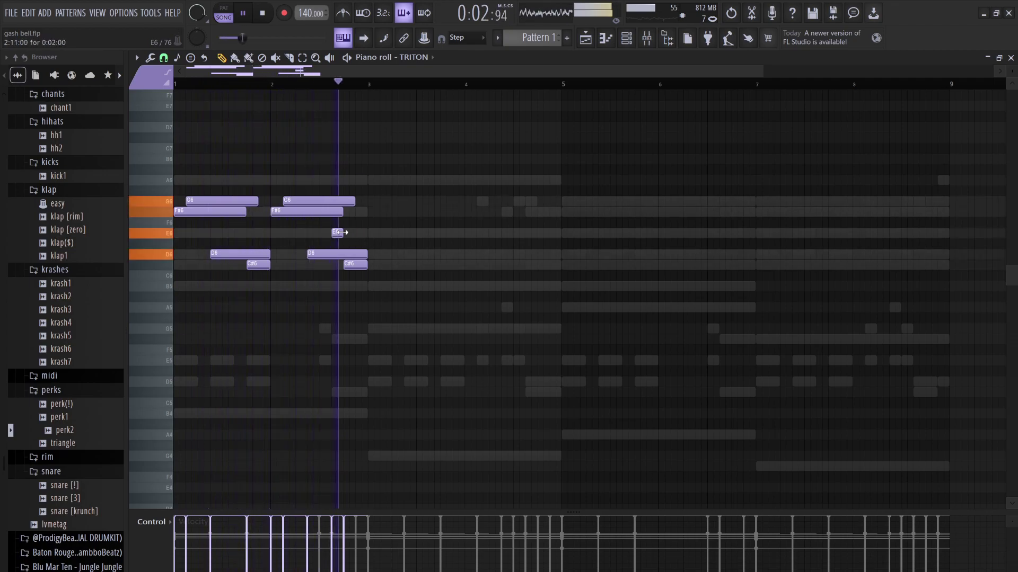
{"action": "key", "text": "space"}
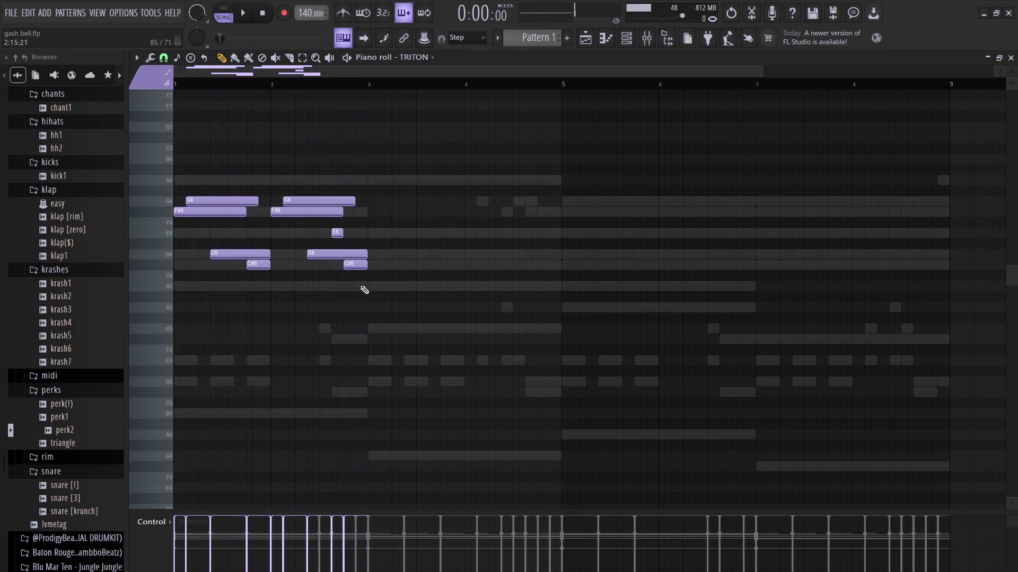
{"action": "left_click", "coordinate": [364, 287]}
{"action": "key", "text": "space"}
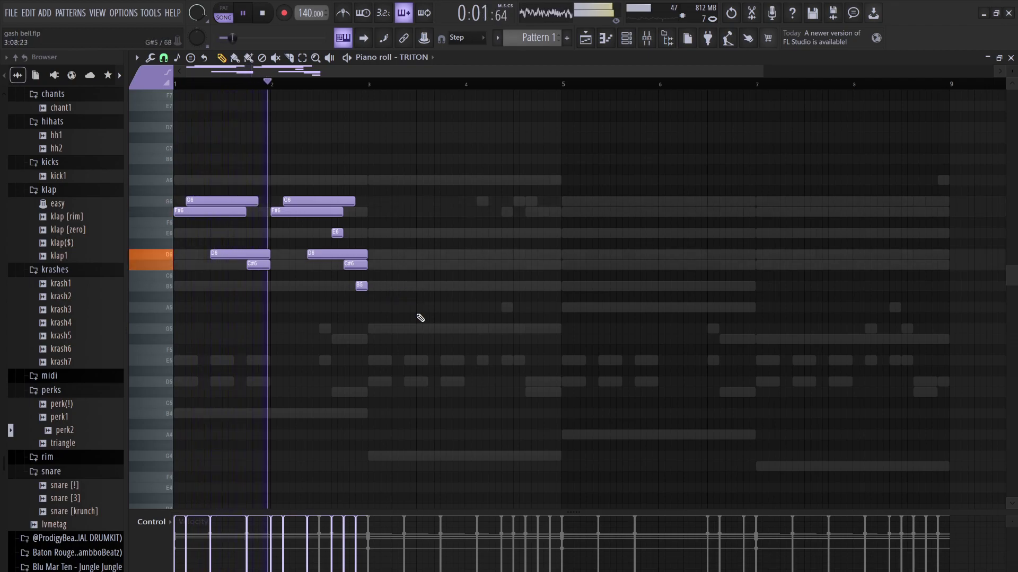
- Try layering a copy of the two-bar bell melody one octave lower
{"action": "left_click_drag", "start_coordinate": [410, 312], "coordinate": [175, 146]}
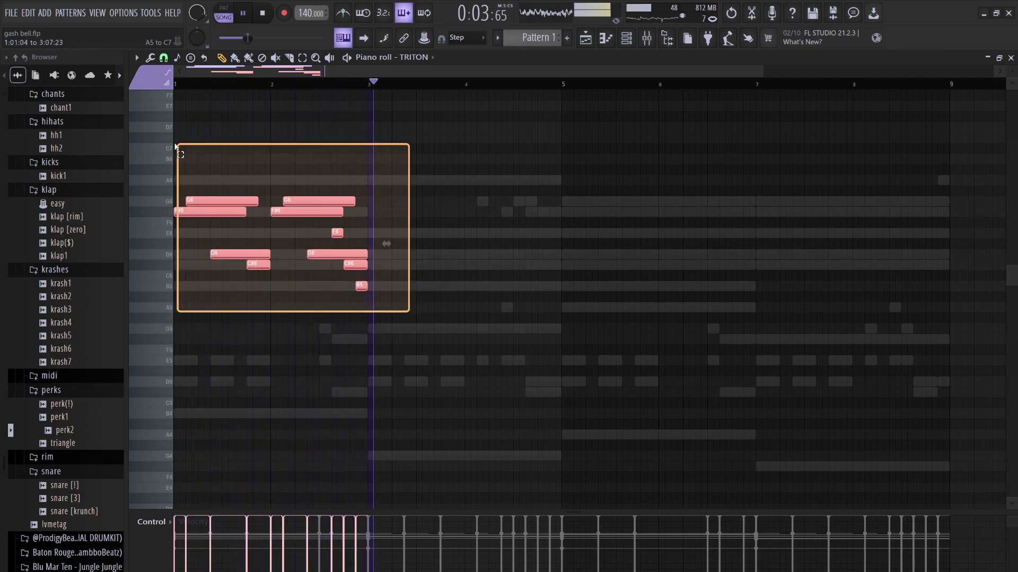
{"action": "key", "text": "space"}
{"action": "key", "text": "space"}
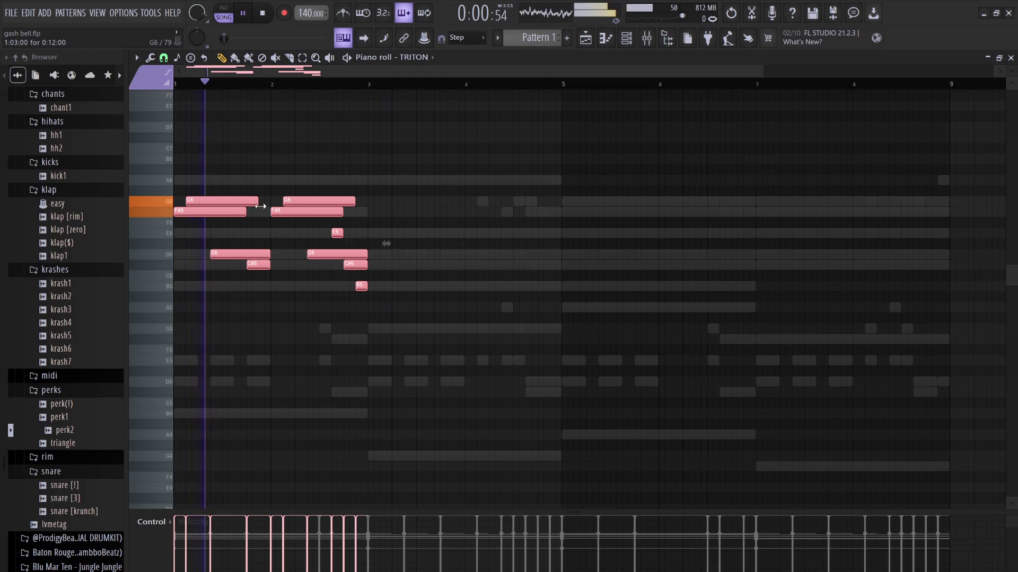
{"action": "key", "text": "ctrl+c"}
{"action": "key", "text": "ctrl+v"}
{"action": "key", "text": "ctrl+Down"}
{"action": "key", "text": "ctrl+z"}
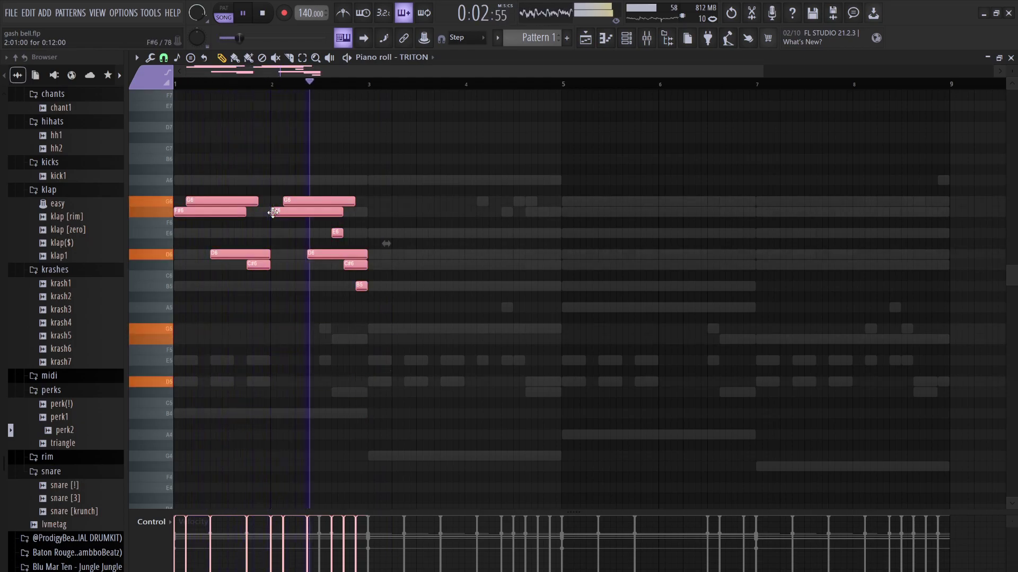
{"action": "key", "text": "ctrl+z"}
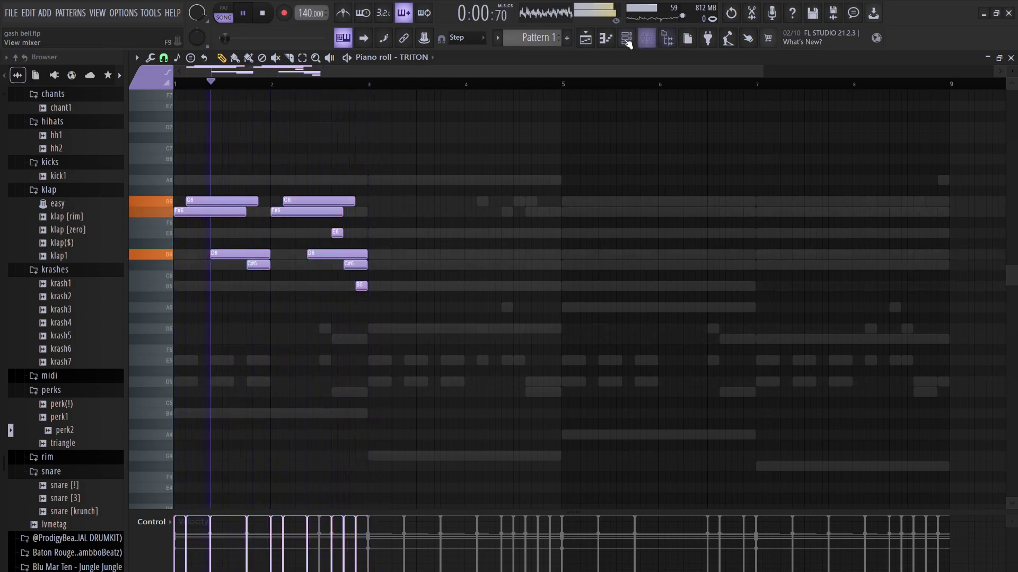
- Filter TRITON's program browser to the Bell/Mallet category and audition Magical Bells on the two-bar melody
{"action": "key", "text": "F6"}
{"action": "key", "text": "space"}
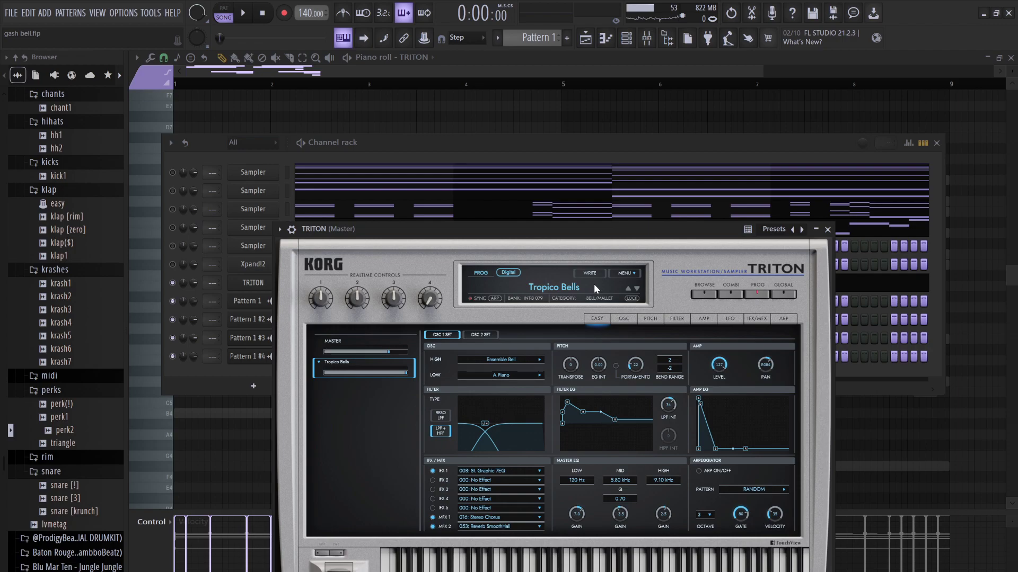
{"action": "left_click", "coordinate": [558, 282]}
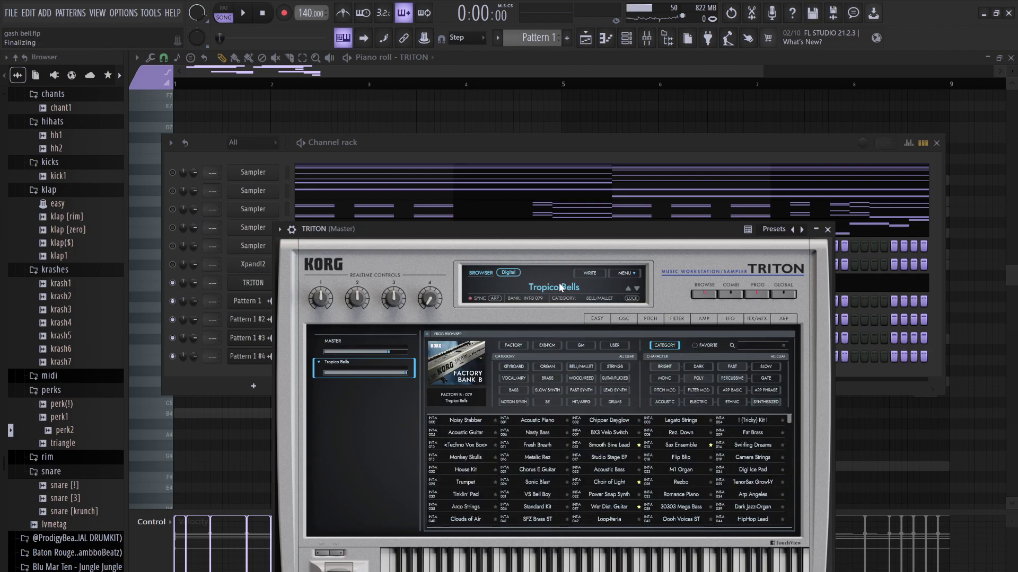
{"action": "left_click", "coordinate": [586, 366]}
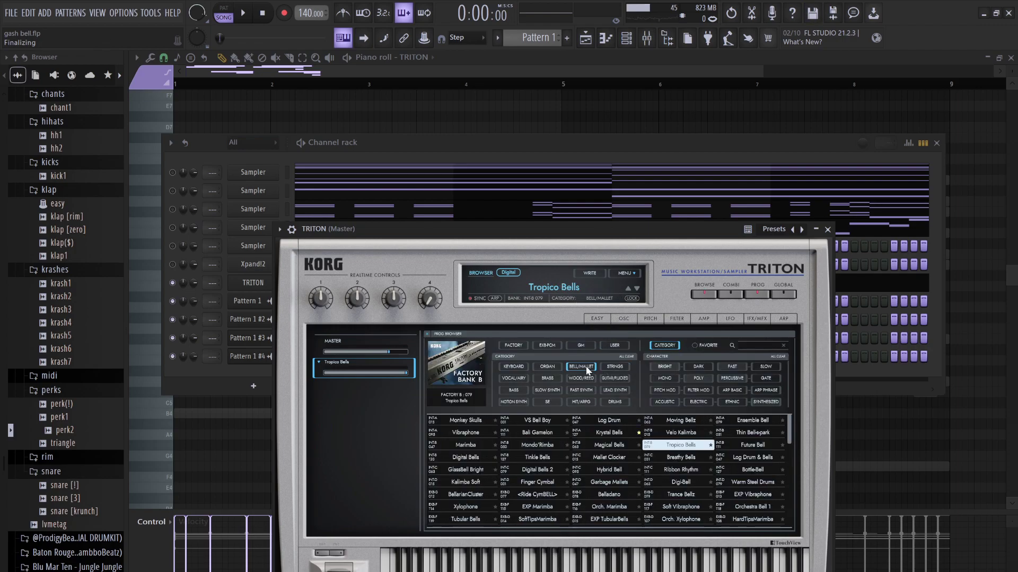
{"action": "left_click", "coordinate": [612, 448]}
{"action": "key", "text": "space"}
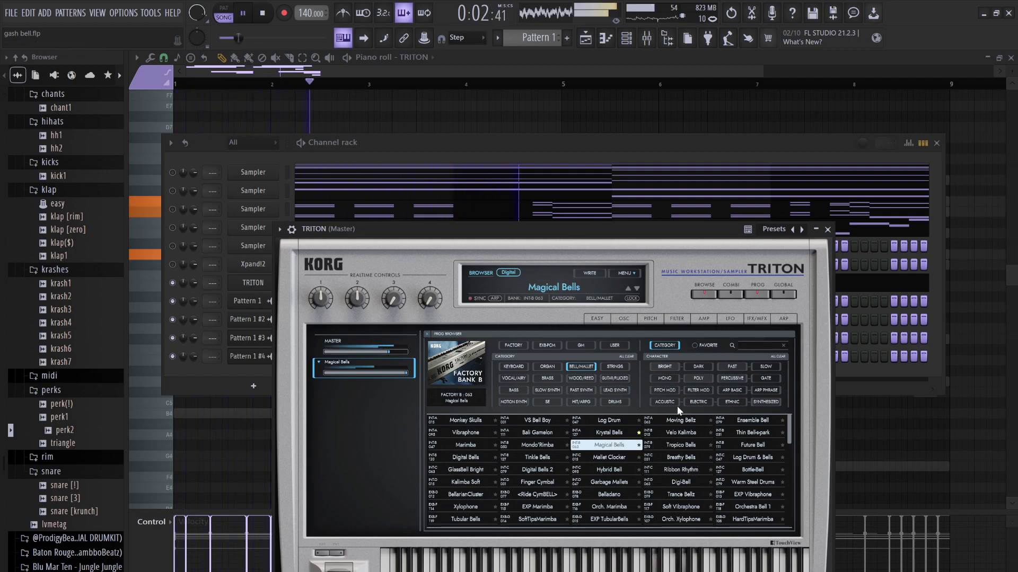
- Audition the Tinkle Bells, Digital Bells, GlassBell Bright and Kalimba Soft programs on the looping melody
{"action": "left_click", "coordinate": [569, 461]}
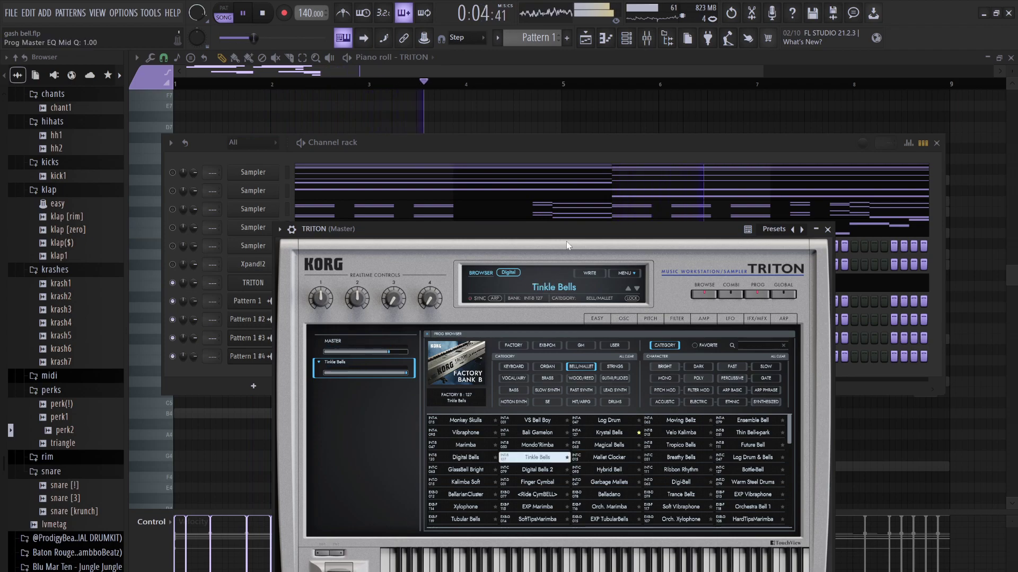
{"action": "left_click", "coordinate": [469, 460]}
{"action": "left_click", "coordinate": [465, 470]}
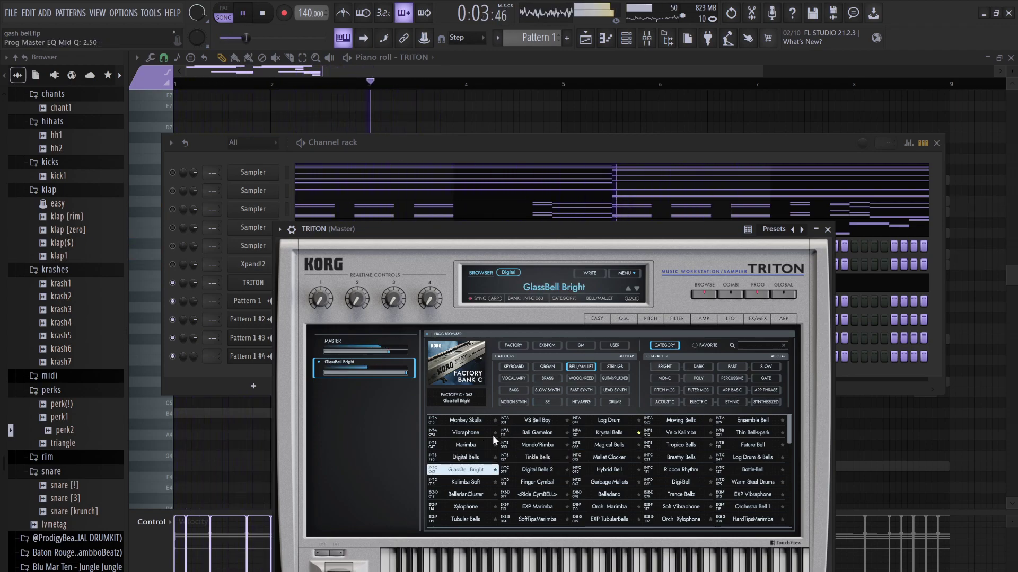
{"action": "left_click", "coordinate": [461, 484]}
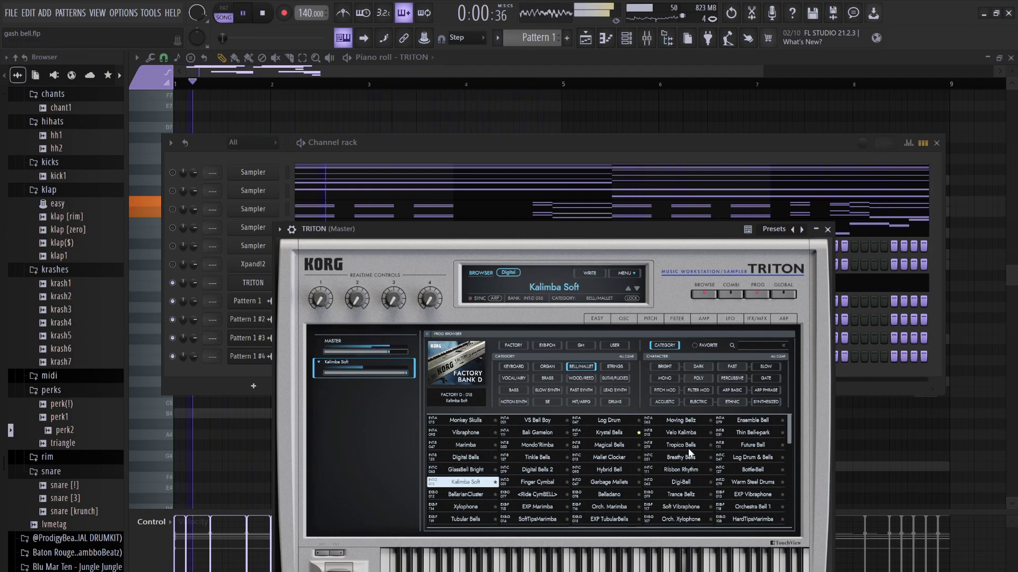
- Try the melody with Thin Bell-s-park, Ensemble Bell, Moving Bellz, Garbage Mallets and Trance Bellz
{"action": "left_click", "coordinate": [755, 434]}
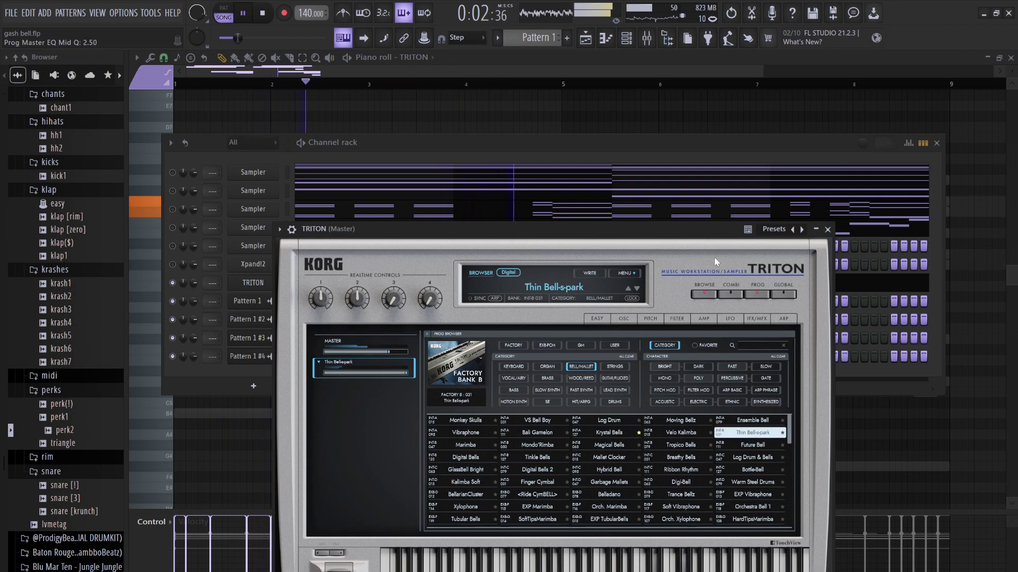
{"action": "left_click", "coordinate": [753, 421]}
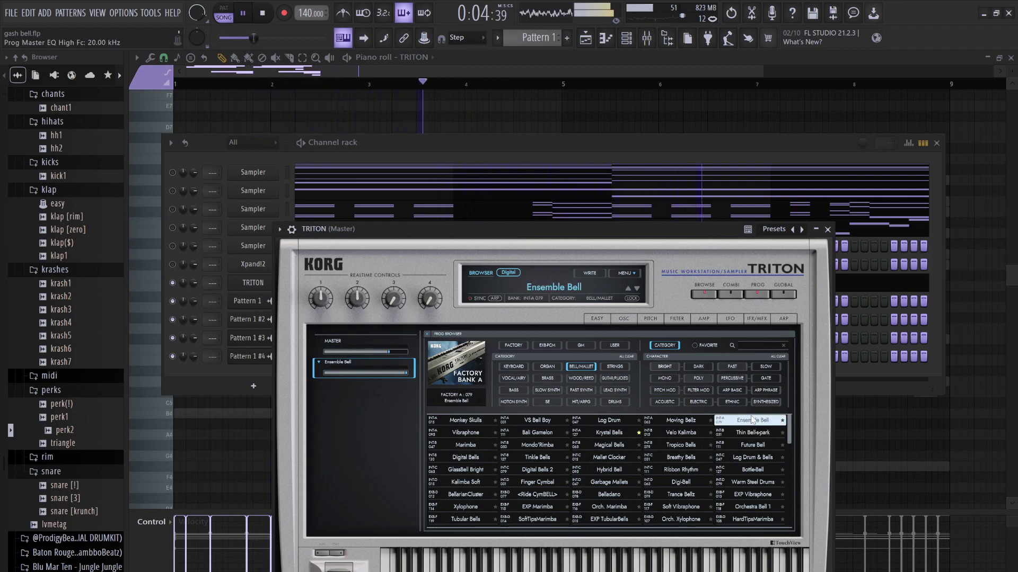
{"action": "left_click", "coordinate": [681, 420]}
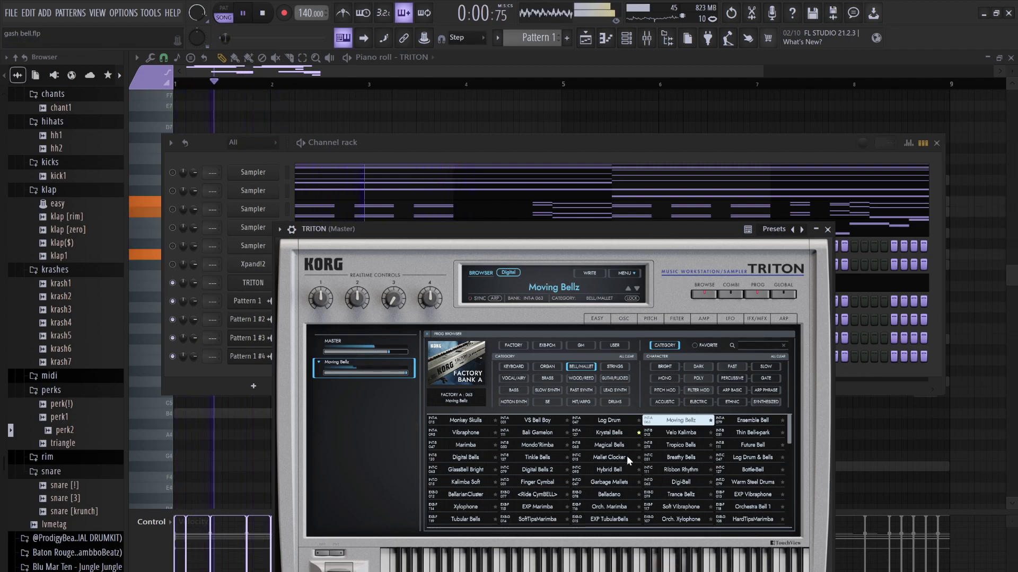
{"action": "left_click", "coordinate": [617, 483]}
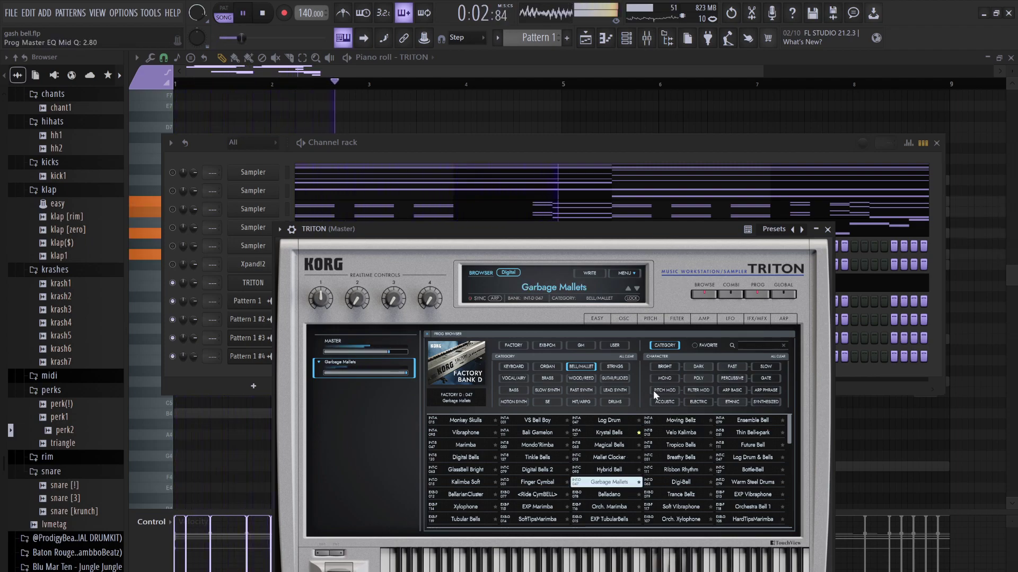
{"action": "left_click", "coordinate": [681, 494]}
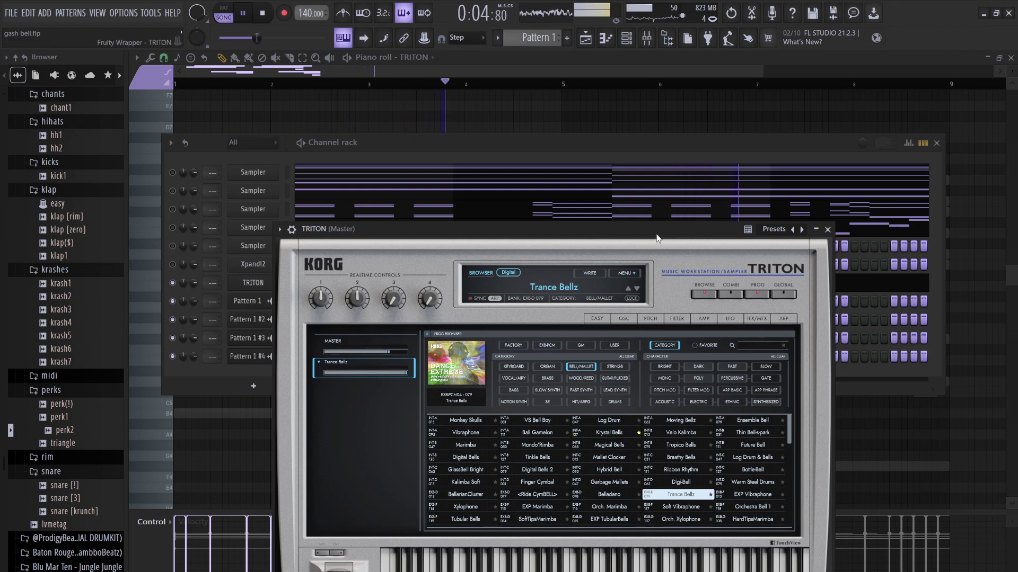
- Audition Orchestra Bell 2, Hybrid Bell and Trance Bells from further down the Bell/Mallet list during playback
{"action": "scroll", "coordinate": [687, 453], "scroll_direction": "down", "scroll_amount": 4}
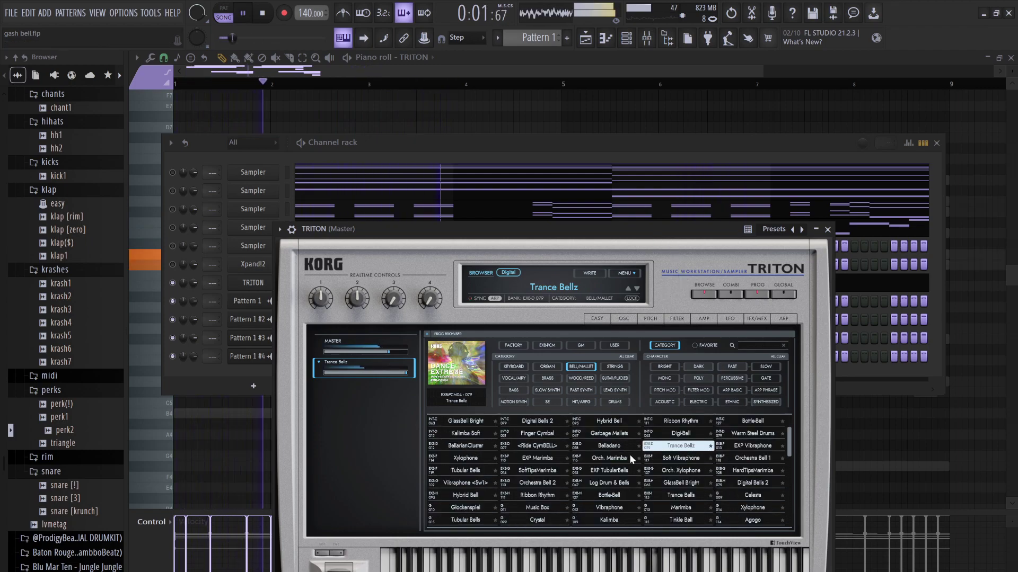
{"action": "left_click", "coordinate": [537, 483]}
{"action": "key", "text": "space"}
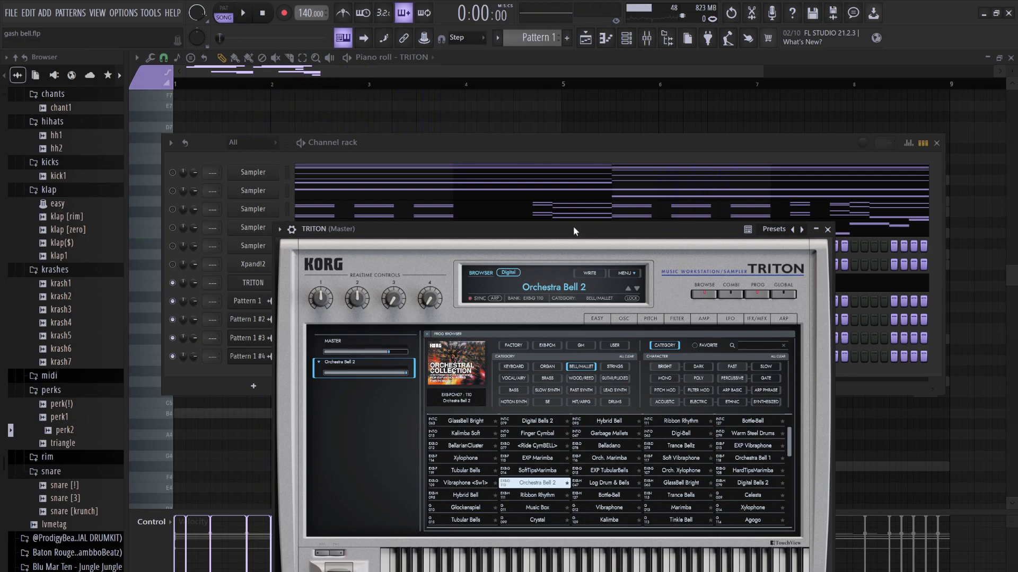
{"action": "key", "text": "space"}
{"action": "left_click", "coordinate": [466, 495]}
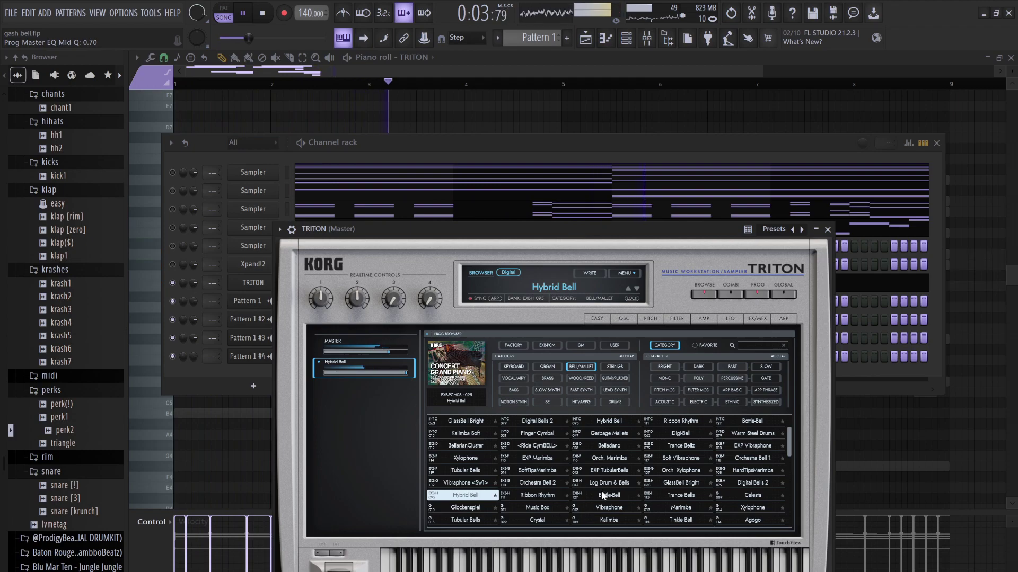
{"action": "left_click", "coordinate": [681, 495]}
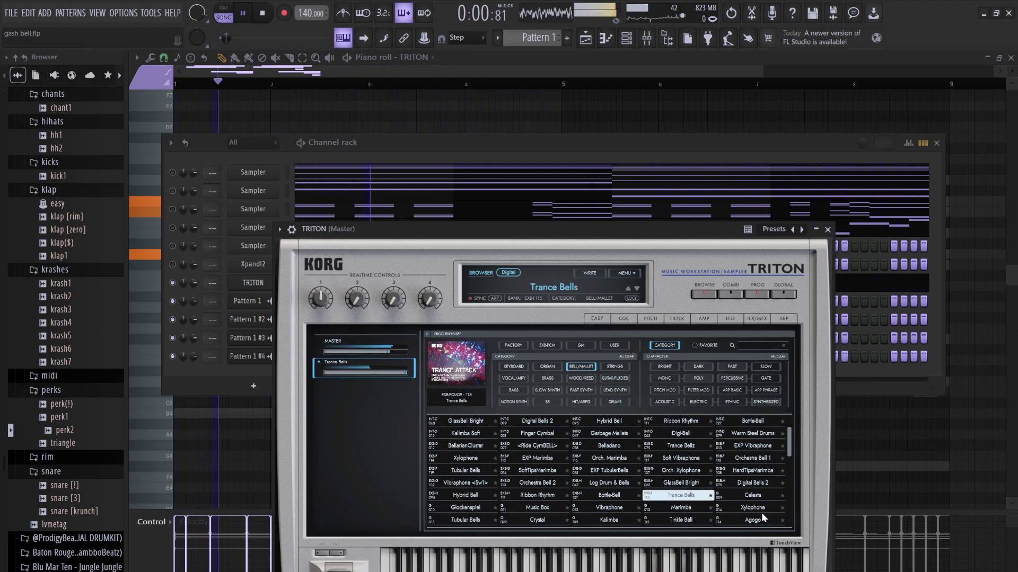
- Audition TRITON's bell and mallet presets, including Digital Bells 2, Xylophone, Tinkle Bells, Mondo'Rimba and Bali Gamelon, and load VS Bell Boy
{"action": "left_click", "coordinate": [753, 483]}
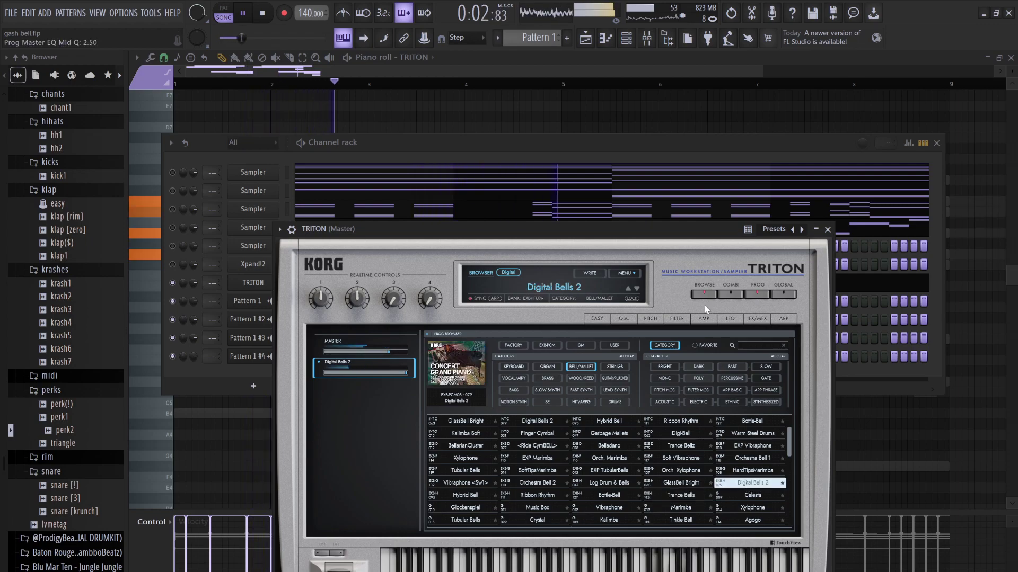
{"action": "left_click", "coordinate": [744, 507]}
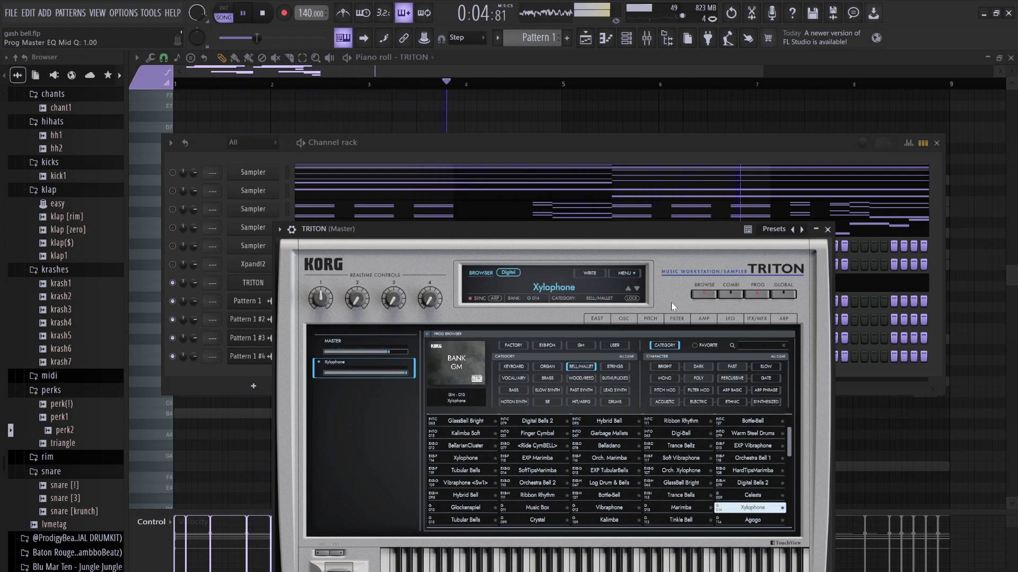
{"action": "scroll", "coordinate": [581, 438], "scroll_direction": "down", "scroll_amount": 3}
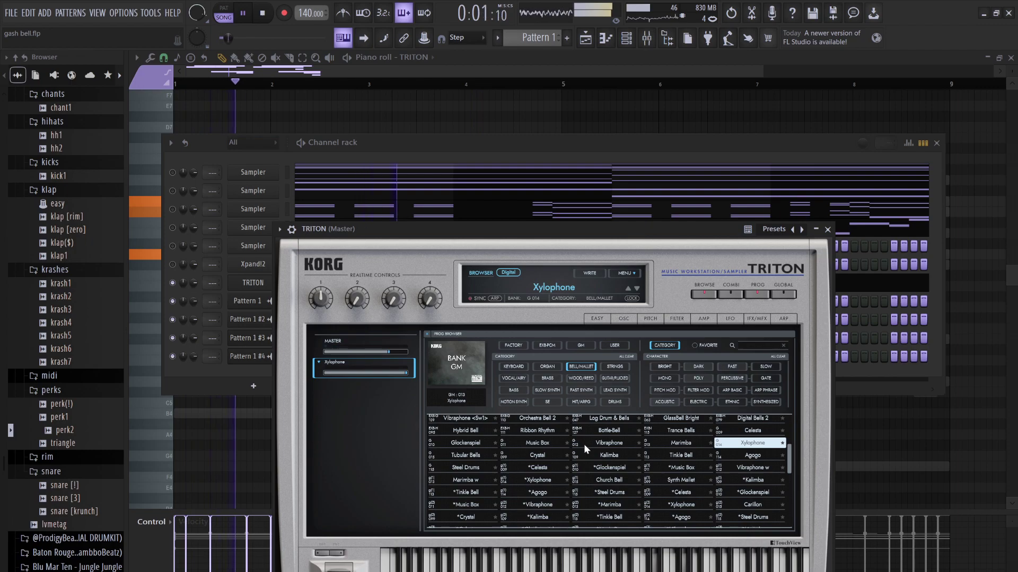
{"action": "scroll", "coordinate": [584, 459], "scroll_direction": "up", "scroll_amount": 5}
{"action": "left_click", "coordinate": [538, 457]}
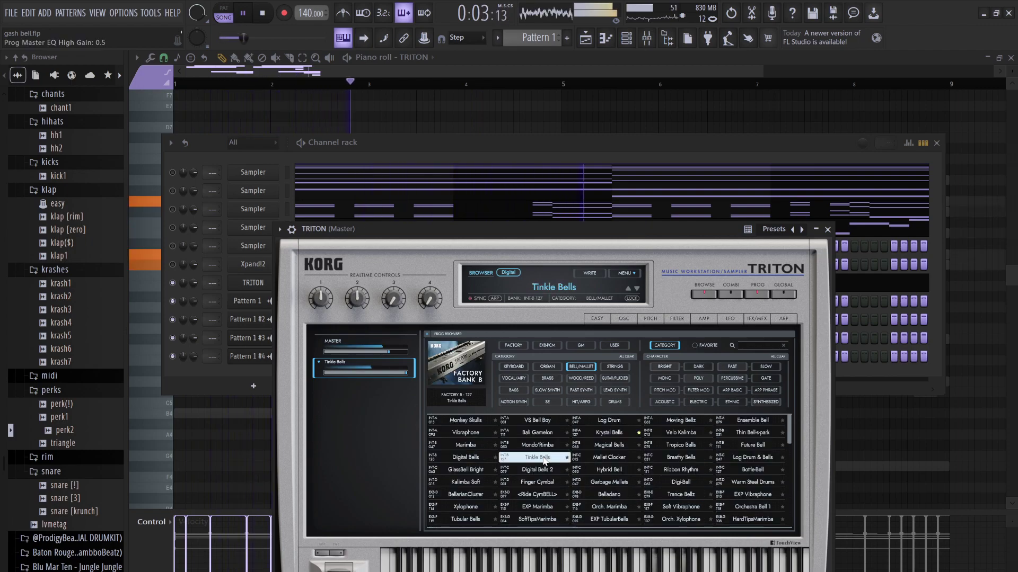
{"action": "left_click", "coordinate": [538, 446]}
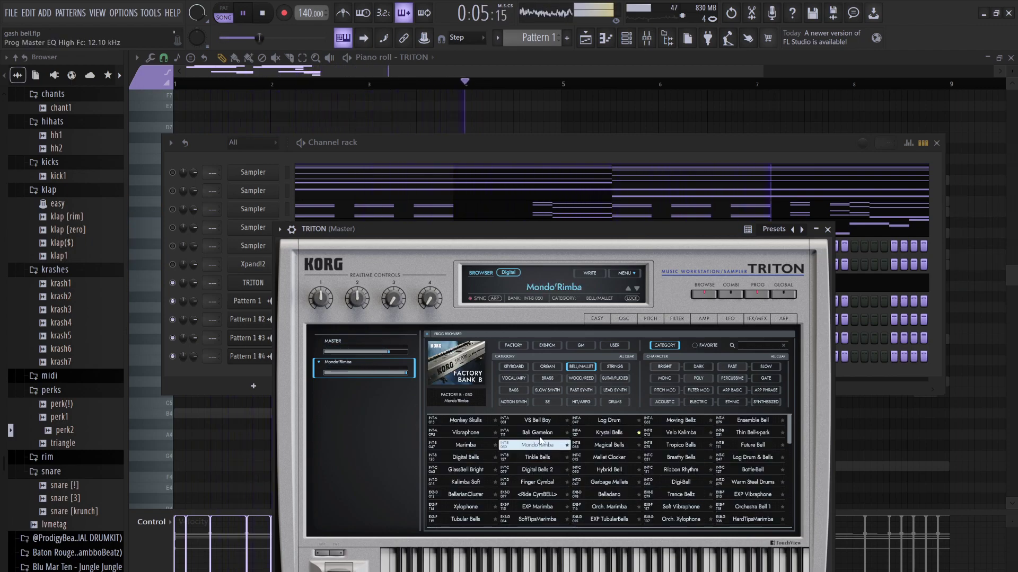
{"action": "left_click", "coordinate": [537, 433]}
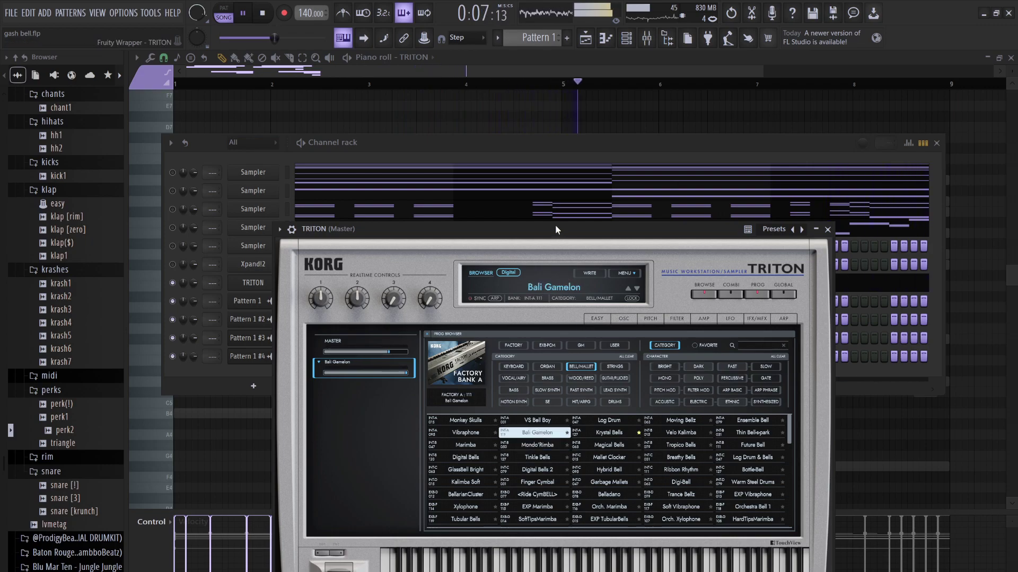
{"action": "left_click", "coordinate": [537, 423]}
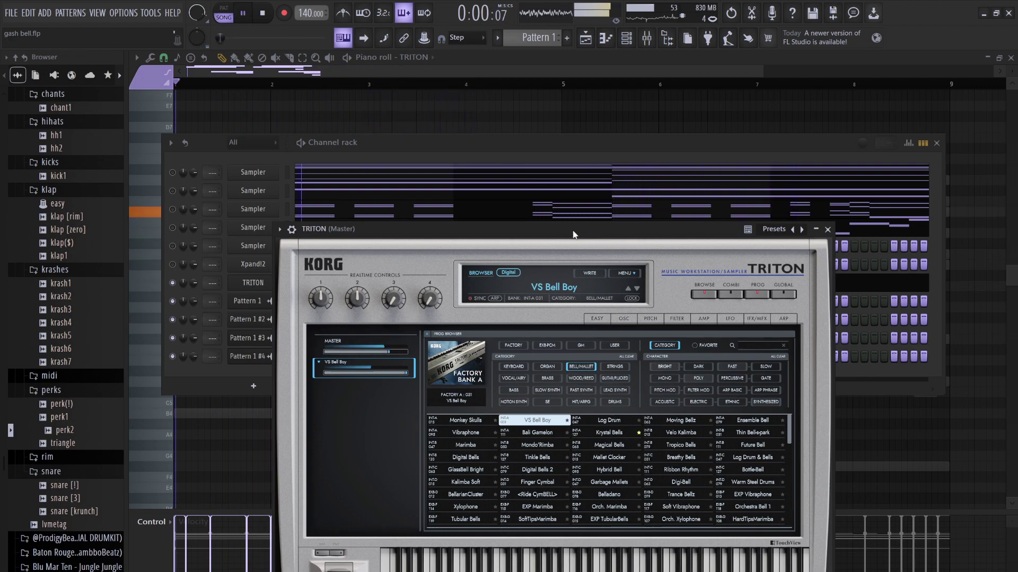
- Duplicate the TRITON melody into bars 3–4, and duplicate all four bars into bars 5–8 one octave lower
{"action": "left_click", "coordinate": [562, 104]}
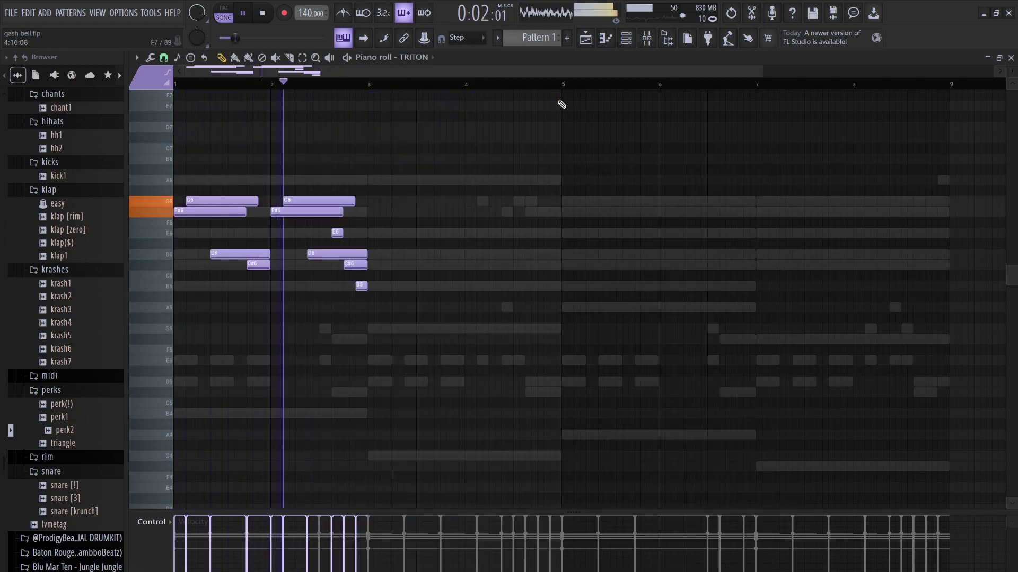
{"action": "key", "text": "ctrl+b"}
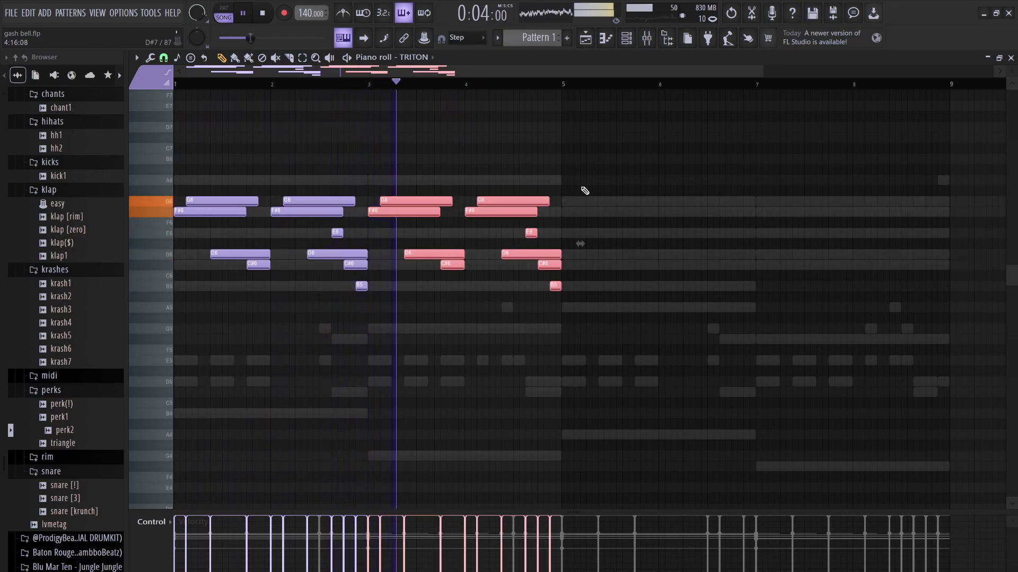
{"action": "key", "text": "ctrl+d"}
{"action": "key", "text": "ctrl+b"}
{"action": "key", "text": "ctrl+Down"}
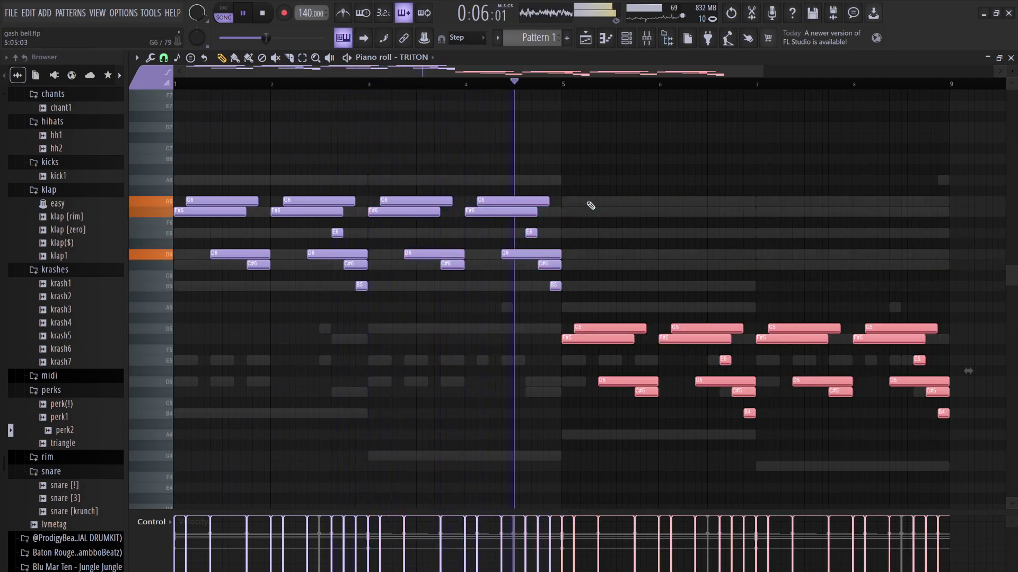
{"action": "key", "text": "ctrl+d"}
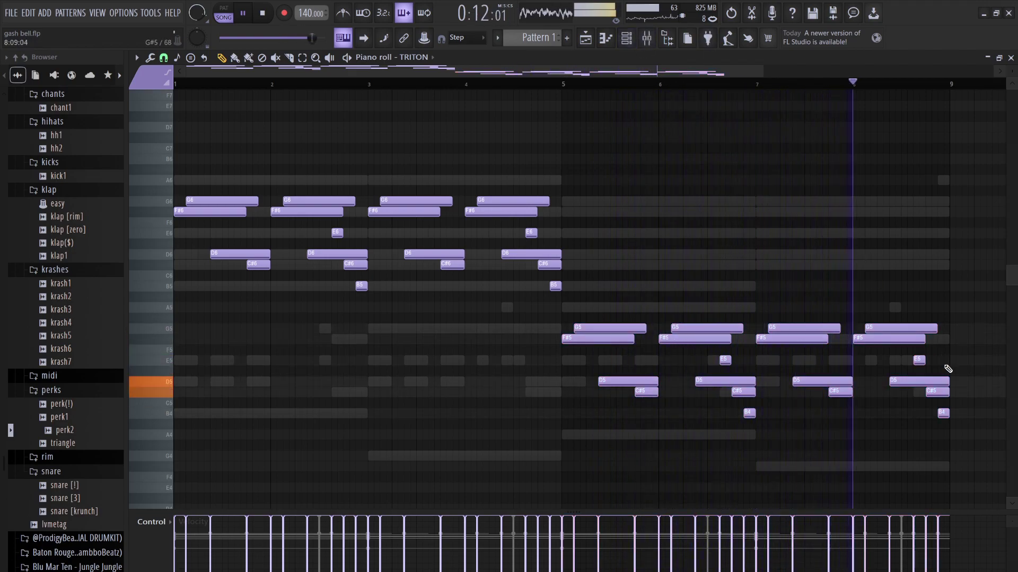
- Raise the last short note of bar 8 by one octave and lower it two semitones to A5
{"action": "left_click", "coordinate": [942, 413]}
{"action": "key", "text": "ctrl+Up"}
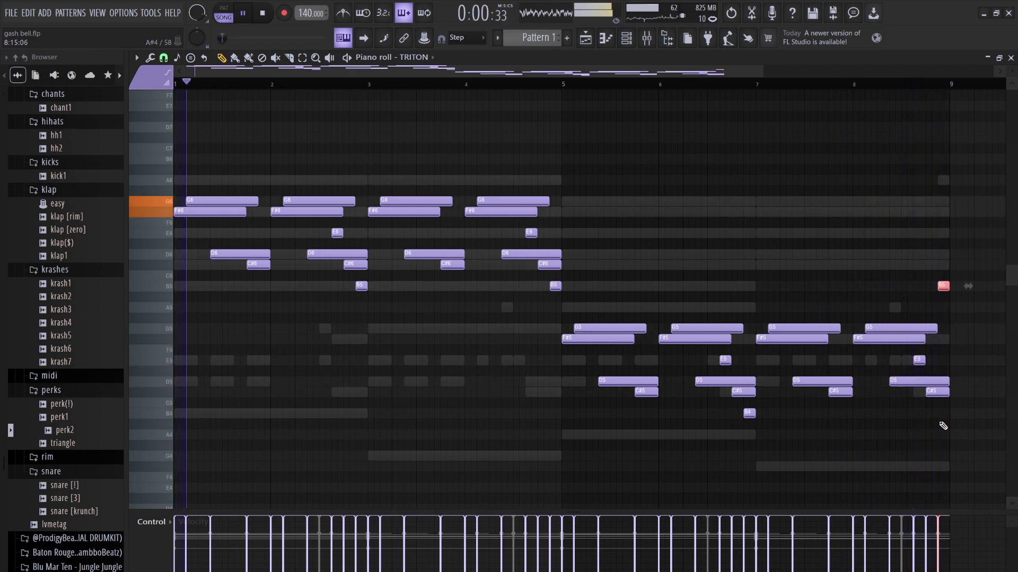
{"action": "key", "text": "ctrl+d"}
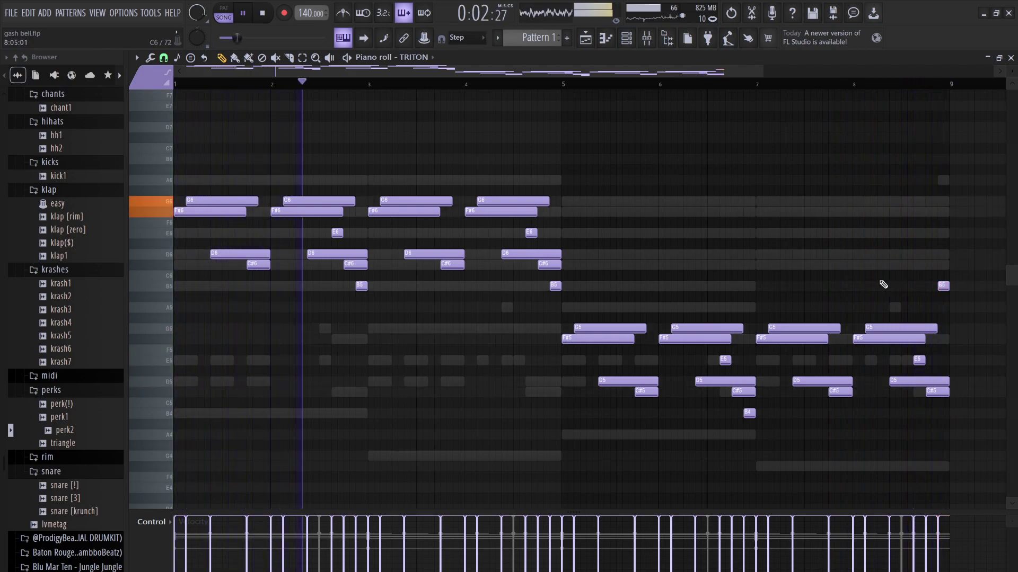
{"action": "left_click", "coordinate": [943, 286]}
{"action": "key", "text": "shift+Down"}
{"action": "key", "text": "shift+Down"}
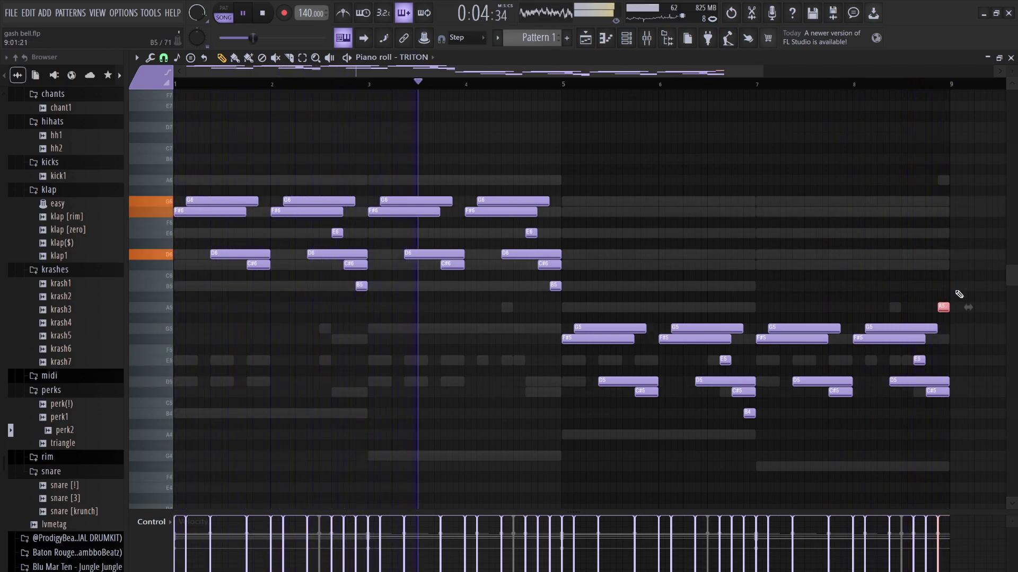
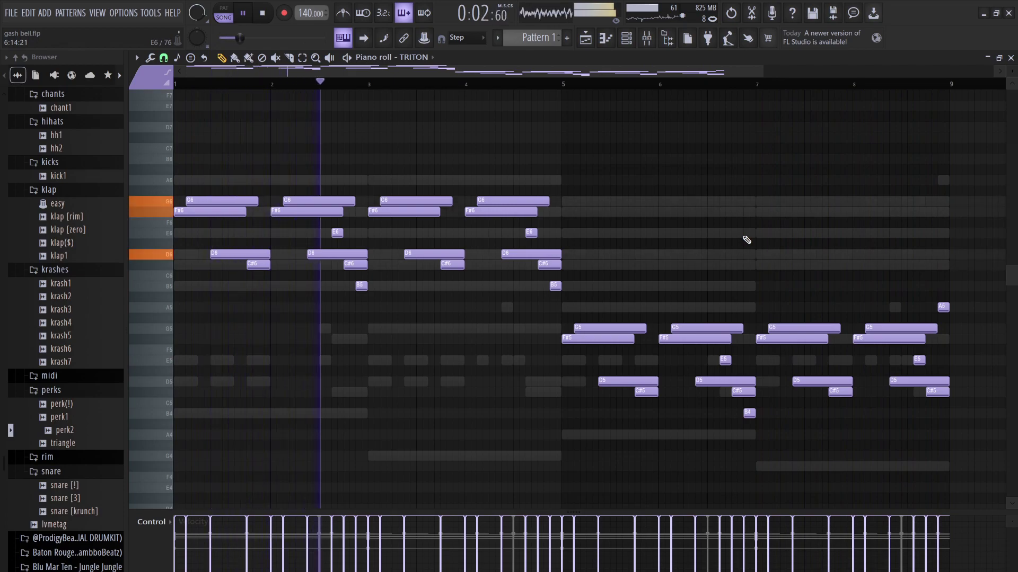
- Paste the TRITON melody's notes into the fifth Sampler channel in the channel rack
{"action": "key", "text": "F6"}
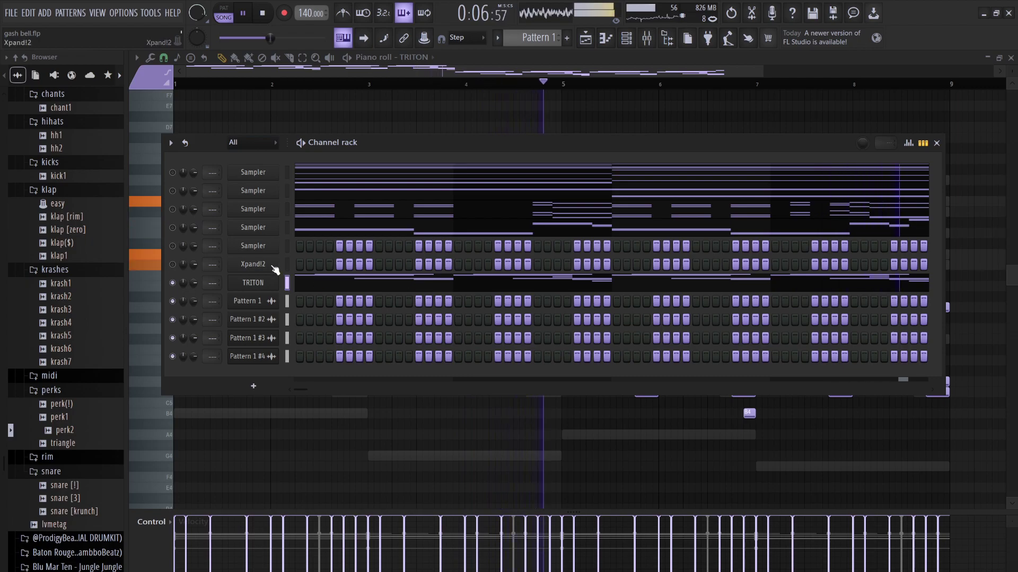
{"action": "left_click", "coordinate": [287, 246]}
{"action": "key", "text": "ctrl+v"}
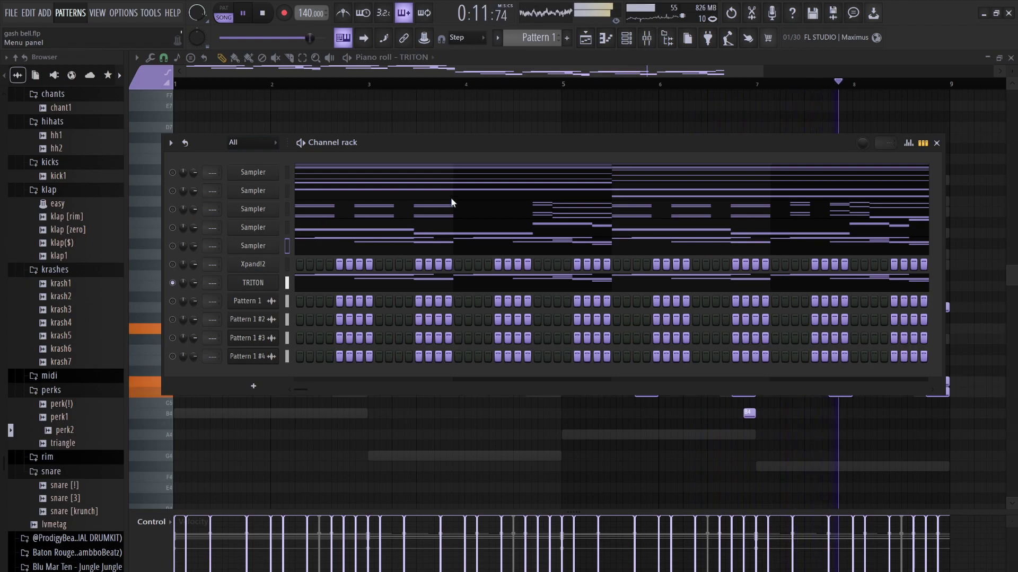
- Stop playback, render the pattern to an audio clip, and place Pattern 1 #5 at the start of Track 5 in the playlist
{"action": "key", "text": "space"}
{"action": "key", "text": "l"}
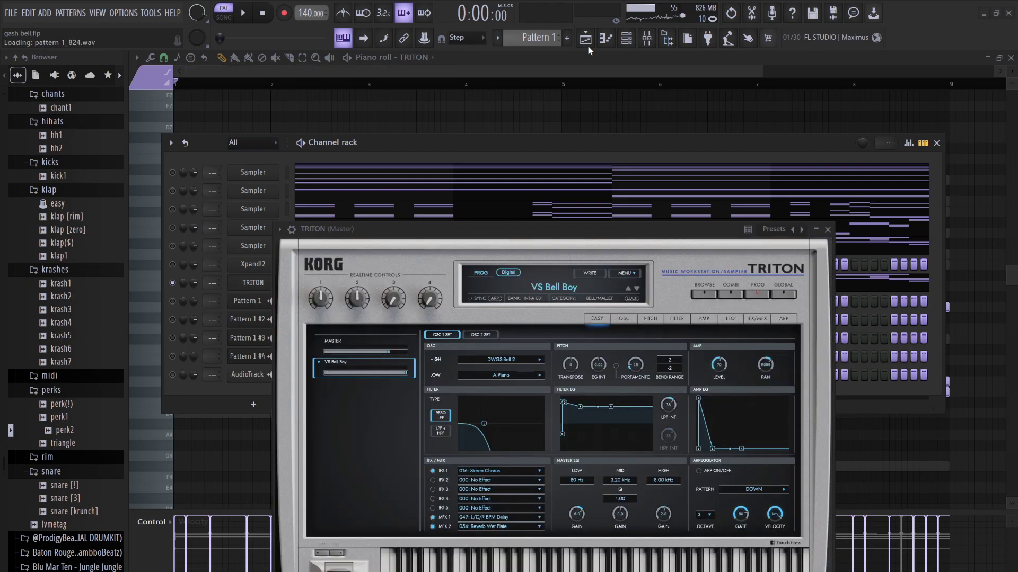
{"action": "left_click", "coordinate": [585, 37]}
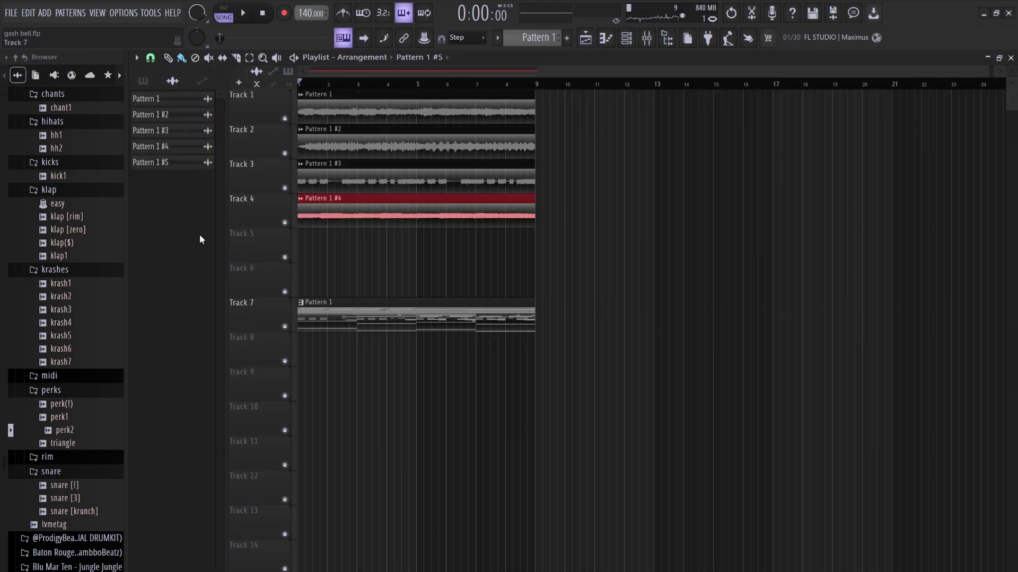
{"action": "left_click_drag", "start_coordinate": [185, 164], "coordinate": [295, 242]}
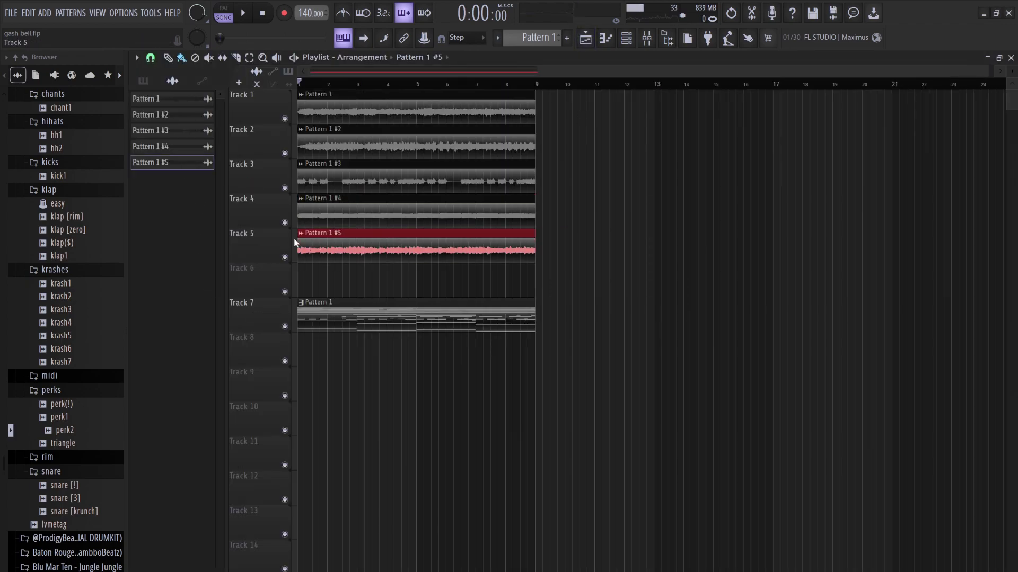
- Set the Pattern 1 #5 clip's declicking mode to Smooth (bleeding) and save the project
{"action": "double_click", "coordinate": [344, 238]}
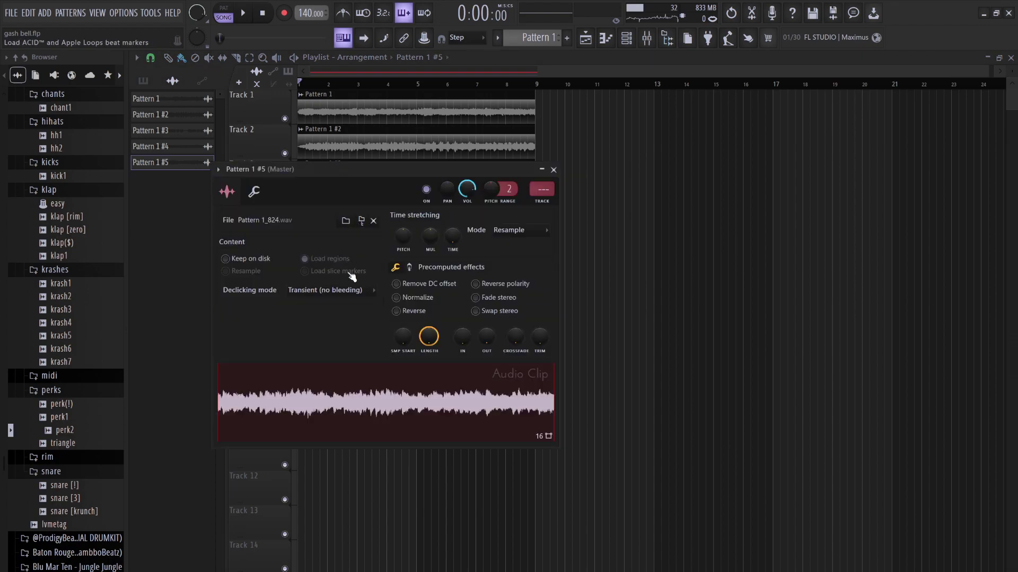
{"action": "left_click", "coordinate": [324, 343]}
{"action": "left_click", "coordinate": [323, 288]}
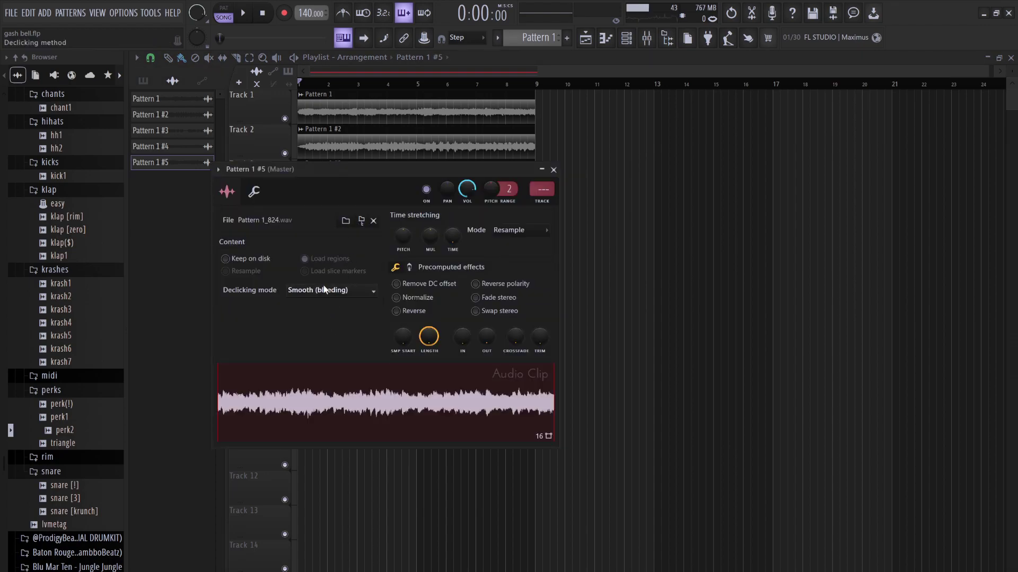
{"action": "left_click", "coordinate": [317, 331]}
{"action": "key", "text": "ctrl+s"}
{"action": "key", "text": "Escape"}
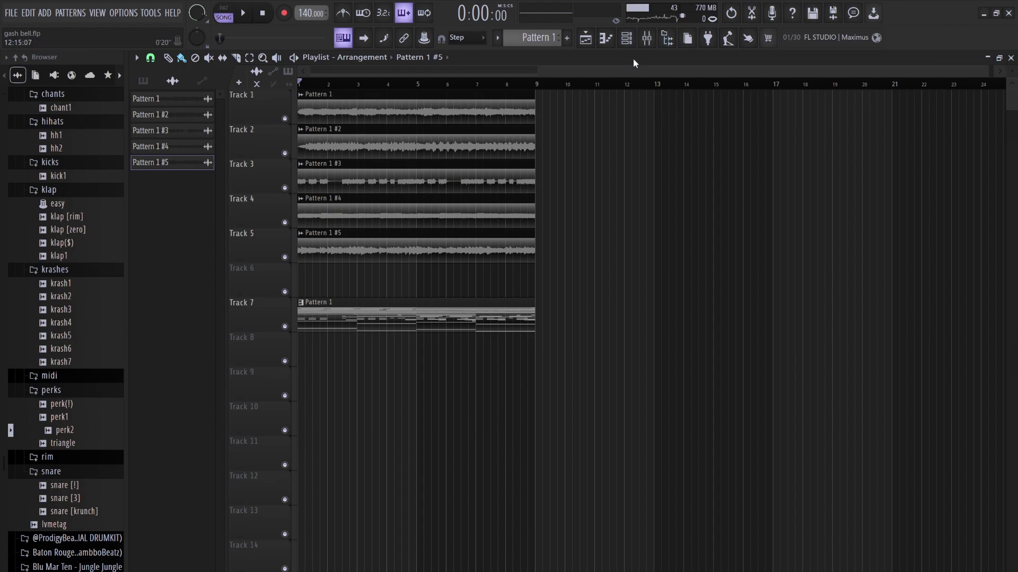
- With all channels shown, cut the TRITON channel's notes and lower the Pattern 1 #5 channel's volume during playback
{"action": "left_click", "coordinate": [626, 37]}
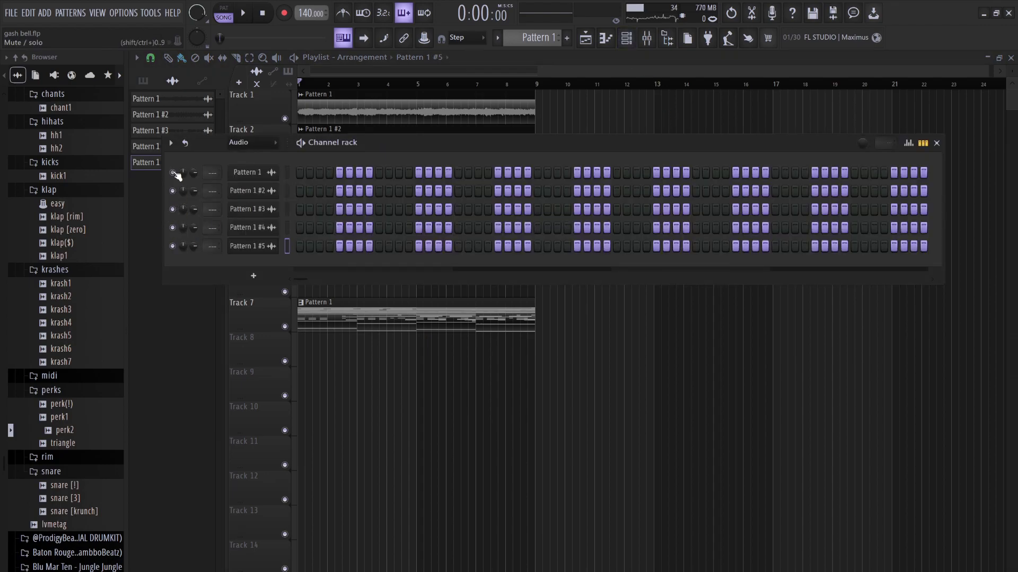
{"action": "left_click", "coordinate": [253, 142]}
{"action": "left_click", "coordinate": [255, 154]}
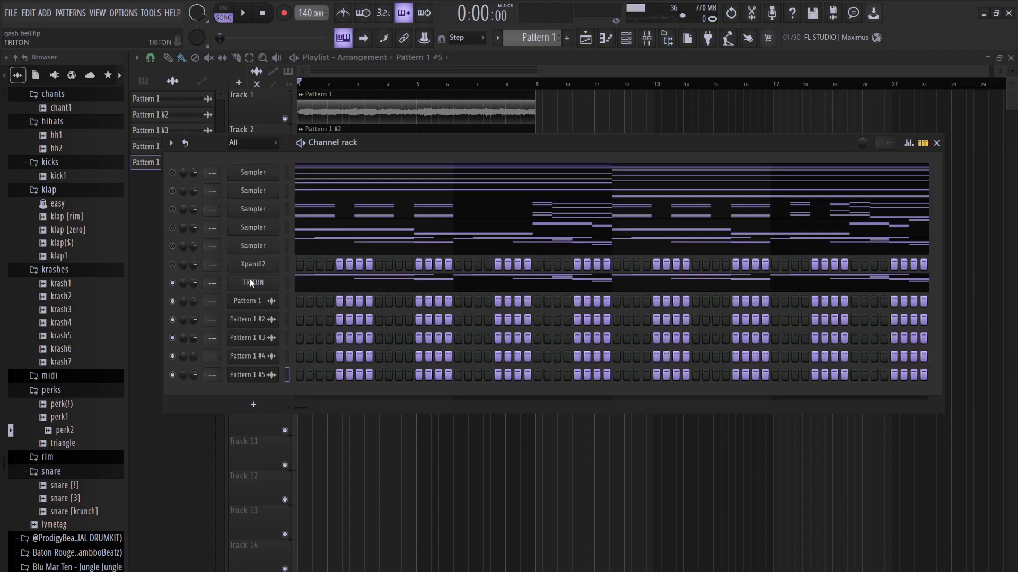
{"action": "key", "text": "ctrl+x"}
{"action": "key", "text": "space"}
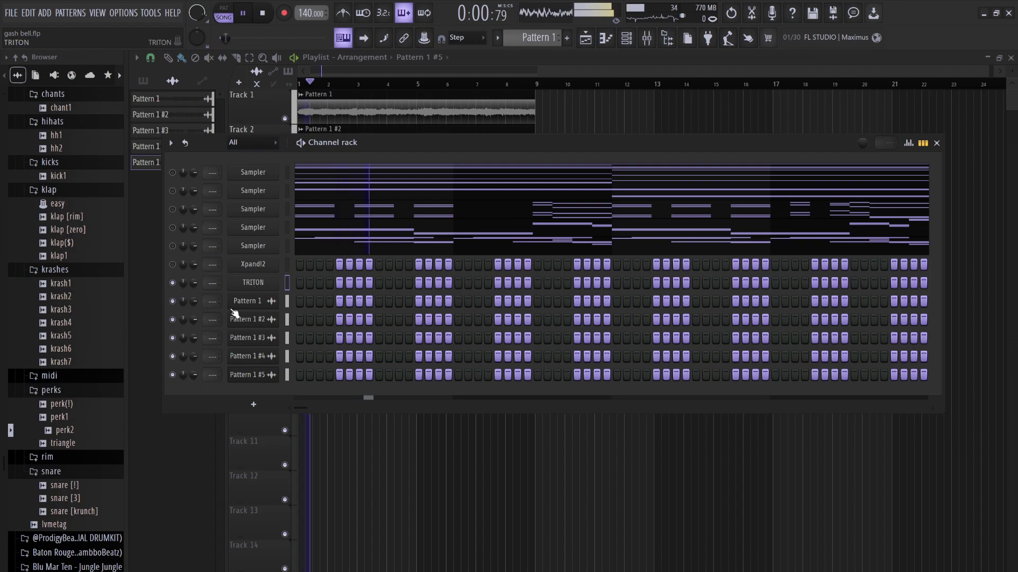
{"action": "left_click_drag", "start_coordinate": [194, 373], "coordinate": [194, 392]}
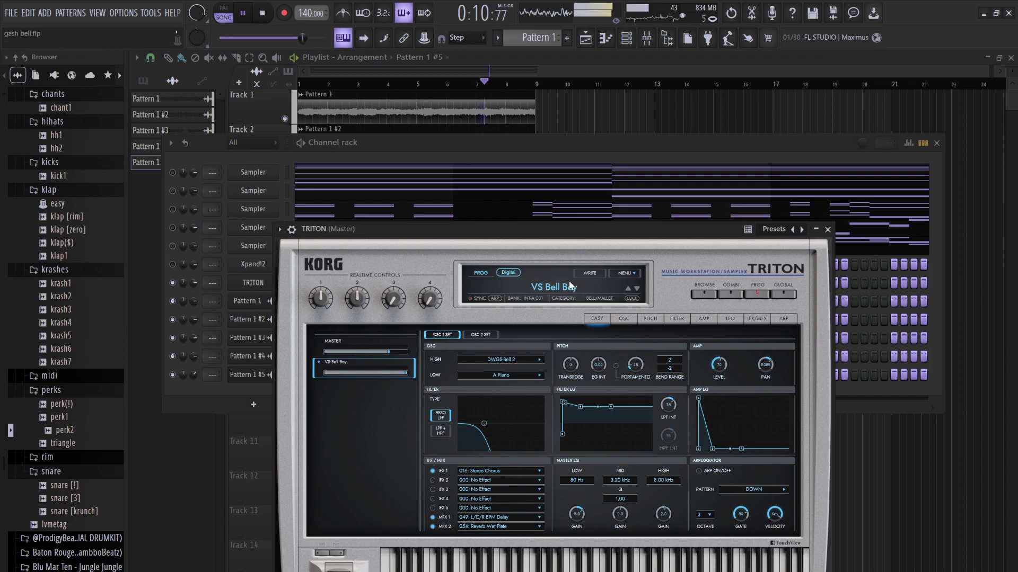
- Audition Sax Ensemble and Wet Dist. Guitar in TRITON, load the Harp preset from the Guitar/Plucked category, and stop playback
{"action": "left_click", "coordinate": [560, 287]}
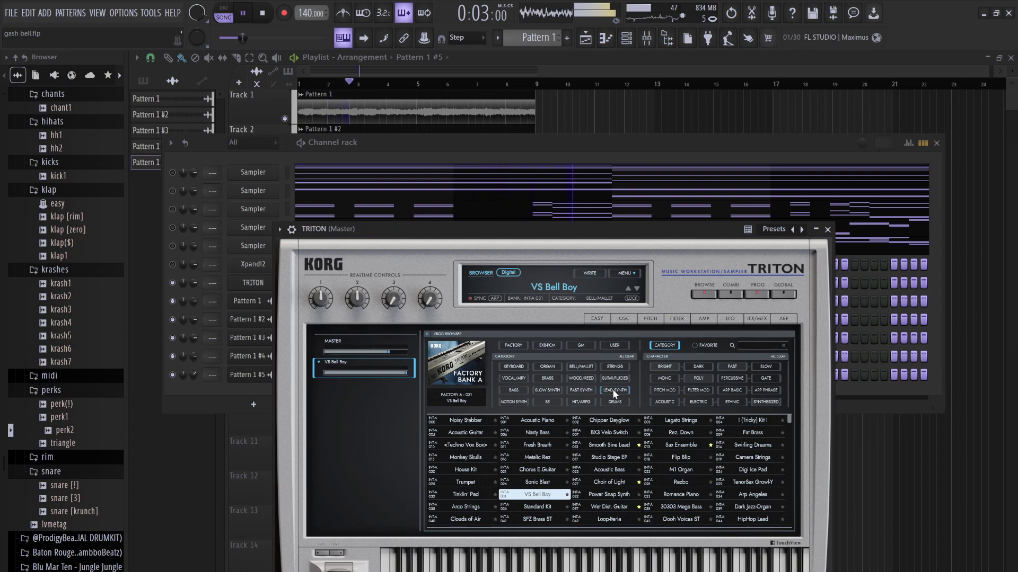
{"action": "left_click", "coordinate": [689, 445]}
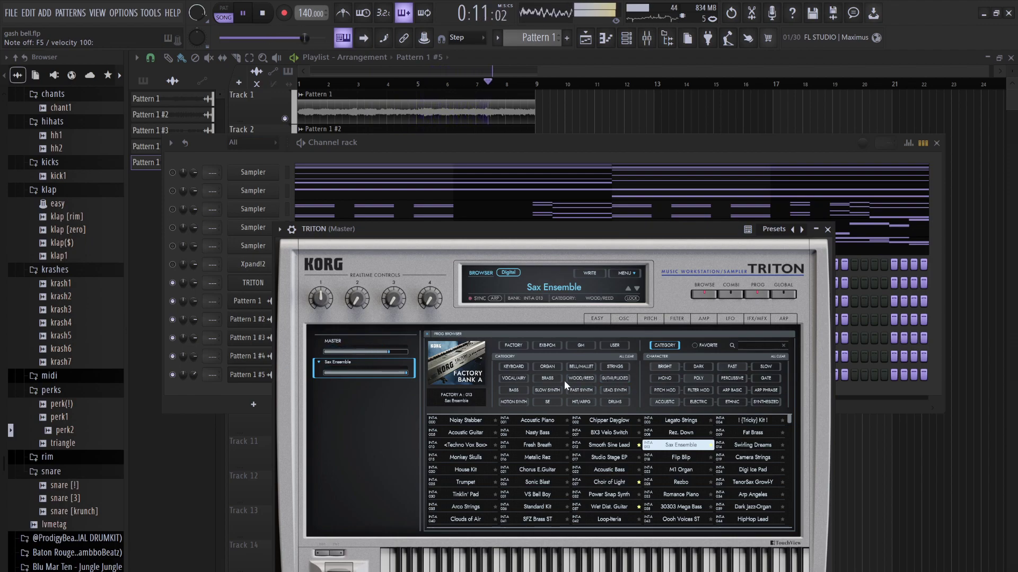
{"action": "left_click", "coordinate": [608, 377]}
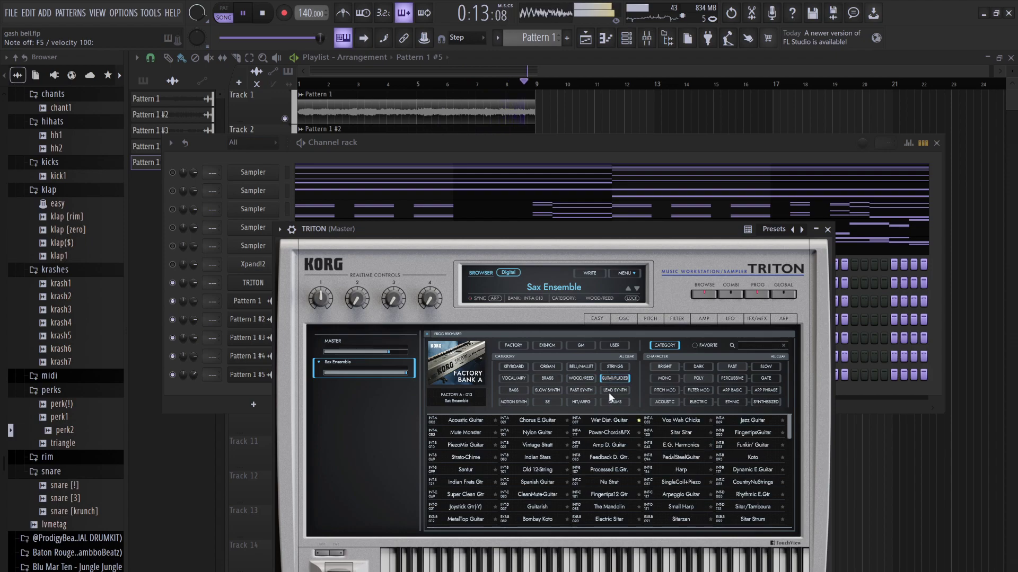
{"action": "left_click", "coordinate": [603, 419]}
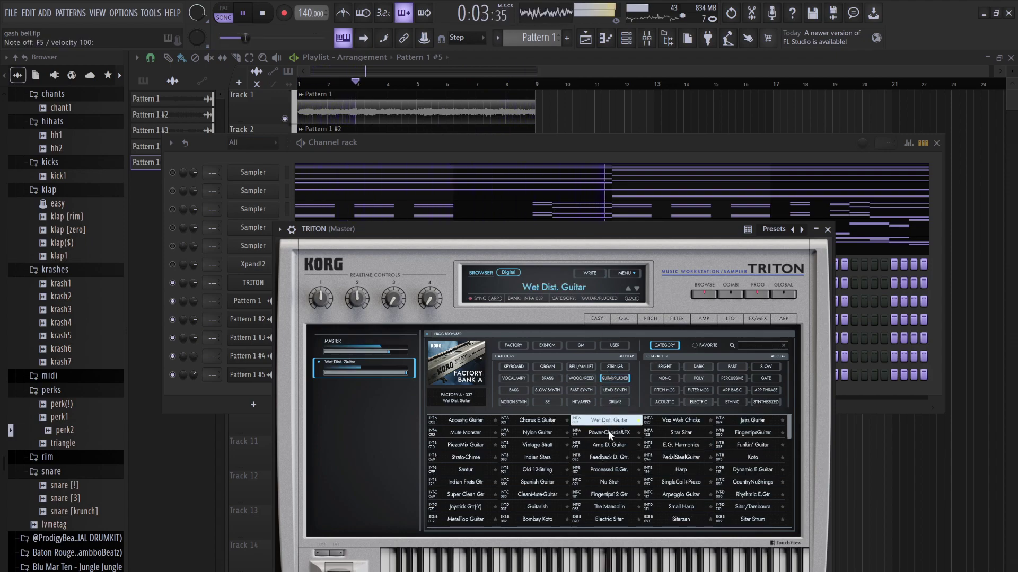
{"action": "left_click", "coordinate": [680, 471]}
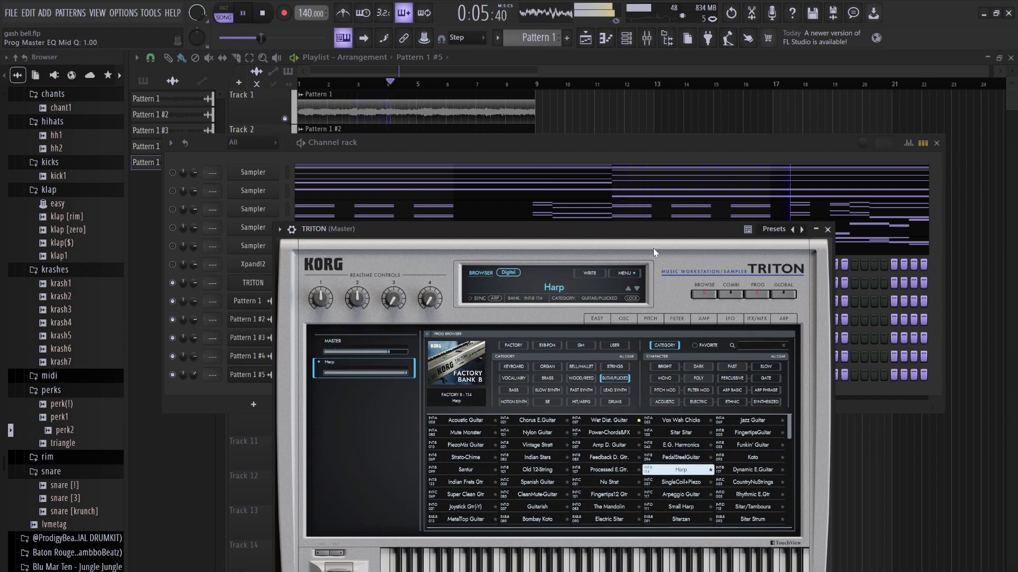
{"action": "left_click", "coordinate": [556, 157]}
{"action": "key", "text": "space"}
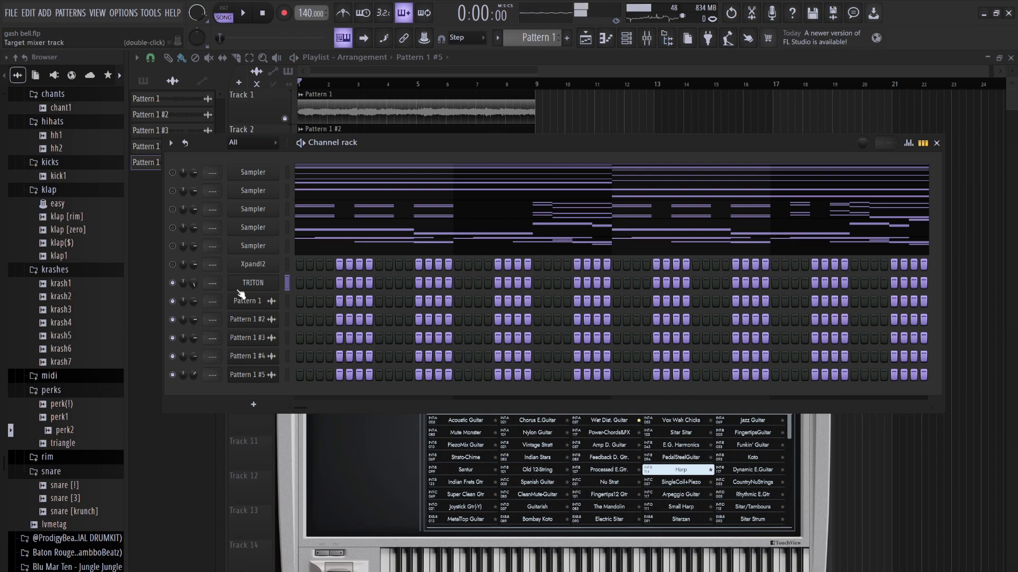
- Open the TRITON channel's piano roll, draw an F#6 note at the start of bar 1, and audition it
{"action": "left_click", "coordinate": [286, 283]}
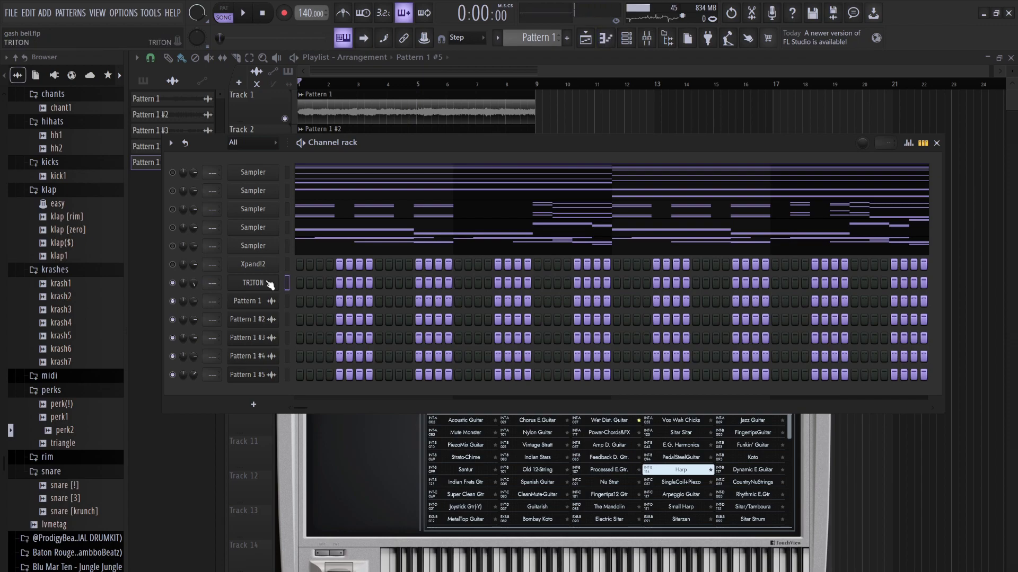
{"action": "key", "text": "F7"}
{"action": "left_click", "coordinate": [178, 212]}
{"action": "left_click", "coordinate": [183, 212]}
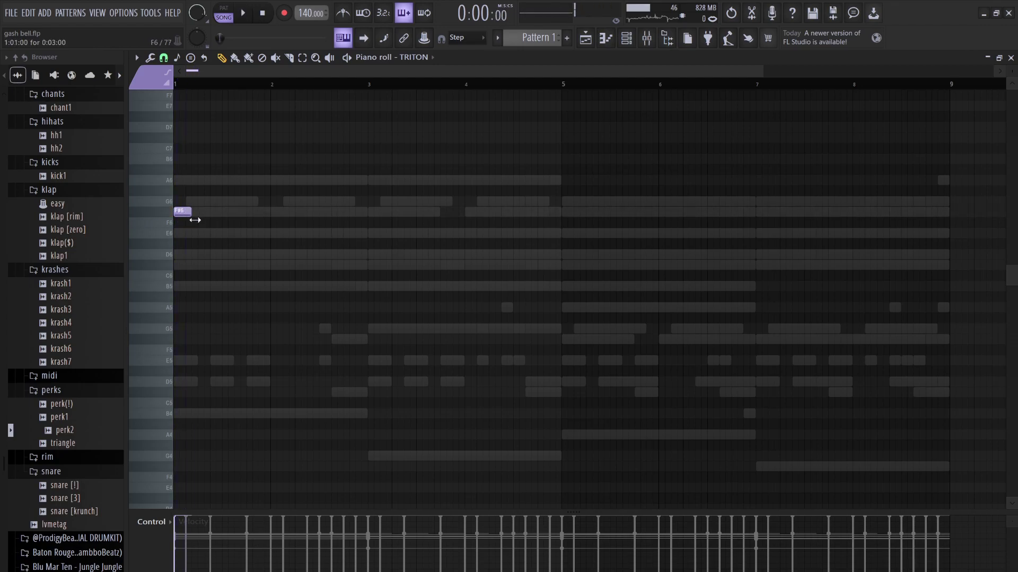
{"action": "key", "text": "space"}
{"action": "key", "text": "space"}
- Add a short G6 note right after the F#6, extend the F#6 up to it, and transpose both down an octave
{"action": "left_click", "coordinate": [188, 202]}
{"action": "key", "text": "space"}
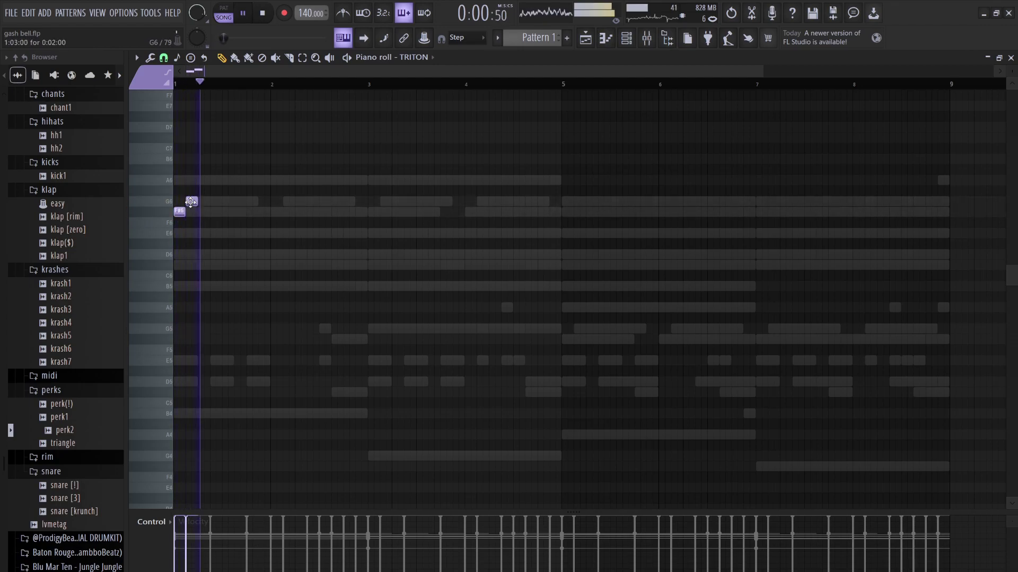
{"action": "key", "text": "space"}
{"action": "left_click", "coordinate": [189, 201]}
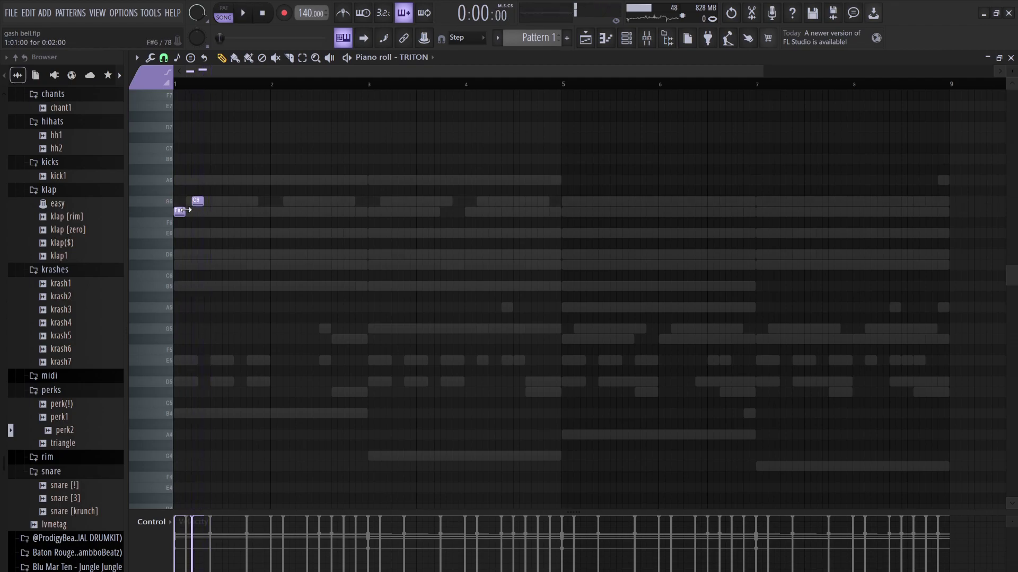
{"action": "left_click", "coordinate": [190, 211]}
{"action": "key", "text": "ctrl+Down"}
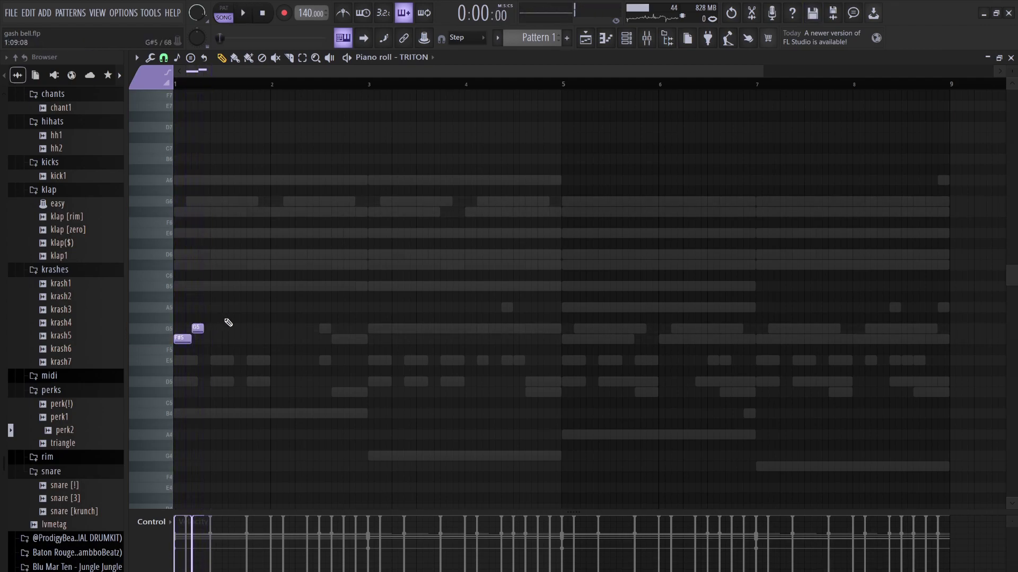
- Play the two notes, duplicate them directly after the originals, and raise the copies to A5
{"action": "key", "text": "space"}
{"action": "key", "text": "space"}
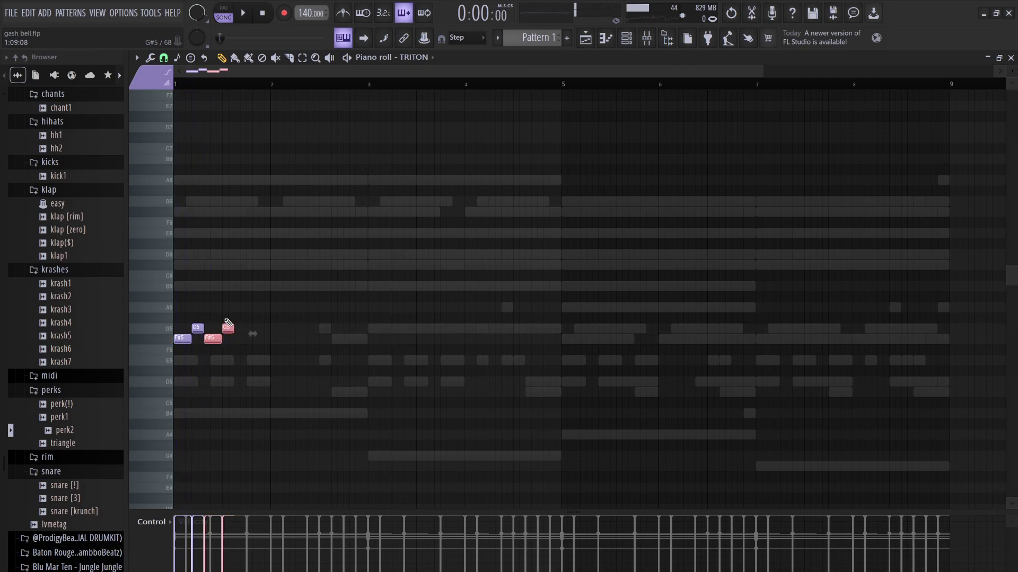
{"action": "key", "text": "shift+Up"}
{"action": "key", "text": "shift+Up"}
{"action": "key", "text": "shift+Up"}
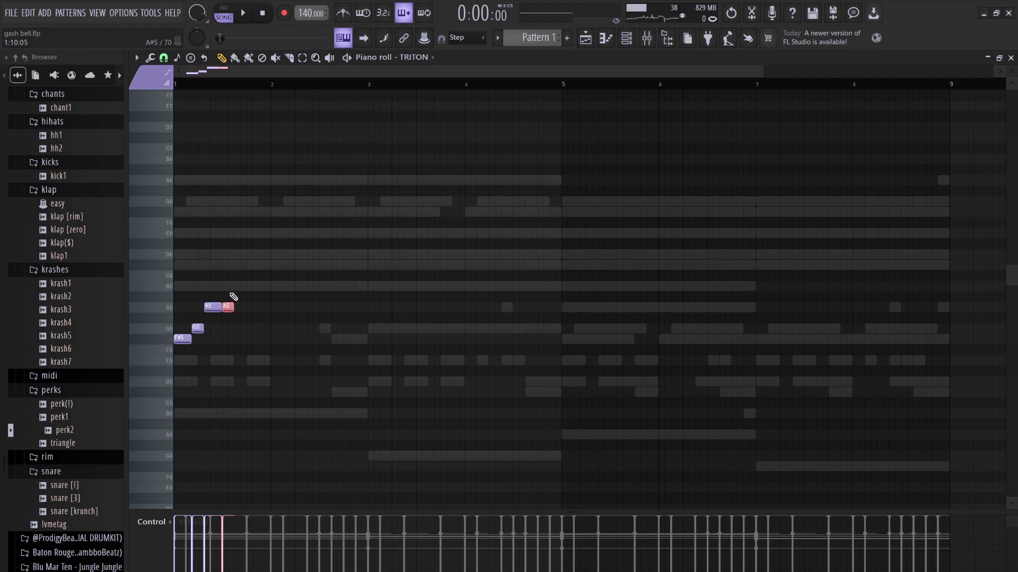
- Shift the copied pair to the third beat of bar 1, with its second note on G5, and listen
{"action": "key", "text": "space"}
{"action": "key", "text": "space"}
{"action": "left_click_drag", "start_coordinate": [255, 375], "coordinate": [228, 311]}
{"action": "key", "text": "shift+Right"}
{"action": "key", "text": "shift+Right"}
{"action": "key", "text": "space"}
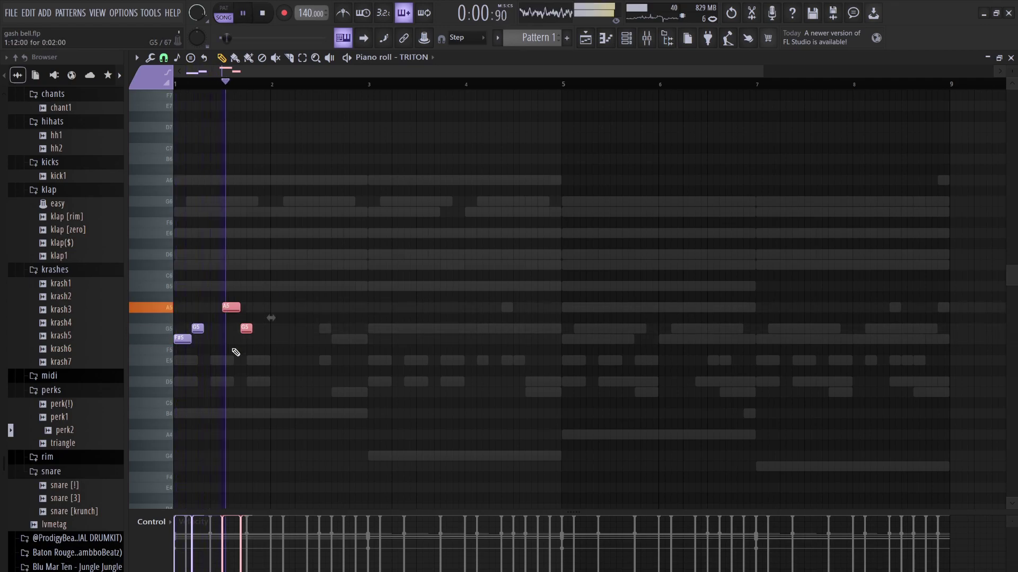
{"action": "key", "text": "space"}
- Try the last note of the bar 1 phrase on B5 during playback and return it to G5
{"action": "key", "text": "ctrl+d"}
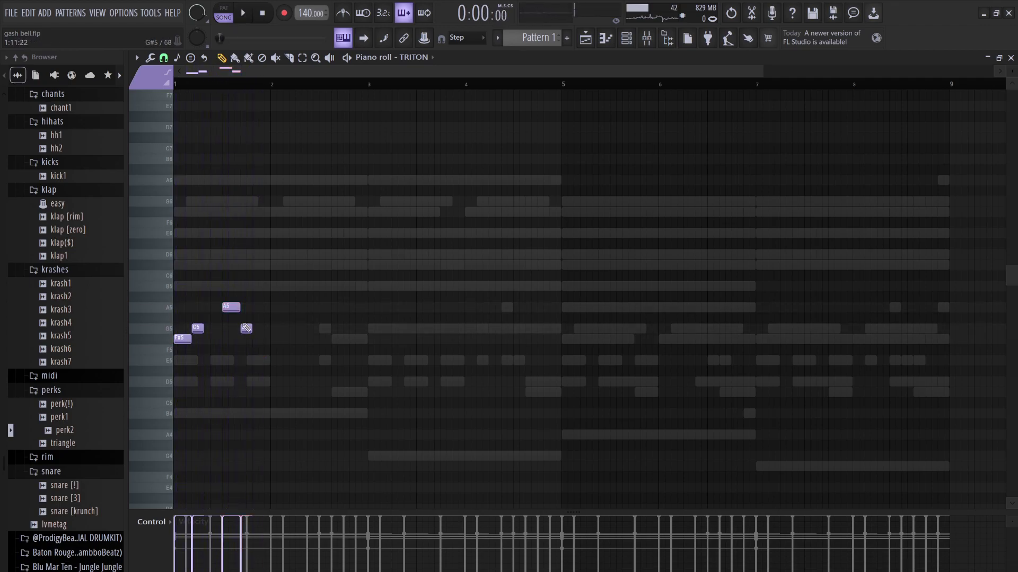
{"action": "left_click_drag", "start_coordinate": [246, 328], "coordinate": [247, 286]}
{"action": "key", "text": "space"}
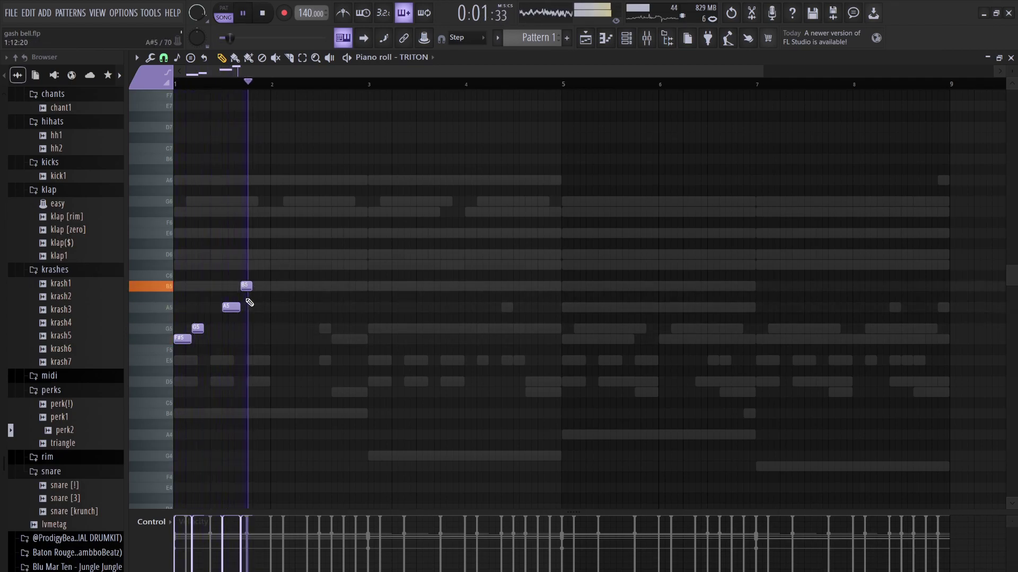
{"action": "key", "text": "space"}
{"action": "left_click_drag", "start_coordinate": [262, 357], "coordinate": [175, 245]}
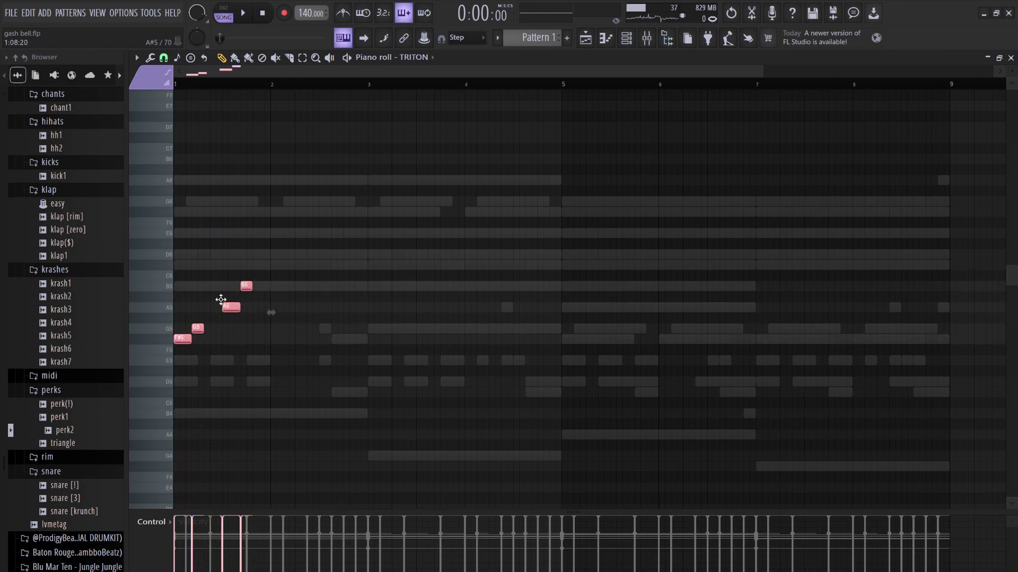
{"action": "key", "text": "space"}
{"action": "left_click", "coordinate": [245, 286]}
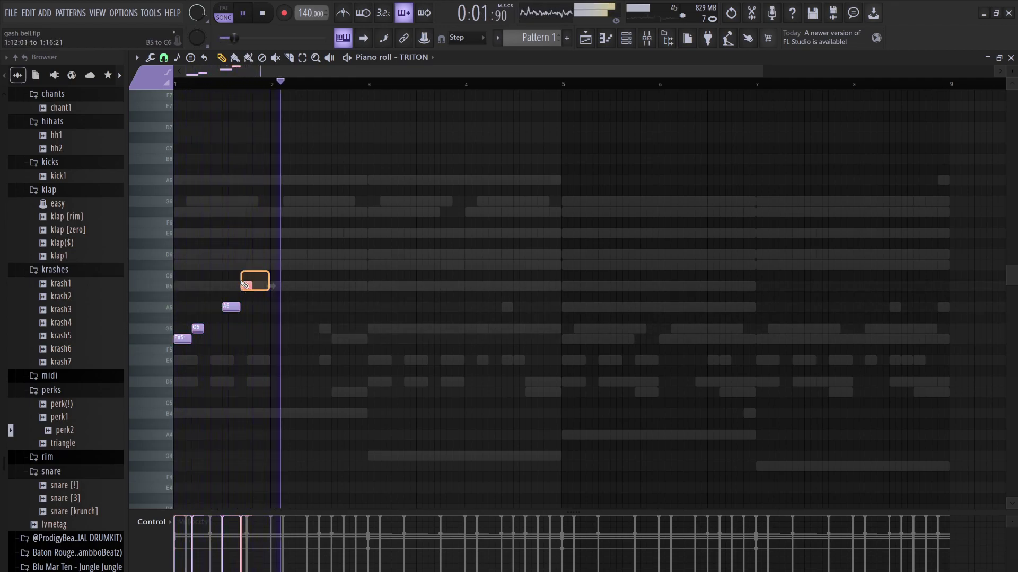
{"action": "key", "text": "Down"}
{"action": "key", "text": "Down"}
{"action": "key", "text": "Down"}
{"action": "key", "text": "Down"}
- Duplicate the four-note phrase from bar 1 into bar 2 and play it back
{"action": "key", "text": "ctrl+d"}
{"action": "key", "text": "space"}
{"action": "key", "text": "ctrl+a"}
{"action": "left_click_drag", "start_coordinate": [225, 307], "coordinate": [316, 328]}
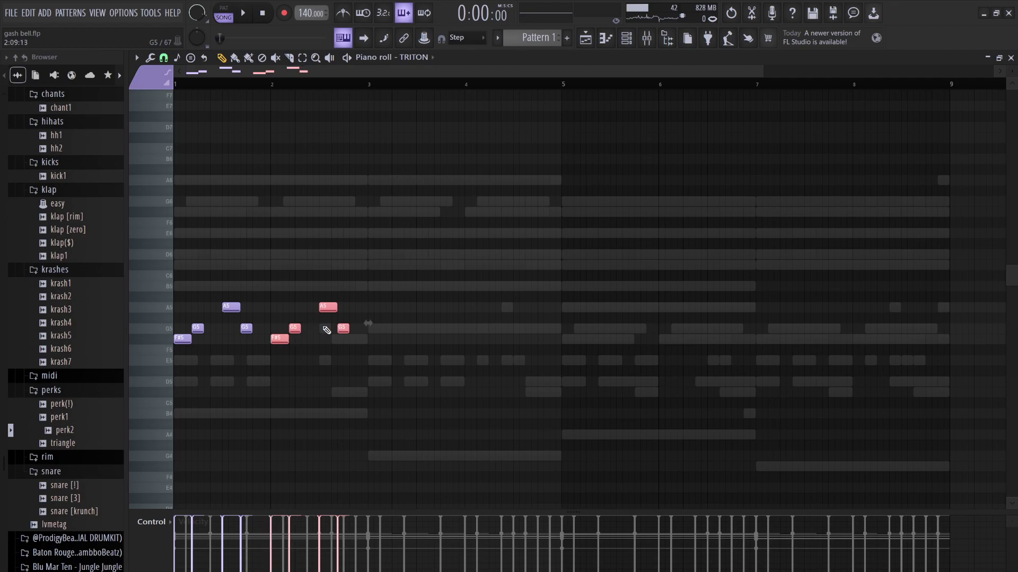
{"action": "key", "text": "space"}
{"action": "key", "text": "ctrl+d"}
{"action": "key", "text": "space"}
- Add a short closing note at the end of bar 2, try it on E5, and settle it on F#5
{"action": "left_click", "coordinate": [342, 328]}
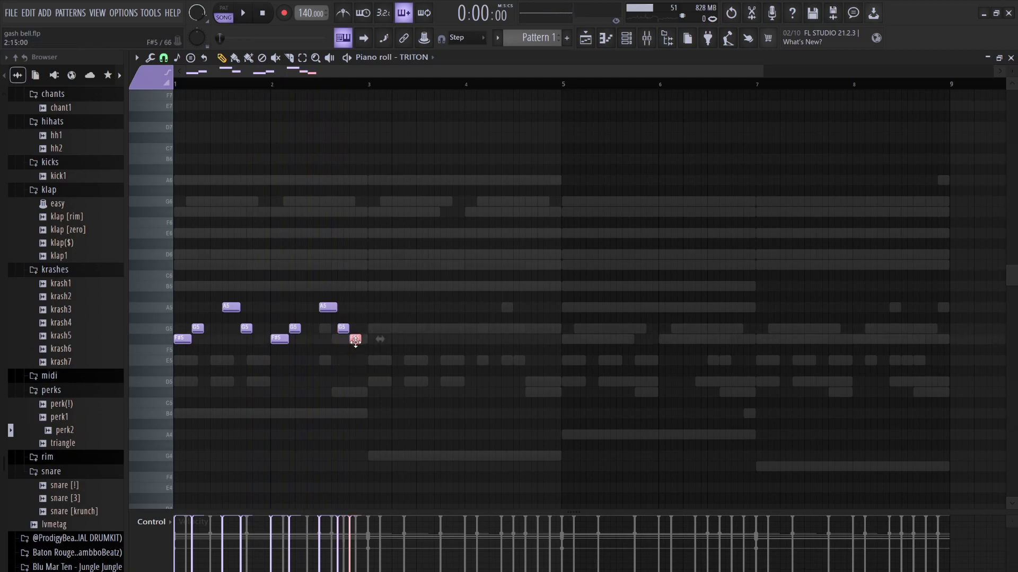
{"action": "left_click_drag", "start_coordinate": [358, 358], "coordinate": [358, 360]}
{"action": "key", "text": "space"}
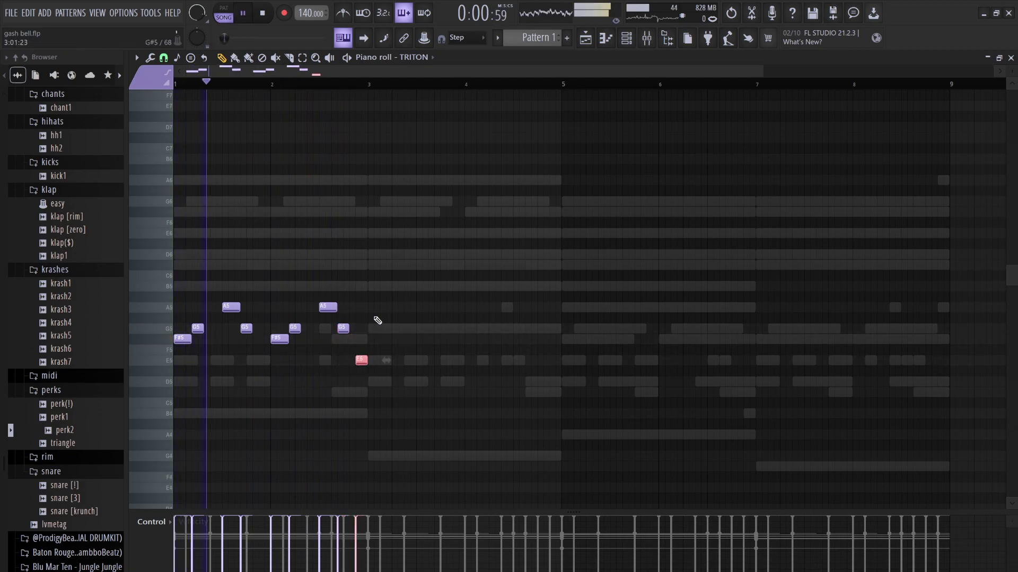
{"action": "key", "text": "ctrl+d"}
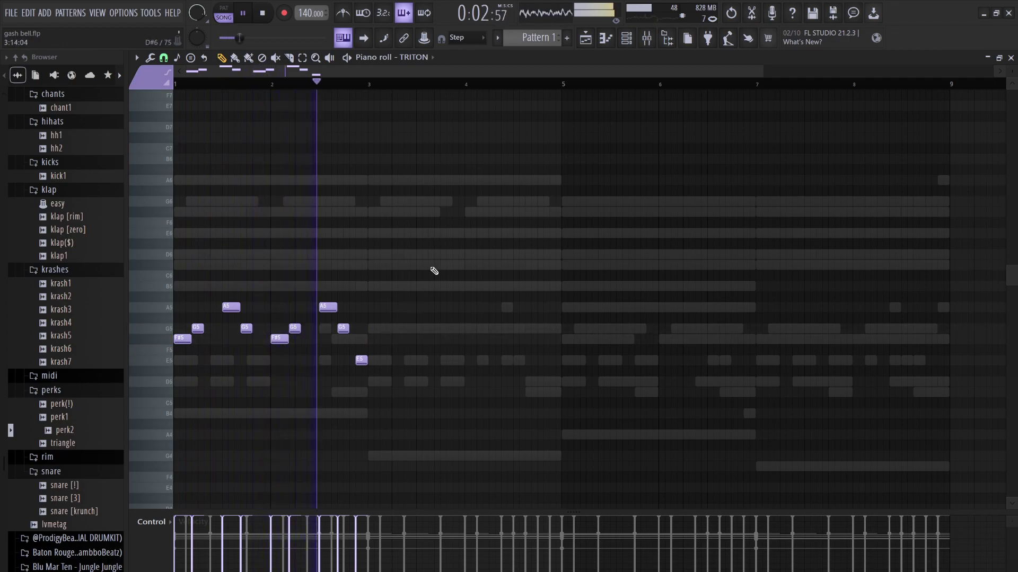
{"action": "key", "text": "space"}
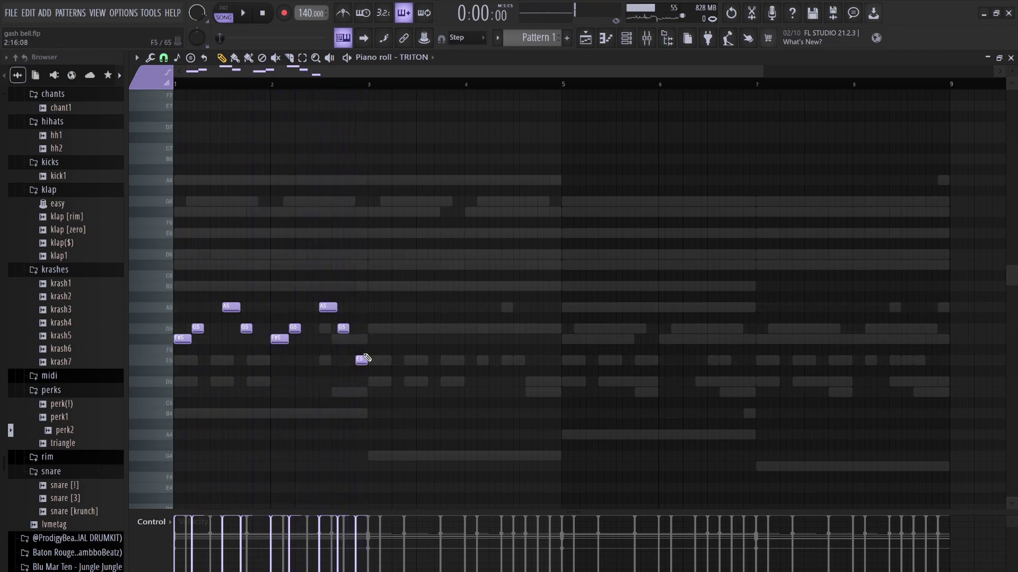
{"action": "left_click_drag", "start_coordinate": [361, 350], "coordinate": [361, 339]}
{"action": "key", "text": "space"}
{"action": "right_click", "coordinate": [359, 362]}
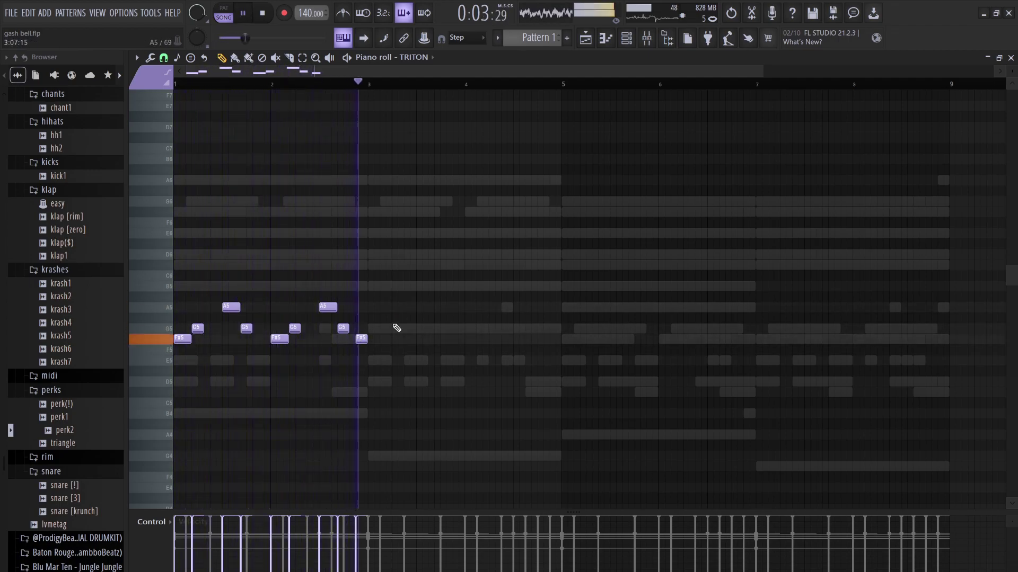
{"action": "key", "text": "space"}
- Duplicate the two-bar melody into bars 3 and 4 and try the melody in other octaves during playback
{"action": "key", "text": "ctrl+b"}
{"action": "key", "text": "space"}
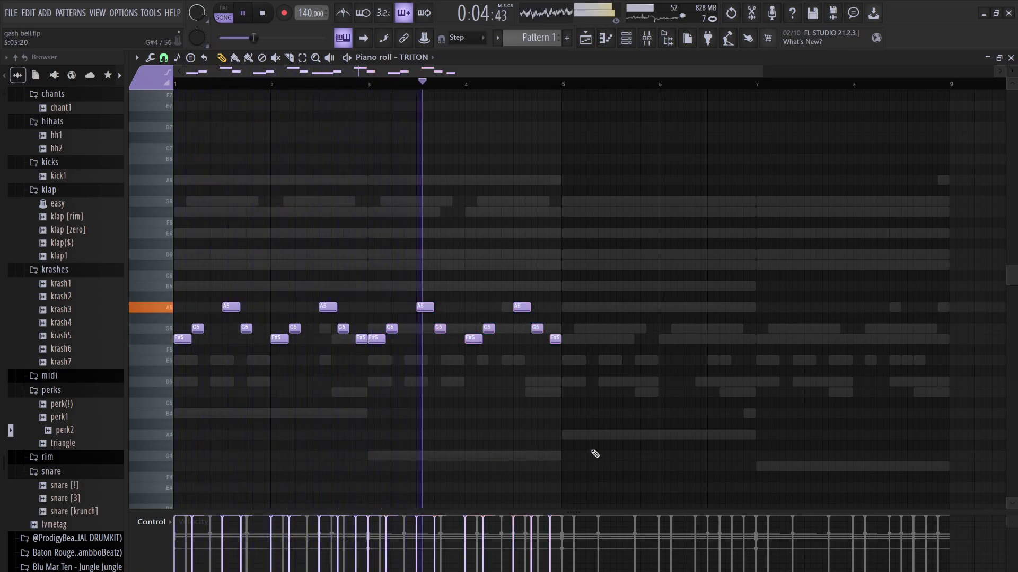
{"action": "key", "text": "ctrl+Down"}
{"action": "key", "text": "ctrl+Up"}
{"action": "key", "text": "ctrl+Up"}
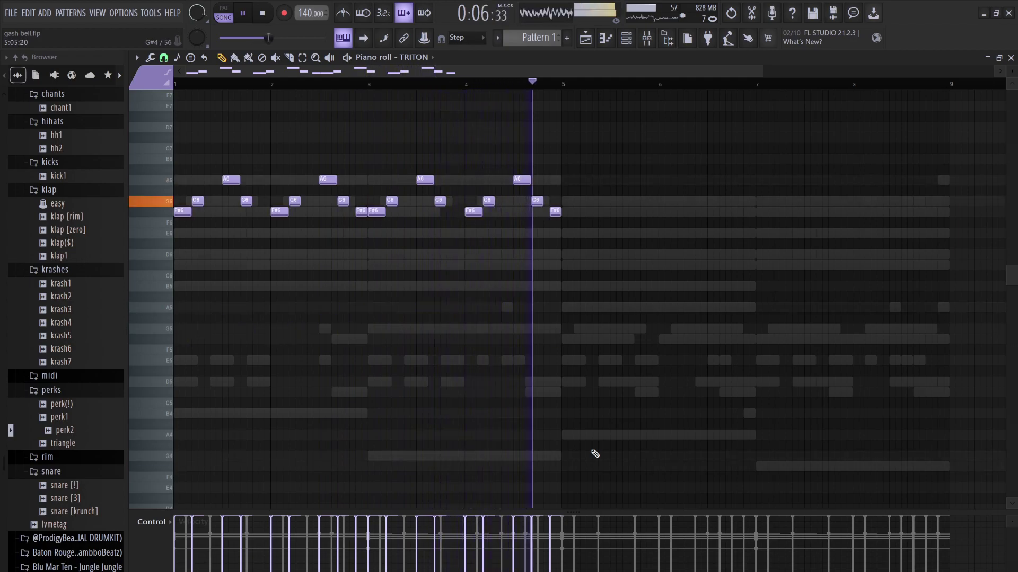
{"action": "key", "text": "ctrl+Down"}
- Layer a copy of the melody one octave higher and duplicate both layers through the end of bar 8
{"action": "left_click_drag", "start_coordinate": [595, 453], "coordinate": [193, 286]}
{"action": "key", "text": "ctrl+c"}
{"action": "key", "text": "ctrl+v"}
{"action": "key", "text": "ctrl+Up"}
{"action": "key", "text": "ctrl+d"}
{"action": "key", "text": "ctrl+b"}
{"action": "key", "text": "ctrl+d"}
{"action": "scroll", "coordinate": [663, 405], "scroll_direction": "down", "scroll_amount": 3}
{"action": "left_click_drag", "start_coordinate": [1011, 276], "coordinate": [1011, 268]}
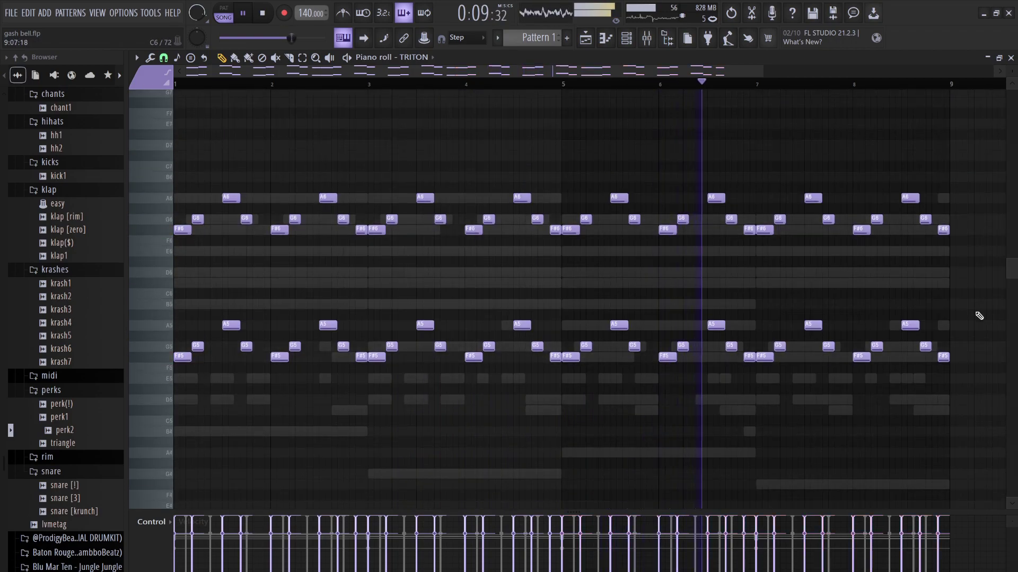
- Split the final F#5 and F#6 notes of bar 8 in half and lower the second halves to E5 and E6
{"action": "mouse_move", "coordinate": [954, 382]}
{"action": "left_mouse_down"}
{"action": "mouse_move", "coordinate": [955, 185]}
{"action": "mouse_move", "coordinate": [936, 363]}
{"action": "mouse_move", "coordinate": [949, 412]}
{"action": "mouse_move", "coordinate": [947, 402]}
{"action": "left_mouse_up"}
{"action": "right_click", "coordinate": [952, 323], "text": "ctrl"}
{"action": "key", "text": "ctrl+b"}
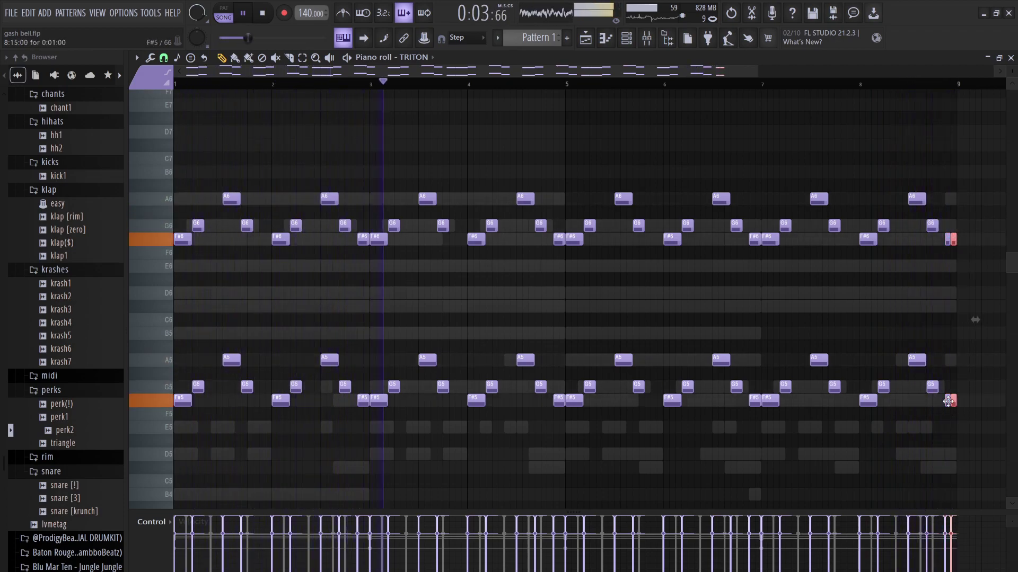
{"action": "key", "text": "shift+Down"}
{"action": "key", "text": "shift+Down"}
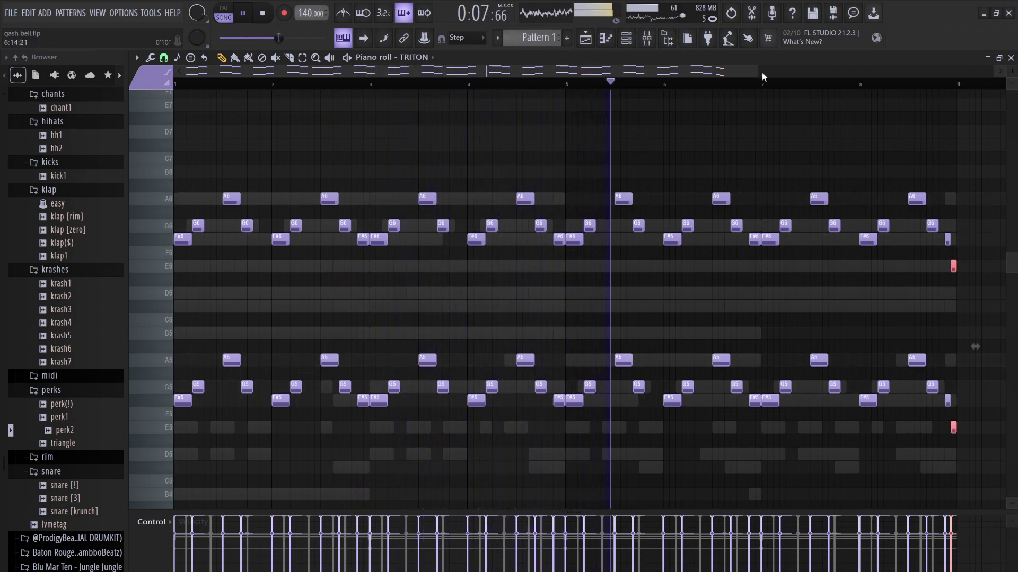
{"action": "left_click_drag", "start_coordinate": [759, 72], "coordinate": [925, 71]}
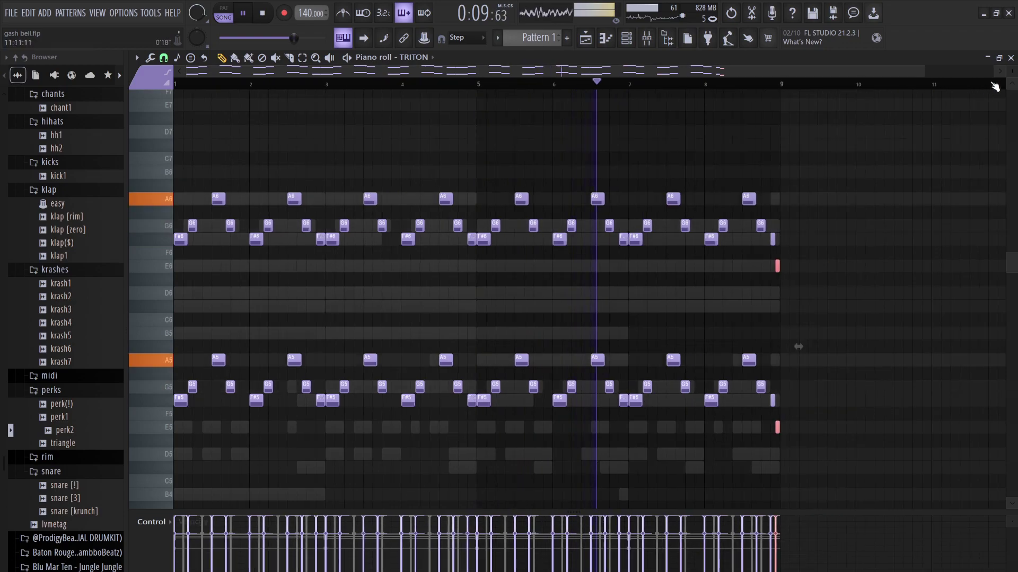
{"action": "scroll", "coordinate": [798, 346], "scroll_direction": "down", "scroll_amount": 3}
{"action": "scroll", "coordinate": [799, 341], "scroll_direction": "up", "scroll_amount": 2}
{"action": "scroll", "coordinate": [798, 345], "scroll_direction": "down", "scroll_amount": 1}
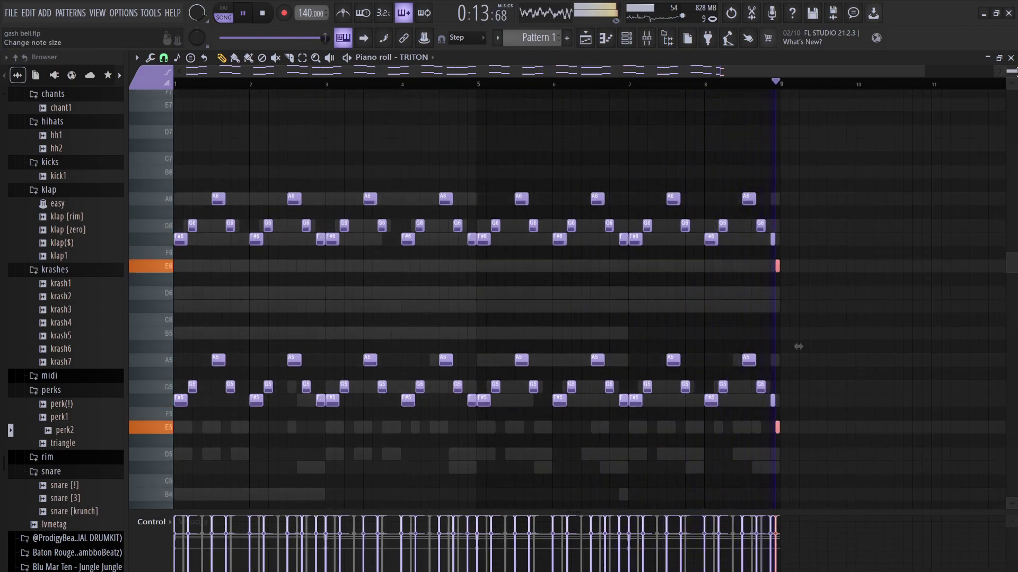
{"action": "scroll", "coordinate": [798, 345], "scroll_direction": "up", "scroll_amount": 1}
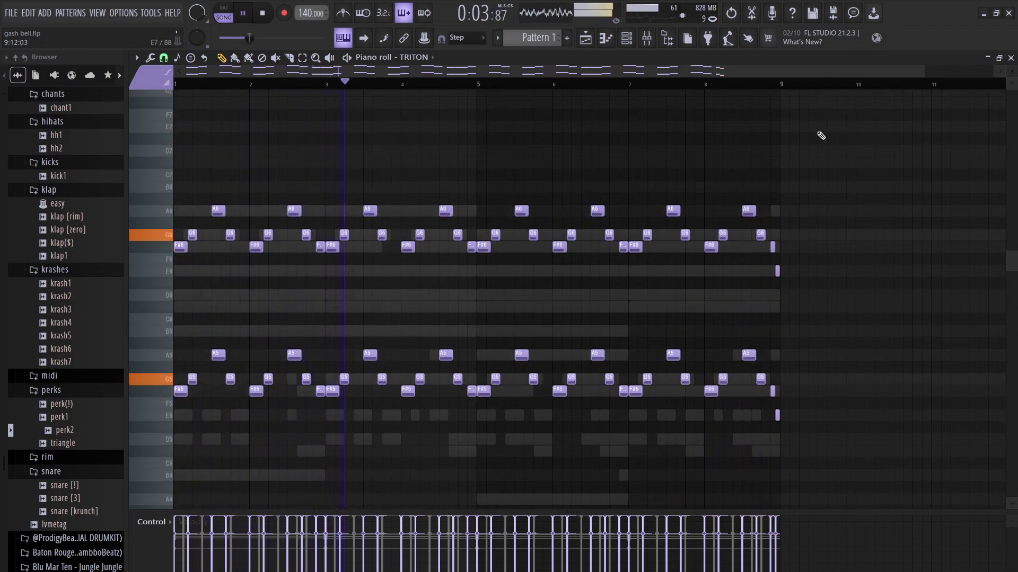
- Add a new Sampler channel in the channel rack and paste a copy of the TRITON notes into it
{"action": "left_click", "coordinate": [626, 39]}
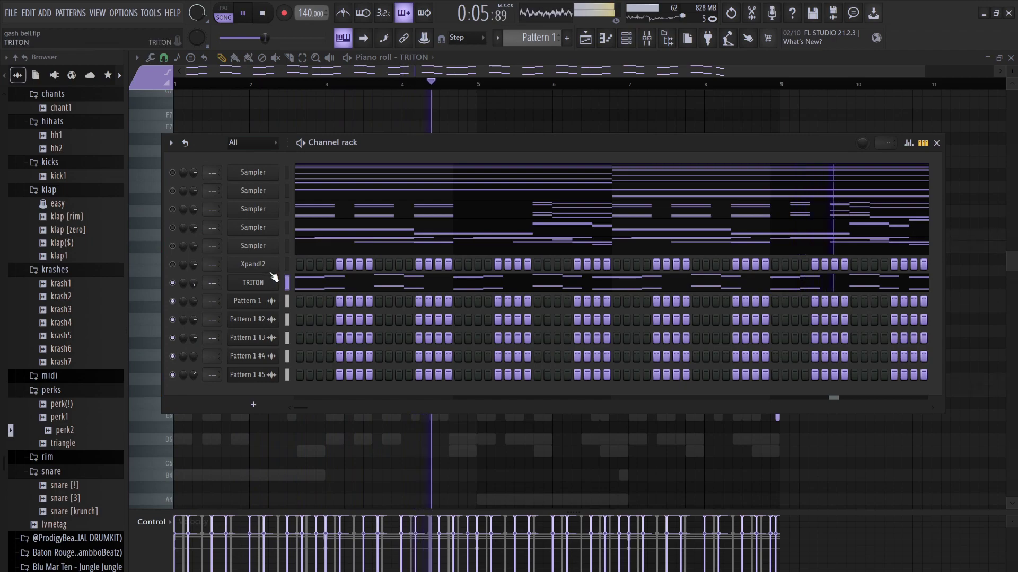
{"action": "key", "text": "alt+c"}
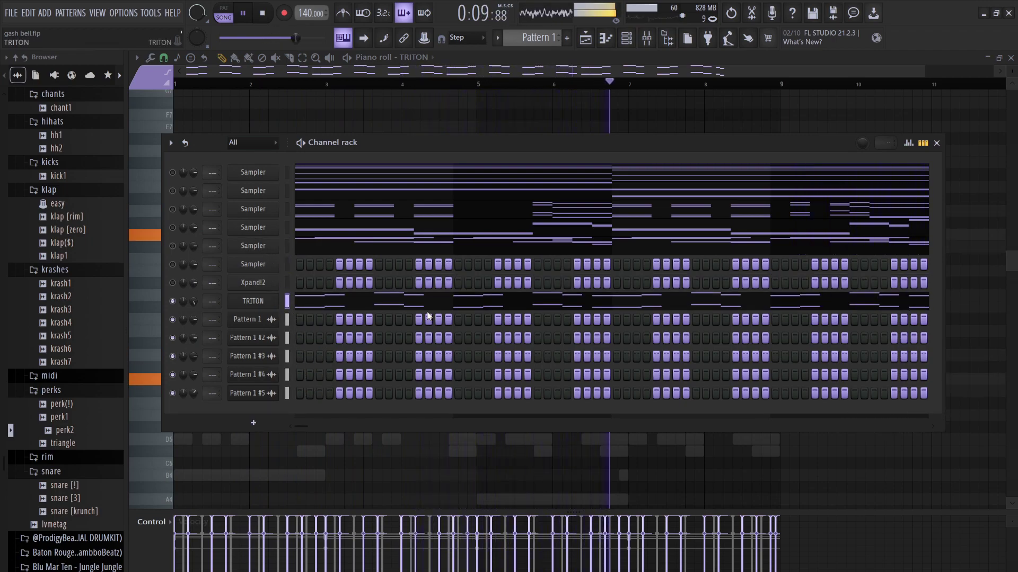
{"action": "left_click", "coordinate": [286, 265]}
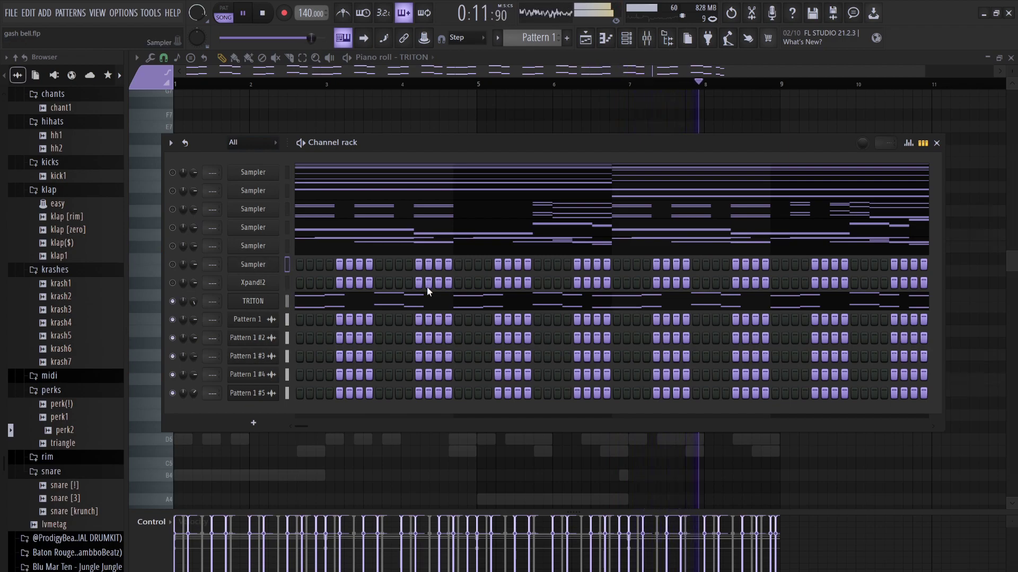
{"action": "key", "text": "ctrl+v"}
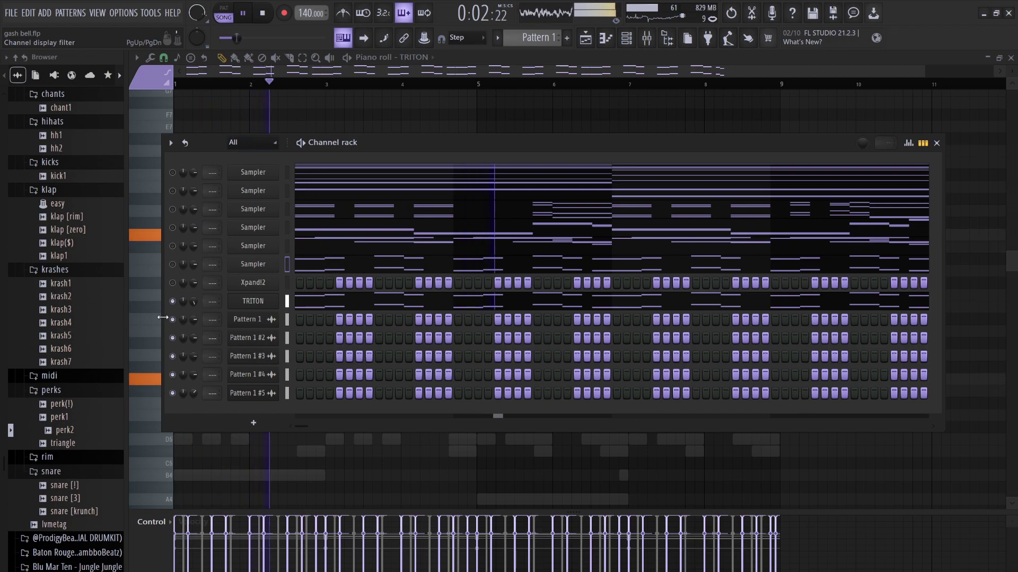
- Solo the TRITON channel, stop playback, and render the pattern to an audio clip
{"action": "left_click", "coordinate": [174, 301]}
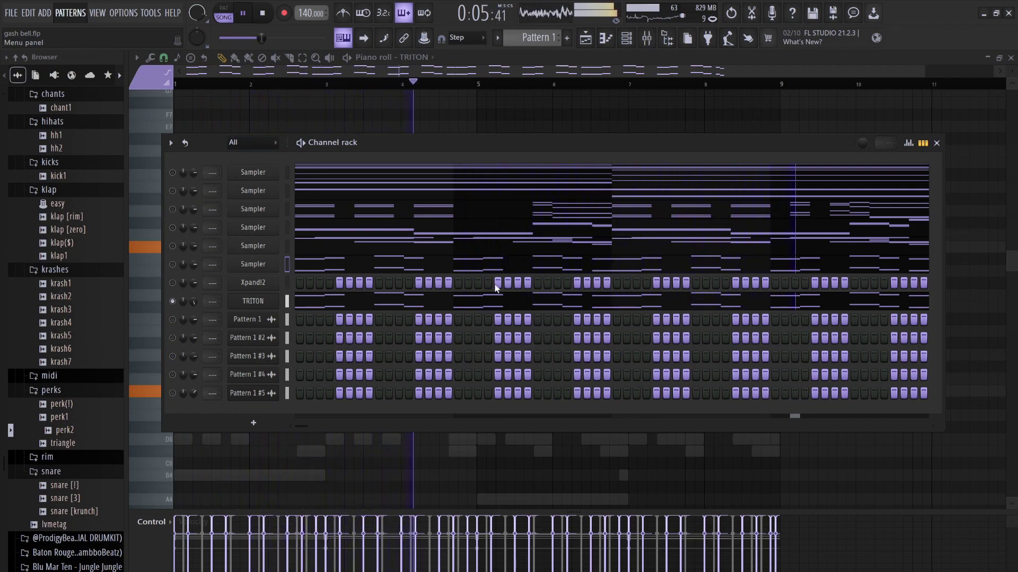
{"action": "key", "text": "space"}
{"action": "key", "text": "l"}
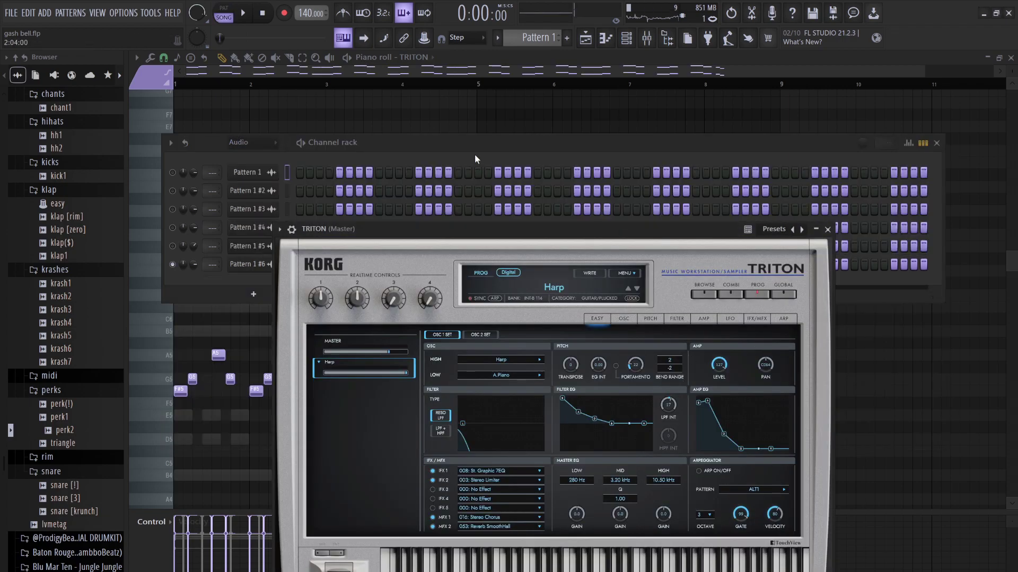
- Set the Pattern 1 #6 audio clip's declicking mode to Generic (bleeding) and unmute all the rendered audio clip channels
{"action": "left_click", "coordinate": [475, 155]}
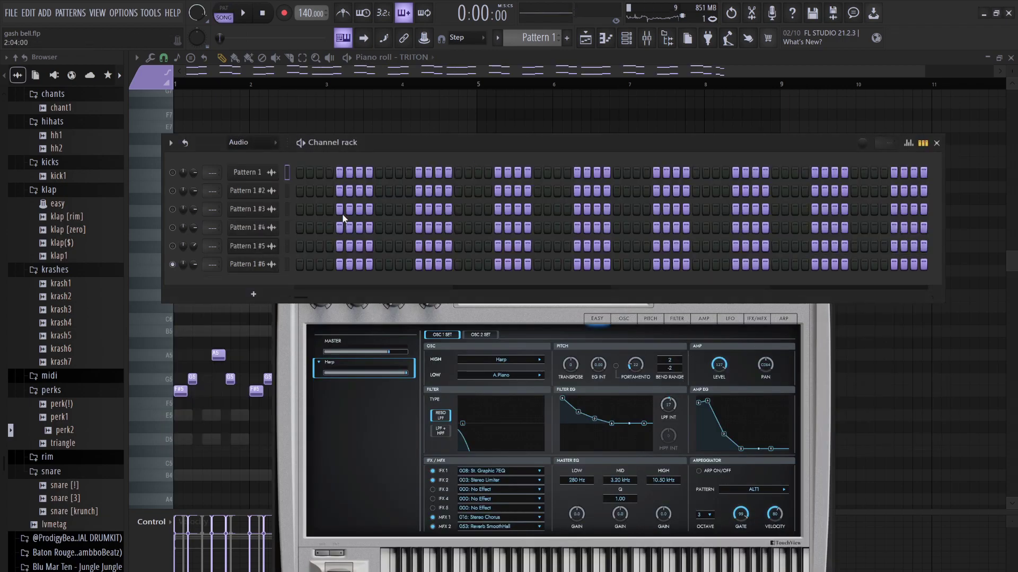
{"action": "left_click", "coordinate": [254, 267]}
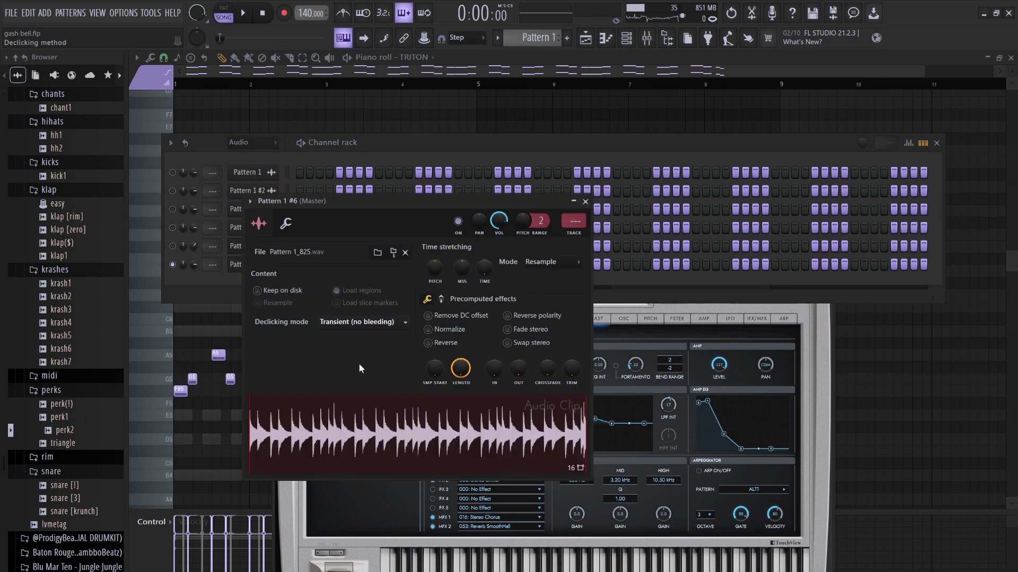
{"action": "left_click", "coordinate": [183, 253]}
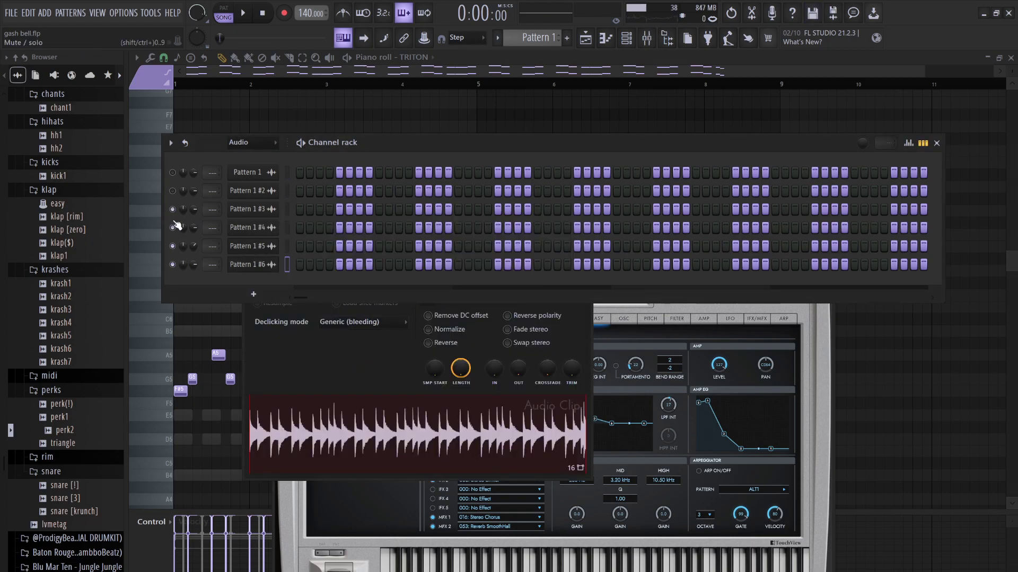
- Show all channels in the channel rack and cut the notes from the TRITON channel
{"action": "left_click", "coordinate": [270, 154]}
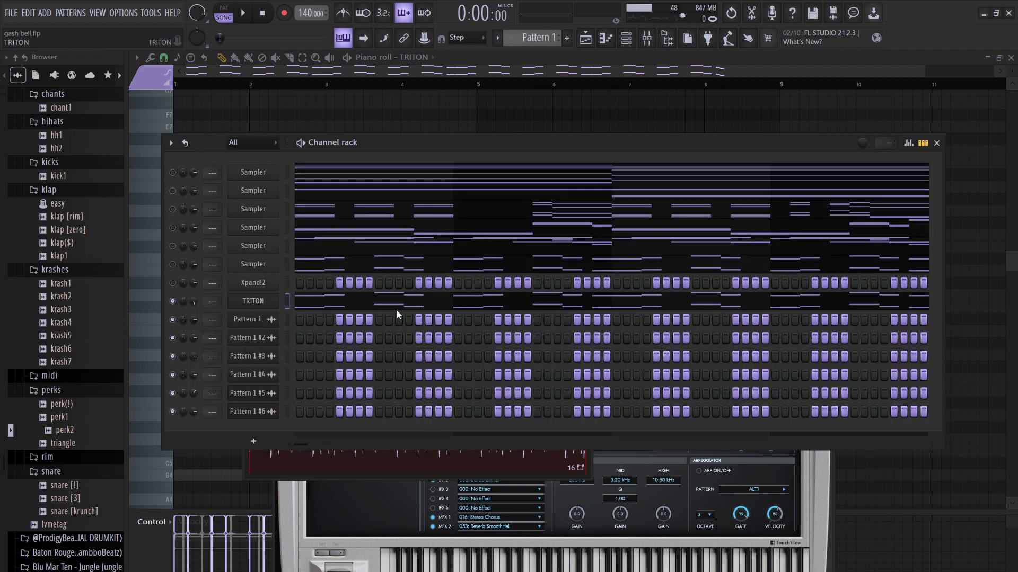
{"action": "key", "text": "ctrl+x"}
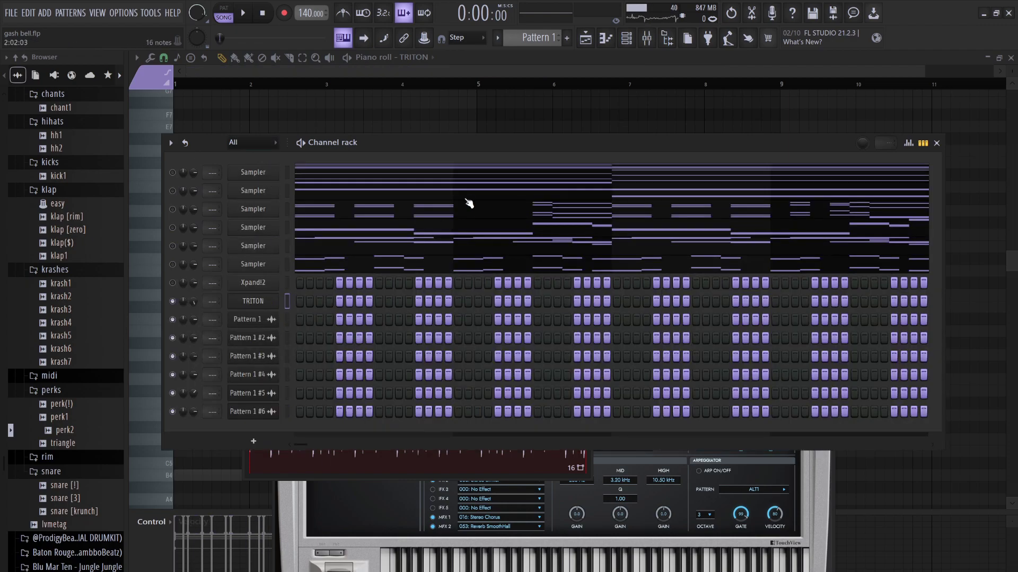
- Place the Pattern 1 #6 audio clip at the start of playlist Track 6 and move the Pattern 1 note clip to Track 8
{"action": "left_click", "coordinate": [594, 40]}
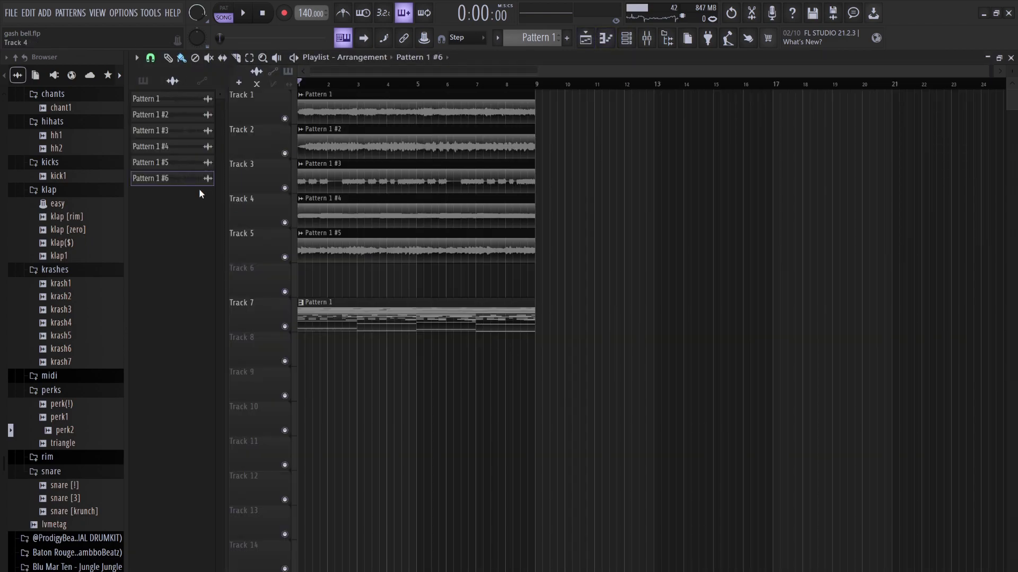
{"action": "left_click_drag", "start_coordinate": [285, 243], "coordinate": [282, 287]}
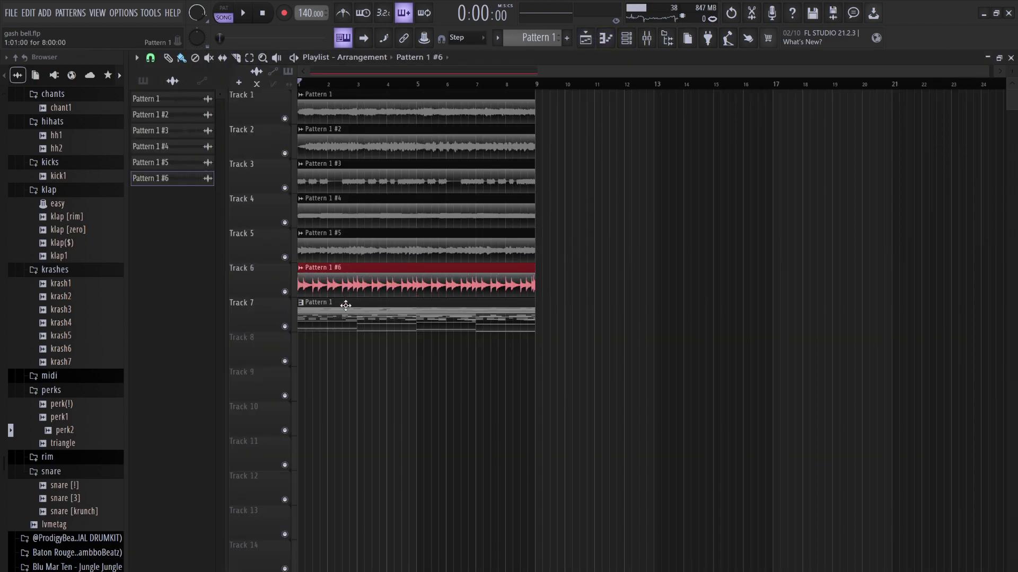
{"action": "left_click_drag", "start_coordinate": [337, 322], "coordinate": [337, 355]}
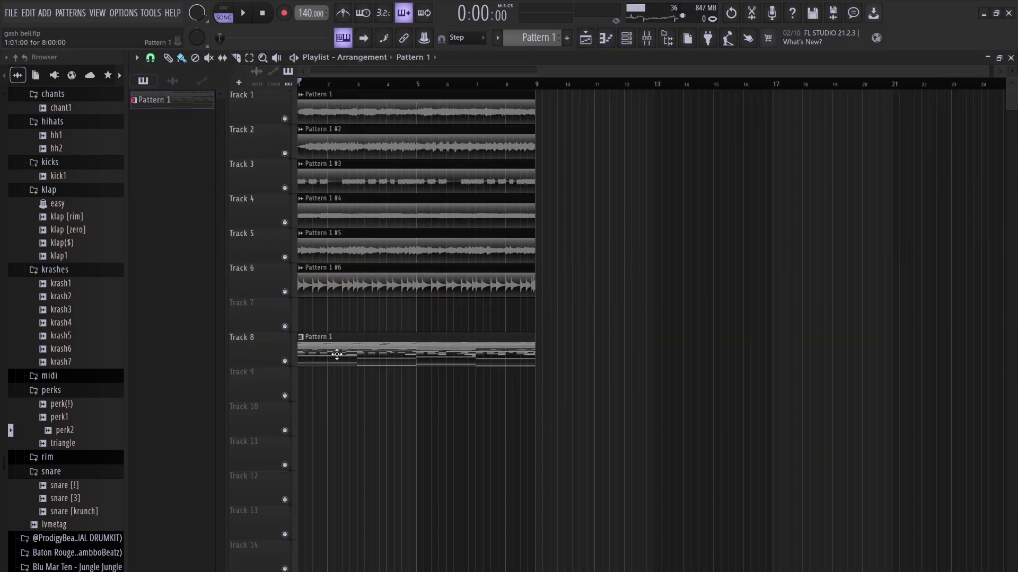
- Assign the six audio clip channels to mixer tracks 1 to 6 and route those tracks to Insert 7
{"action": "left_click", "coordinate": [636, 36]}
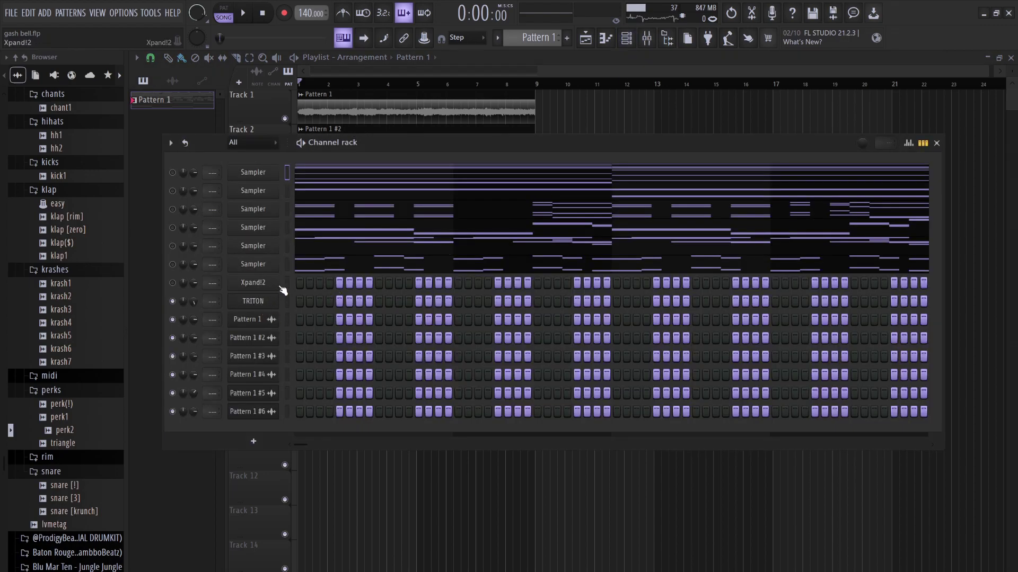
{"action": "left_click_drag", "start_coordinate": [286, 282], "coordinate": [288, 391]}
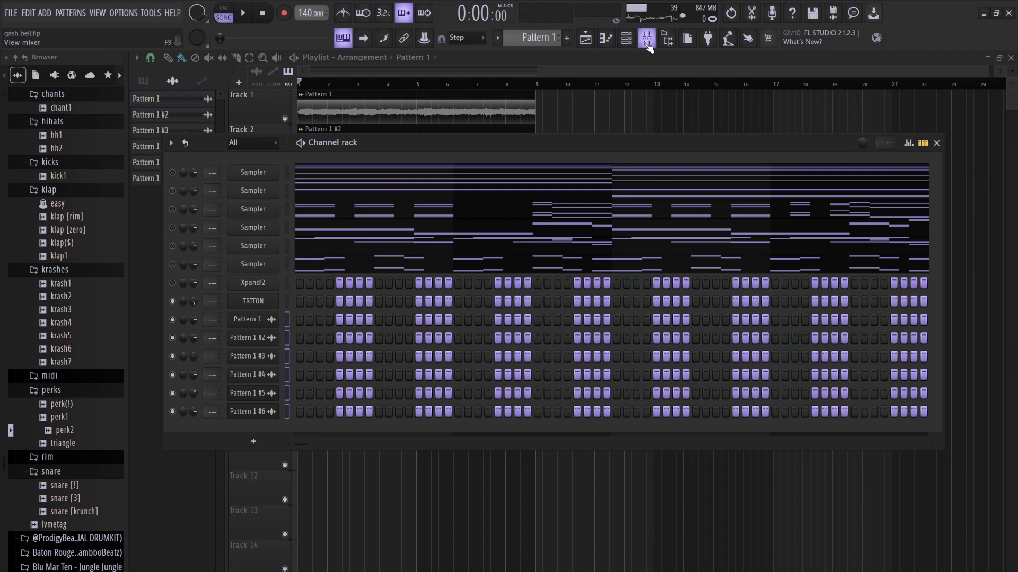
{"action": "left_click", "coordinate": [648, 45]}
{"action": "left_click", "coordinate": [220, 282]}
{"action": "key", "text": "ctrl+shift+l"}
{"action": "left_click_drag", "start_coordinate": [355, 275], "coordinate": [276, 275]}
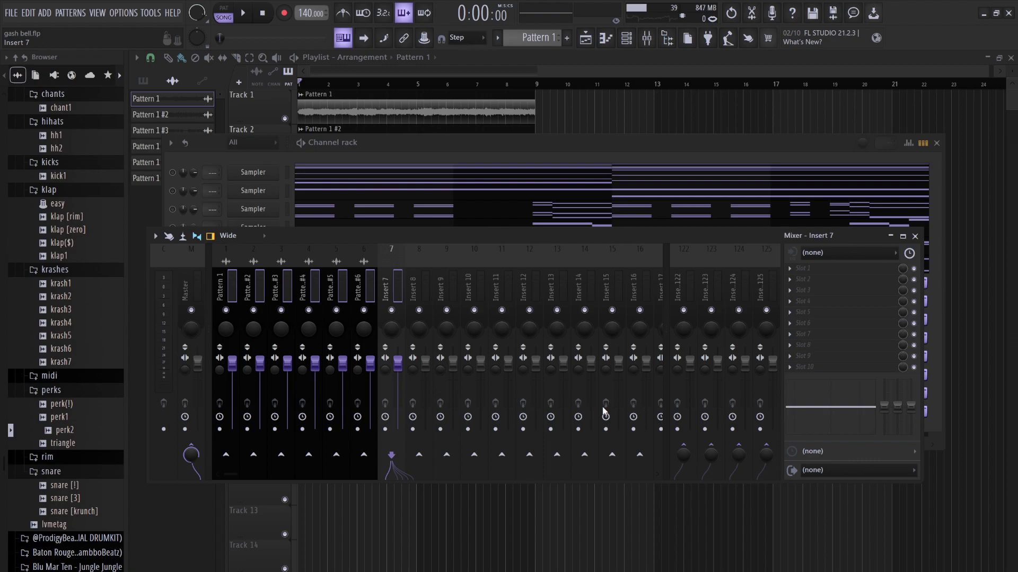
- Add Fruity soft clipper in slot 3 of the Master track and lower the Pattern 1 #2 to #6 volumes to 0%
{"action": "left_click", "coordinate": [186, 277]}
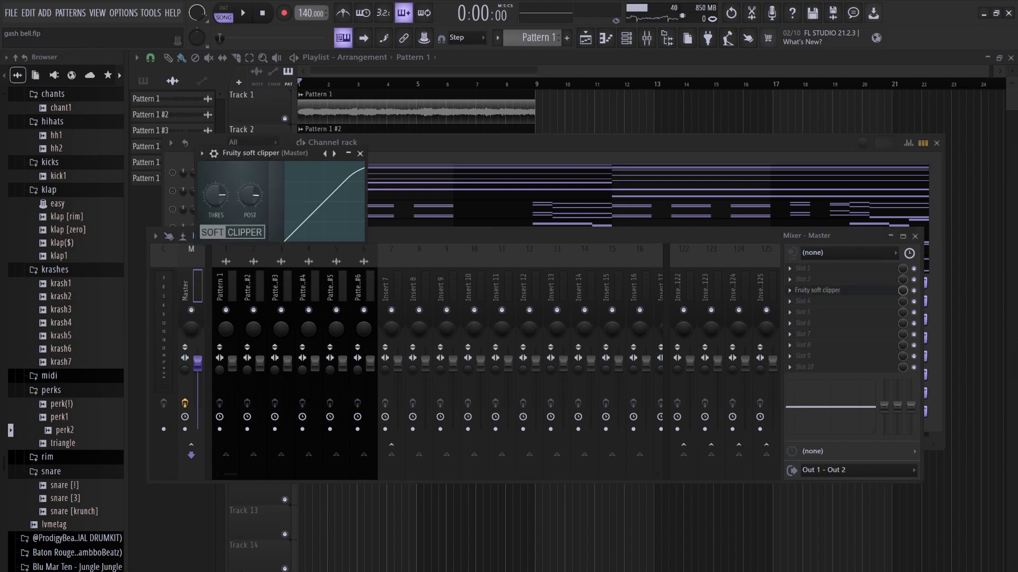
{"action": "left_click", "coordinate": [370, 282]}
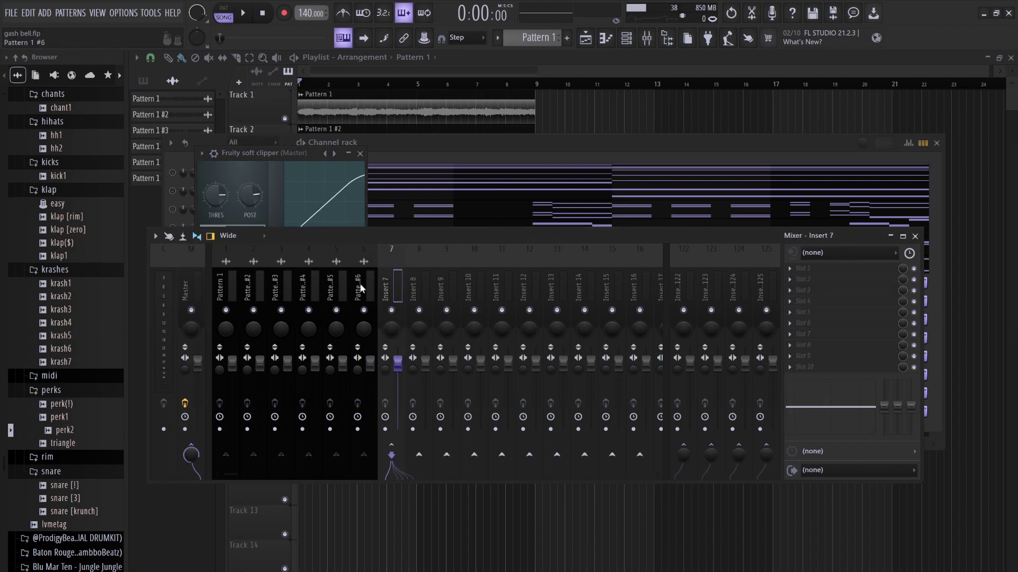
{"action": "left_click_drag", "start_coordinate": [344, 286], "coordinate": [266, 283]}
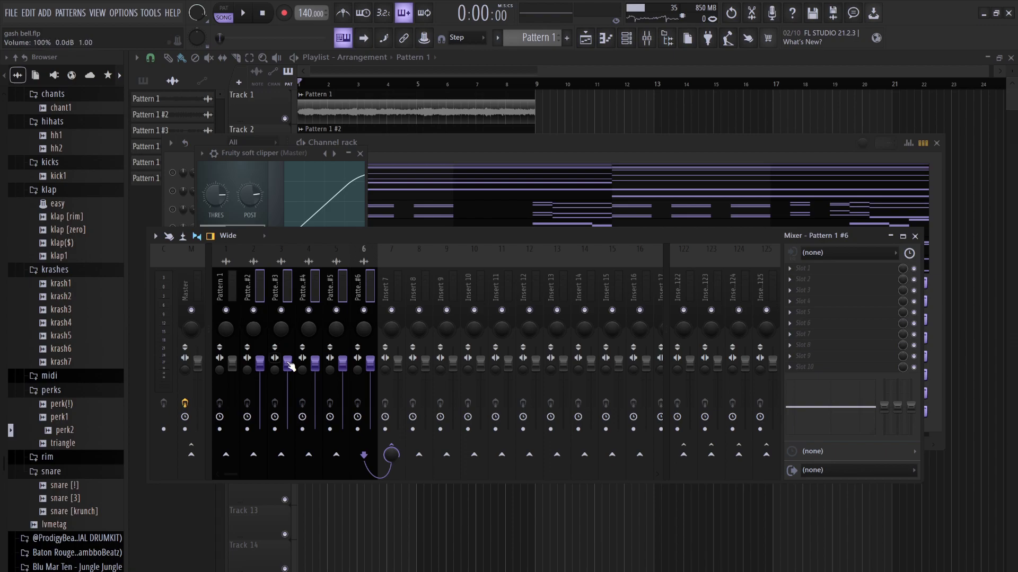
{"action": "left_click_drag", "start_coordinate": [291, 365], "coordinate": [293, 442]}
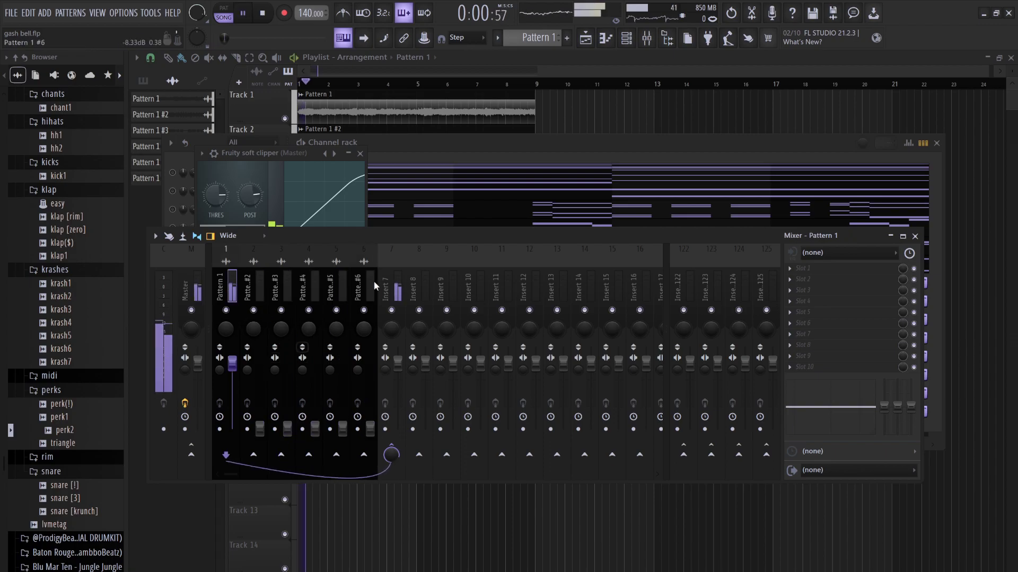
- Load Fruity parametric EQ 2 with HQ enabled in slot 4 of the Pattern 1 mixer track
{"action": "left_click", "coordinate": [423, 145]}
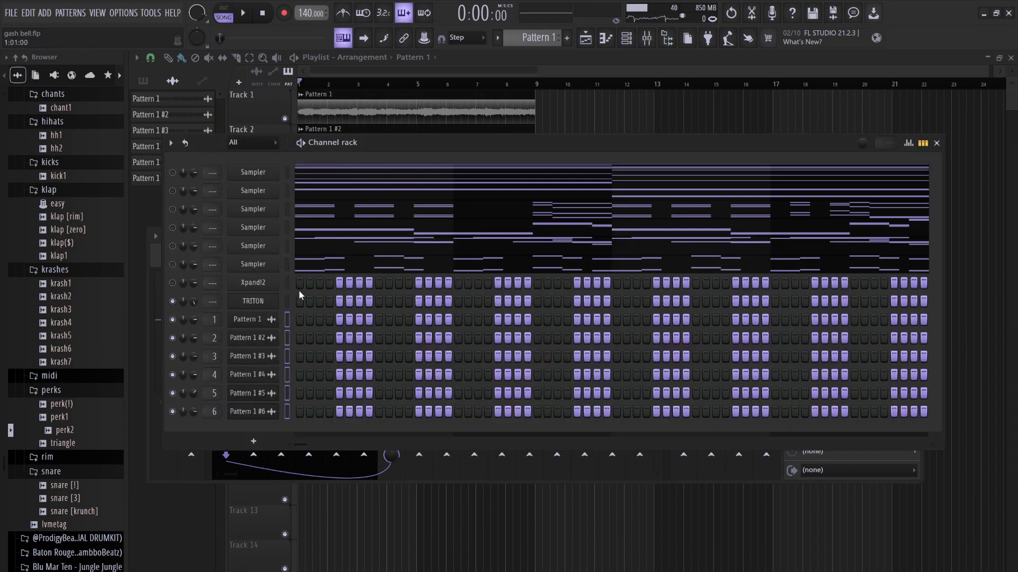
{"action": "key", "text": "space"}
{"action": "key", "text": "F9"}
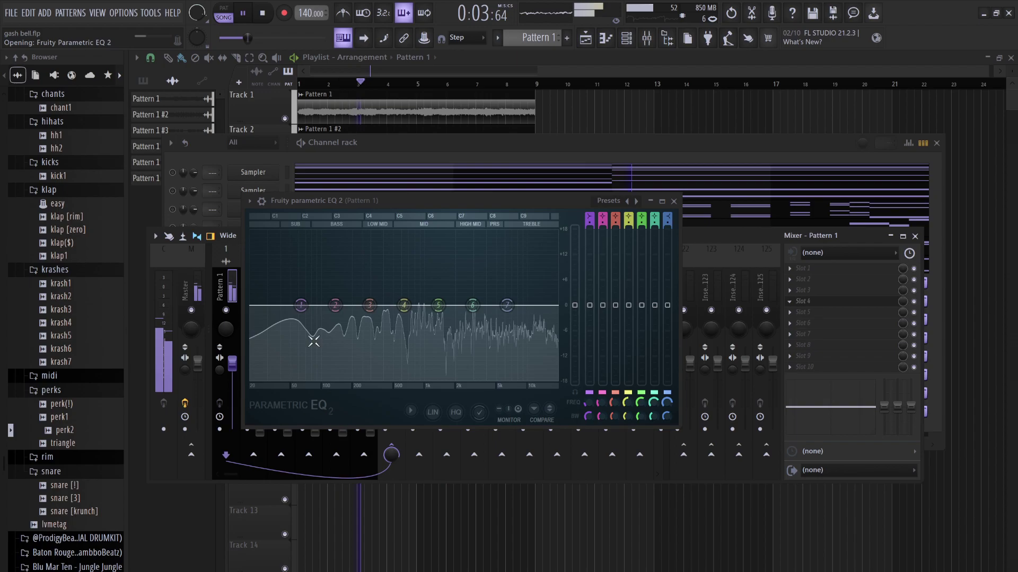
{"action": "key", "text": "space"}
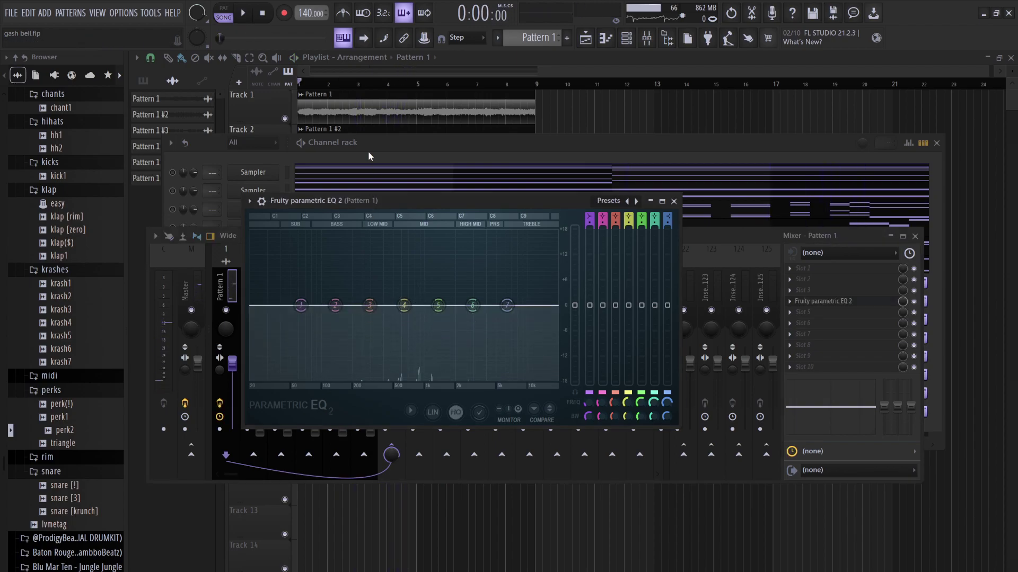
- Delete the Xpand!2 and TRITON channels and close the channel rack
{"action": "left_click", "coordinate": [370, 161]}
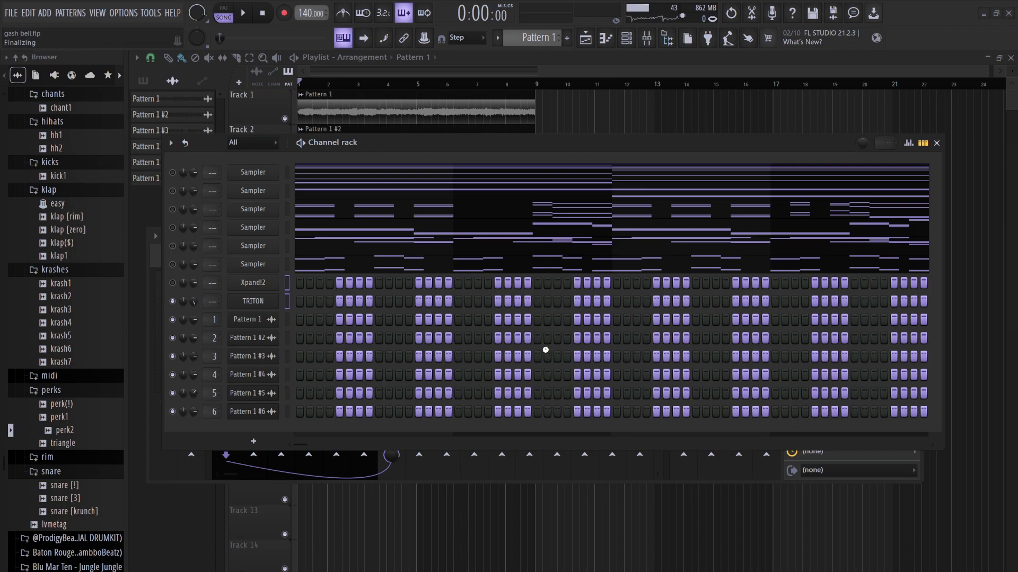
{"action": "key", "text": "alt+Delete"}
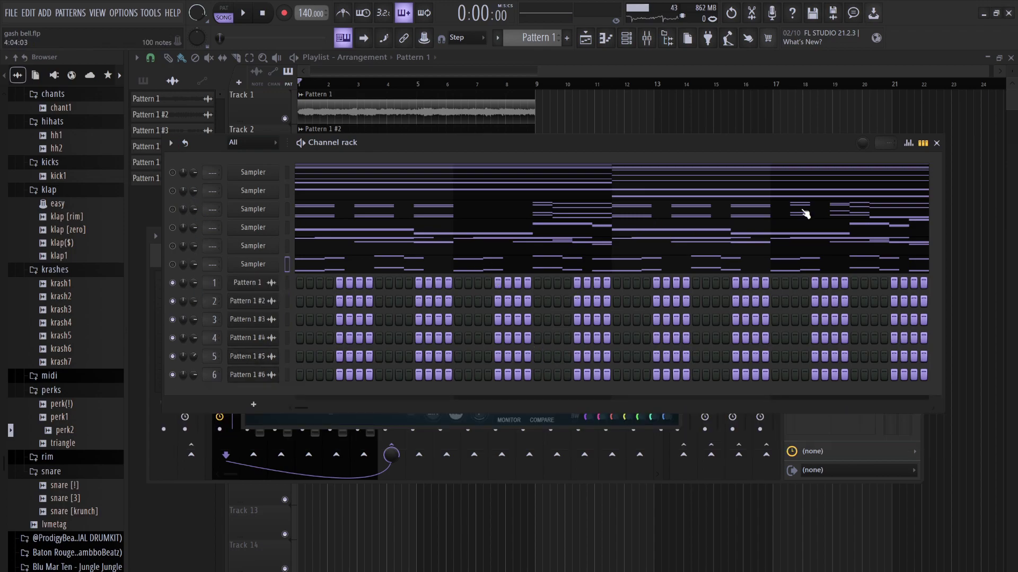
{"action": "left_click", "coordinate": [938, 144]}
- During playback, EQ Pattern 1 with a band 1 low cut, a band 4 boost, band 5 at 2.6 dB and 678 Hz, and reduced highs
{"action": "key", "text": "space"}
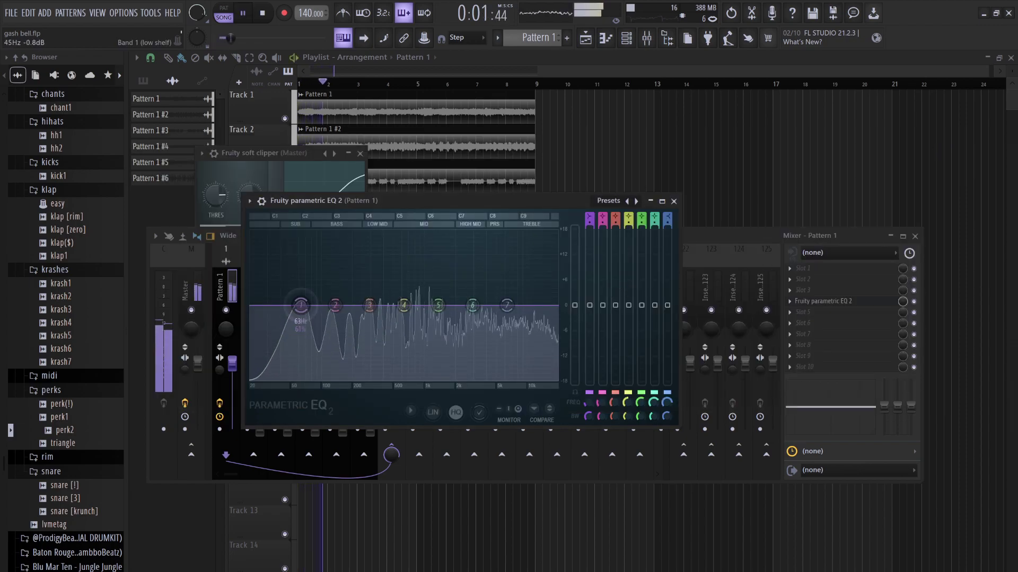
{"action": "scroll", "coordinate": [274, 385], "scroll_direction": "down", "scroll_amount": 2}
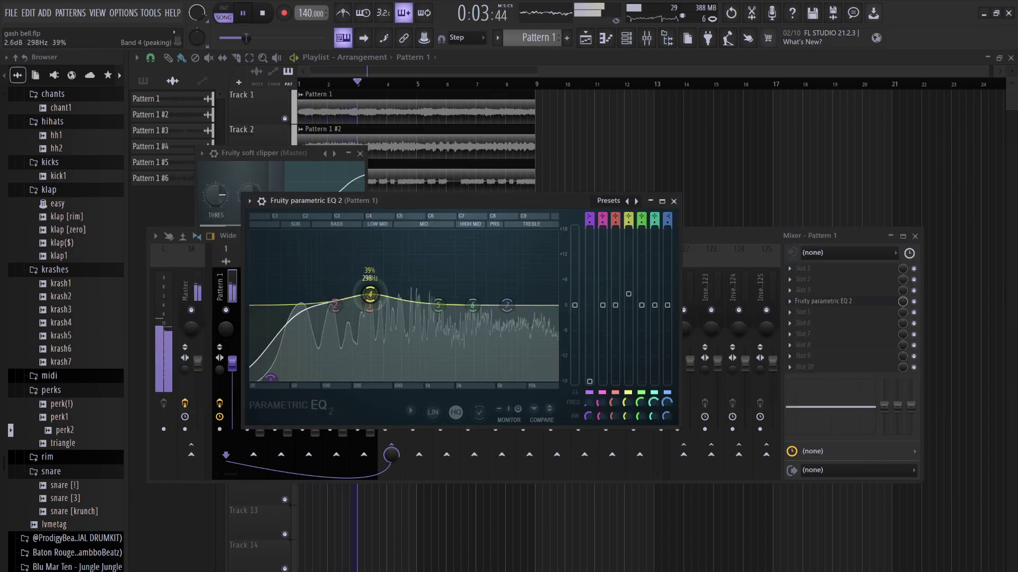
{"action": "left_click_drag", "start_coordinate": [438, 305], "coordinate": [406, 294]}
{"action": "left_click_drag", "start_coordinate": [507, 306], "coordinate": [554, 330]}
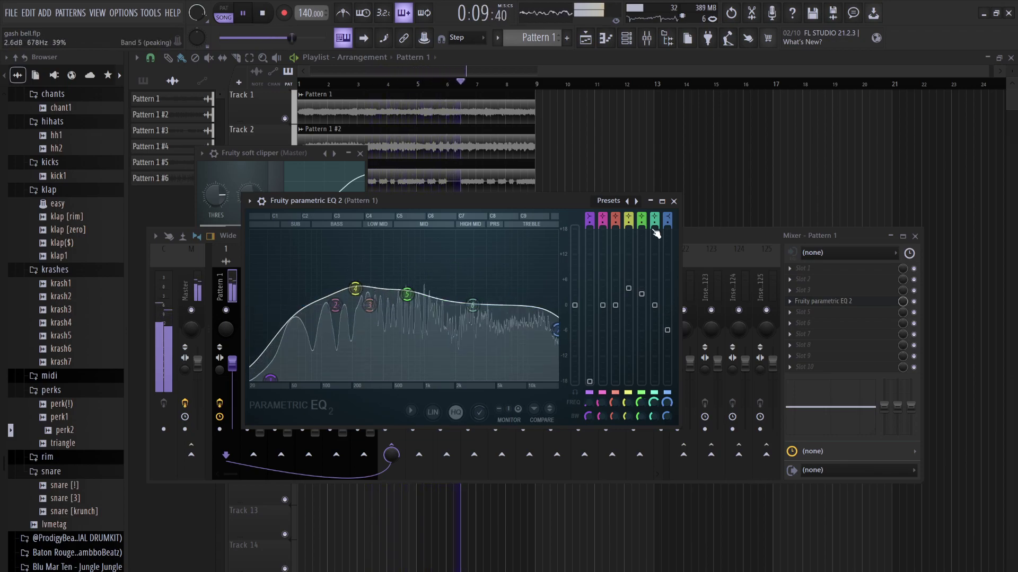
{"action": "left_click", "coordinate": [674, 201]}
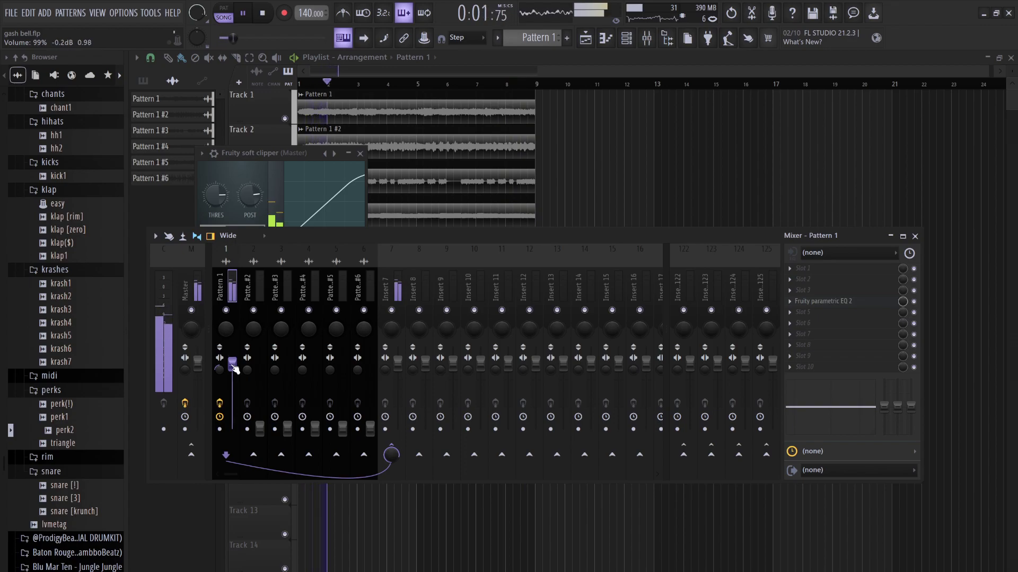
- Bring Pattern 1 #2 up in volume, pan it slightly left, and EQ it with low and high cuts plus band 5 and 6 boosts
{"action": "left_click", "coordinate": [260, 364]}
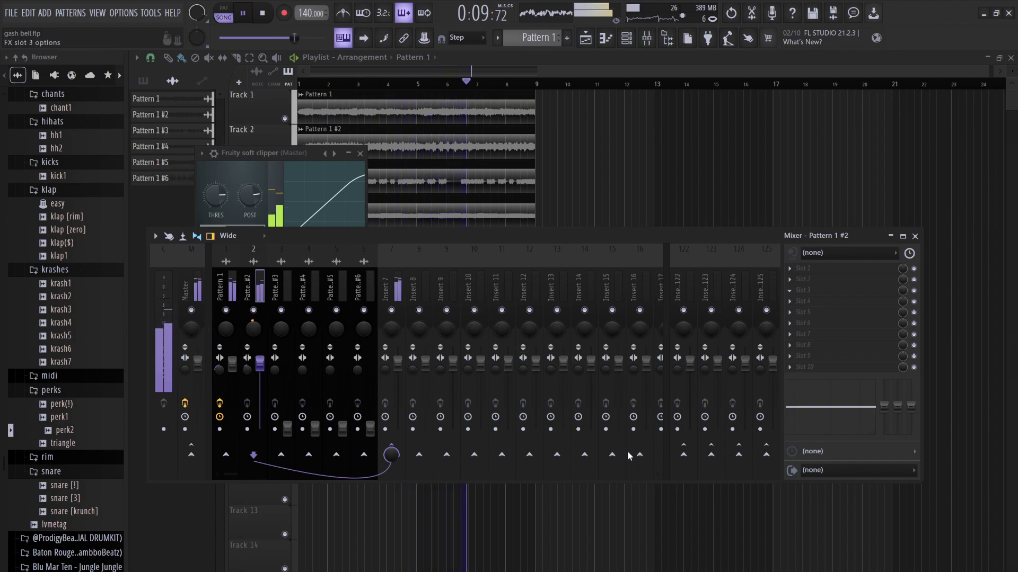
{"action": "left_click_drag", "start_coordinate": [192, 194], "coordinate": [250, 270]}
{"action": "left_click_drag", "start_coordinate": [332, 200], "coordinate": [435, 260]}
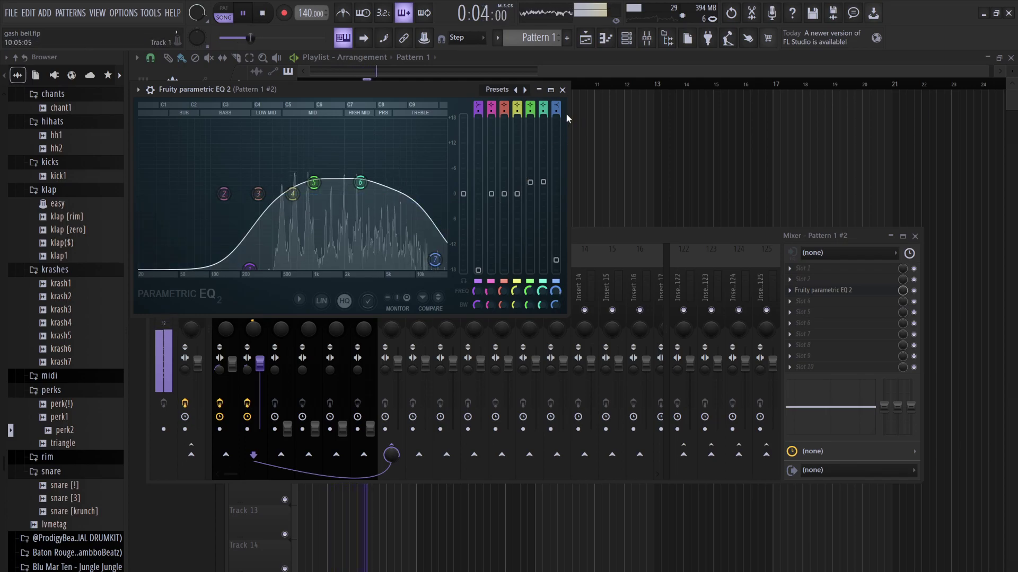
{"action": "left_click", "coordinate": [562, 90]}
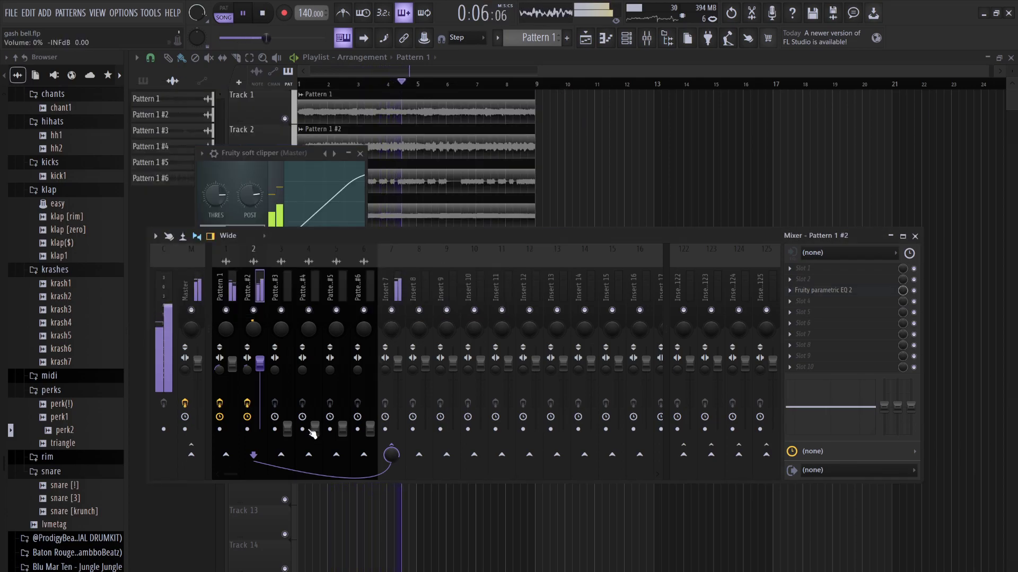
- Raise the Pattern 1 #3 volume to slightly below the other layers and pan it about 6% right
{"action": "left_click_drag", "start_coordinate": [296, 434], "coordinate": [288, 373]}
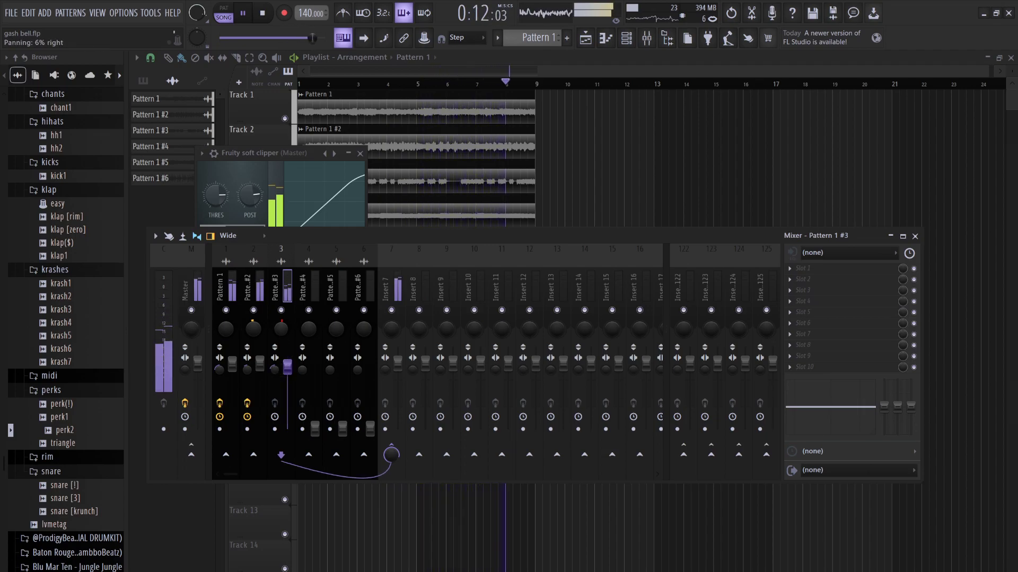
{"action": "left_click_drag", "start_coordinate": [287, 366], "coordinate": [289, 374]}
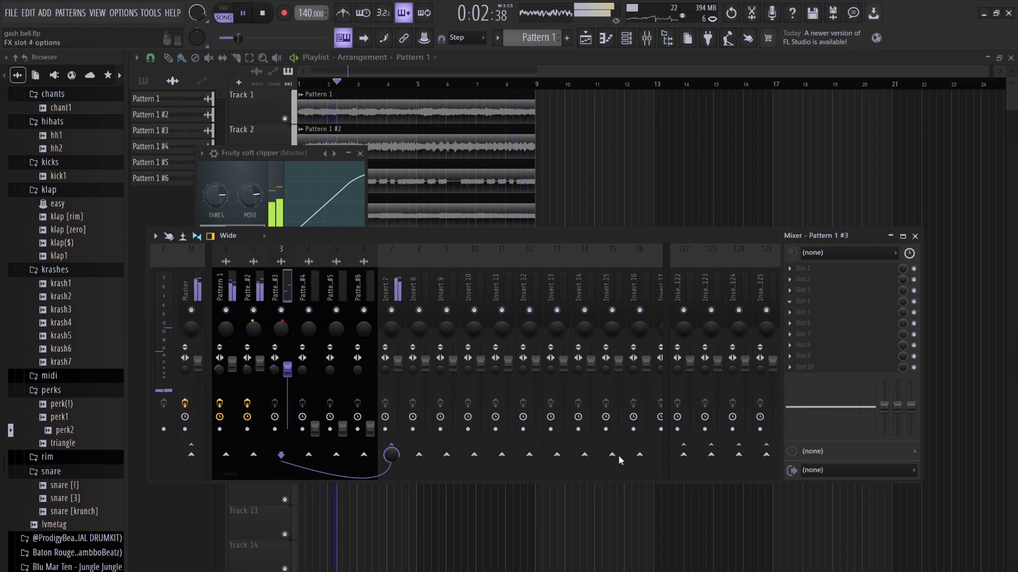
- Add a Fruity parametric EQ 2 in slot 4 of Pattern 1 #3, cutting lows and highs and boosting two mid bands
{"action": "left_click_drag", "start_coordinate": [237, 243], "coordinate": [279, 323]}
{"action": "left_click_drag", "start_coordinate": [376, 244], "coordinate": [359, 225]}
{"action": "left_click_drag", "start_coordinate": [410, 244], "coordinate": [499, 322]}
{"action": "left_click_drag", "start_coordinate": [417, 223], "coordinate": [418, 228]}
{"action": "left_click_drag", "start_coordinate": [356, 225], "coordinate": [351, 229]}
- Raise the Pattern 1 #4 volume and EQ it in slot 3 with low and high cuts and boosts on bands 5 and 6
{"action": "left_click", "coordinate": [319, 431]}
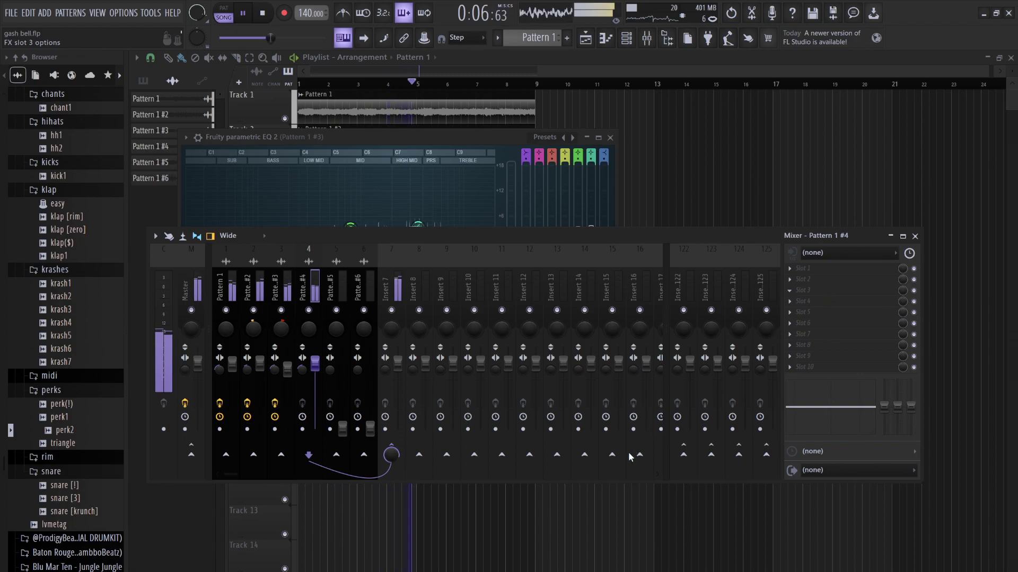
{"action": "left_click_drag", "start_coordinate": [253, 259], "coordinate": [335, 333]}
{"action": "left_click_drag", "start_coordinate": [425, 257], "coordinate": [506, 331]}
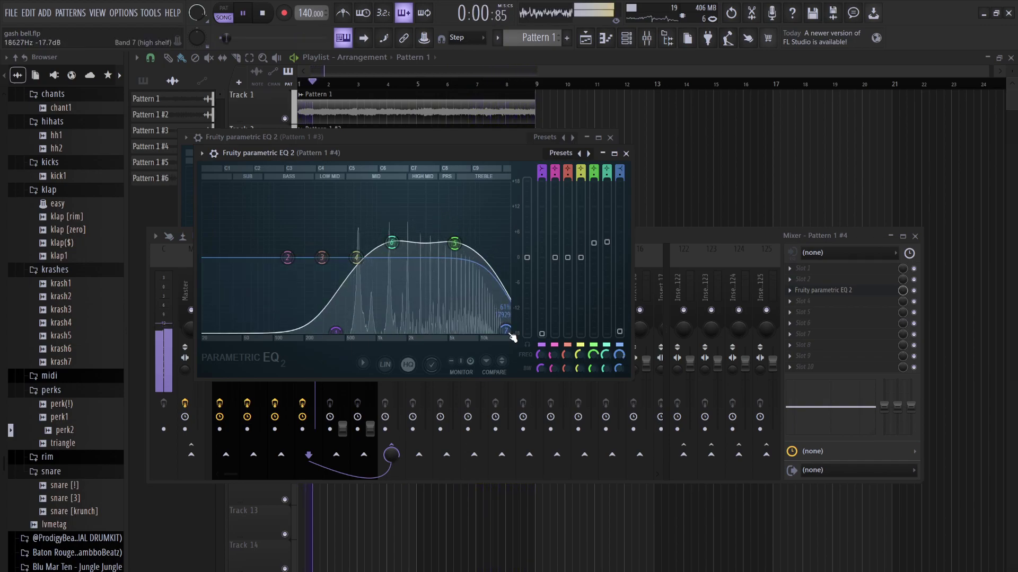
{"action": "left_click", "coordinate": [626, 153]}
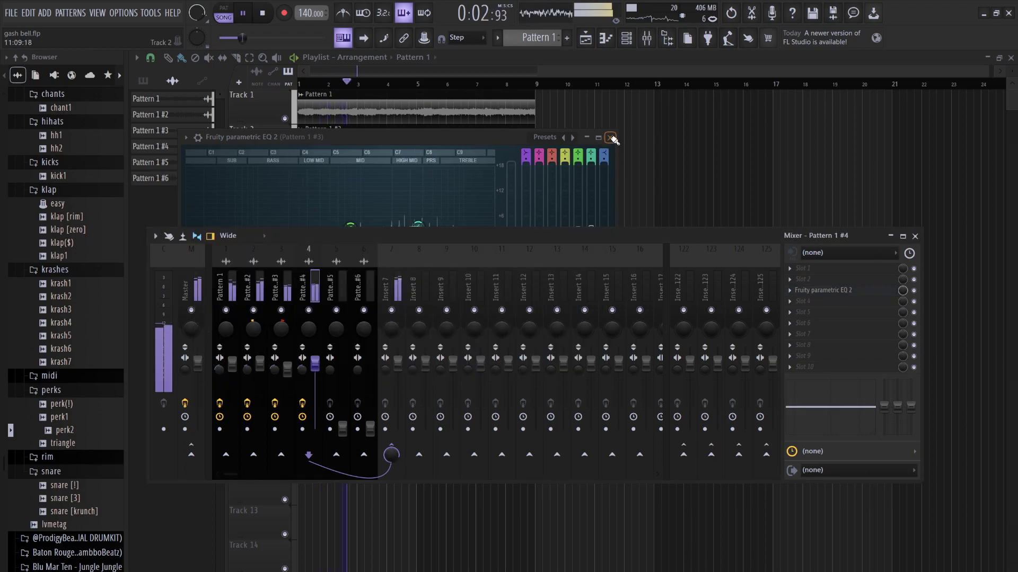
{"action": "left_click", "coordinate": [611, 138]}
{"action": "left_click", "coordinate": [314, 281]}
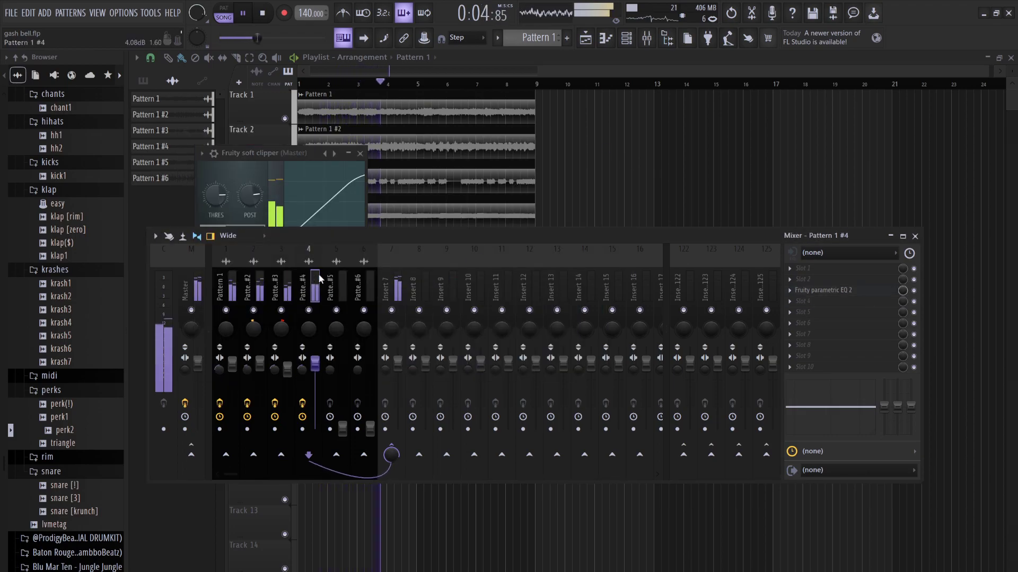
- Raise the Pattern 1 #5 volume to slightly below the neighbouring layers and pan it slightly left
{"action": "left_click", "coordinate": [336, 275]}
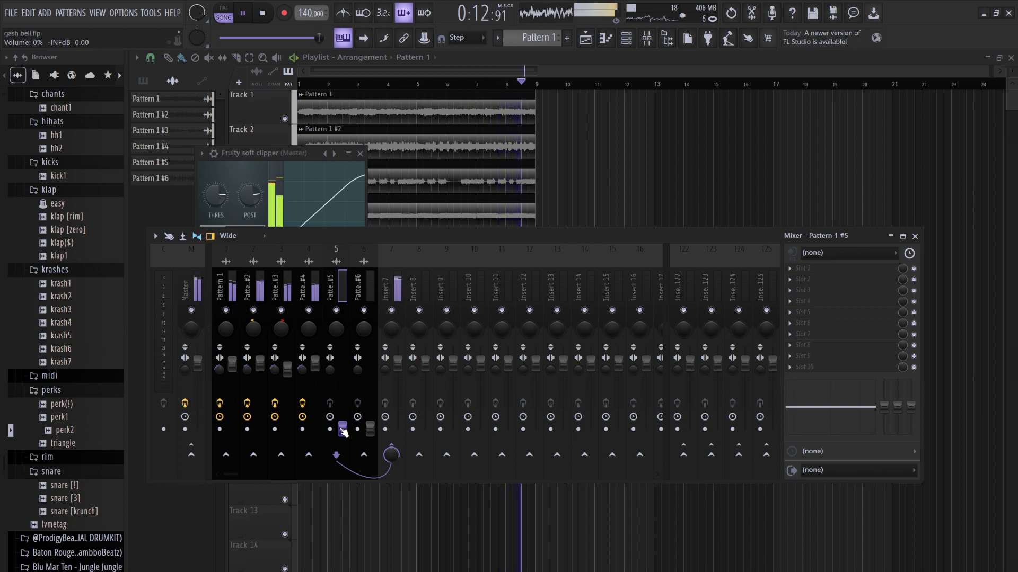
{"action": "left_click_drag", "start_coordinate": [342, 428], "coordinate": [342, 367]}
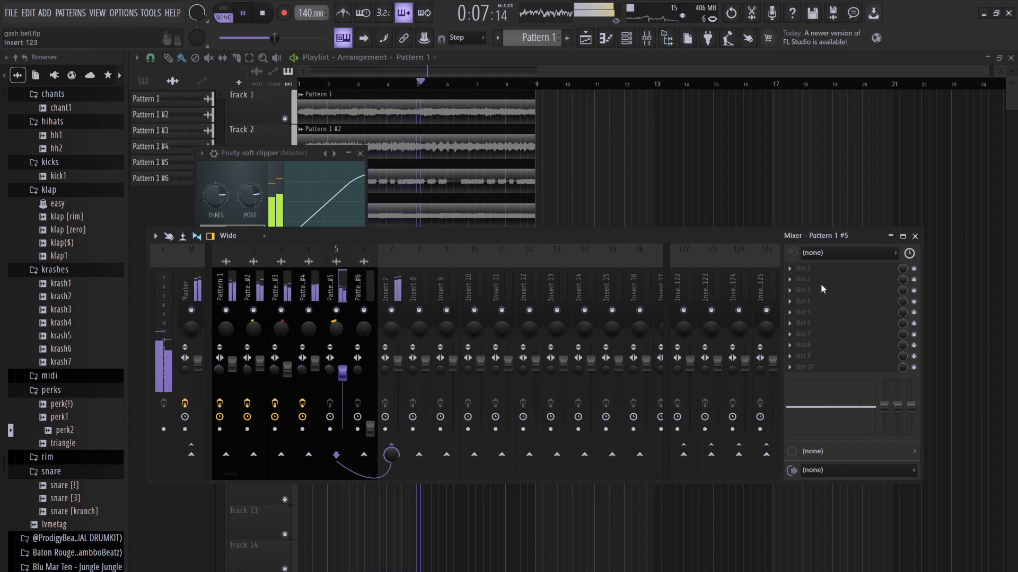
- Add Fruity parametric EQ 2 in slot 3 of Pattern 1 #5 with low and high cuts and boosts on bands 5 and 6
{"action": "left_click", "coordinate": [443, 386]}
{"action": "left_click_drag", "start_coordinate": [285, 289], "coordinate": [335, 363]}
{"action": "left_click_drag", "start_coordinate": [422, 290], "coordinate": [410, 266]}
{"action": "left_click_drag", "start_coordinate": [491, 290], "coordinate": [512, 337]}
{"action": "mouse_move", "coordinate": [457, 289]}
{"action": "left_mouse_down"}
{"action": "mouse_move", "coordinate": [439, 296]}
{"action": "mouse_move", "coordinate": [448, 278]}
{"action": "left_mouse_up"}
{"action": "left_click_drag", "start_coordinate": [512, 337], "coordinate": [535, 363]}
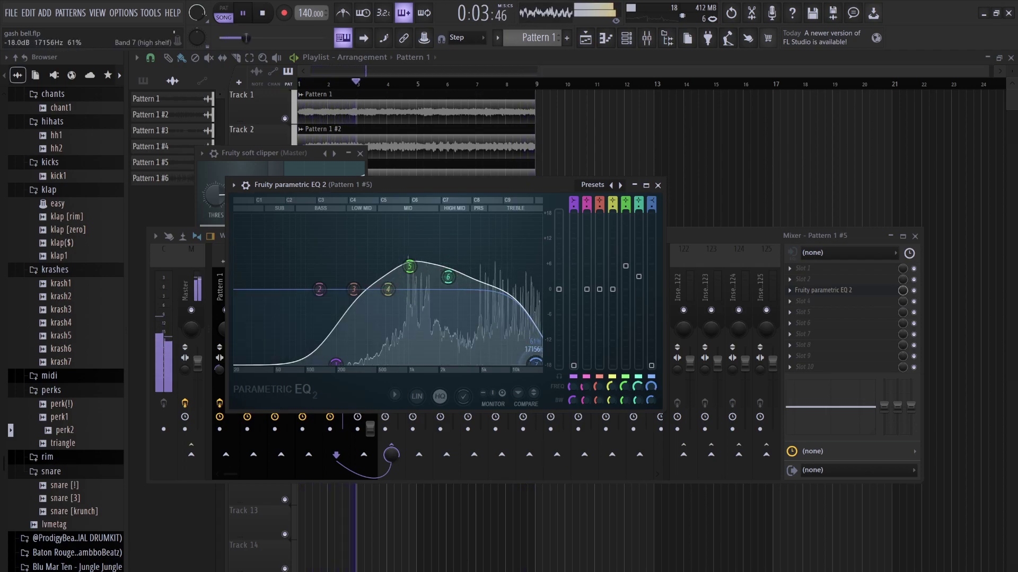
{"action": "left_click", "coordinate": [657, 185]}
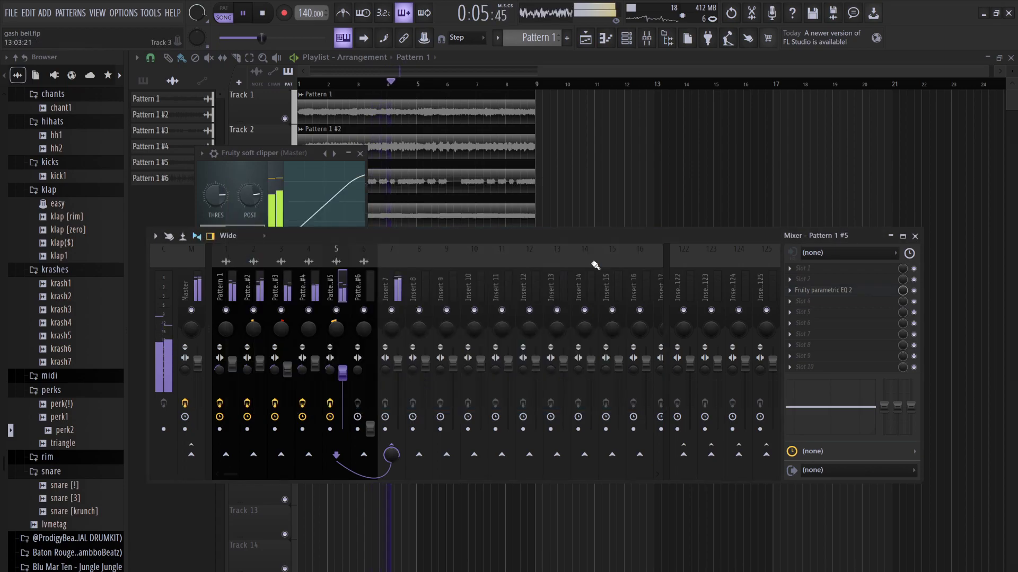
- Raise the Pattern 1 #6 volume and EQ it in slot 3 with low and high cuts and boosts on bands 4 and 5
{"action": "left_click_drag", "start_coordinate": [371, 429], "coordinate": [370, 364]}
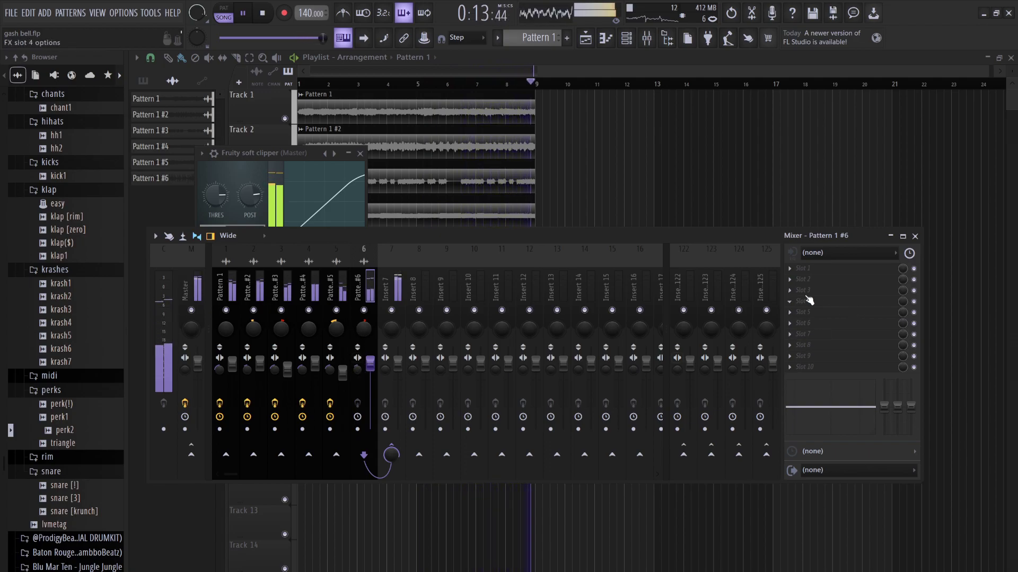
{"action": "left_click", "coordinate": [642, 454]}
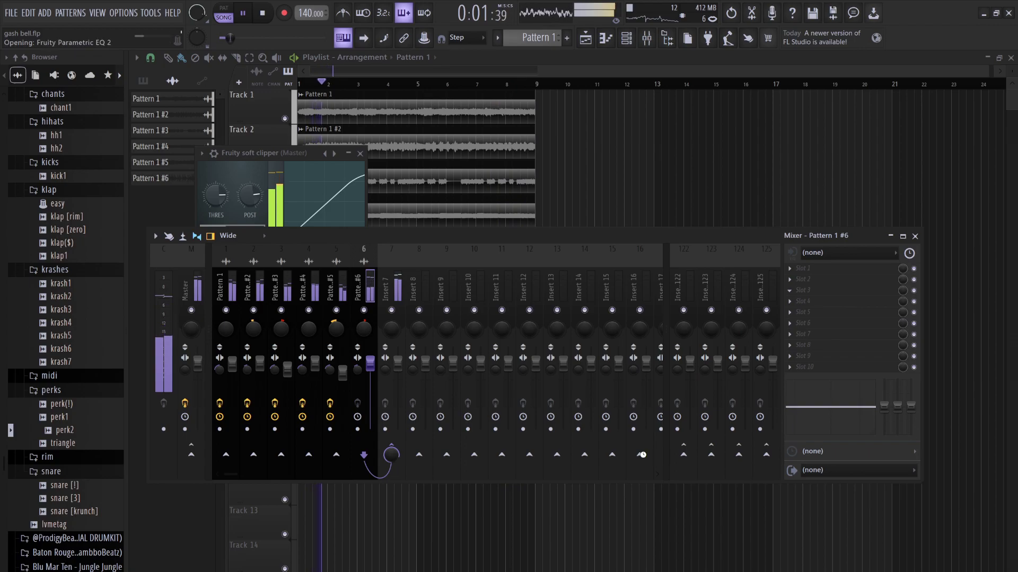
{"action": "left_click_drag", "start_coordinate": [189, 194], "coordinate": [196, 268]}
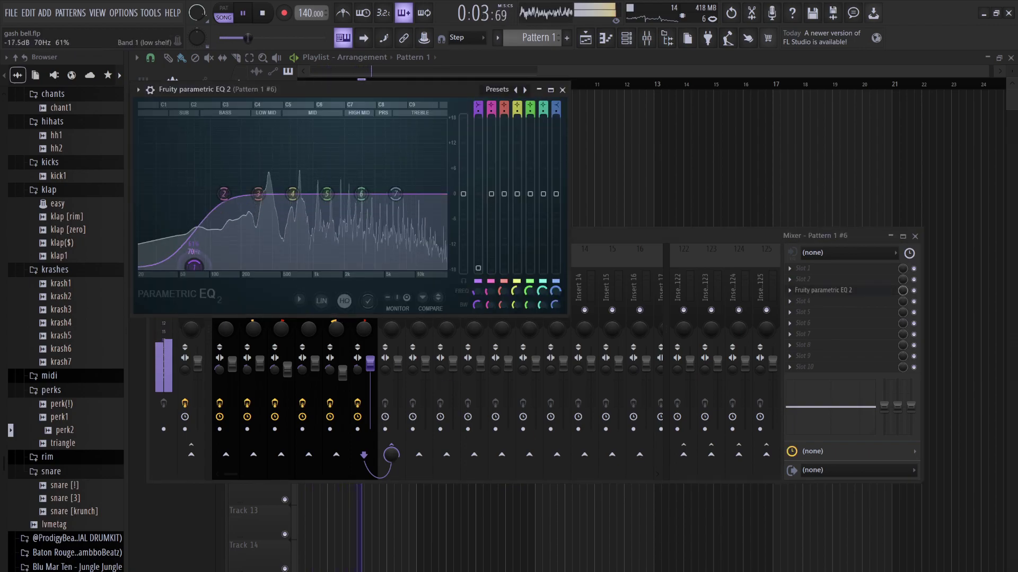
{"action": "left_click_drag", "start_coordinate": [292, 194], "coordinate": [272, 174]}
{"action": "left_click_drag", "start_coordinate": [329, 198], "coordinate": [425, 267]}
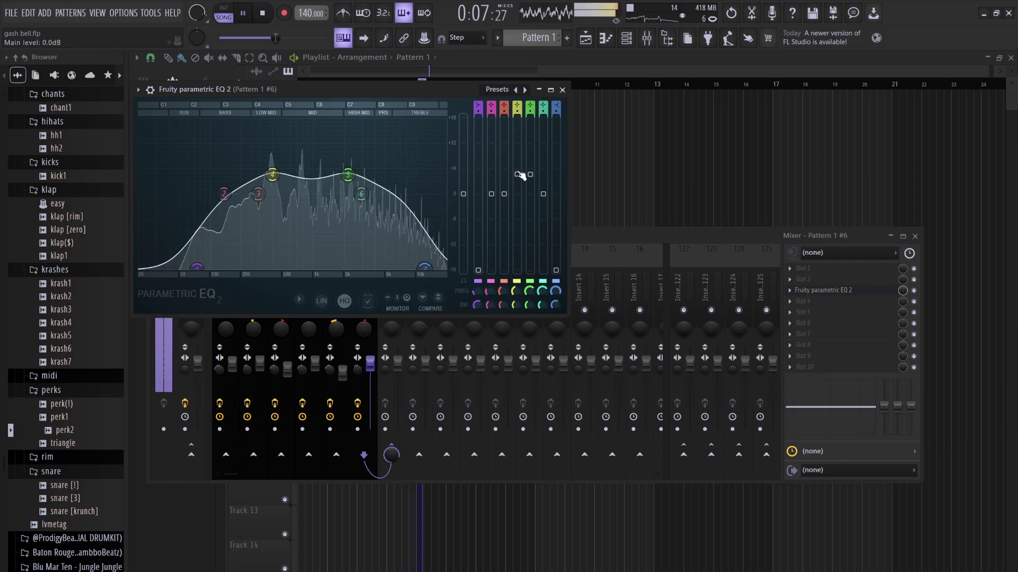
{"action": "left_click", "coordinate": [562, 90]}
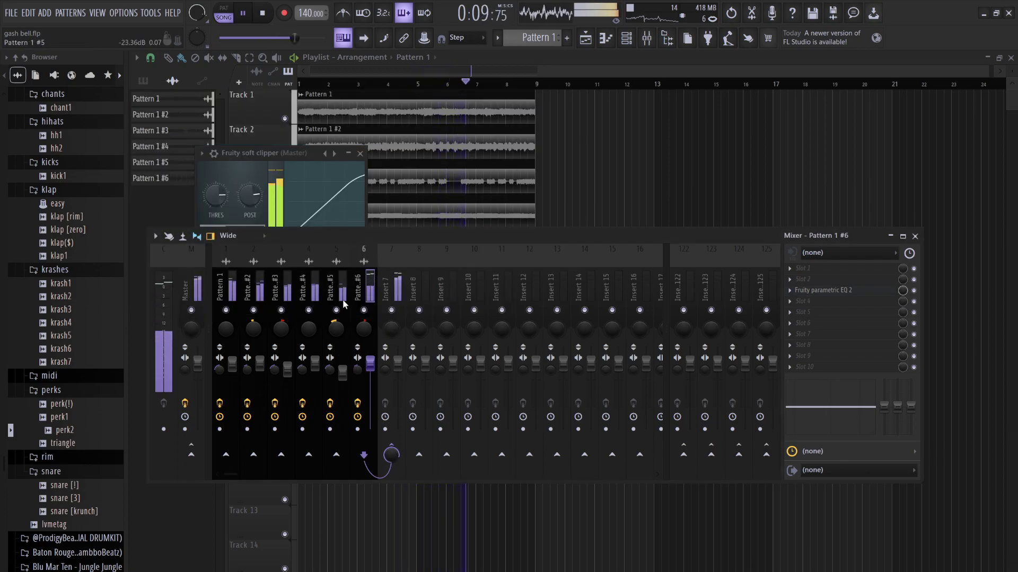
- Add Fruity PanOMatic in slot 5 of Pattern 1 #4, with the LFO on panning at 74% amount and 65% speed
{"action": "left_click", "coordinate": [364, 311]}
{"action": "left_click", "coordinate": [310, 296]}
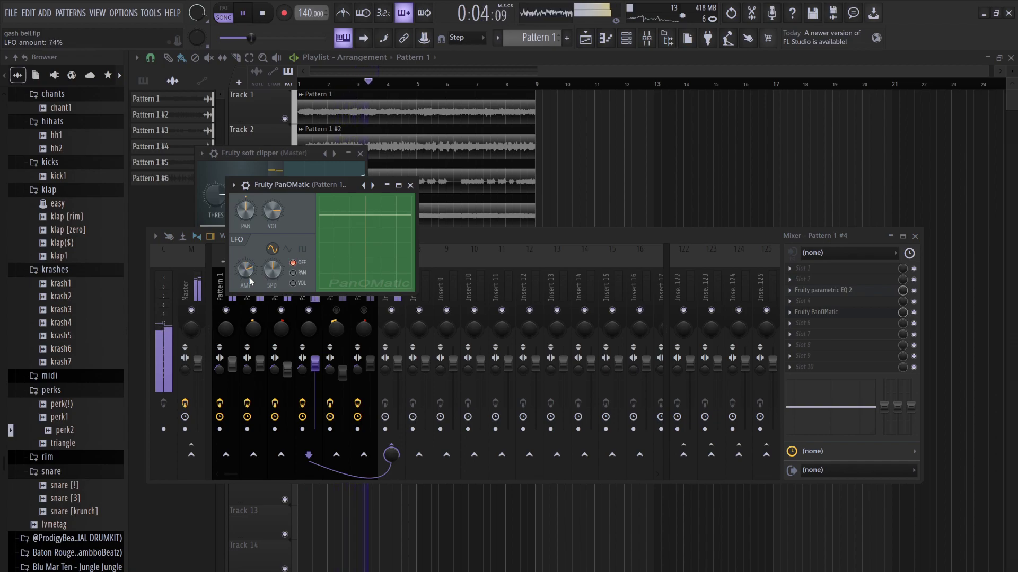
{"action": "left_click", "coordinate": [293, 273]}
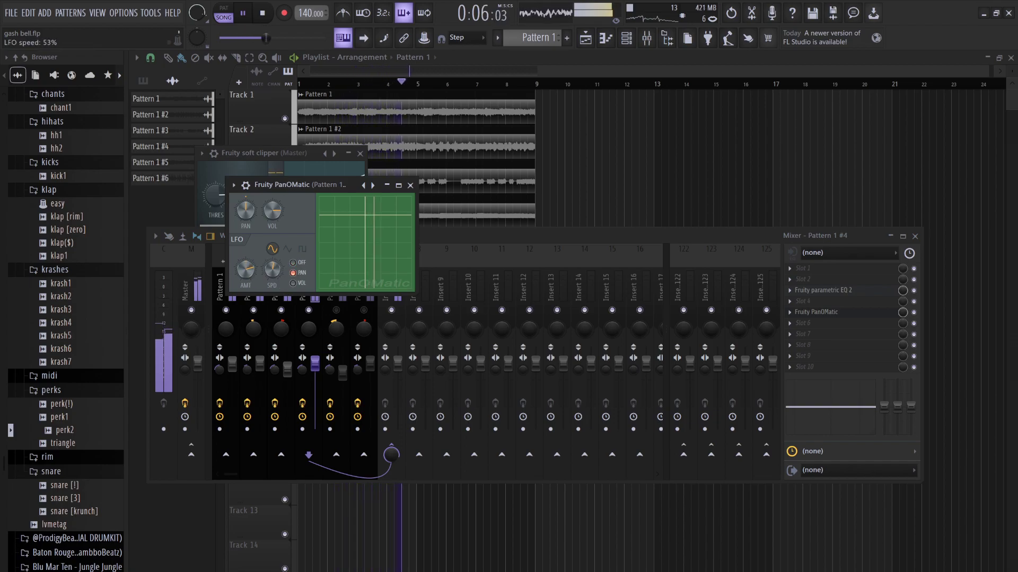
{"action": "left_click_drag", "start_coordinate": [272, 270], "coordinate": [272, 267]}
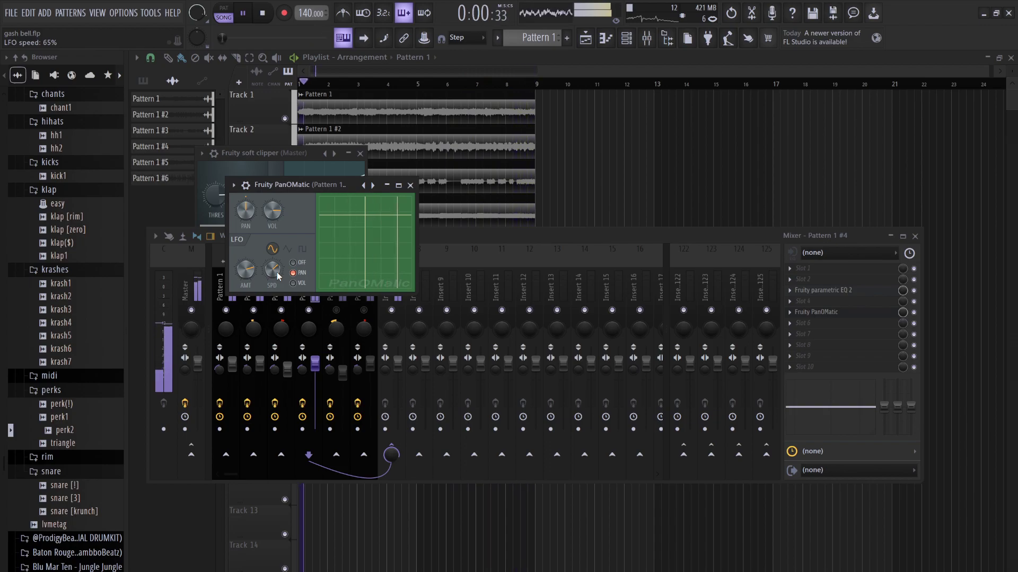
{"action": "left_click", "coordinate": [364, 310]}
{"action": "left_click", "coordinate": [340, 312]}
{"action": "left_click", "coordinate": [339, 312]}
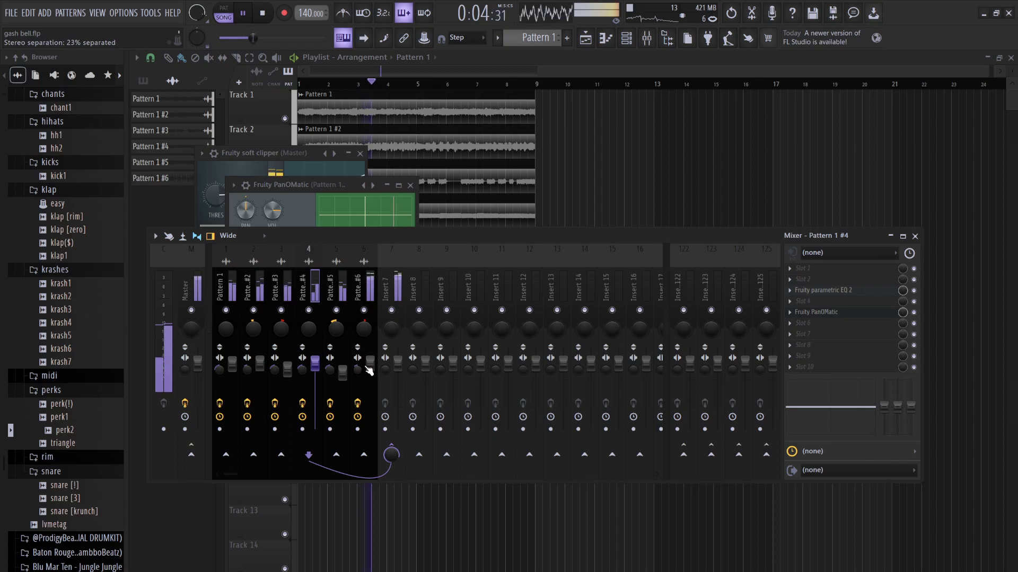
- Lower the Pattern 1 #6 volume to 83% and reduce Pattern 1 #5 slightly
{"action": "left_click", "coordinate": [370, 367]}
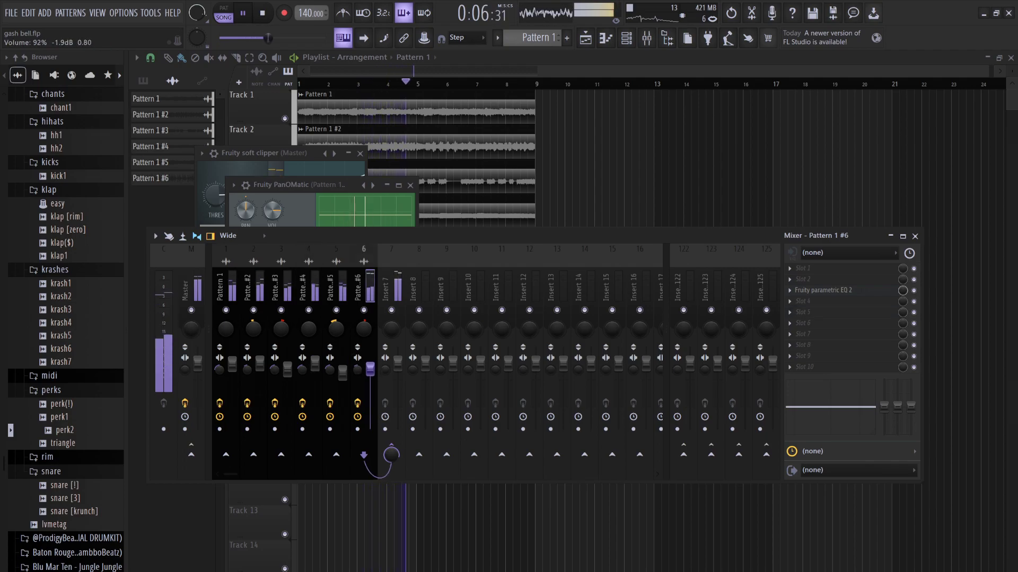
{"action": "left_click", "coordinate": [836, 293]}
{"action": "left_click", "coordinate": [837, 296]}
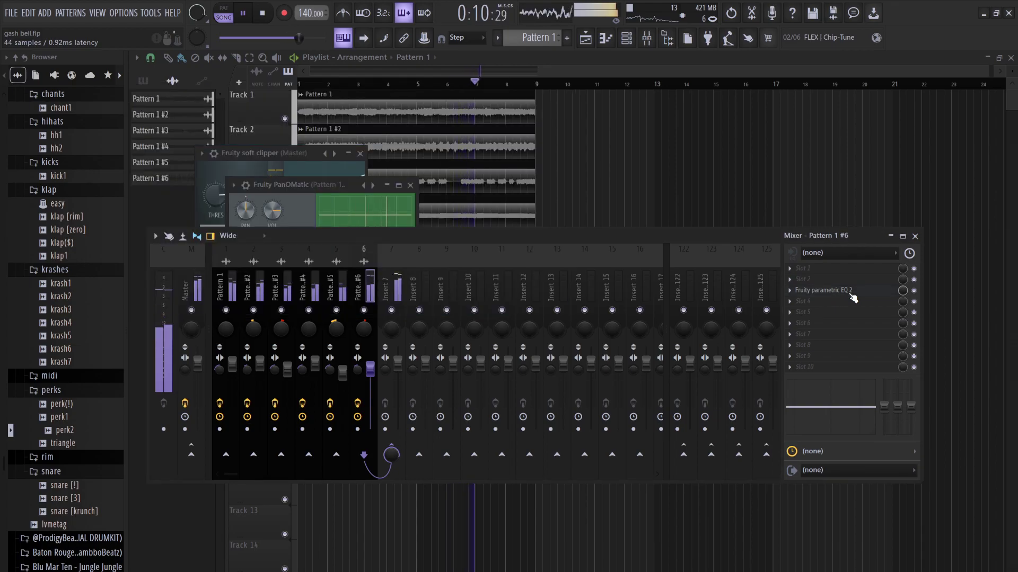
{"action": "left_click", "coordinate": [386, 287]}
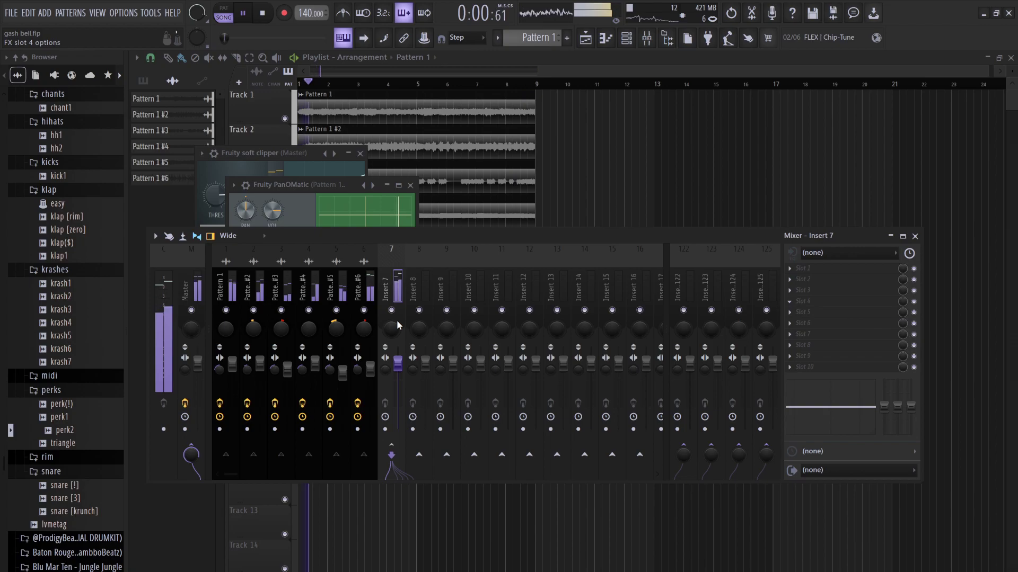
{"action": "left_click_drag", "start_coordinate": [345, 370], "coordinate": [373, 379]}
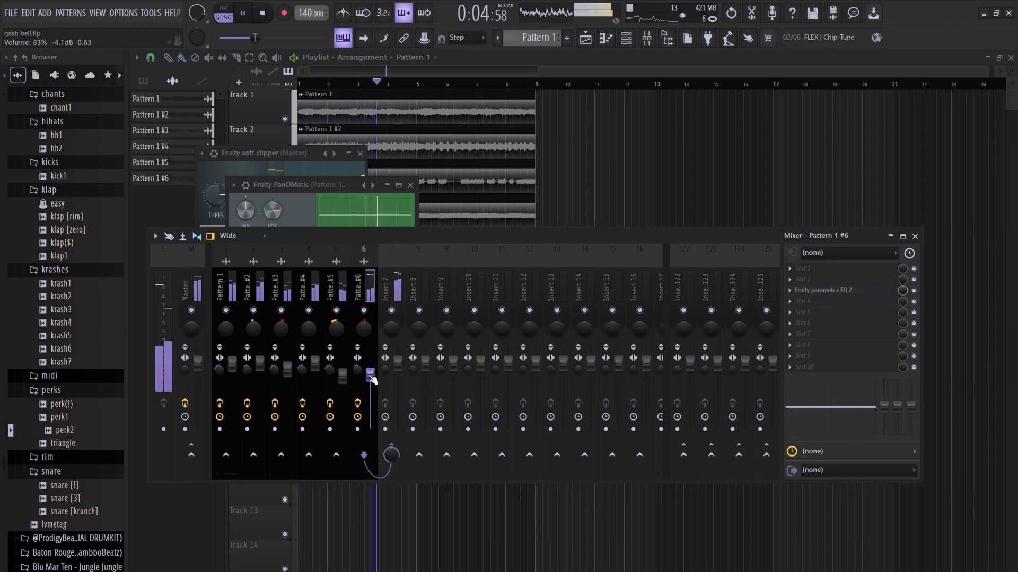
- Lower the Pattern 1 #4 volume to 91% and drop Pattern 1 #5 well below the other layers
{"action": "left_click_drag", "start_coordinate": [318, 362], "coordinate": [318, 370]}
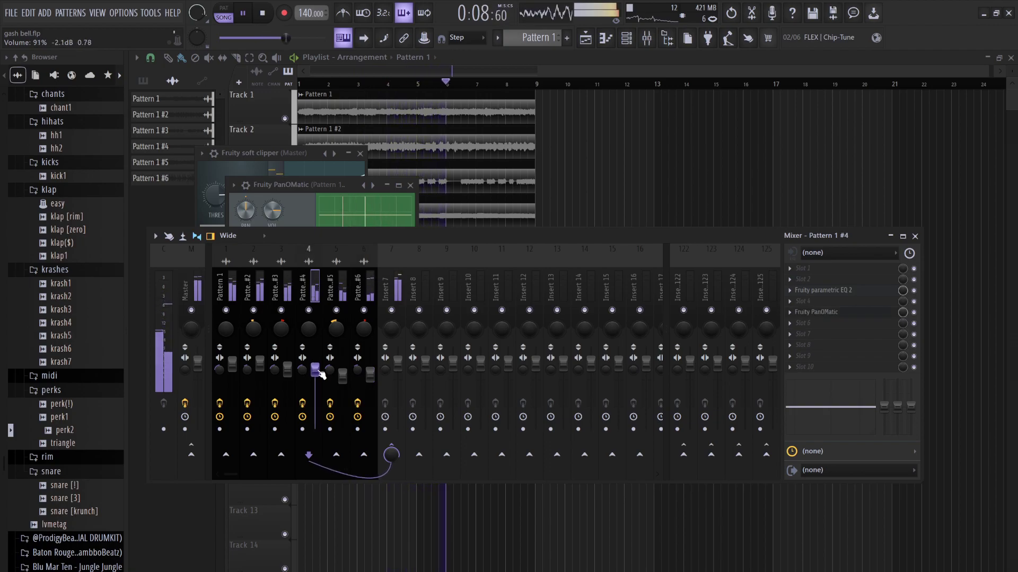
{"action": "left_click_drag", "start_coordinate": [342, 382], "coordinate": [345, 394]}
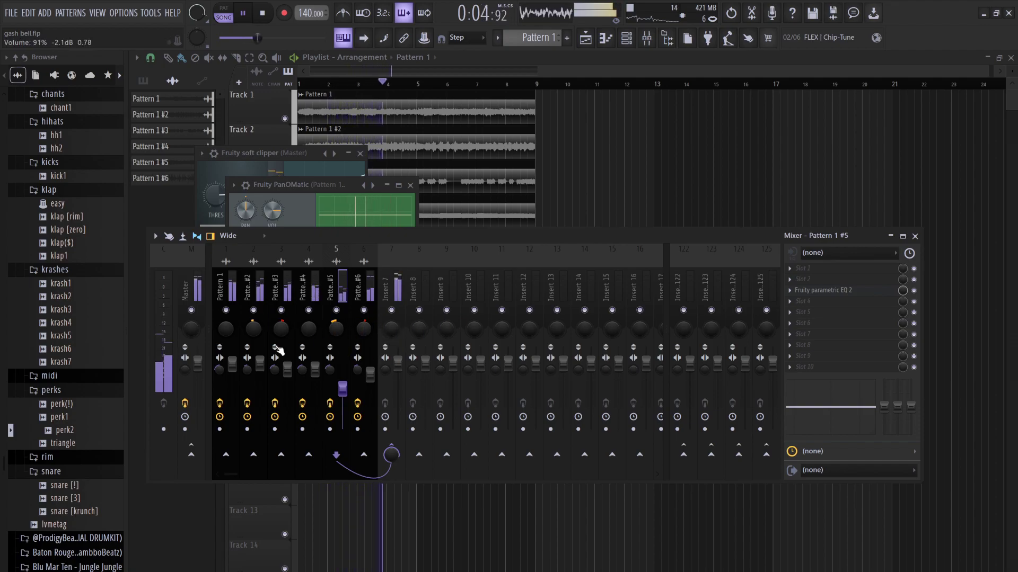
{"action": "mouse_move", "coordinate": [236, 365]}
{"action": "left_mouse_down"}
{"action": "mouse_move", "coordinate": [234, 347]}
{"action": "mouse_move", "coordinate": [233, 366]}
{"action": "left_mouse_up"}
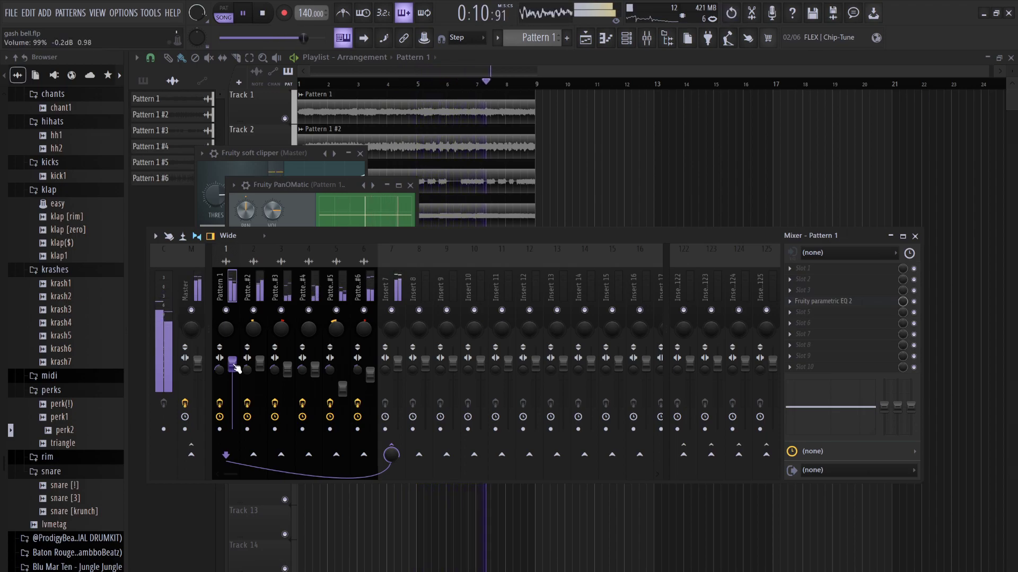
{"action": "key", "text": "ctrl+z"}
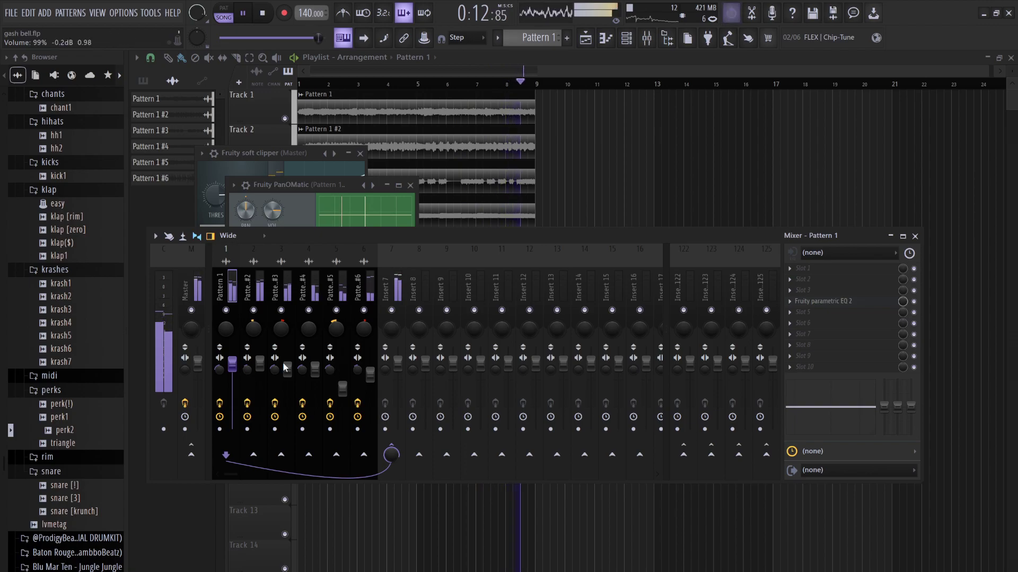
- Add FabFilter Pro-C 2 in slot 3 of Insert 7, lower its threshold and set the ratio to 3.00:1
{"action": "left_click", "coordinate": [388, 287]}
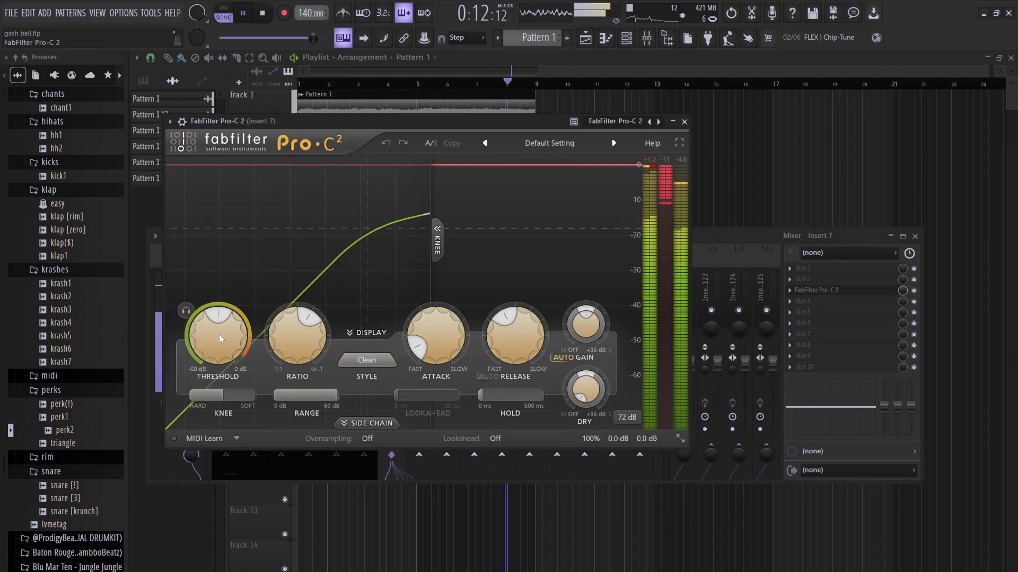
{"action": "left_click_drag", "start_coordinate": [220, 336], "coordinate": [236, 403]}
{"action": "left_click_drag", "start_coordinate": [287, 341], "coordinate": [298, 365]}
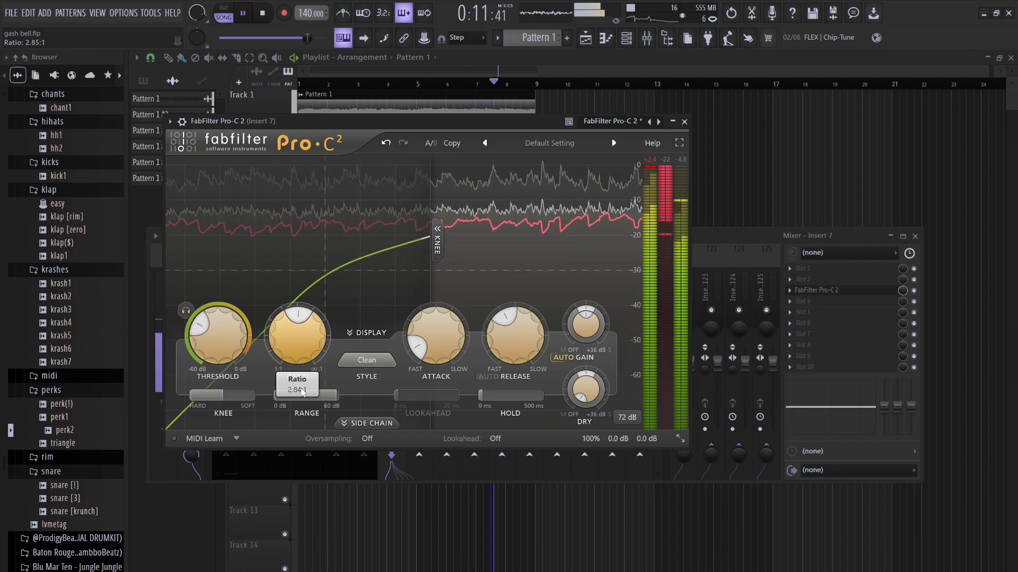
{"action": "scroll", "coordinate": [298, 388], "scroll_direction": "up", "scroll_amount": 1}
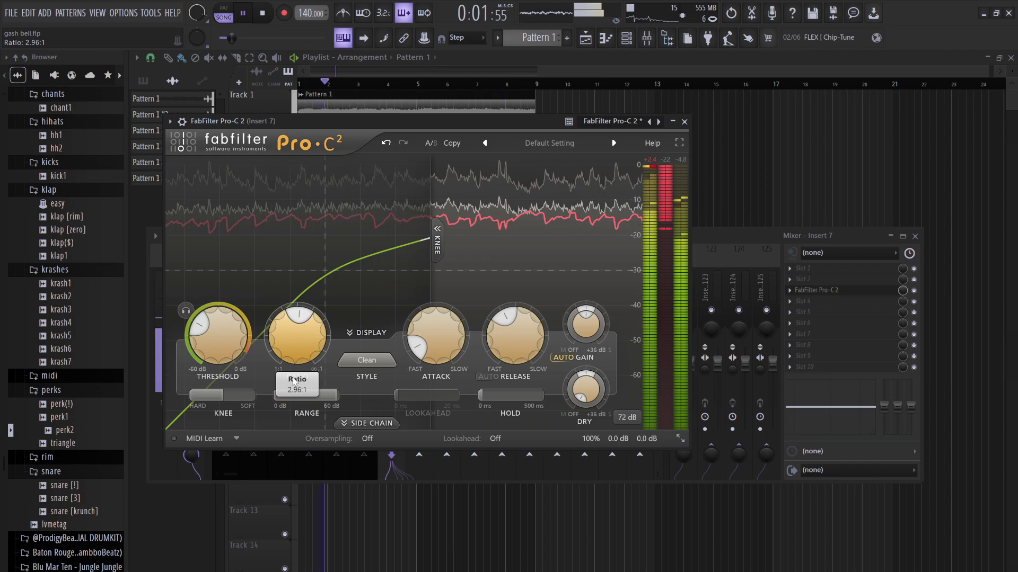
{"action": "scroll", "coordinate": [293, 380], "scroll_direction": "up", "scroll_amount": 1}
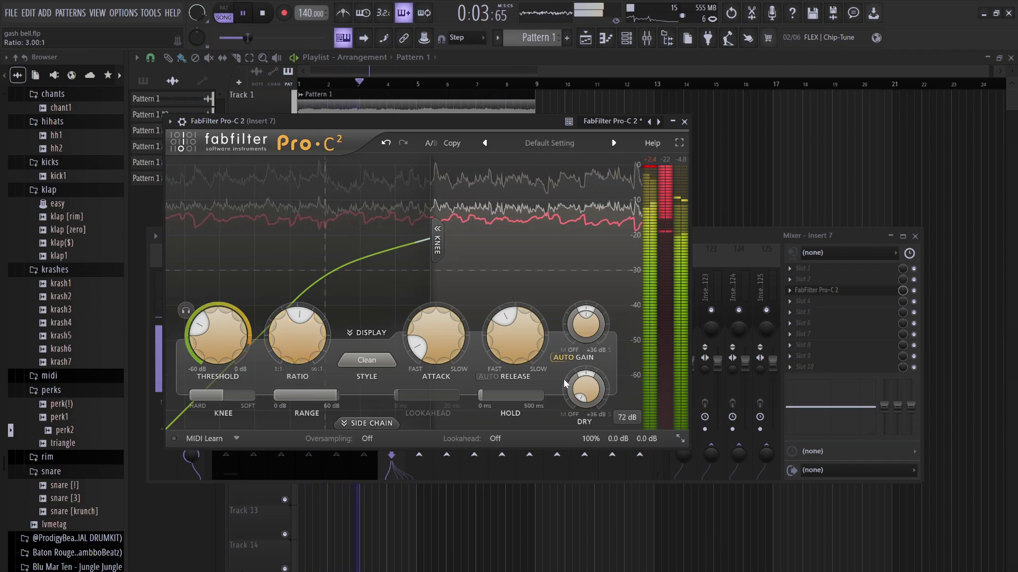
- Raise the compressor's dry gain slightly, set the wet gain to +0.74 dB and bring the threshold up to -17.87 dB
{"action": "key", "text": "space"}
{"action": "left_click_drag", "start_coordinate": [583, 390], "coordinate": [550, 331]}
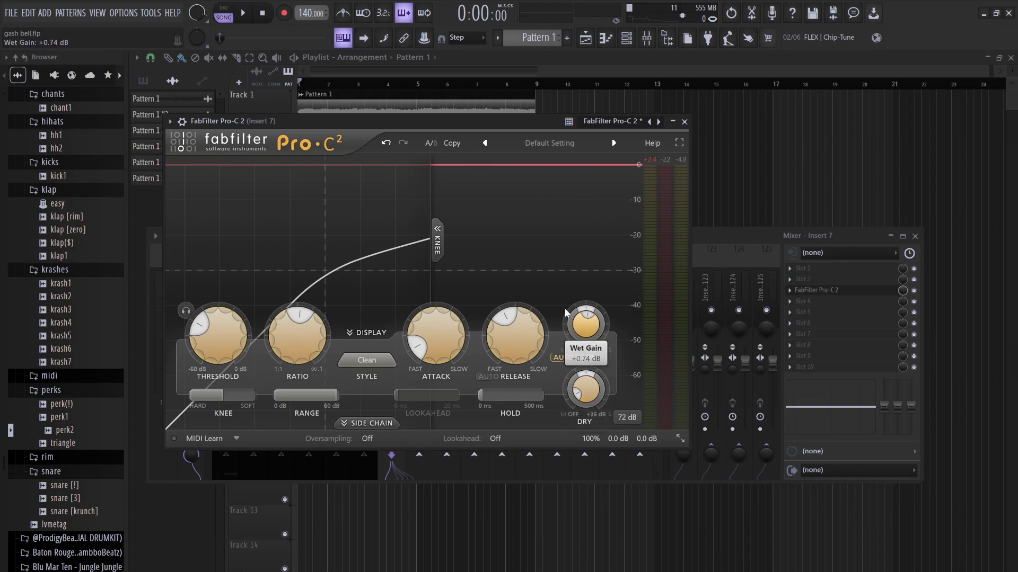
{"action": "key", "text": "space"}
{"action": "left_click_drag", "start_coordinate": [236, 343], "coordinate": [215, 299]}
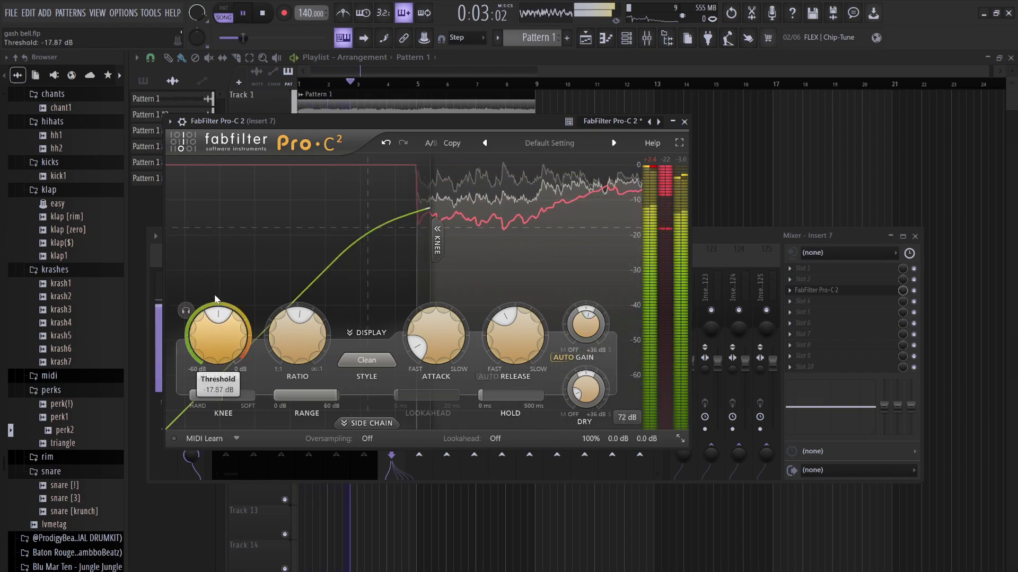
{"action": "left_click", "coordinate": [685, 122]}
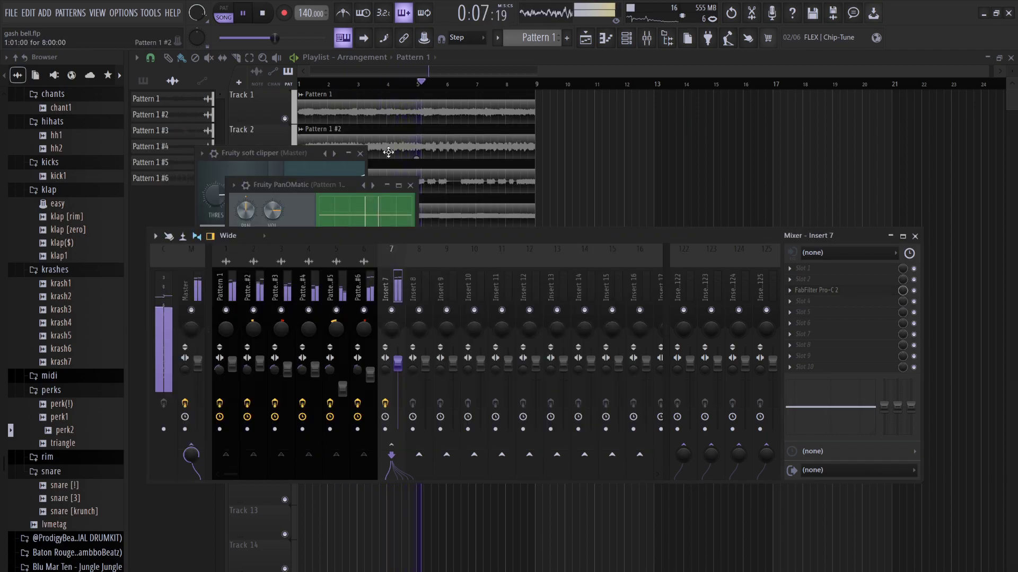
- Close the PanOMatic, soft clipper and mixer windows and open the channel rack
{"action": "left_click", "coordinate": [411, 186]}
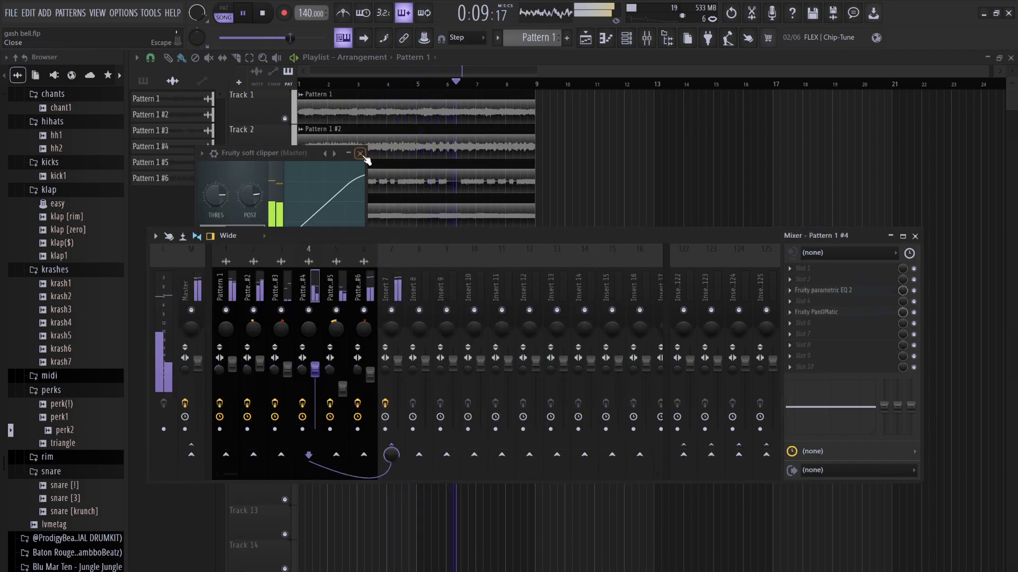
{"action": "left_click", "coordinate": [361, 153]}
{"action": "left_click", "coordinate": [393, 297]}
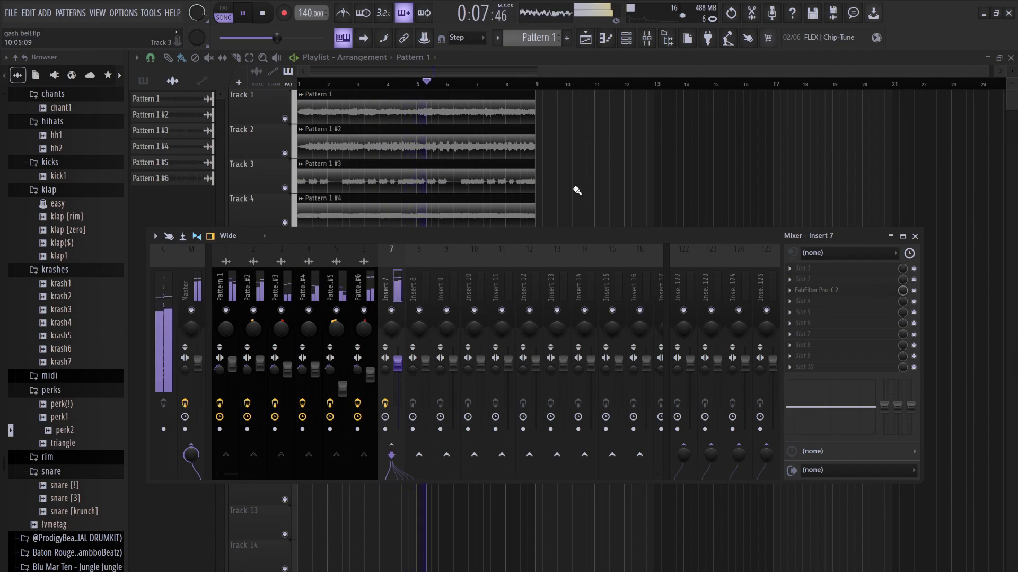
{"action": "key", "text": "F9"}
{"action": "left_click", "coordinate": [626, 37]}
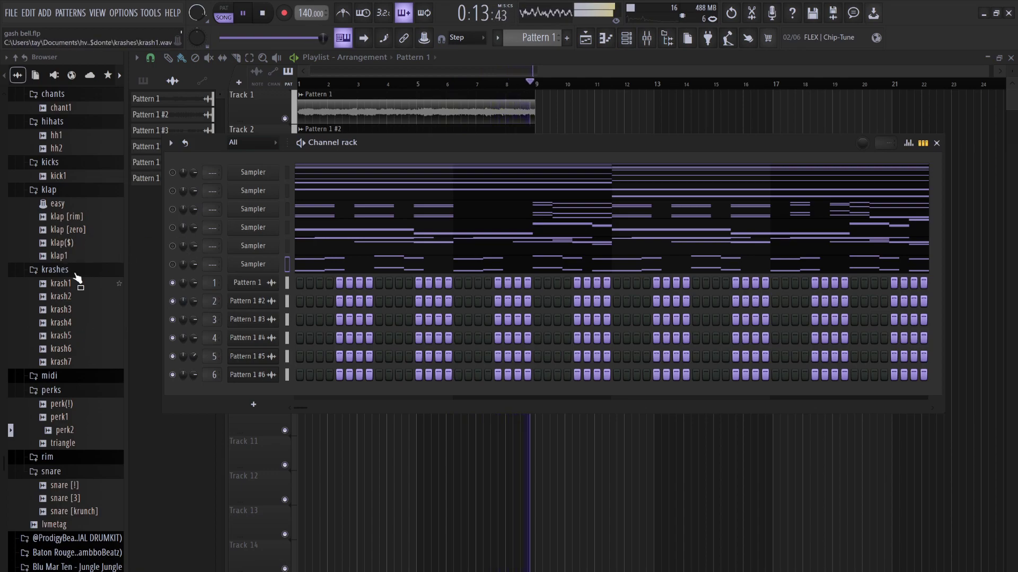
- Load the klap [zero] sample as a new channel below Pattern 1 #6
{"action": "left_click", "coordinate": [79, 230]}
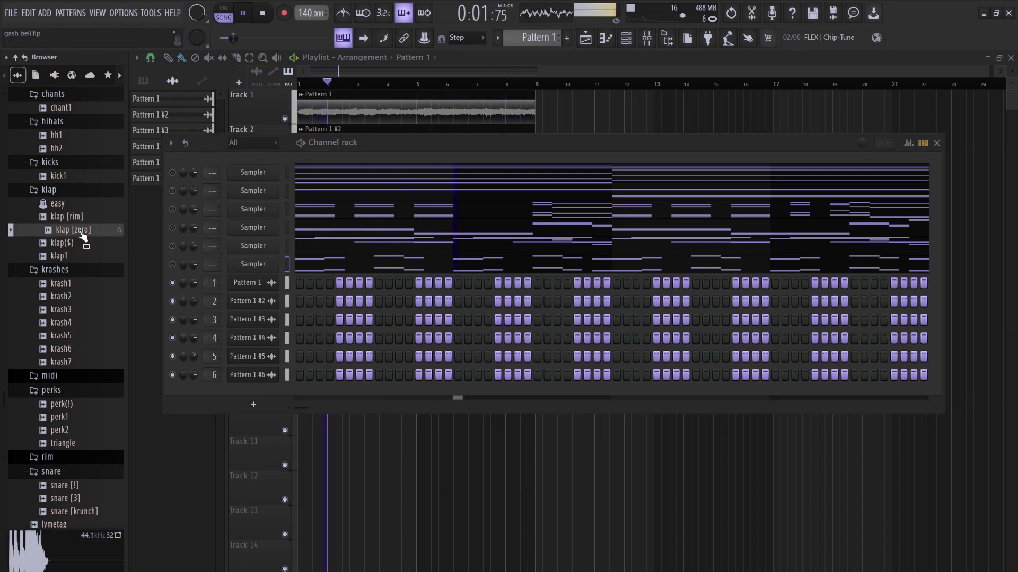
{"action": "left_click_drag", "start_coordinate": [287, 393], "coordinate": [286, 393]}
{"action": "left_click", "coordinate": [267, 394]}
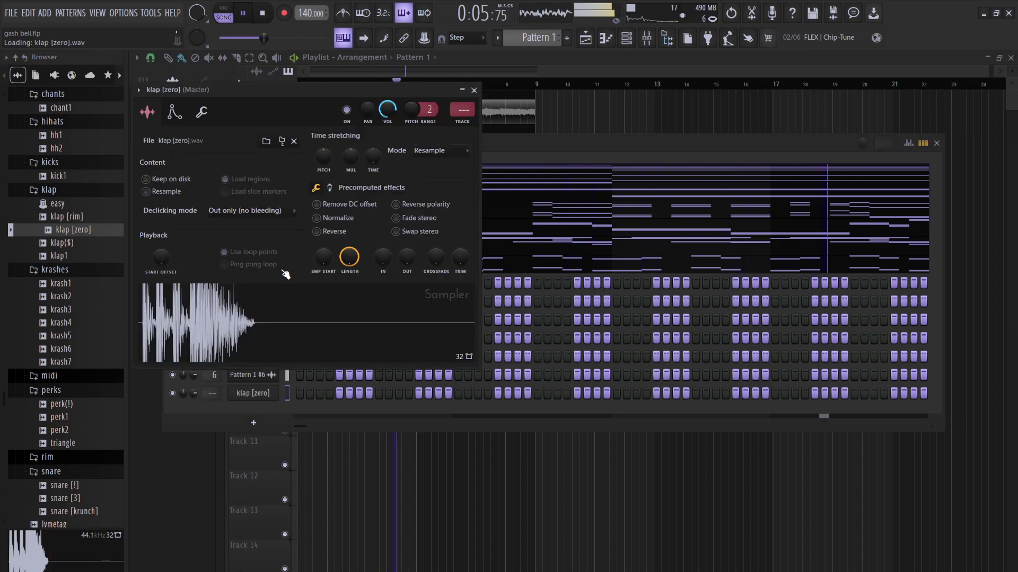
{"action": "key", "text": "space"}
- Program klap [zero] hits on steps 9, 25, 31, 41, 45, 57, 59 and 61, and open the channel's piano roll
{"action": "left_click", "coordinate": [380, 393]}
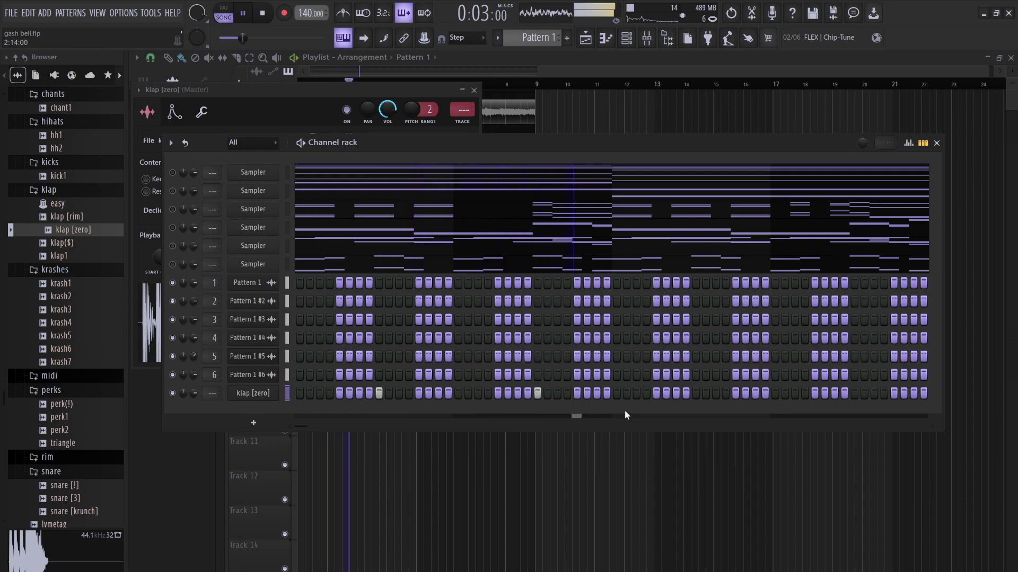
{"action": "left_click", "coordinate": [598, 393]}
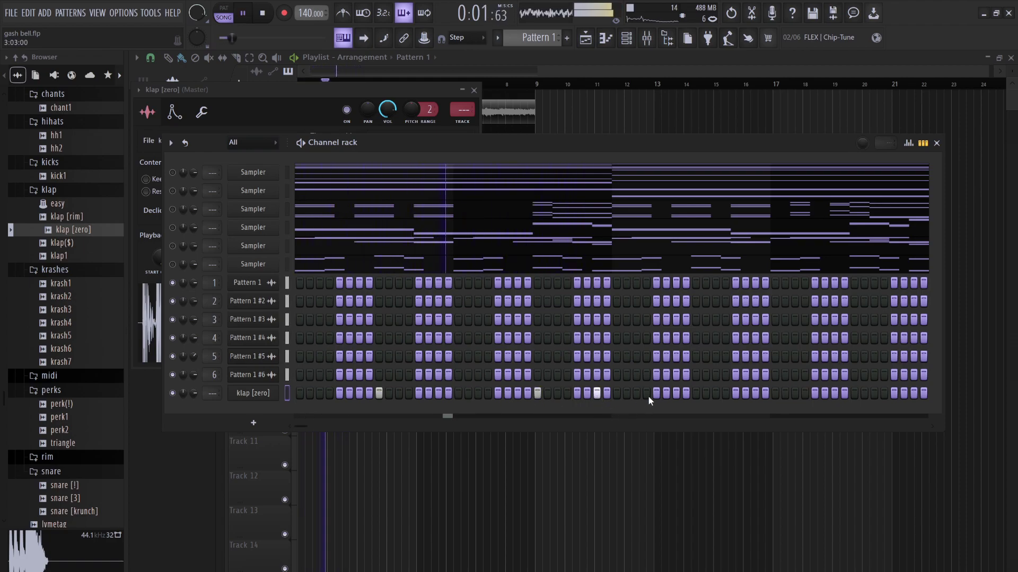
{"action": "left_click", "coordinate": [695, 394]}
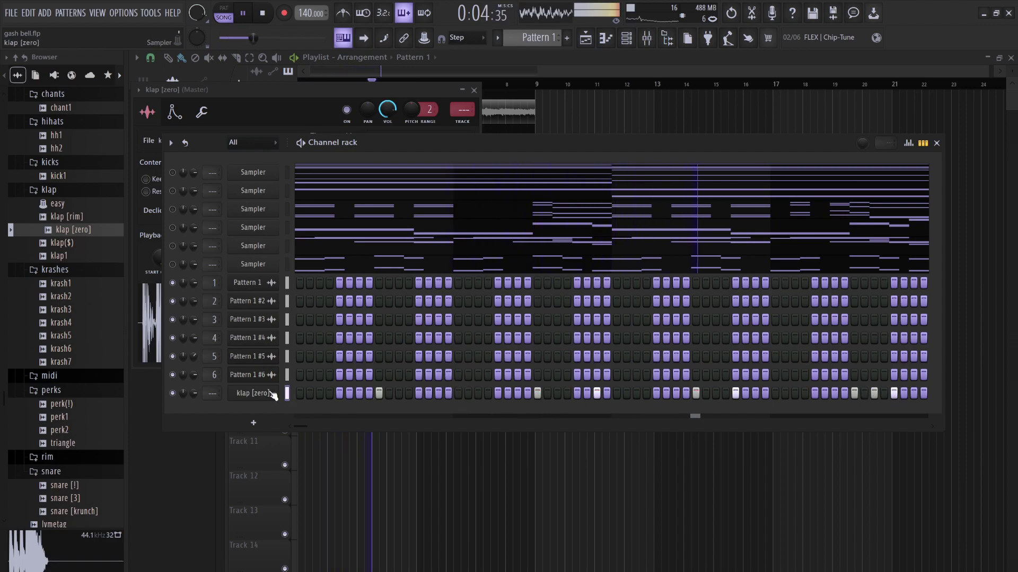
{"action": "key", "text": "F7"}
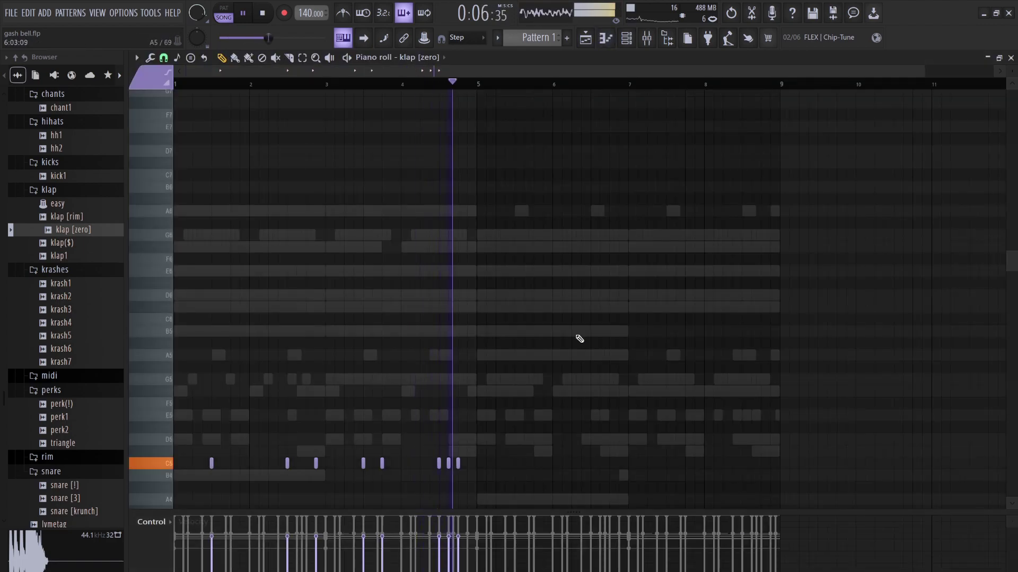
- Duplicate the klap [zero] hits into bars 5 to 8 and reopen the channel rack
{"action": "left_click_drag", "start_coordinate": [501, 504], "coordinate": [170, 373]}
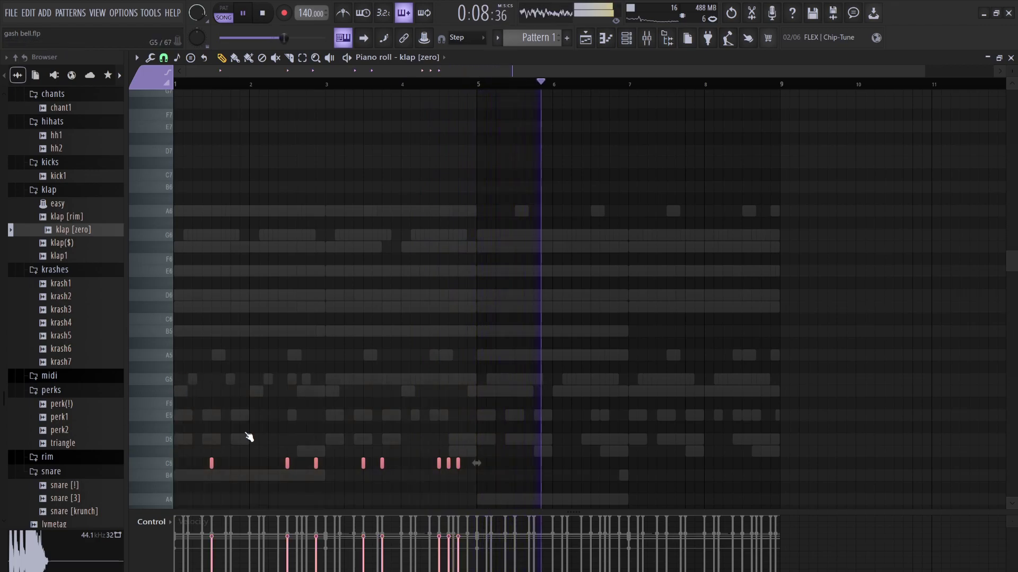
{"action": "key", "text": "ctrl+b"}
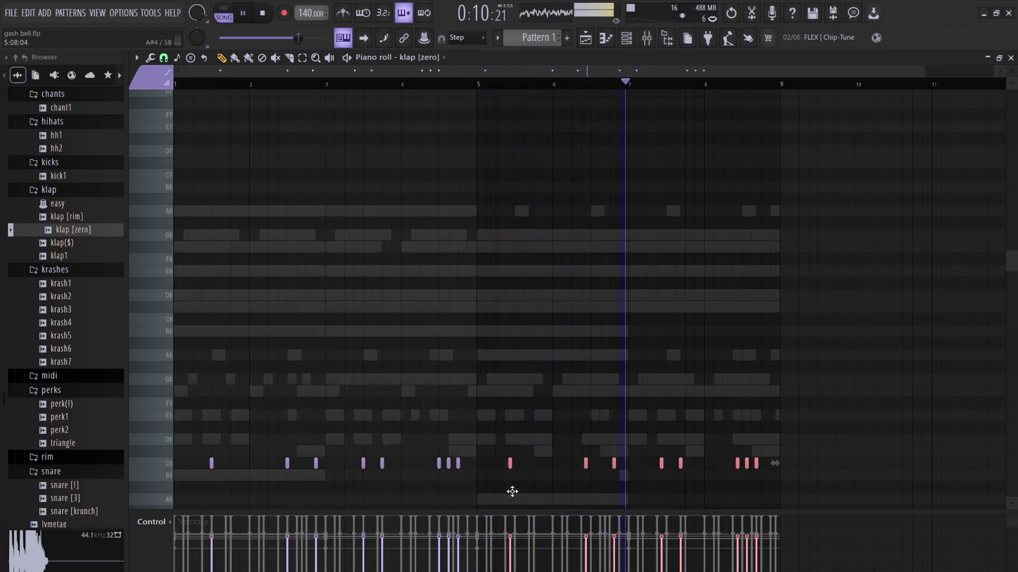
{"action": "left_click", "coordinate": [627, 39]}
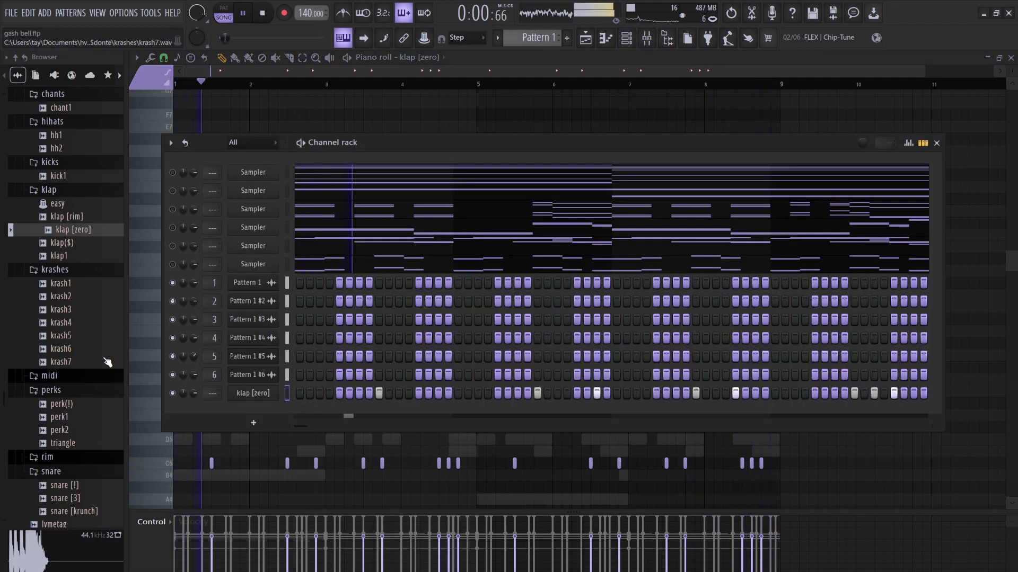
- Load the snare [krunch] sample as a new channel and program hits on steps 9, 25, 31, 57, 59 and 61
{"action": "left_click_drag", "start_coordinate": [76, 511], "coordinate": [202, 463]}
{"action": "left_click_drag", "start_coordinate": [272, 409], "coordinate": [272, 408]}
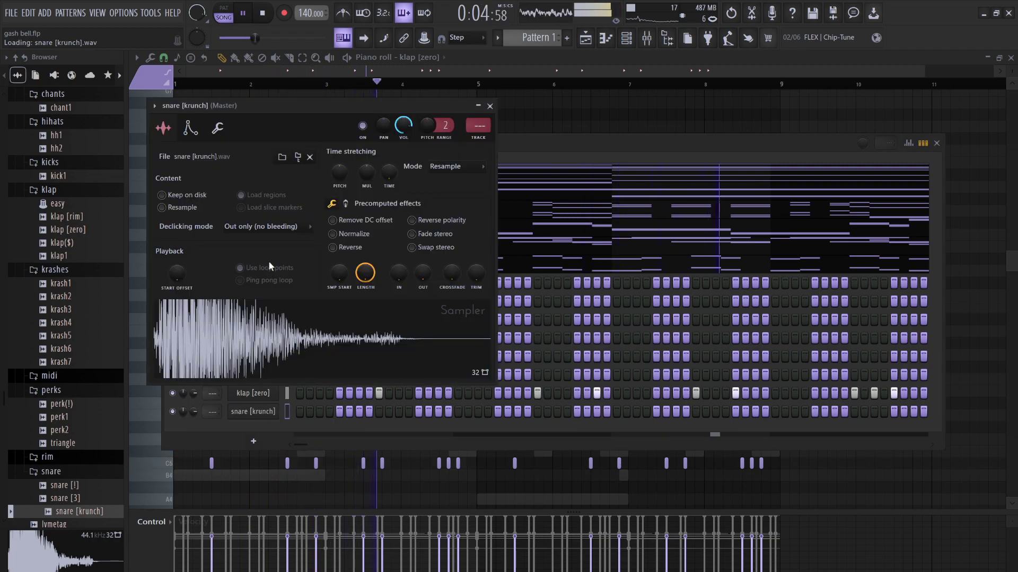
{"action": "left_click", "coordinate": [380, 411]}
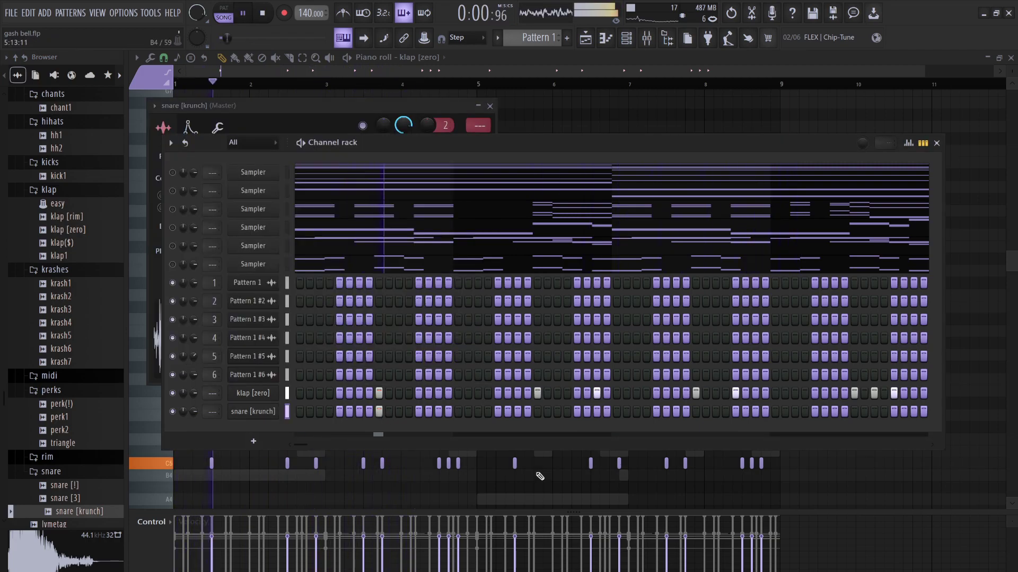
{"action": "left_click", "coordinate": [538, 411]}
{"action": "left_click", "coordinate": [596, 411]}
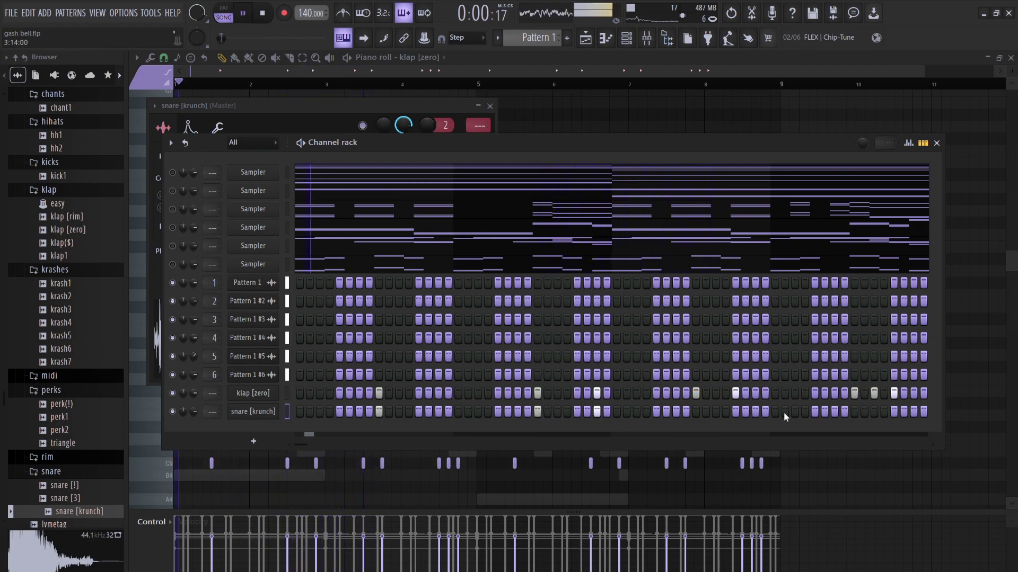
{"action": "left_click", "coordinate": [854, 411]}
{"action": "left_click", "coordinate": [893, 411]}
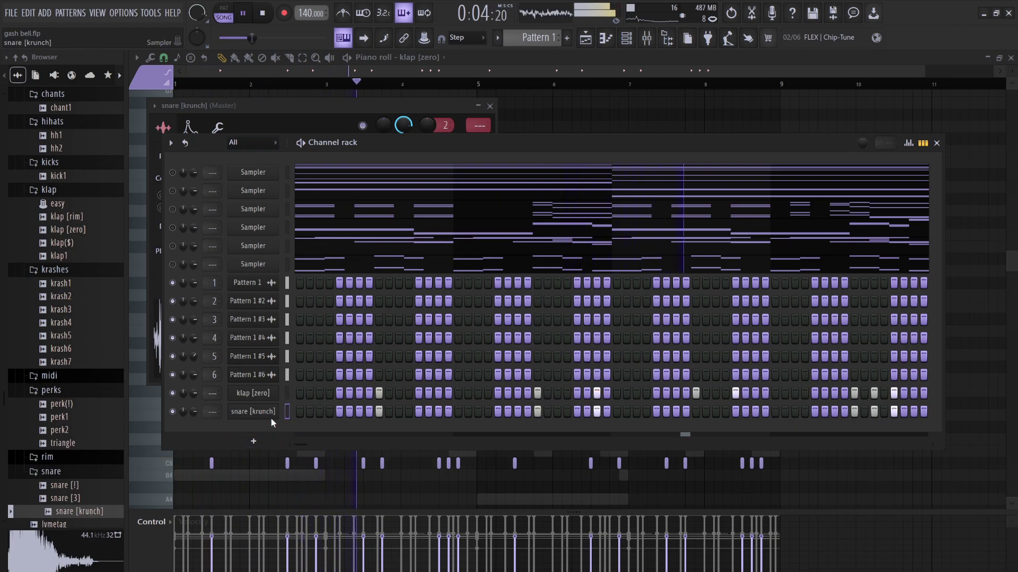
- In the snare [krunch] piano roll, add hits on bar 3 steps 11, 15, 16 and bar 4 step 1, tapering the three-hit roll's velocities
{"action": "key", "text": "F7"}
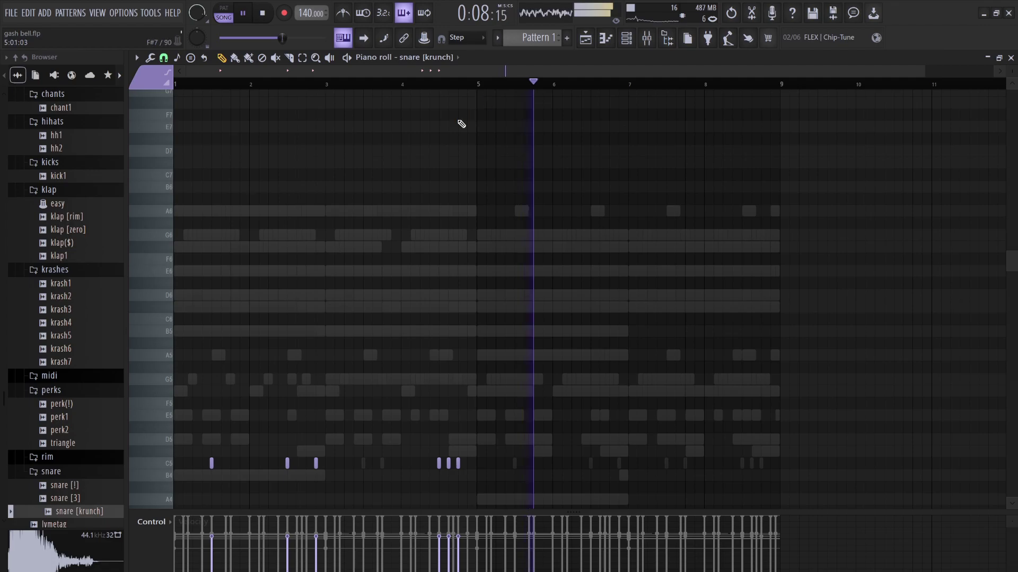
{"action": "left_click", "coordinate": [391, 463]}
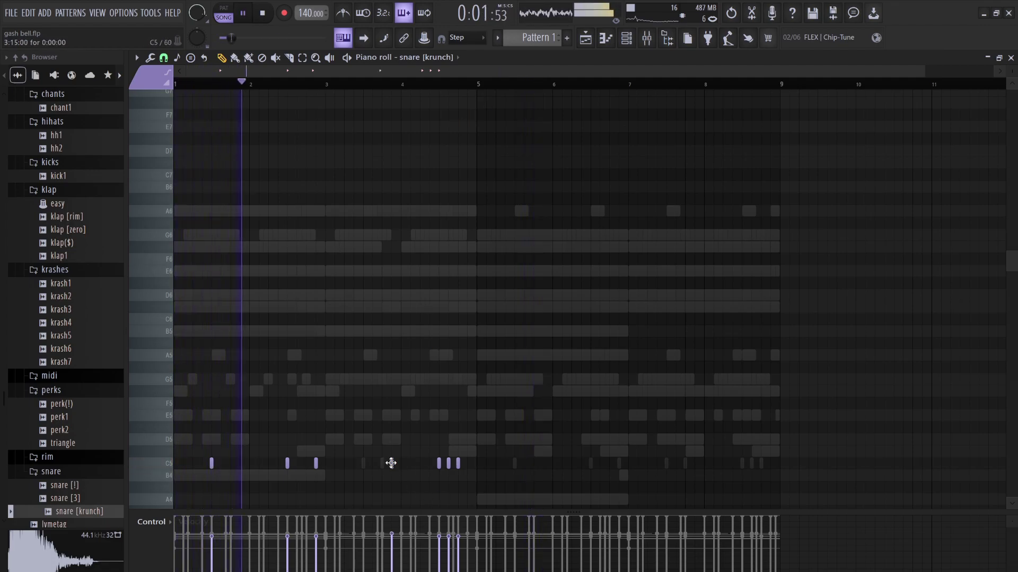
{"action": "left_click", "coordinate": [396, 464]}
{"action": "left_click", "coordinate": [401, 463]}
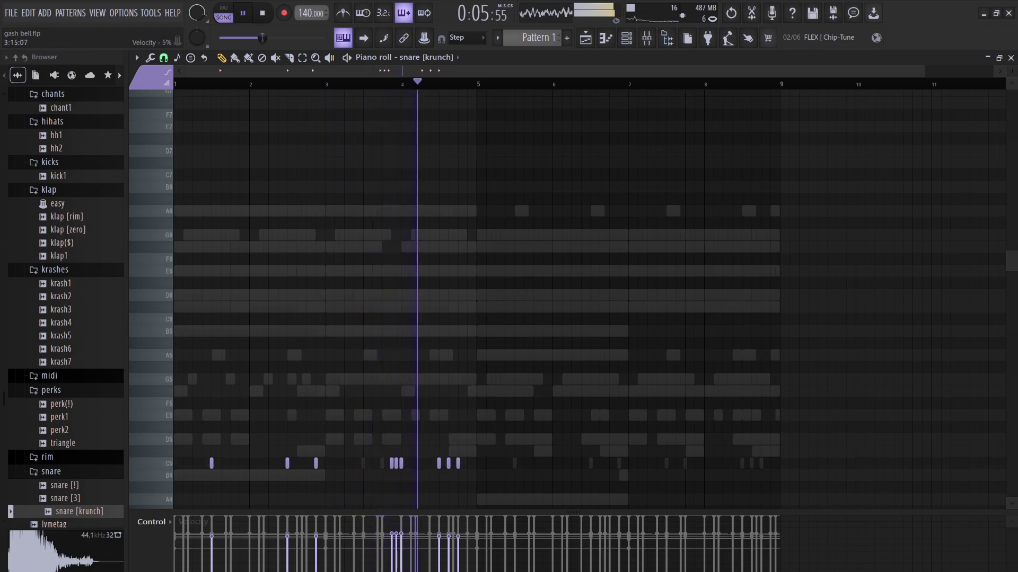
{"action": "left_click_drag", "start_coordinate": [402, 560], "coordinate": [391, 536]}
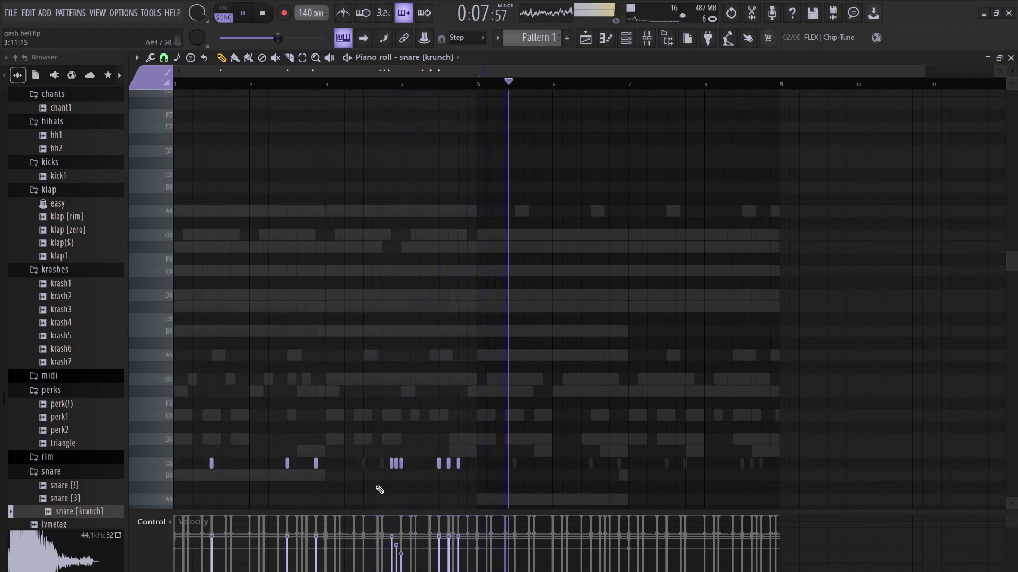
{"action": "left_click", "coordinate": [373, 463]}
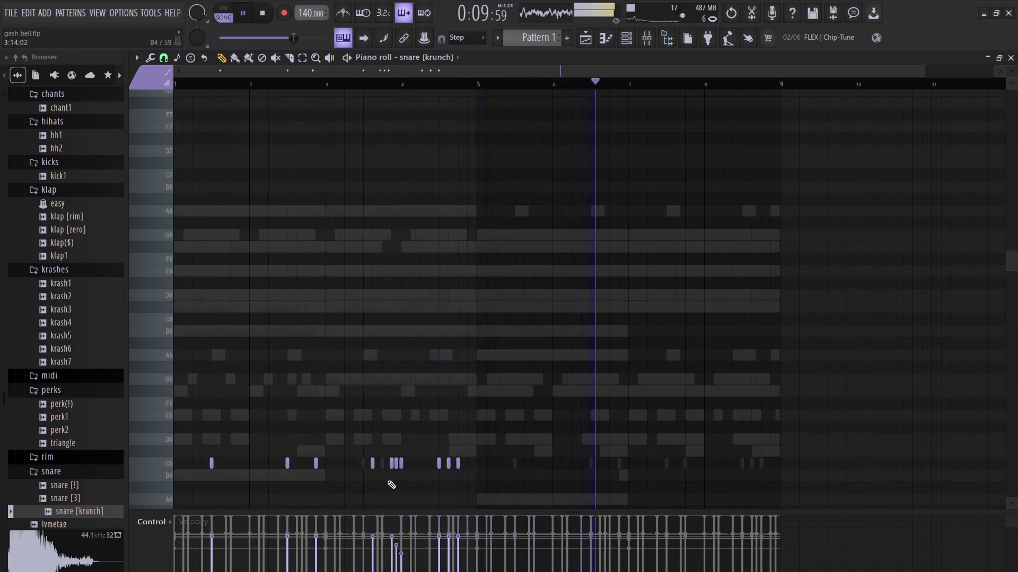
- Copy the four-bar snare [krunch] pattern into bars 5 to 8 and play it back
{"action": "left_click_drag", "start_coordinate": [469, 495], "coordinate": [212, 400]}
{"action": "left_click_drag", "start_coordinate": [210, 463], "coordinate": [518, 454]}
{"action": "key", "text": "ctrl+d"}
{"action": "key", "text": "space"}
{"action": "key", "text": "space"}
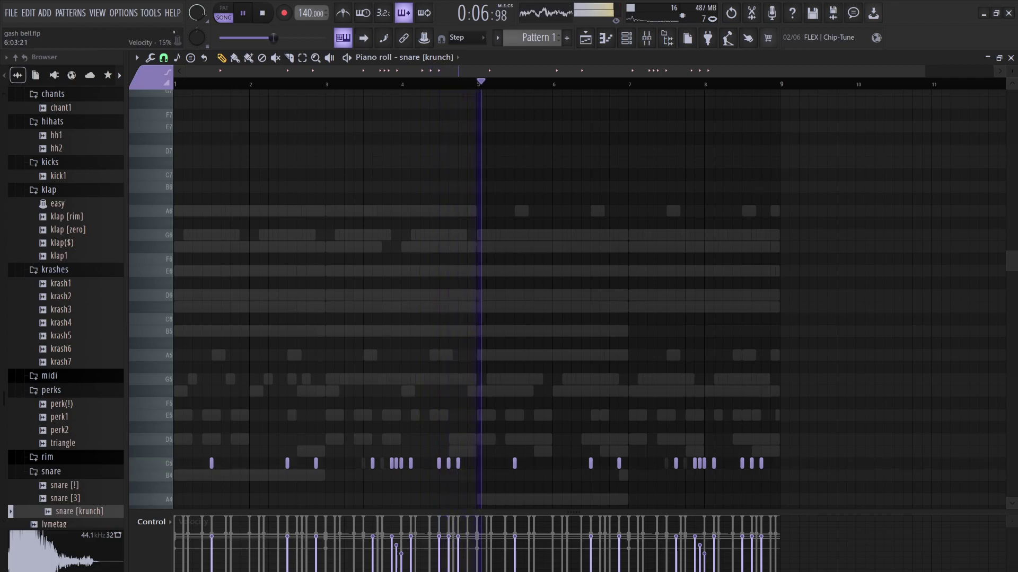
- Add a softer snare hit on step 13 of bar 6 and a chopped roll from step 15 of bar 8 with rising velocities
{"action": "left_click", "coordinate": [609, 463]}
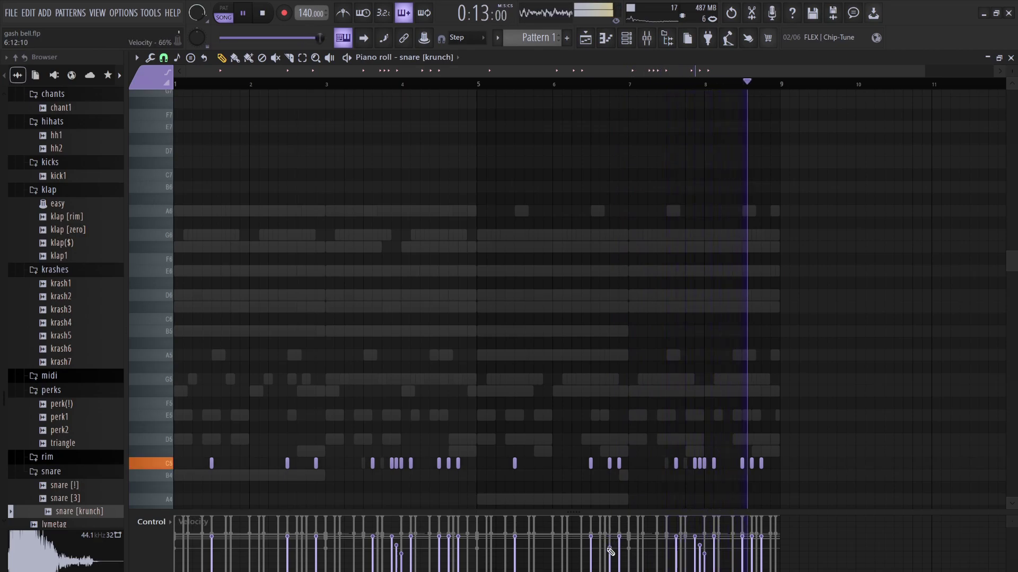
{"action": "left_click", "coordinate": [771, 463]}
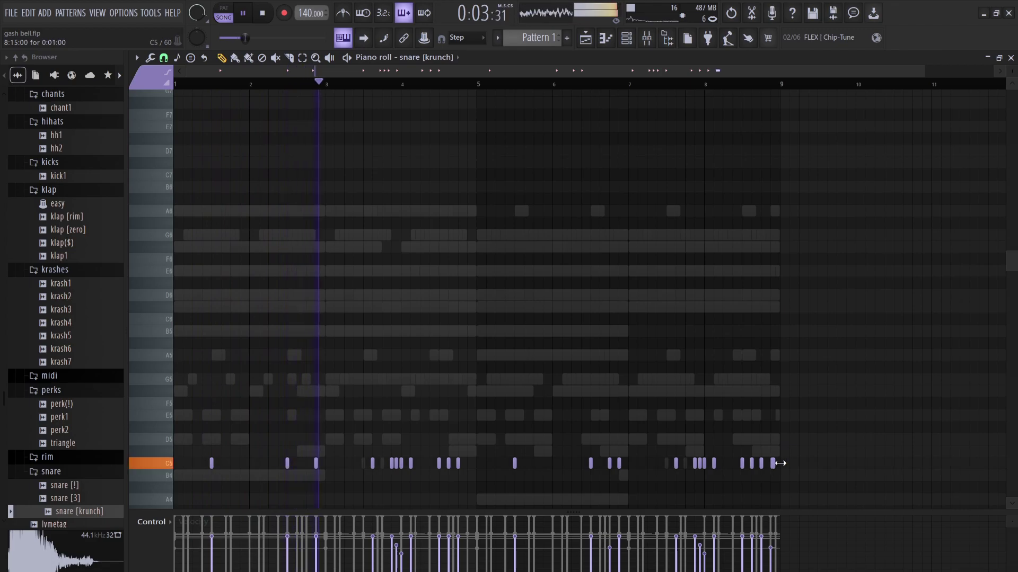
{"action": "left_click_drag", "start_coordinate": [773, 463], "coordinate": [761, 458]}
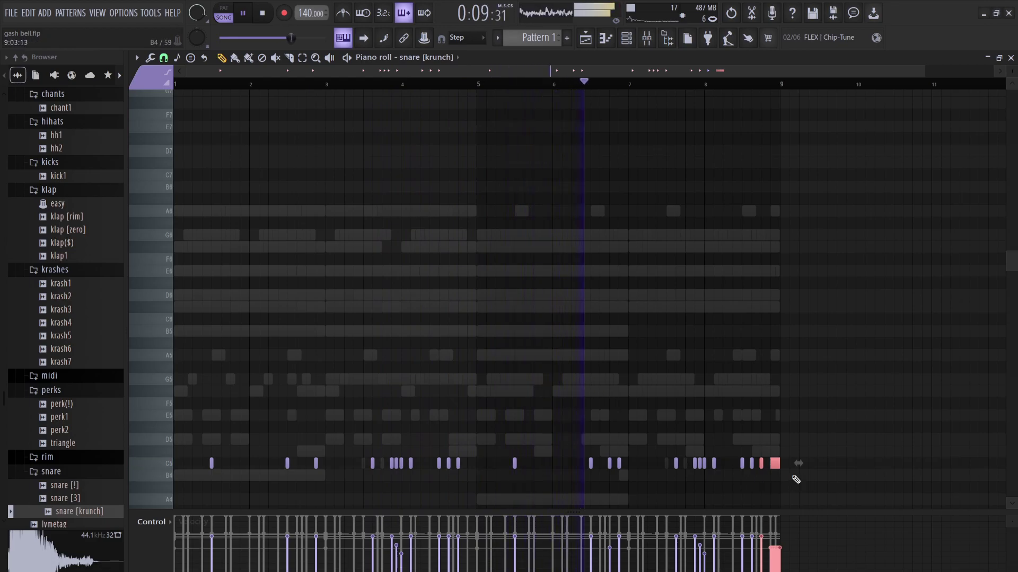
{"action": "left_click_drag", "start_coordinate": [777, 551], "coordinate": [771, 565]}
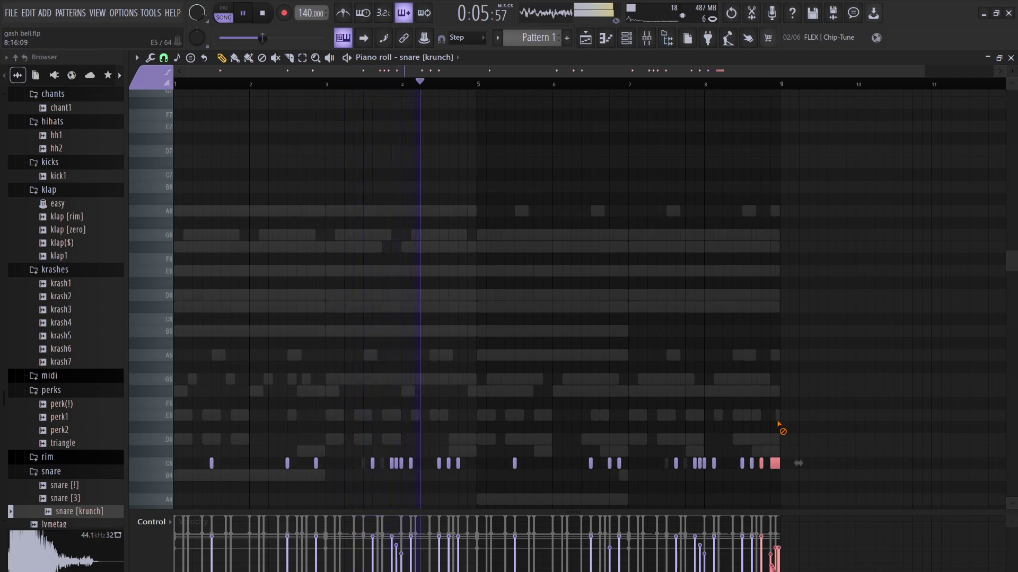
{"action": "left_click_drag", "start_coordinate": [788, 504], "coordinate": [769, 447]}
{"action": "mouse_move", "coordinate": [770, 568]}
{"action": "left_mouse_down"}
{"action": "mouse_move", "coordinate": [777, 535]}
{"action": "mouse_move", "coordinate": [774, 563]}
{"action": "mouse_move", "coordinate": [789, 546]}
{"action": "left_mouse_up"}
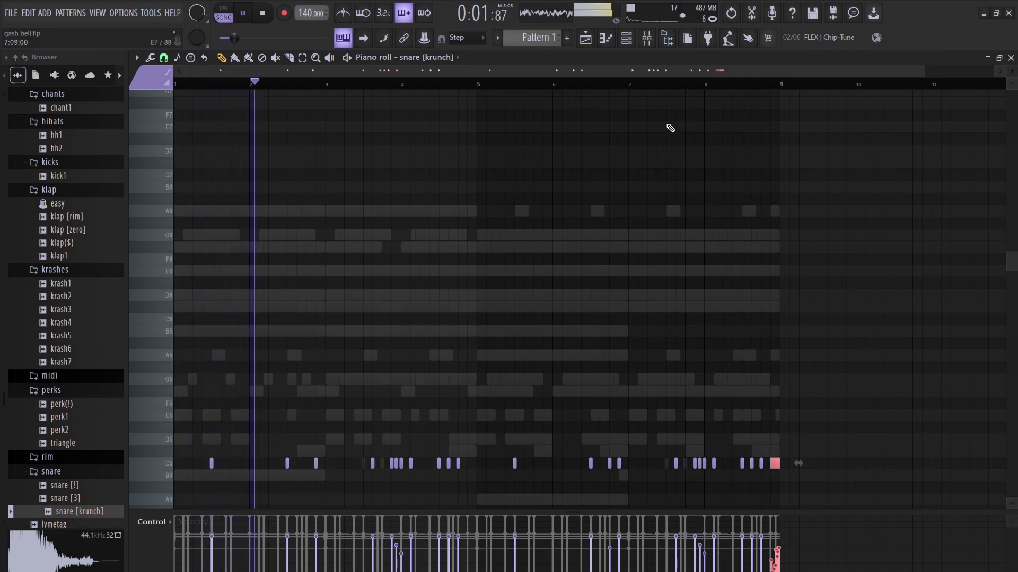
- Load the hh2 hi-hat sample as a new channel below snare [krunch]
{"action": "left_click", "coordinate": [626, 37]}
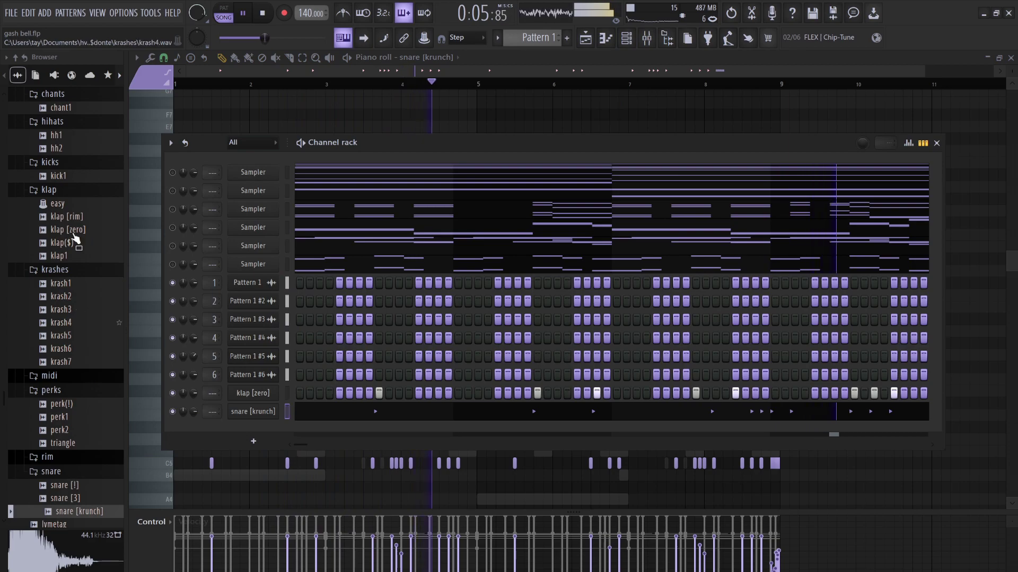
{"action": "left_click", "coordinate": [64, 150]}
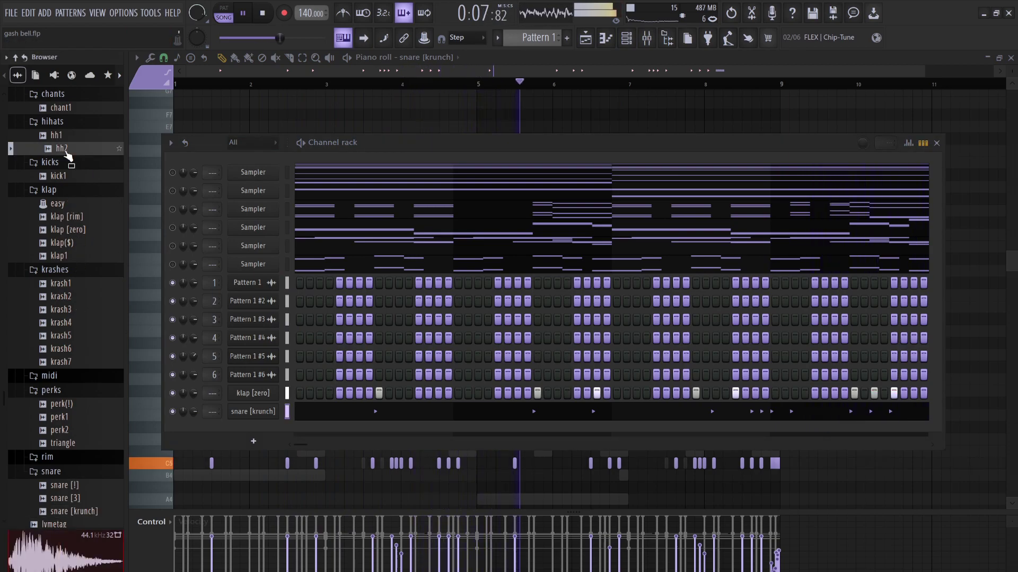
{"action": "left_click_drag", "start_coordinate": [287, 438], "coordinate": [269, 443]}
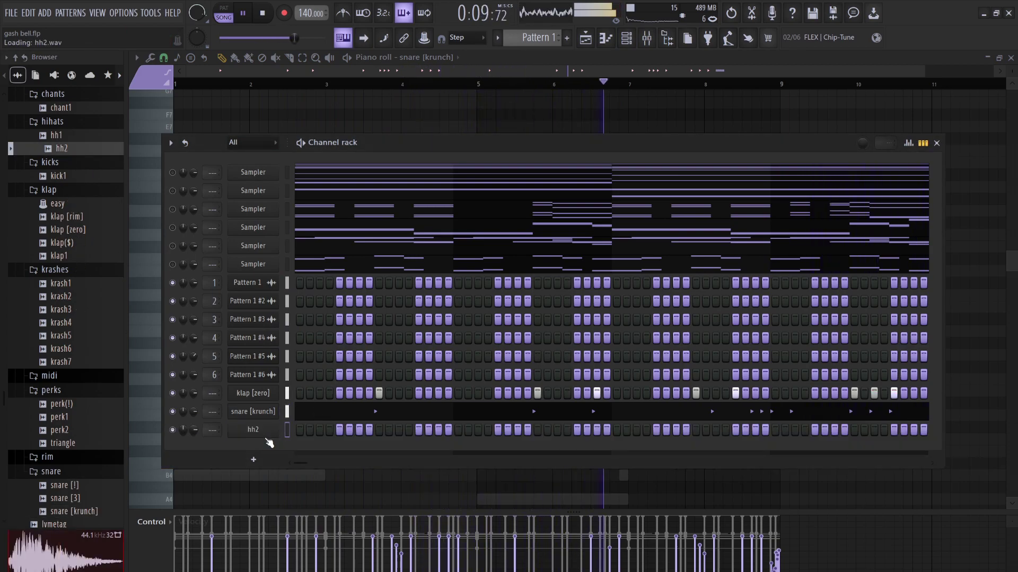
{"action": "left_click", "coordinate": [286, 297]}
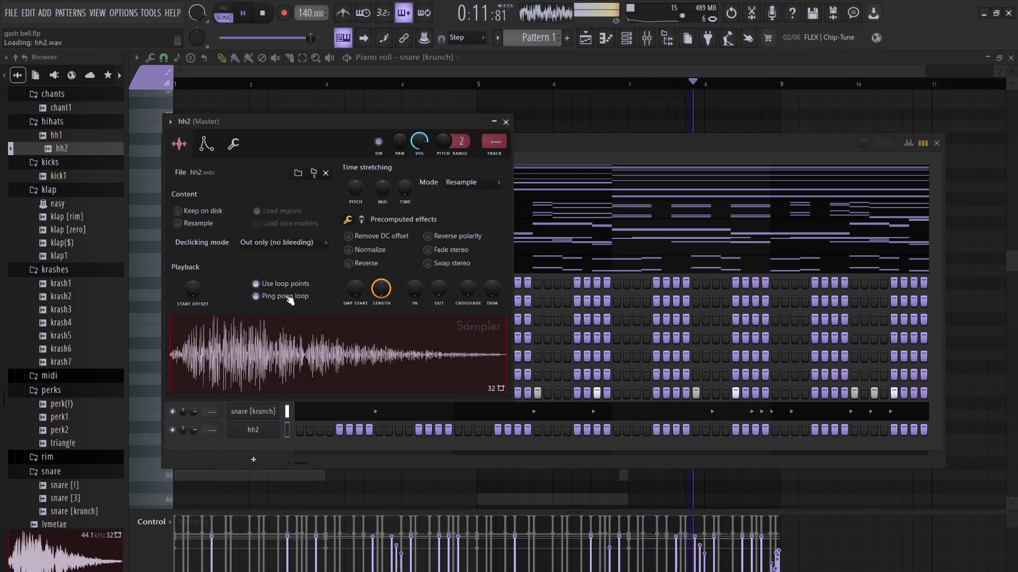
- Program hh2 hits on steps 1, 2, 3, 15, 17, 18, 19, 23, 27, 29 and 31
{"action": "left_click", "coordinate": [299, 431]}
{"action": "left_click", "coordinate": [310, 431]}
{"action": "left_click", "coordinate": [321, 432]}
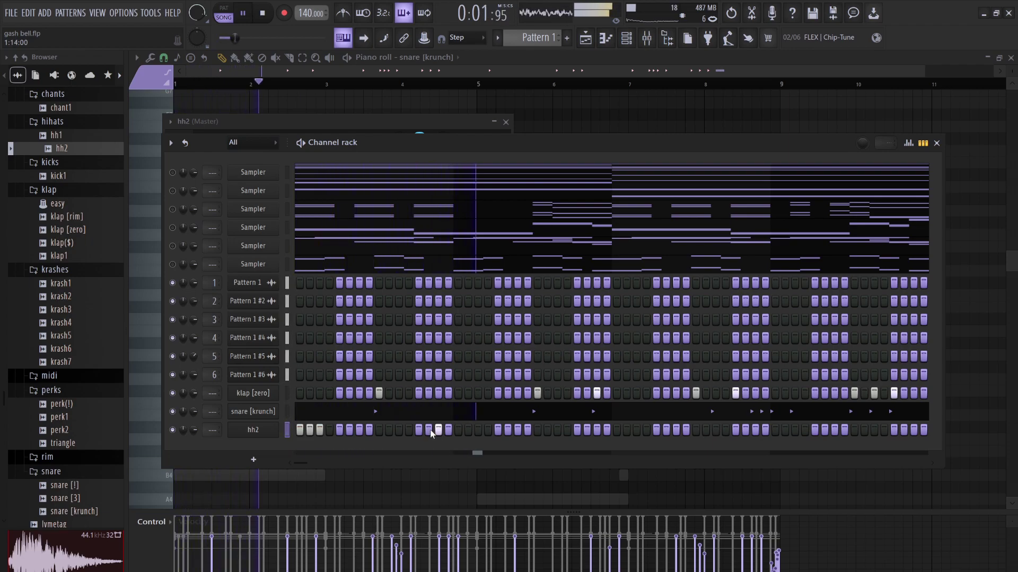
{"action": "left_click_drag", "start_coordinate": [451, 432], "coordinate": [477, 434]}
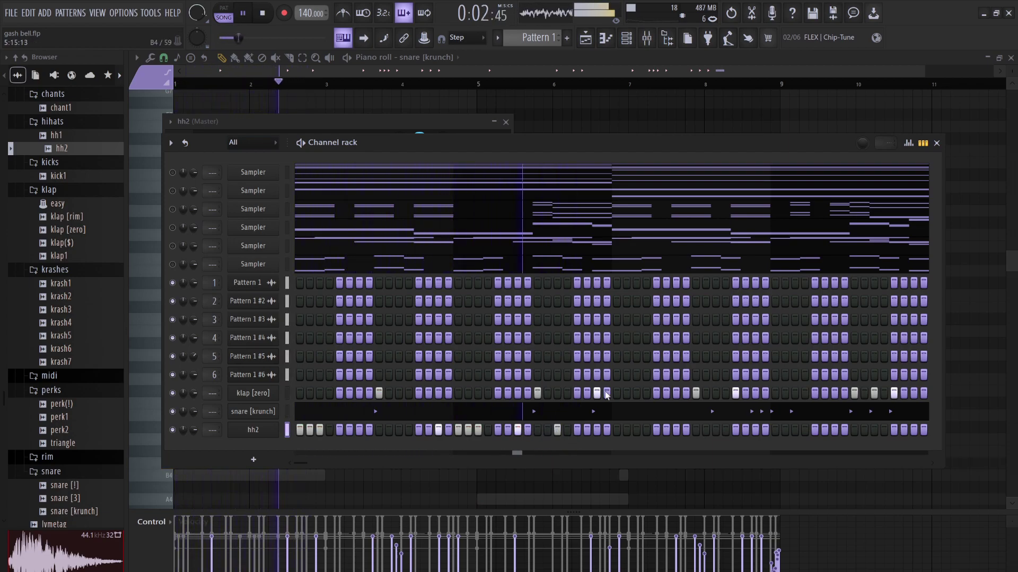
{"action": "left_click", "coordinate": [588, 430]}
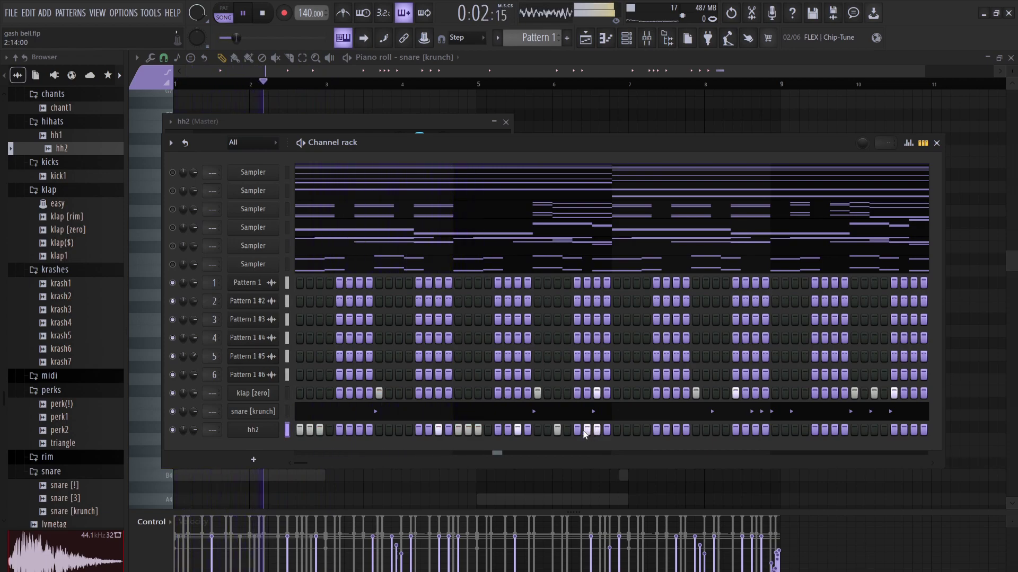
{"action": "left_click", "coordinate": [578, 431]}
{"action": "left_click", "coordinate": [606, 431]}
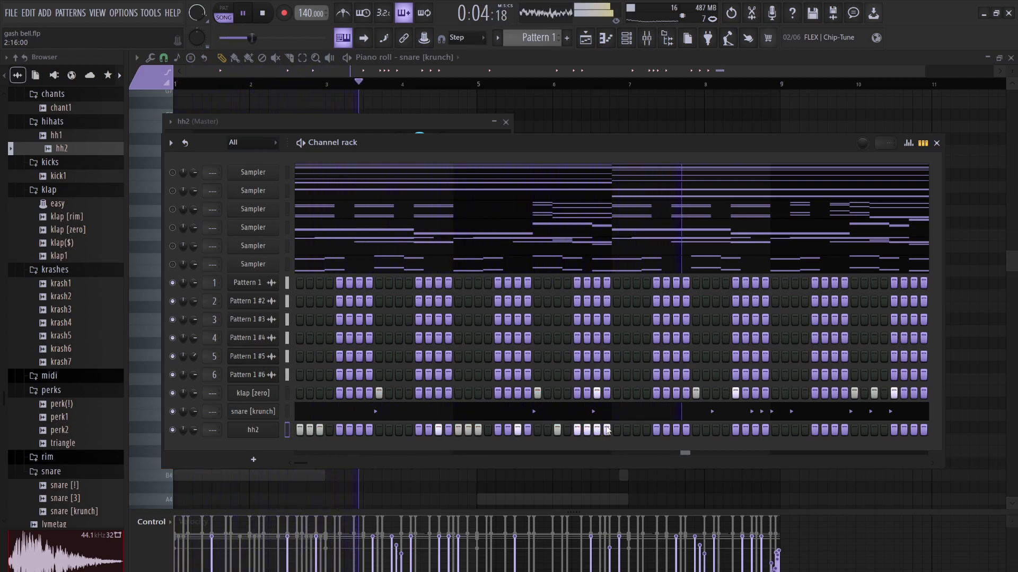
{"action": "left_click", "coordinate": [606, 430]}
- In the hh2 piano roll, add a chopped B4 roll at the end of bar 2 with falling velocities and audition it
{"action": "key", "text": "space"}
{"action": "key", "text": "space"}
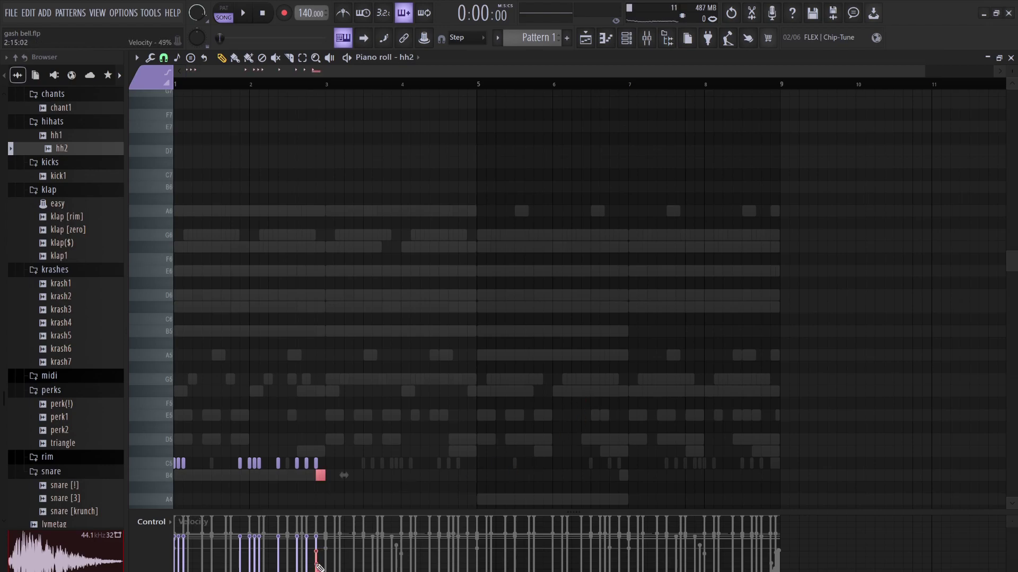
{"action": "key", "text": "space"}
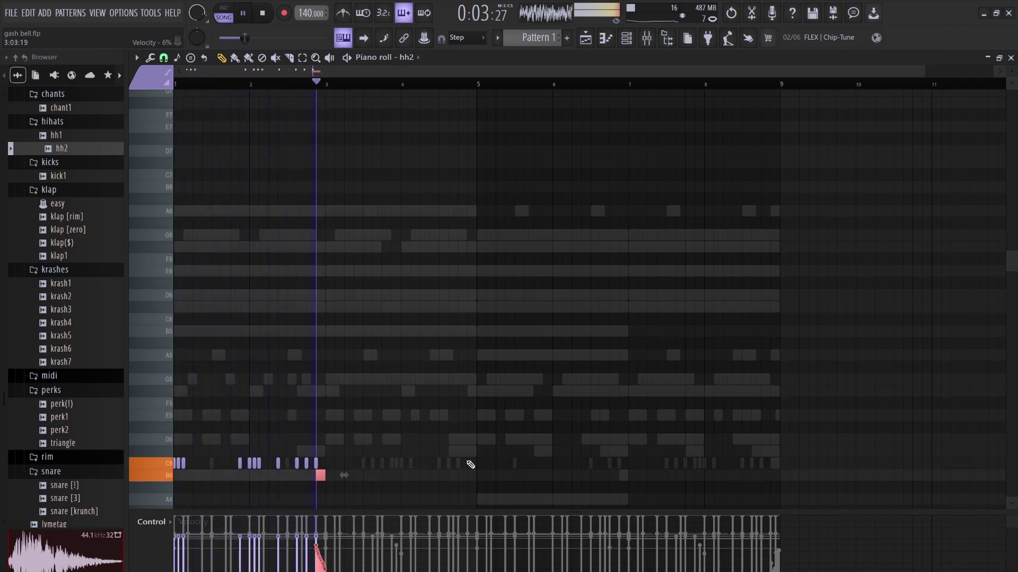
{"action": "key", "text": "space"}
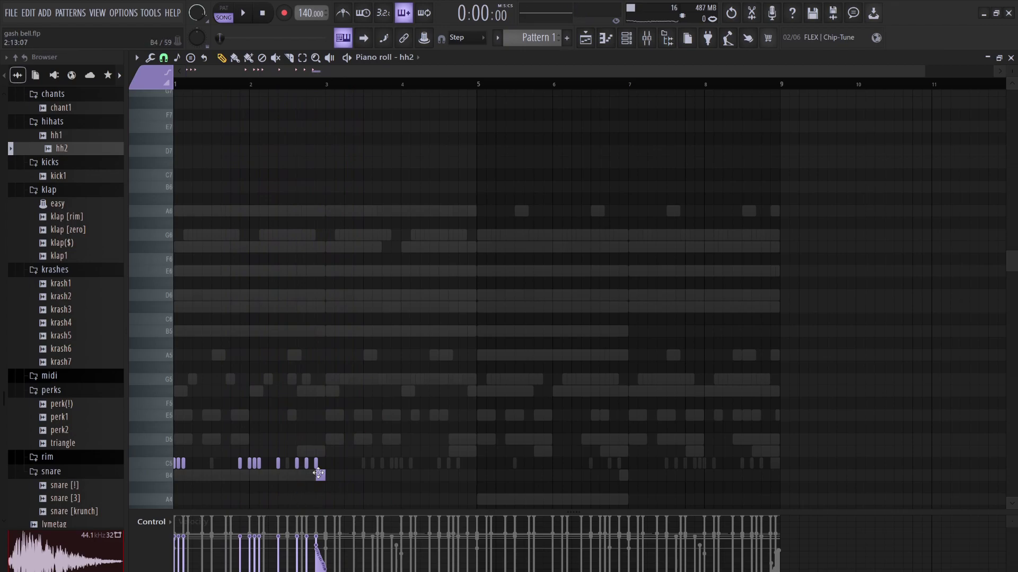
- Duplicate the two-bar hh2 pattern into bars 3 and 4 and play it back
{"action": "left_click_drag", "start_coordinate": [334, 467], "coordinate": [226, 449]}
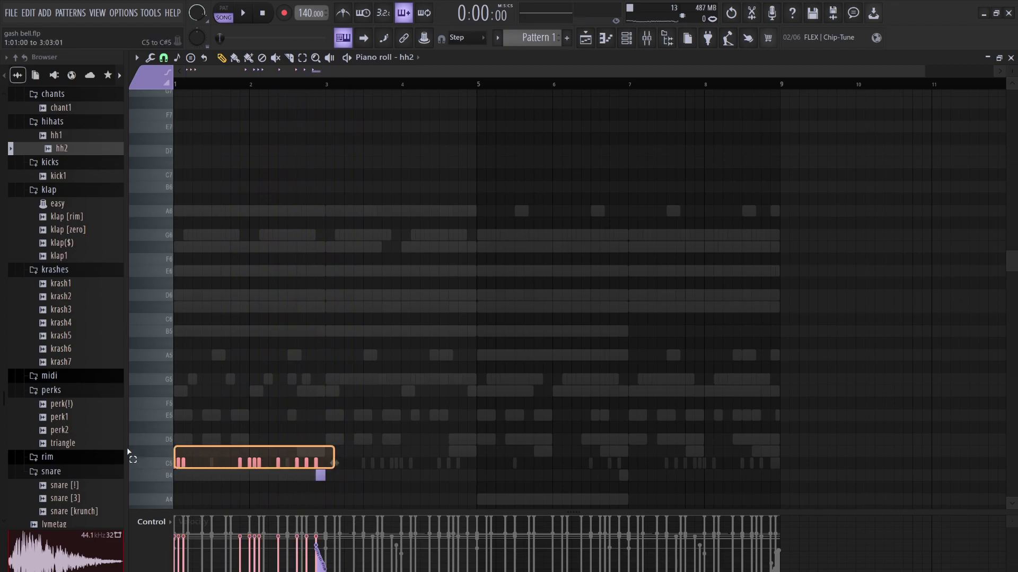
{"action": "left_click_drag", "start_coordinate": [133, 453], "coordinate": [134, 452]}
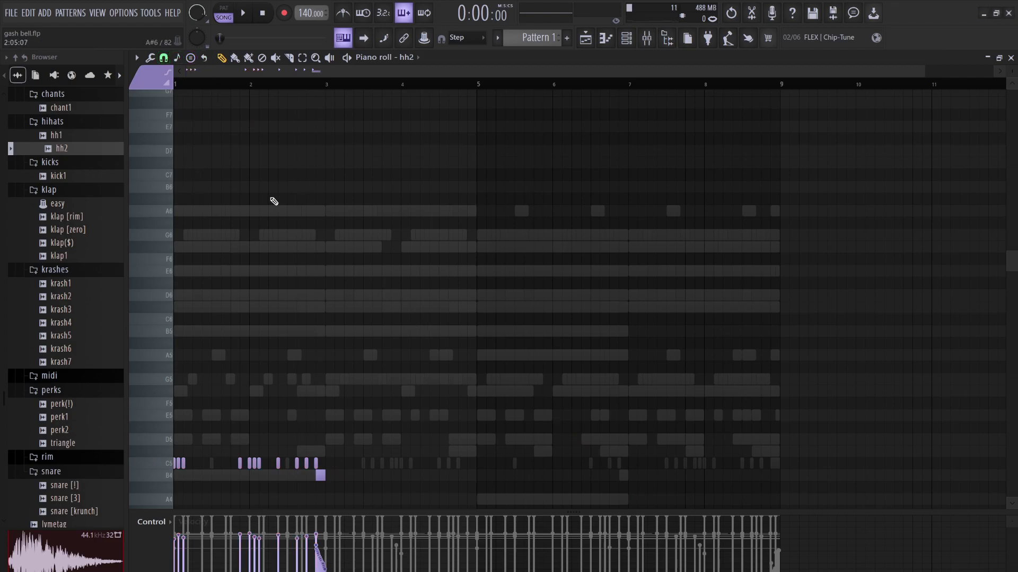
{"action": "key", "text": "ctrl+b"}
{"action": "key", "text": "space"}
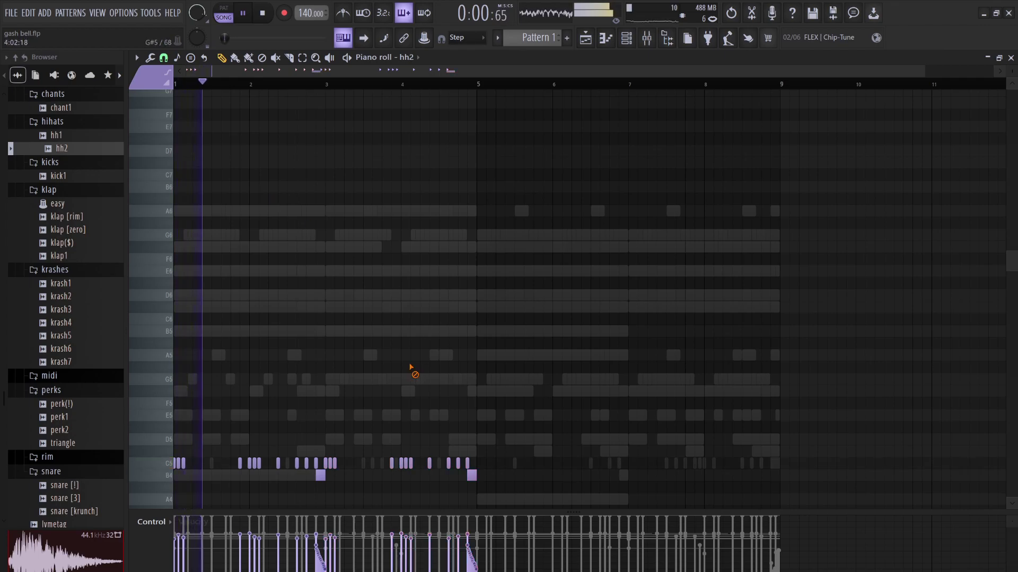
- Add a low-velocity C5 hi-hat note at step 5 of bar 3 and a short D5 note at step 7, restarting playback
{"action": "left_click", "coordinate": [347, 464]}
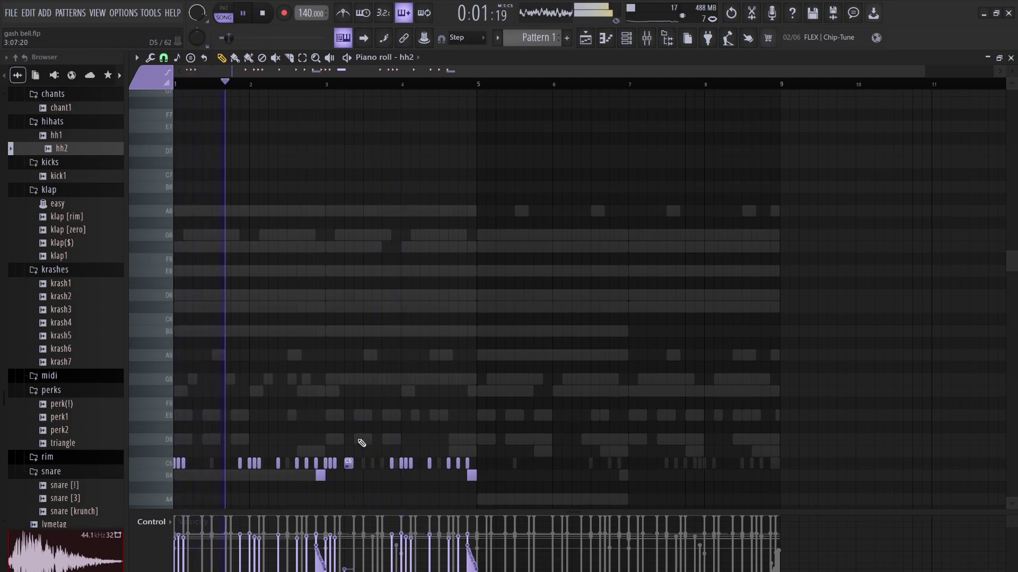
{"action": "left_click", "coordinate": [358, 439]}
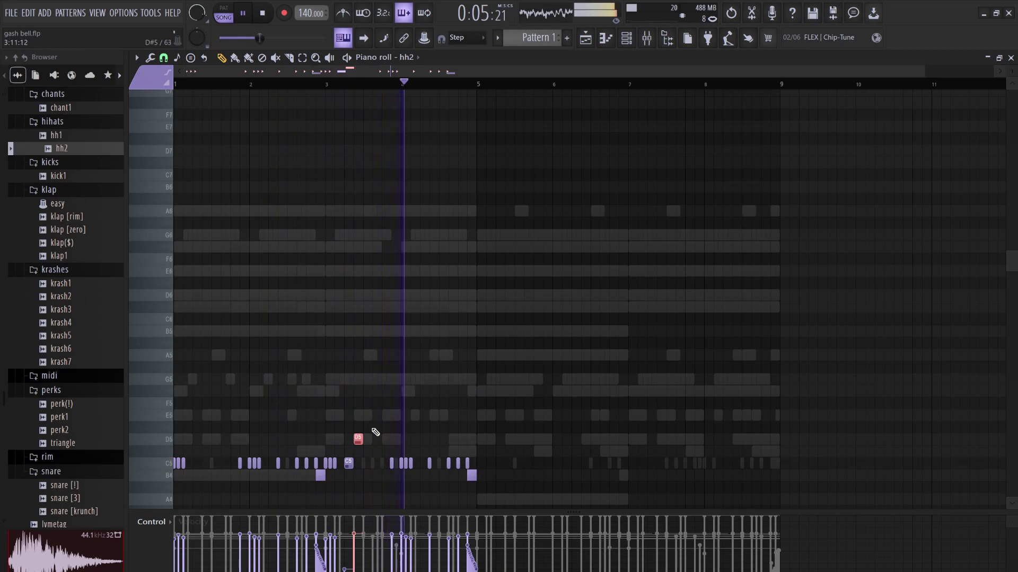
{"action": "key", "text": "space"}
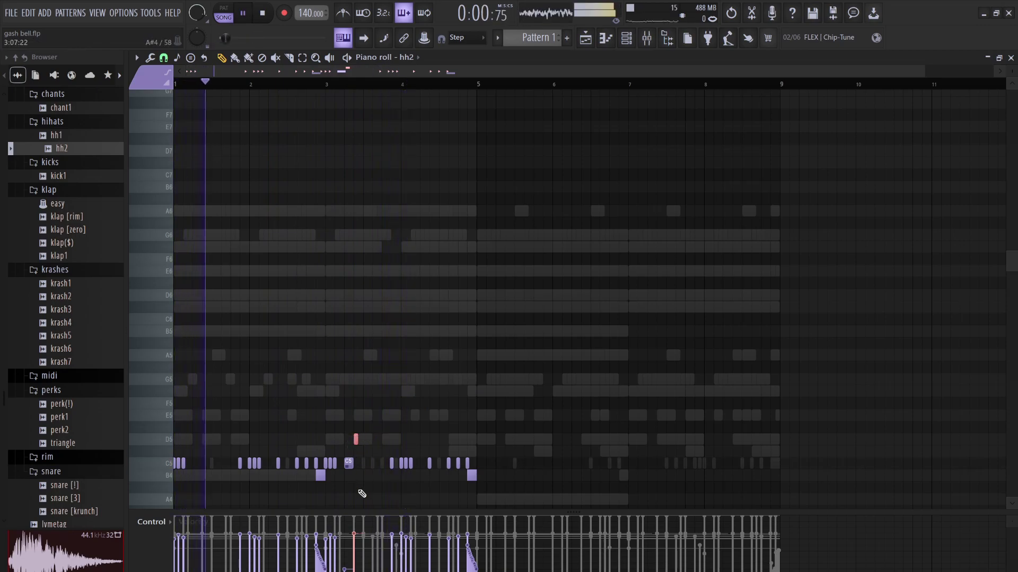
- Add a short A4 hi-hat note beside the D5 note in bar 3 and swap the pitches so A4 precedes D5
{"action": "left_click", "coordinate": [361, 499]}
{"action": "left_click_drag", "start_coordinate": [373, 502], "coordinate": [362, 506]}
{"action": "scroll", "coordinate": [361, 498], "scroll_direction": "down", "scroll_amount": 3}
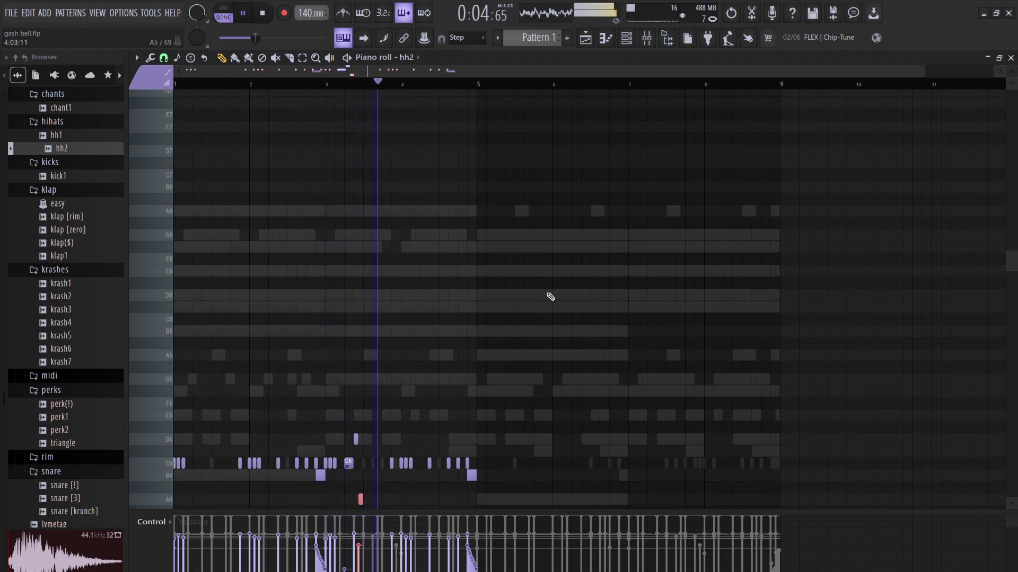
{"action": "key", "text": "space"}
{"action": "key", "text": "space"}
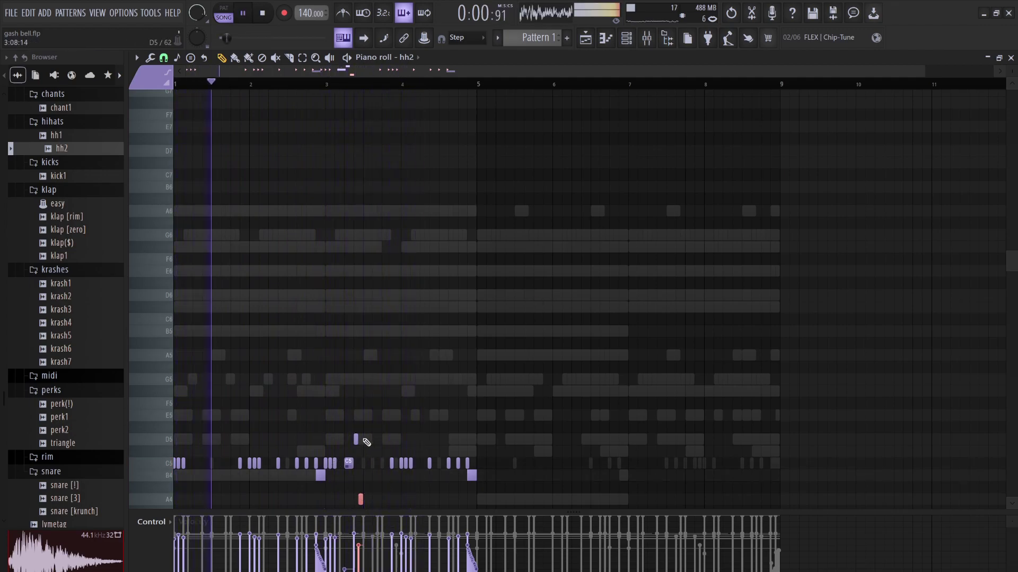
{"action": "key", "text": "alt+y"}
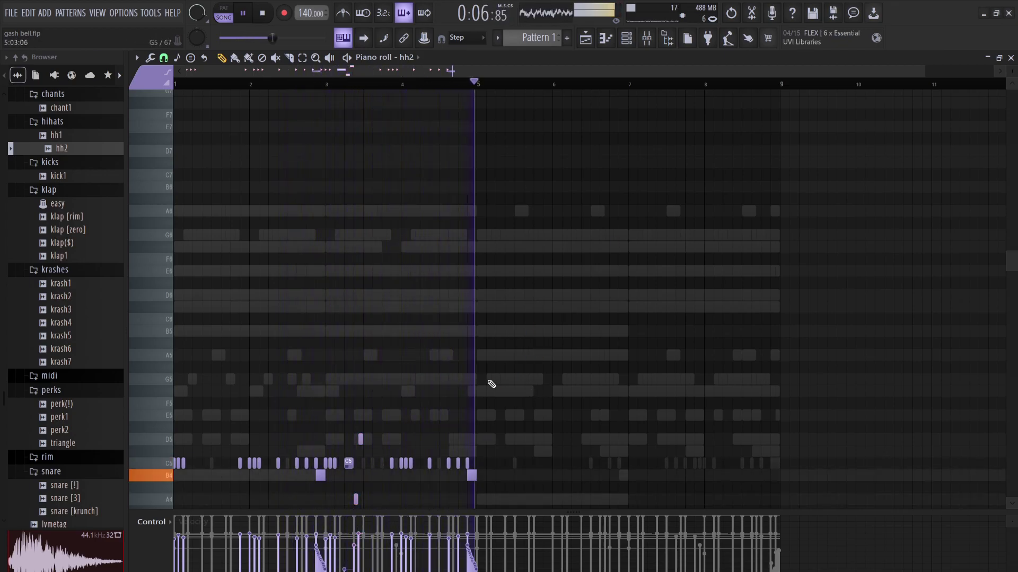
- Duplicate the whole four-bar hh2 pattern into bars 5 to 8
{"action": "key", "text": "ctrl+a"}
{"action": "key", "text": "ctrl+b"}
{"action": "key", "text": "ctrl+d"}
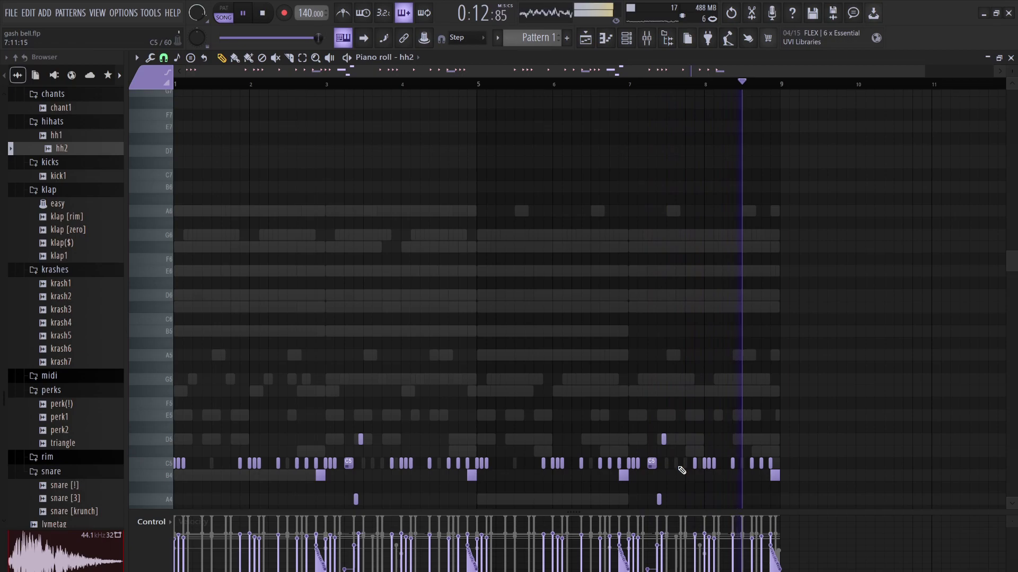
- Add the krash5 sample as a new channel and place hits on steps 1, 5 and 19
{"action": "left_click", "coordinate": [629, 40]}
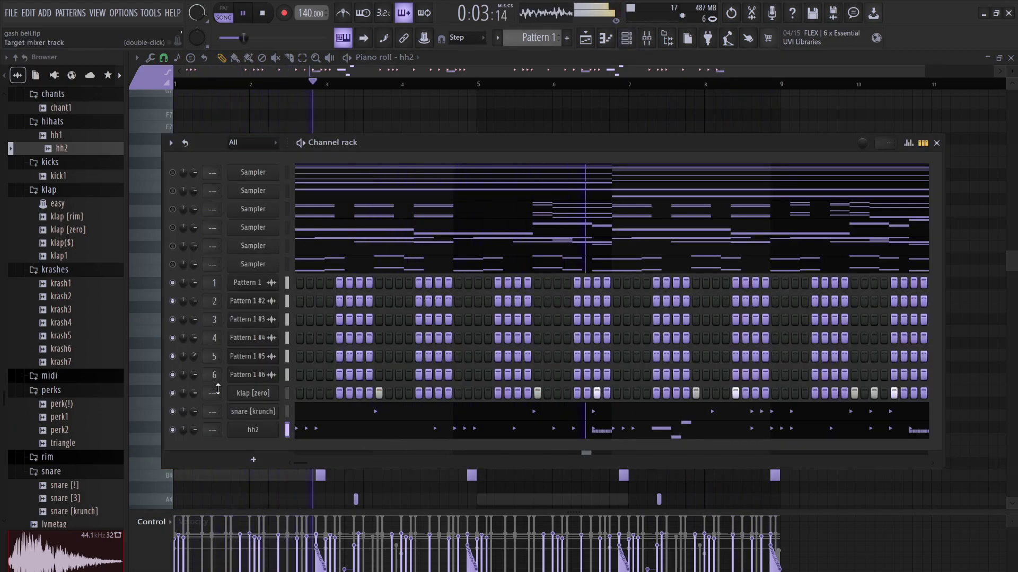
{"action": "left_click_drag", "start_coordinate": [65, 334], "coordinate": [266, 447]}
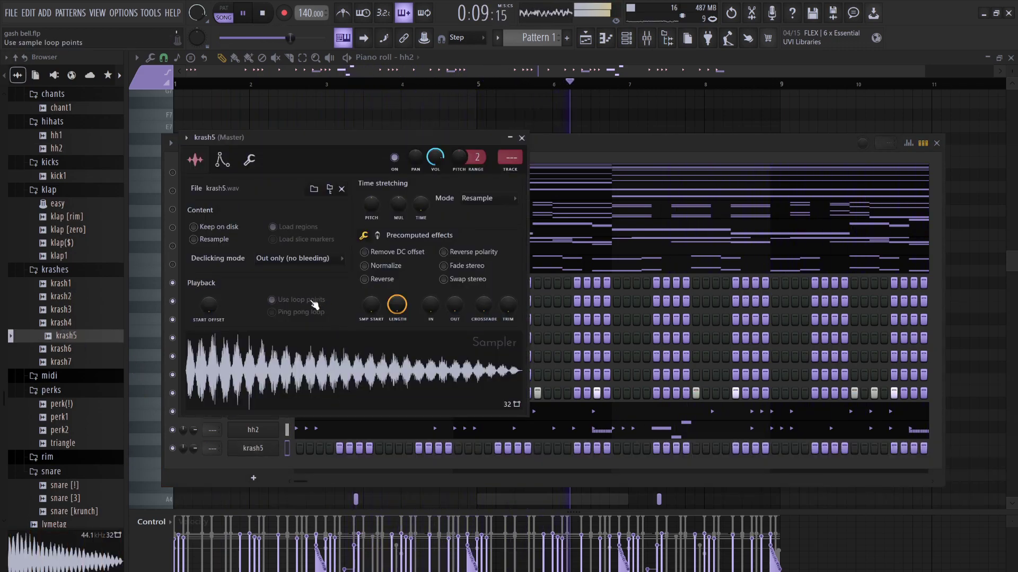
{"action": "left_click", "coordinate": [298, 449]}
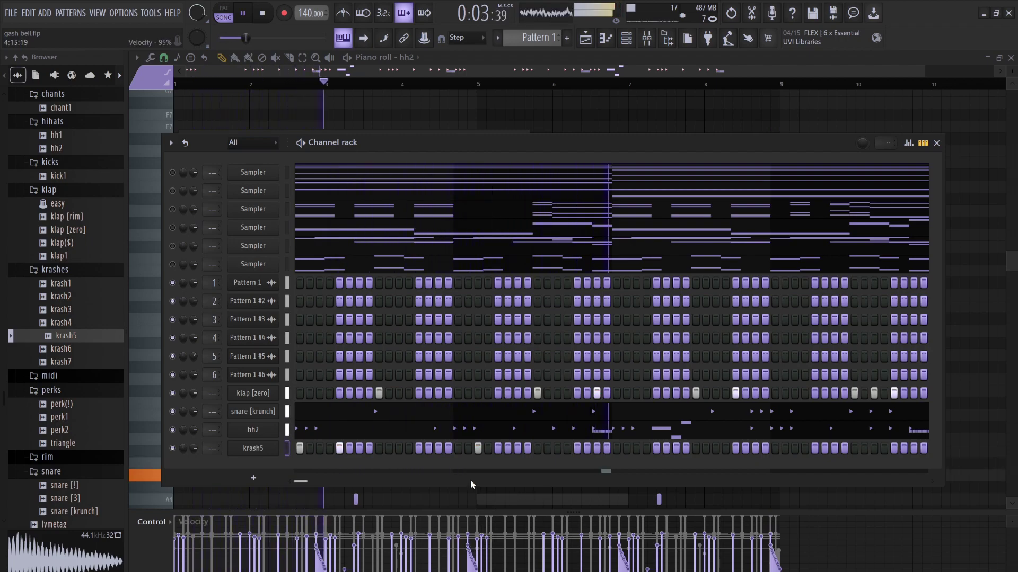
- Find the 808 [xi] sample in the browser and add it as a new channel below krash5
{"action": "scroll", "coordinate": [90, 187], "scroll_direction": "down", "scroll_amount": 8}
{"action": "scroll", "coordinate": [80, 249], "scroll_direction": "up", "scroll_amount": 10}
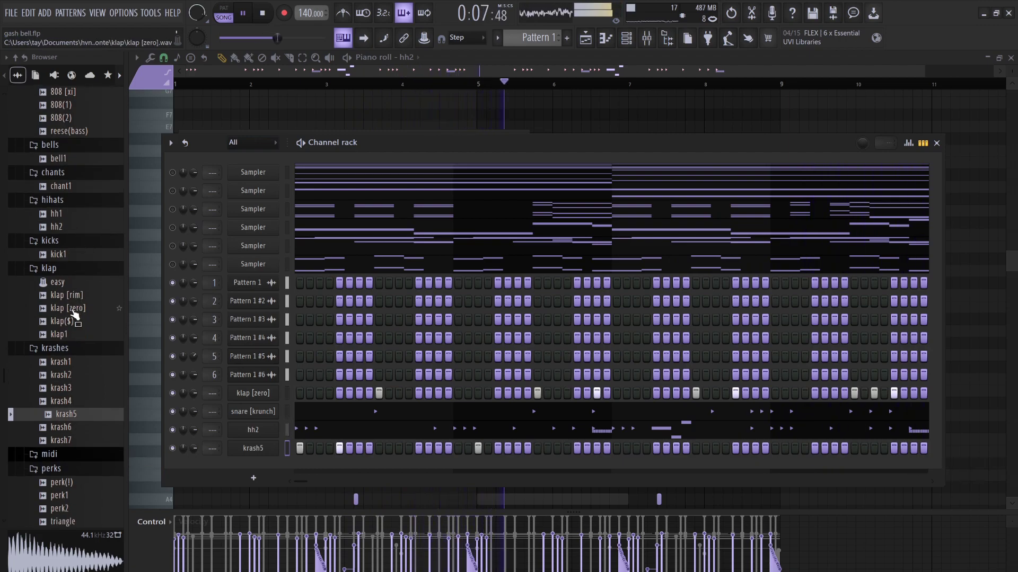
{"action": "left_click_drag", "start_coordinate": [73, 96], "coordinate": [261, 411]}
{"action": "left_click_drag", "start_coordinate": [278, 462], "coordinate": [278, 463]}
{"action": "left_click", "coordinate": [269, 467]}
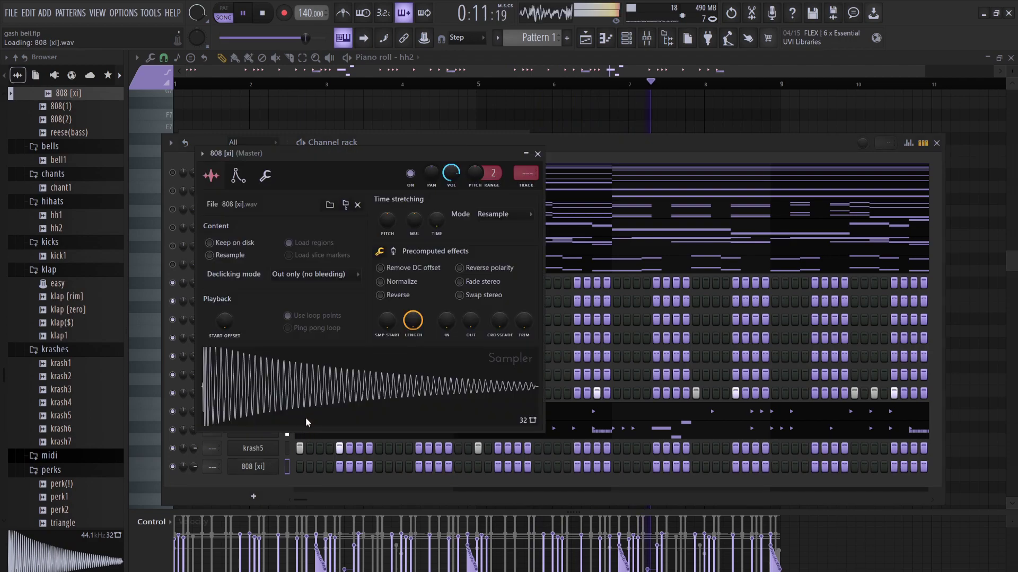
- Enable the 808 [xi] volume envelope with maximum hold and minimum other stages, and open its miscellaneous settings
{"action": "left_click", "coordinate": [238, 177]}
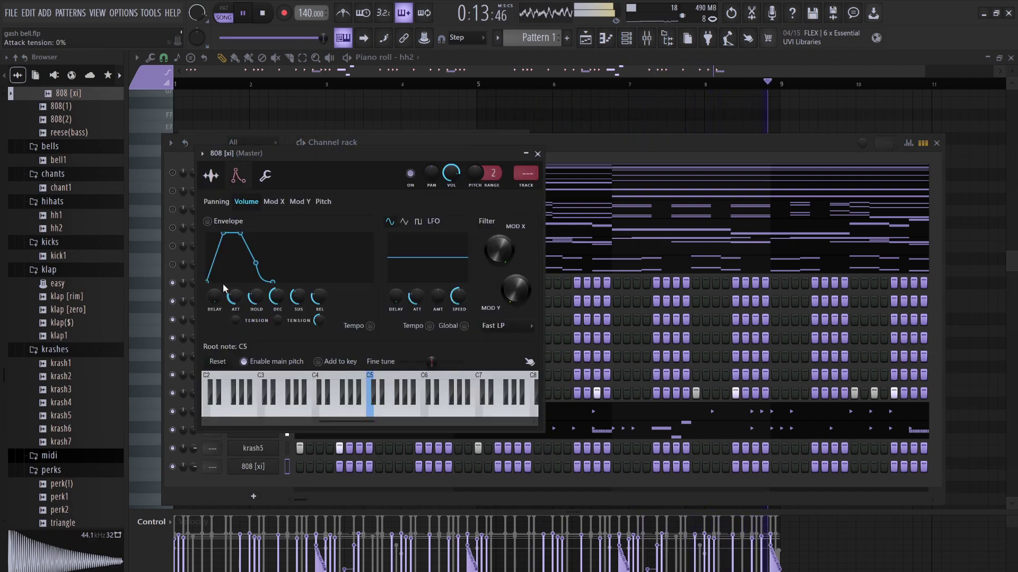
{"action": "left_click_drag", "start_coordinate": [276, 296], "coordinate": [297, 291]}
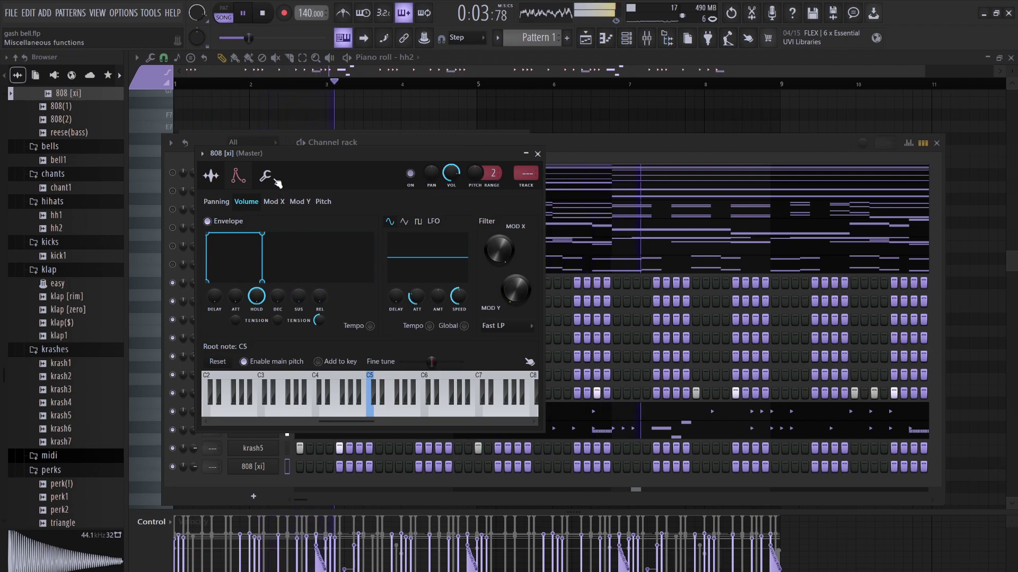
{"action": "left_click", "coordinate": [276, 181]}
{"action": "left_click", "coordinate": [222, 330]}
- Program 808 [xi] hits on steps 1, 15, 21, 23, 27 and 31 and play the pattern
{"action": "key", "text": "space"}
{"action": "left_click", "coordinate": [300, 467]}
{"action": "key", "text": "space"}
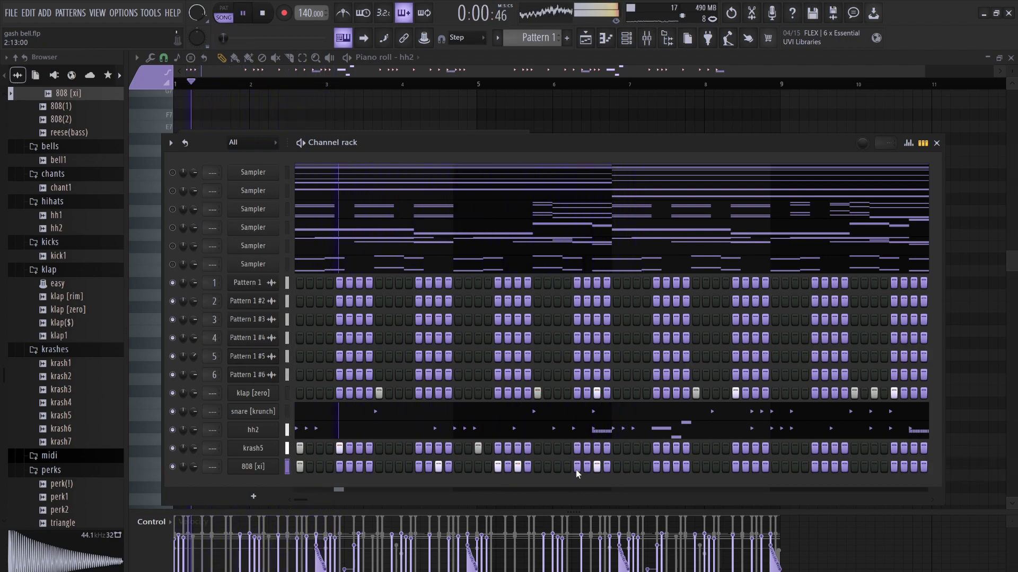
{"action": "left_click", "coordinate": [557, 466]}
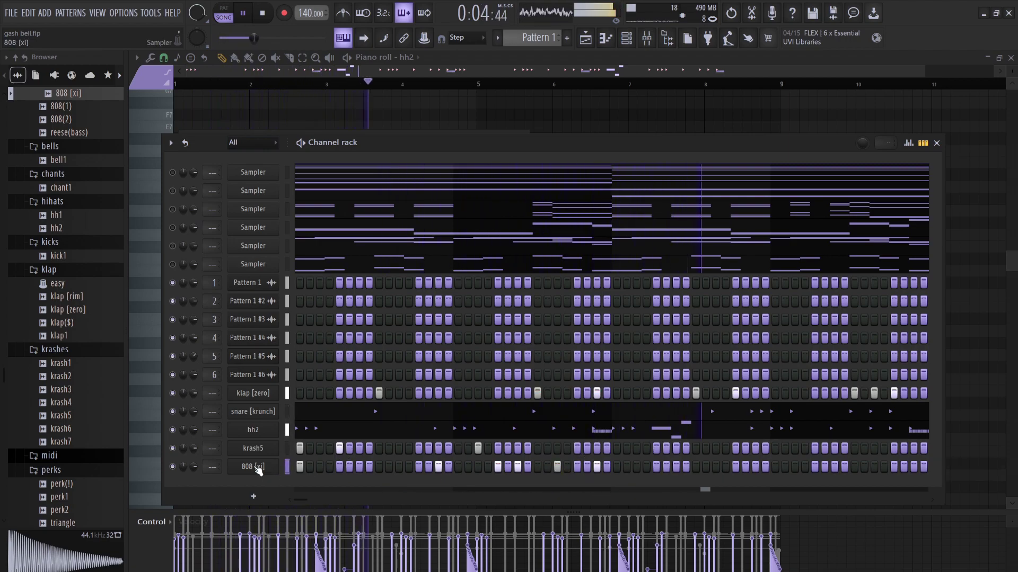
- In the 808 [xi] piano roll, extend each C5 note to the next one and duplicate both bars into bars 3 and 4
{"action": "key", "text": "F7"}
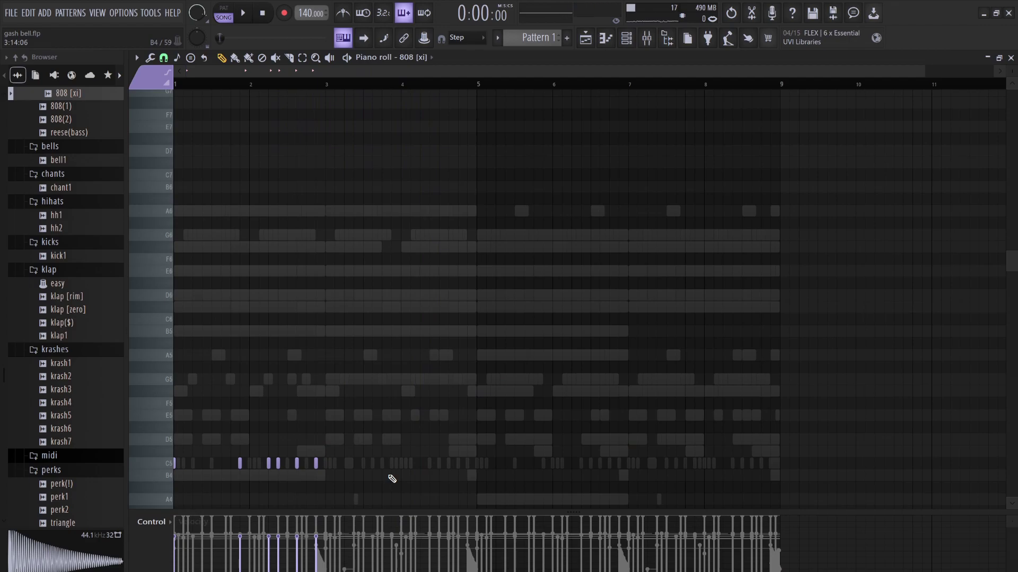
{"action": "key", "text": "space"}
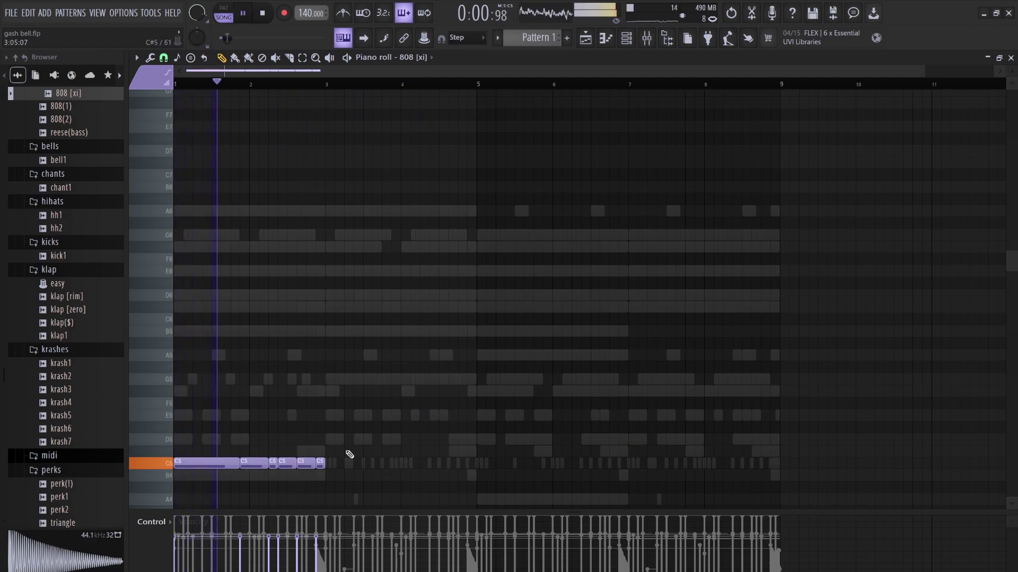
{"action": "key", "text": "ctrl+b"}
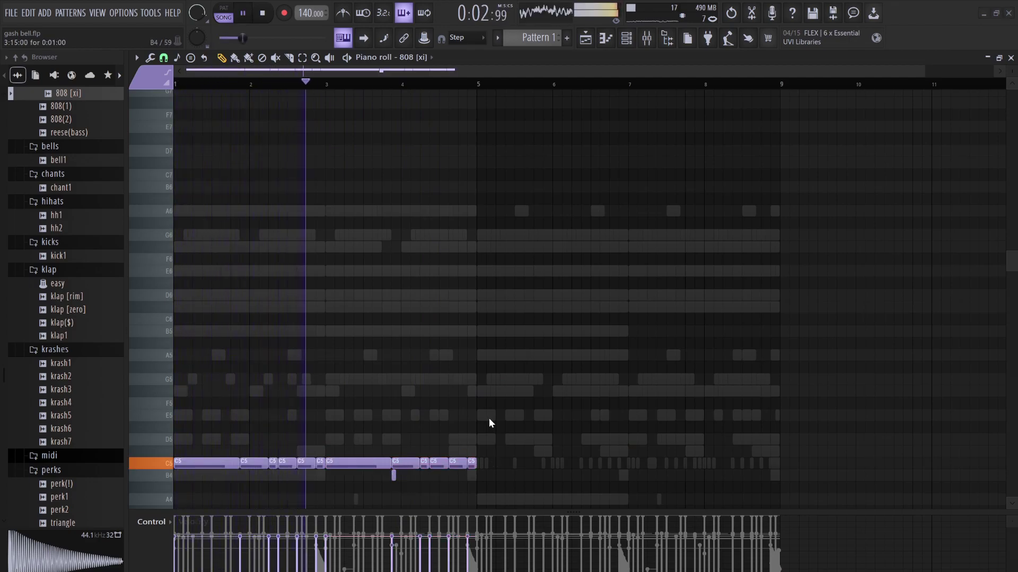
{"action": "key", "text": "ctrl+z"}
{"action": "key", "text": "space"}
{"action": "key", "text": "space"}
{"action": "key", "text": "ctrl+d"}
- Place C5 notes at steps 7 and 13 of bar 3 and step 3 of bar 4, plus a two-step C#5 note starting bar 4
{"action": "left_click_drag", "start_coordinate": [389, 464], "coordinate": [351, 465]}
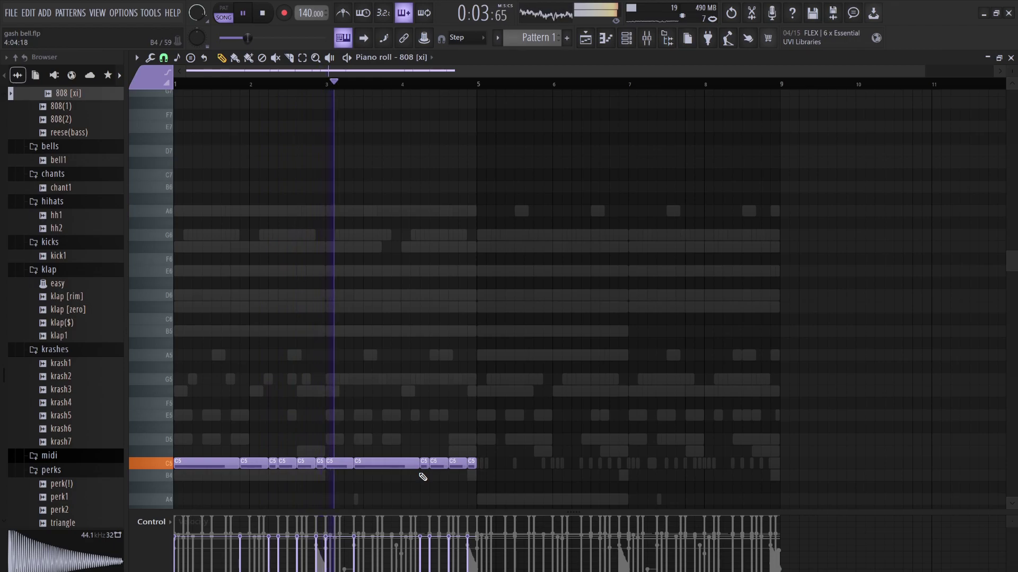
{"action": "left_click_drag", "start_coordinate": [419, 463], "coordinate": [387, 465]}
{"action": "left_click", "coordinate": [402, 450]}
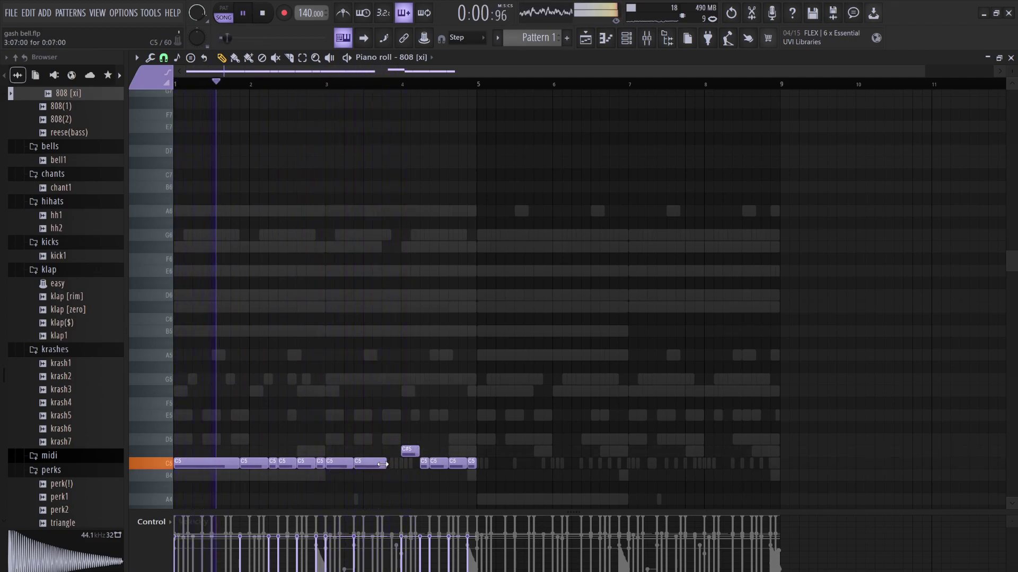
{"action": "mouse_move", "coordinate": [397, 452]}
{"action": "left_mouse_down"}
{"action": "mouse_move", "coordinate": [389, 465]}
{"action": "mouse_move", "coordinate": [408, 451]}
{"action": "left_mouse_up"}
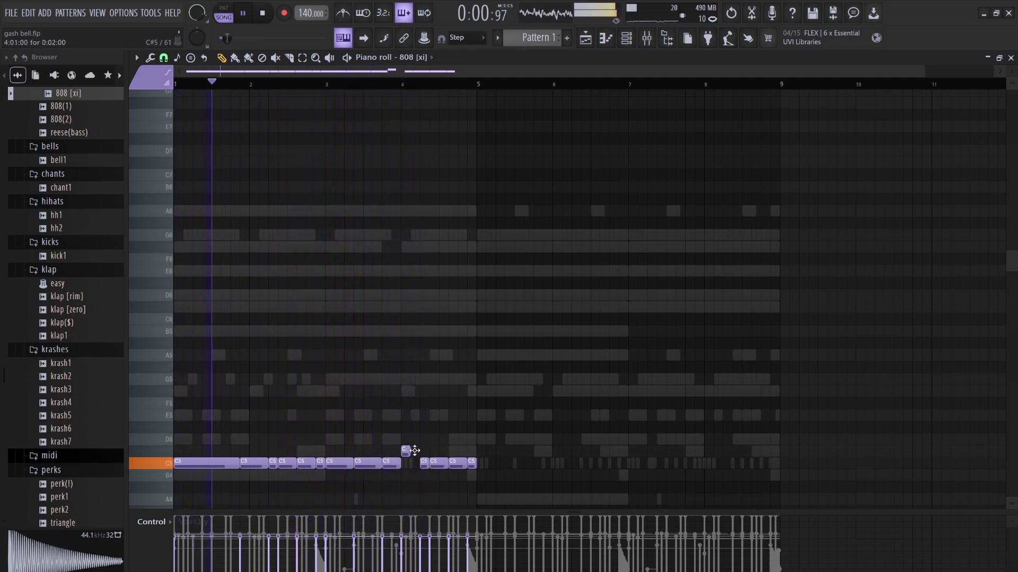
{"action": "left_click", "coordinate": [414, 464]}
- Select all 808 notes, raise their velocities to maximum and clear the selection
{"action": "left_click_drag", "start_coordinate": [489, 496], "coordinate": [189, 415]}
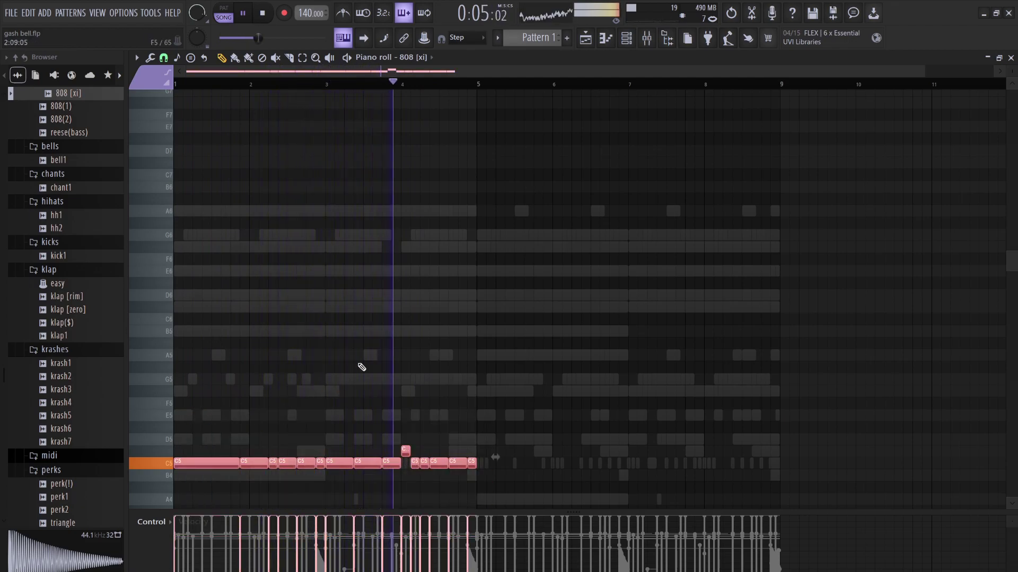
{"action": "key", "text": "ctrl+d"}
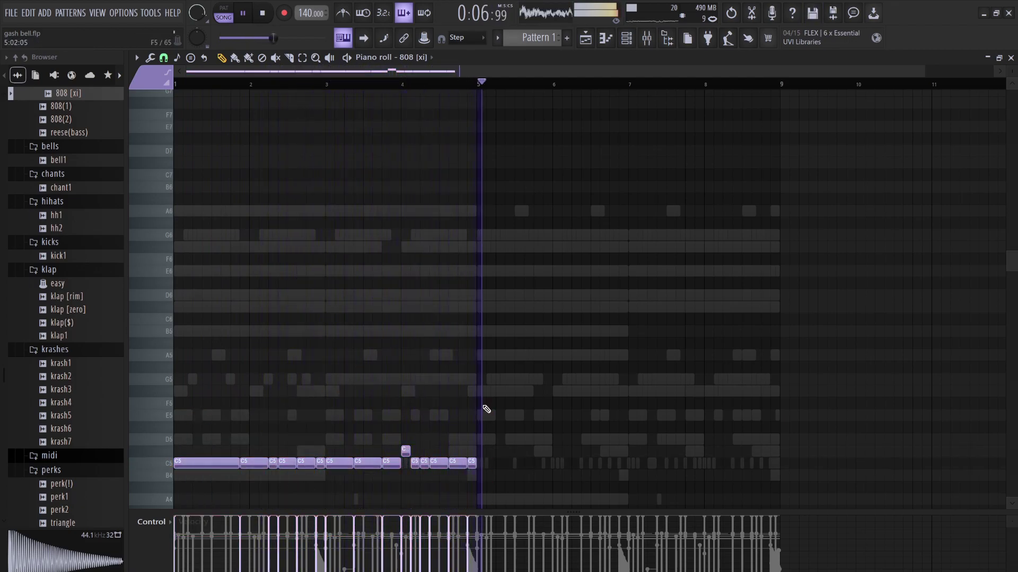
- Retime the bar 4 C5 notes to start on steps 5, 9, 11 and 15, and insert a two-step D5 note at step 11 of bar 3
{"action": "left_click_drag", "start_coordinate": [427, 464], "coordinate": [434, 464]}
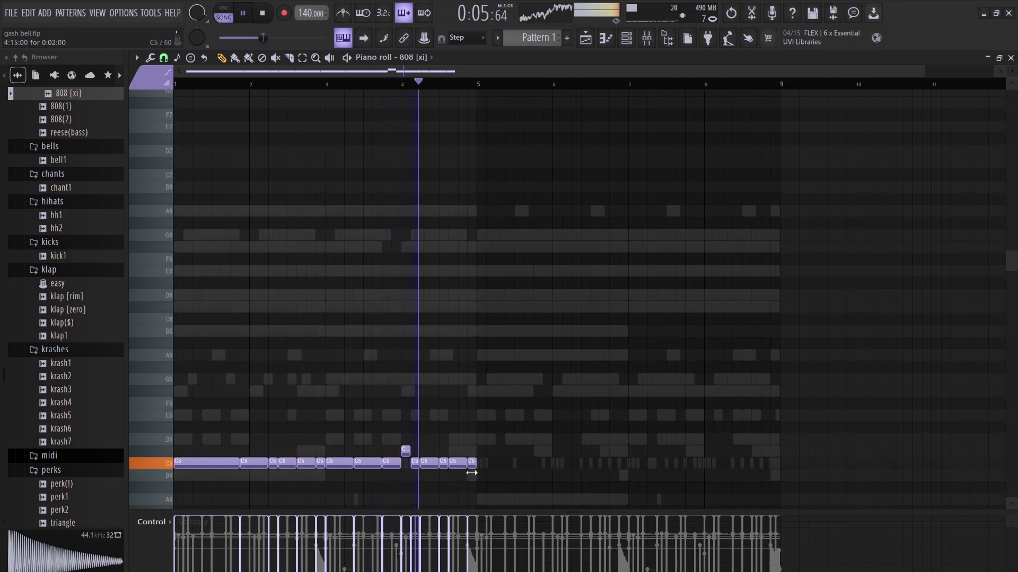
{"action": "left_click_drag", "start_coordinate": [453, 467], "coordinate": [429, 467]}
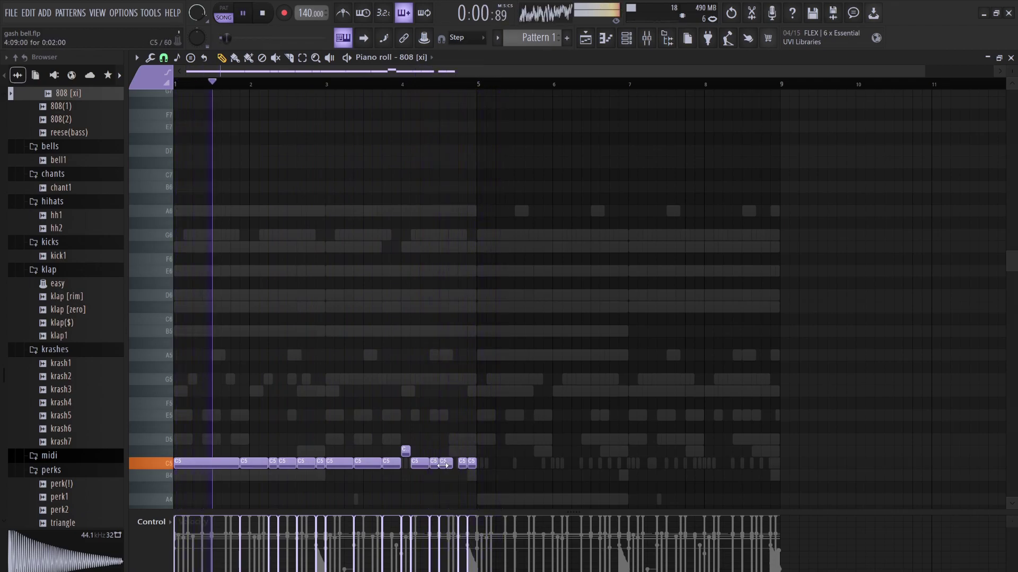
{"action": "mouse_move", "coordinate": [461, 464]}
{"action": "left_mouse_down"}
{"action": "mouse_move", "coordinate": [453, 463]}
{"action": "mouse_move", "coordinate": [467, 464]}
{"action": "left_mouse_up"}
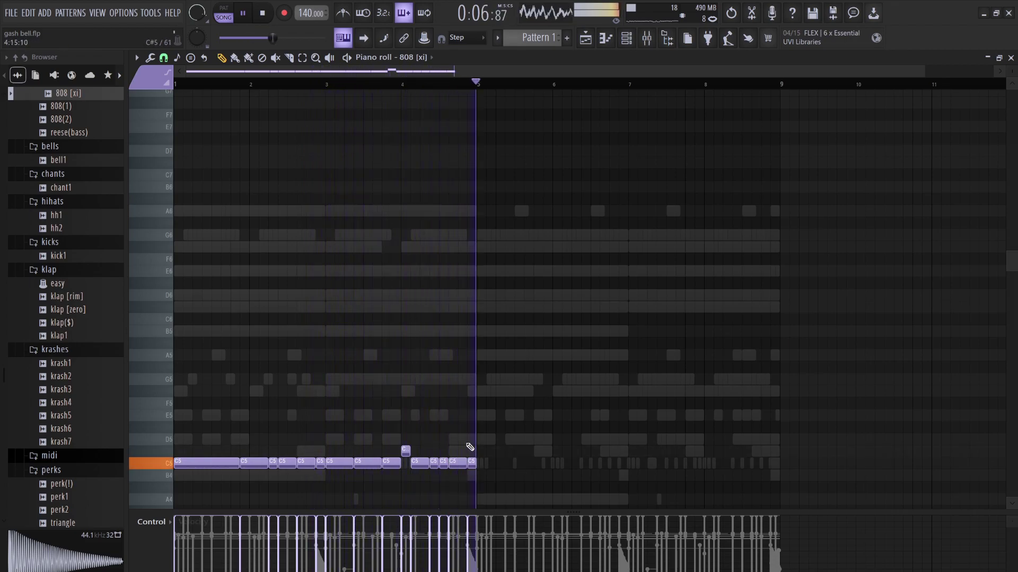
{"action": "left_click_drag", "start_coordinate": [424, 464], "coordinate": [414, 465]}
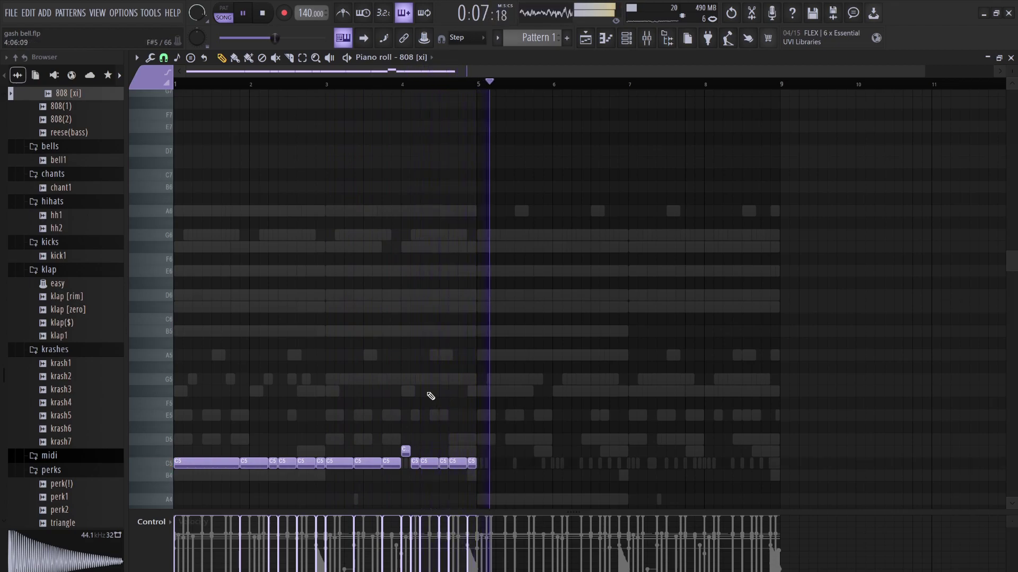
{"action": "left_click_drag", "start_coordinate": [380, 461], "coordinate": [368, 462]}
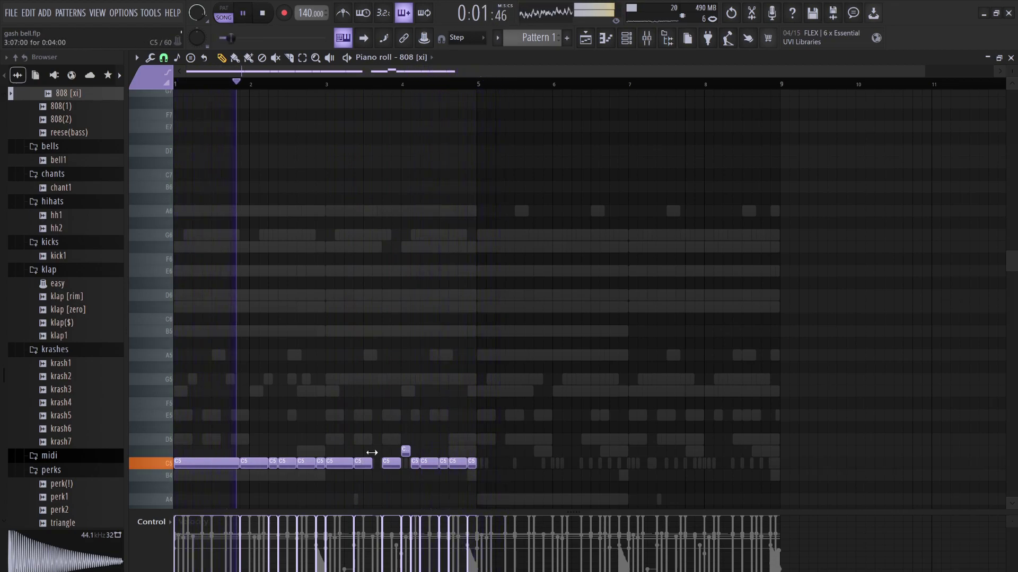
{"action": "left_click", "coordinate": [377, 439]}
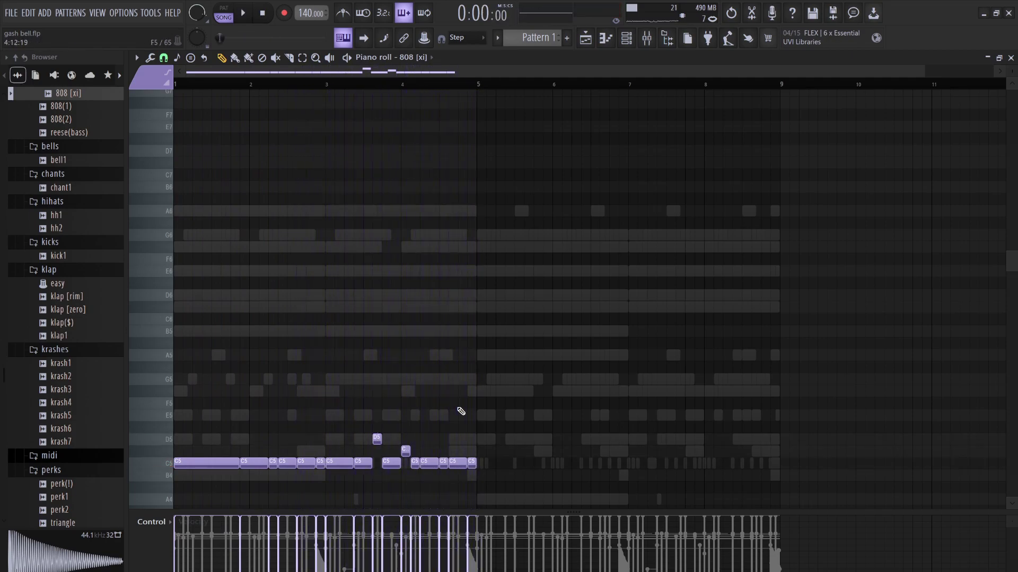
- Transpose the whole 808 line up 11 semitones so the C5 notes sit on B5
{"action": "key", "text": "Up"}
{"action": "key", "text": "Up"}
{"action": "key", "text": "Up"}
{"action": "key", "text": "Up"}
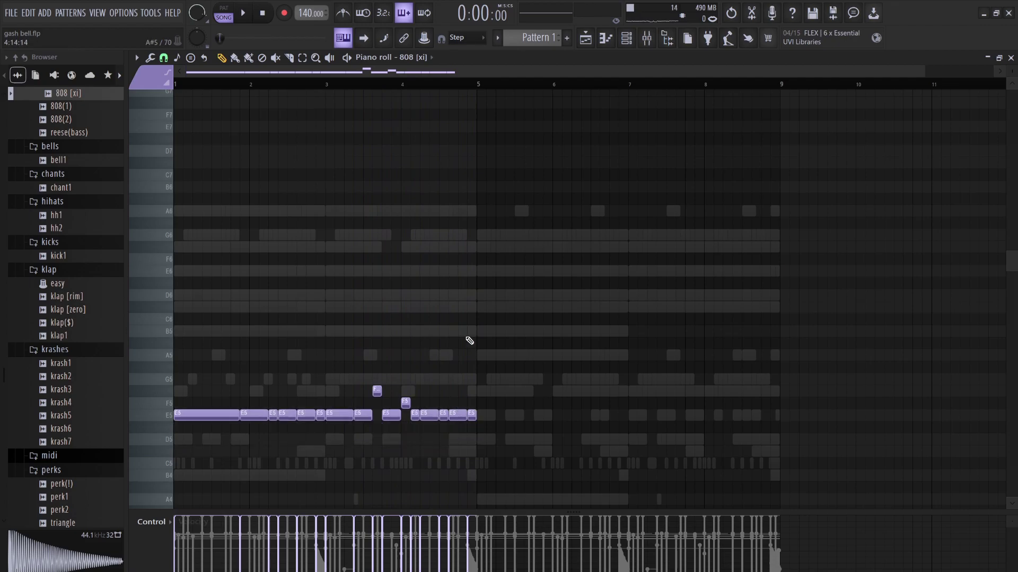
{"action": "key", "text": "Up"}
{"action": "key", "text": "Up"}
{"action": "key", "text": "Up"}
{"action": "key", "text": "Up"}
{"action": "key", "text": "Up"}
{"action": "key", "text": "Up"}
{"action": "key", "text": "Up"}
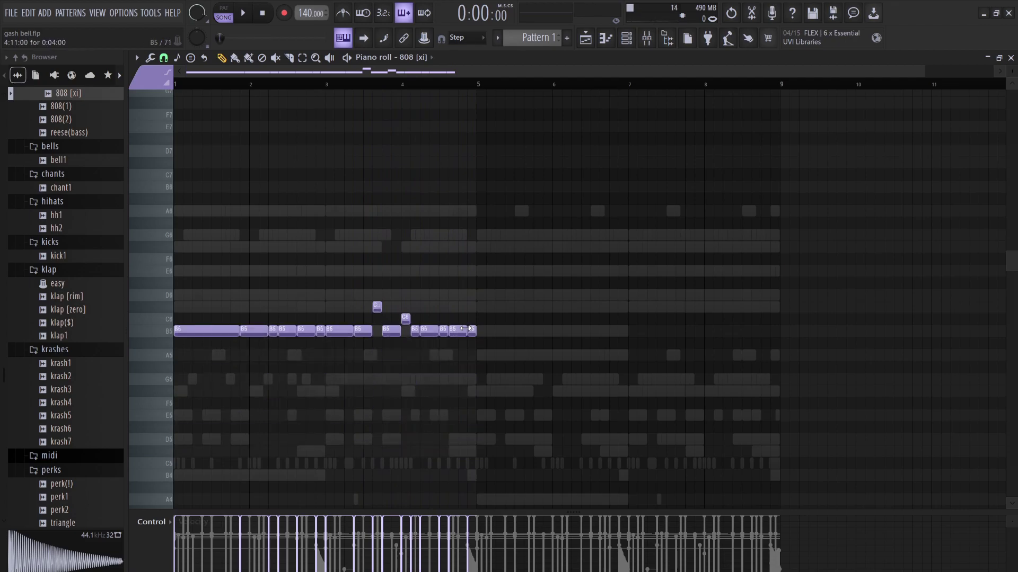
- Play the 808 line and raise its two accent notes in bars 3 and 4 by one semitone to D6 and C#6
{"action": "key", "text": "space"}
{"action": "left_click", "coordinate": [405, 318]}
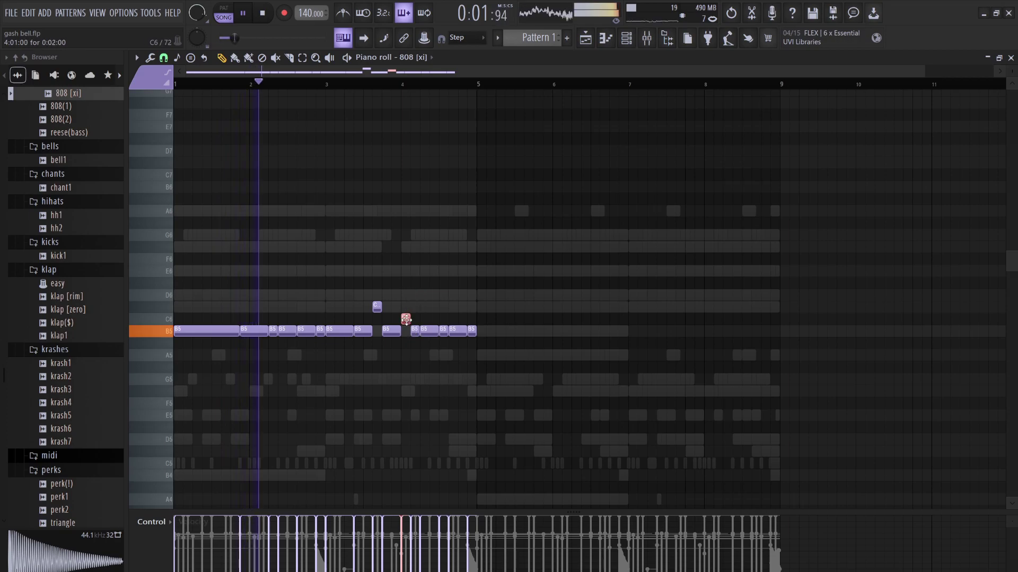
{"action": "left_click_drag", "start_coordinate": [397, 301], "coordinate": [375, 295]}
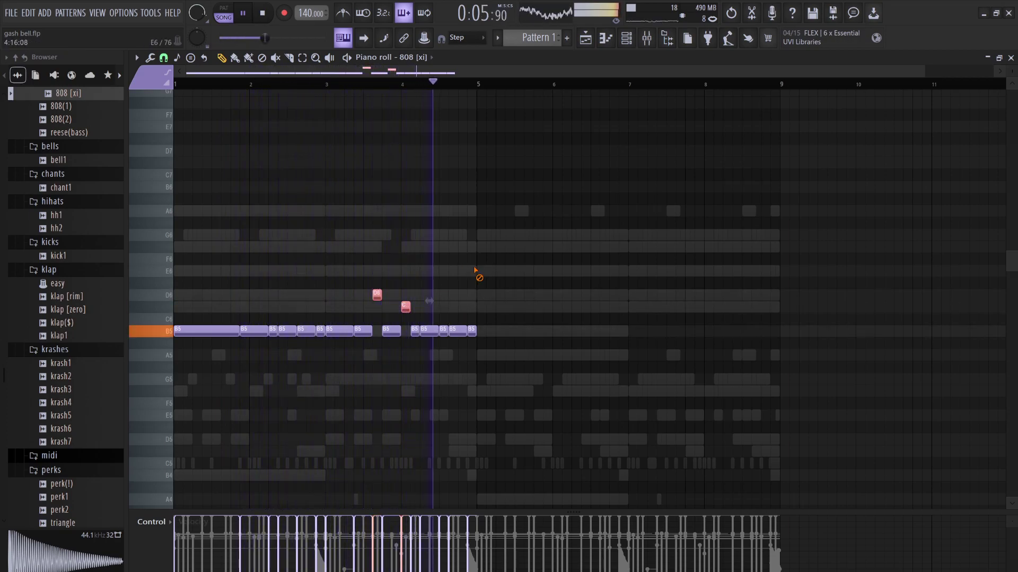
- Duplicate the full four-bar 808 line into bars 5 to 8 and clear the selection
{"action": "key", "text": "ctrl+a"}
{"action": "key", "text": "ctrl+b"}
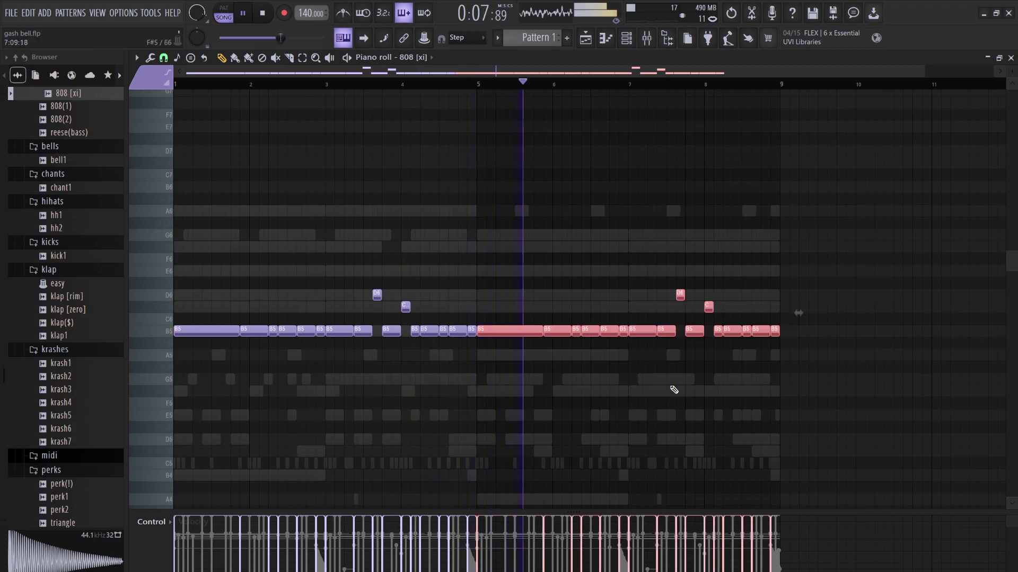
{"action": "left_click", "coordinate": [554, 272]}
- Open the 808 [xi] channel from the channel rack, listen to the pattern and stop playback
{"action": "left_click", "coordinate": [627, 40]}
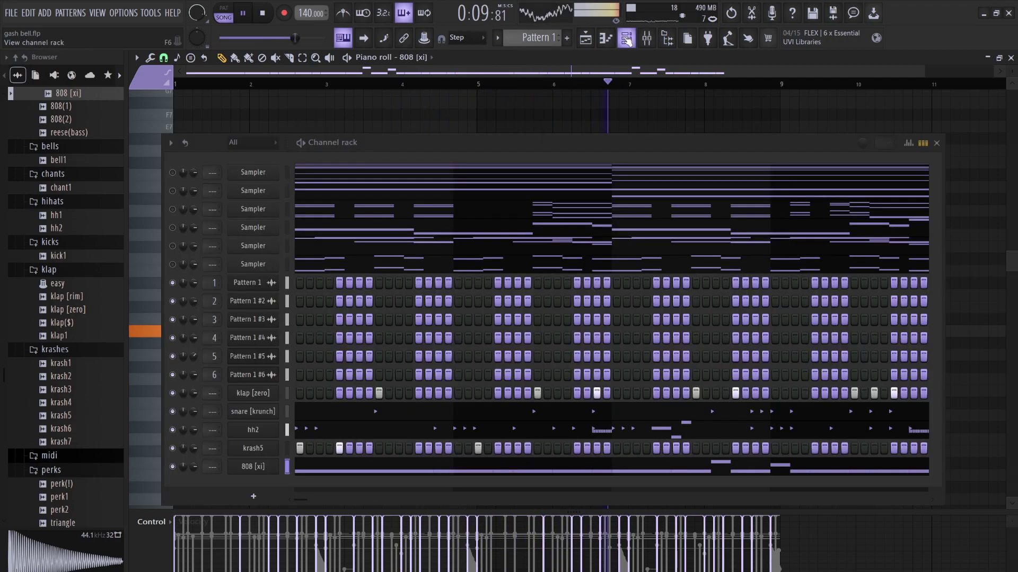
{"action": "left_click", "coordinate": [253, 466]}
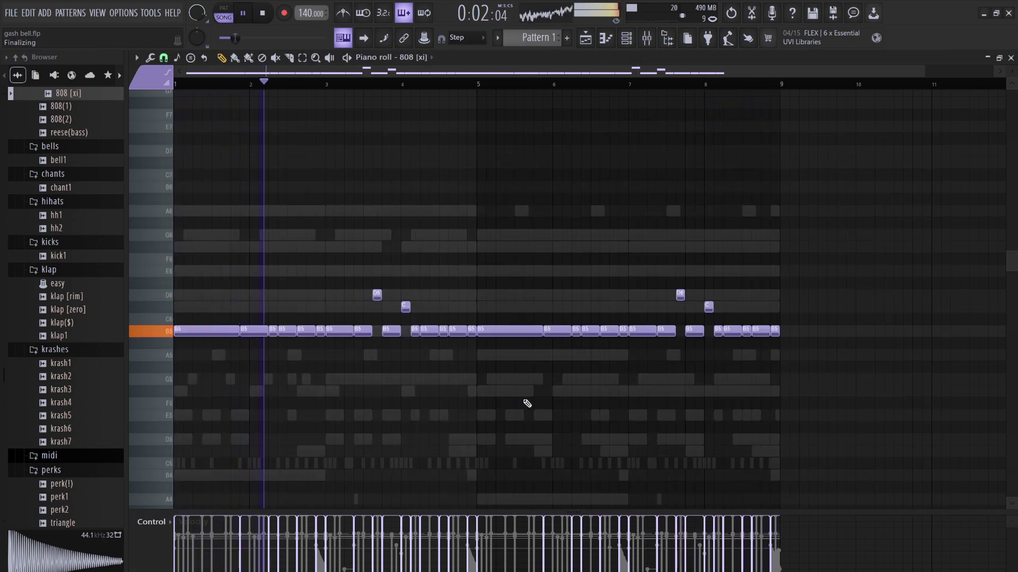
{"action": "key", "text": "space"}
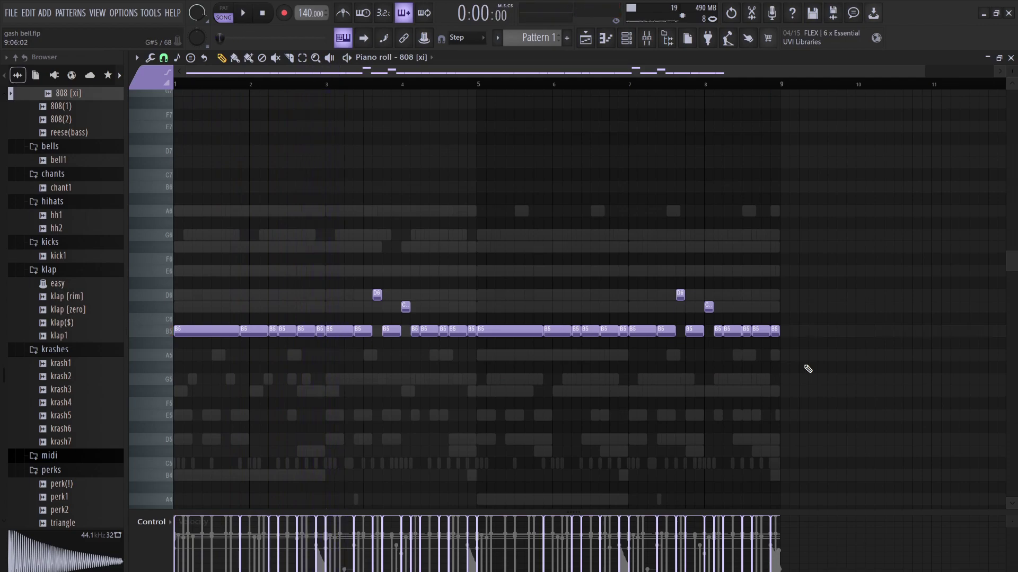
- Transpose the whole eight-bar 808 line up 5 semitones so its B5 notes sit on E6, and start playback
{"action": "key", "text": "Up"}
{"action": "key", "text": "Up"}
{"action": "key", "text": "Up"}
{"action": "key", "text": "Up"}
{"action": "key", "text": "Up"}
{"action": "key", "text": "space"}
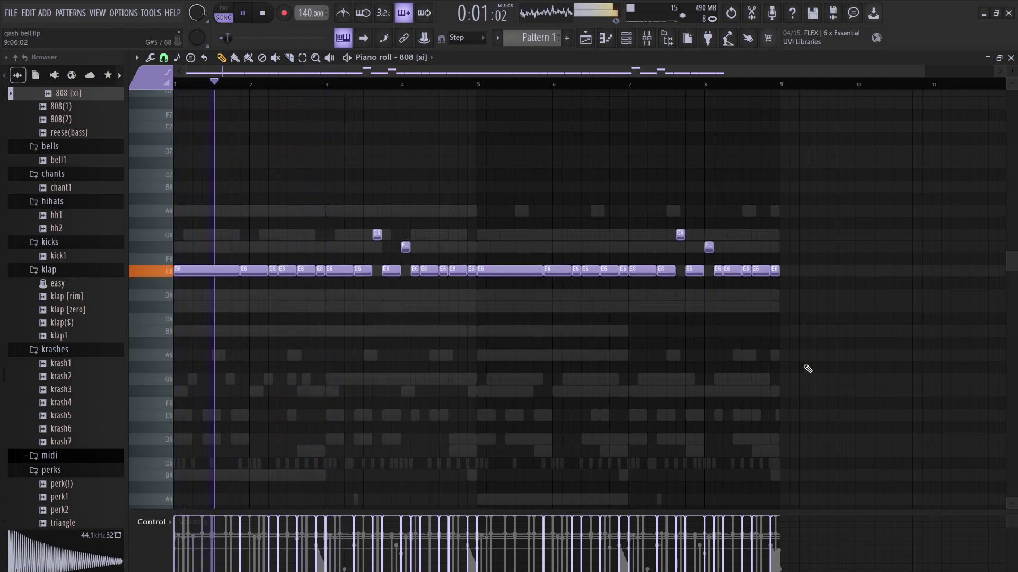
- Select the 808 notes in bars 5 to 8, transpose them down 5 semitones to B5 and clear the selection
{"action": "left_click_drag", "start_coordinate": [845, 348], "coordinate": [475, 207]}
{"action": "key", "text": "Down"}
{"action": "key", "text": "Down"}
{"action": "key", "text": "Down"}
{"action": "key", "text": "Down"}
{"action": "key", "text": "Down"}
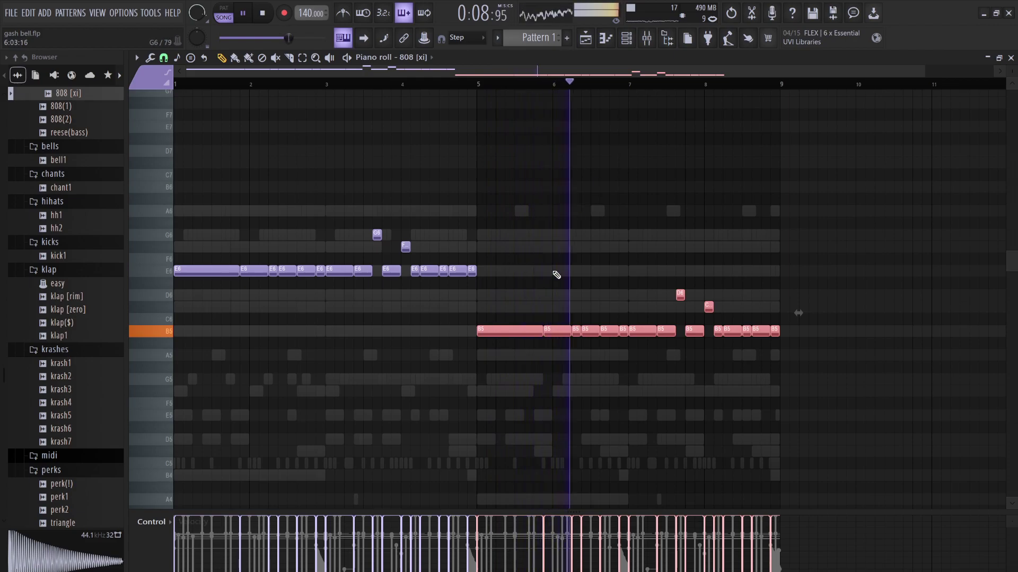
{"action": "left_click", "coordinate": [705, 433], "text": "ctrl"}
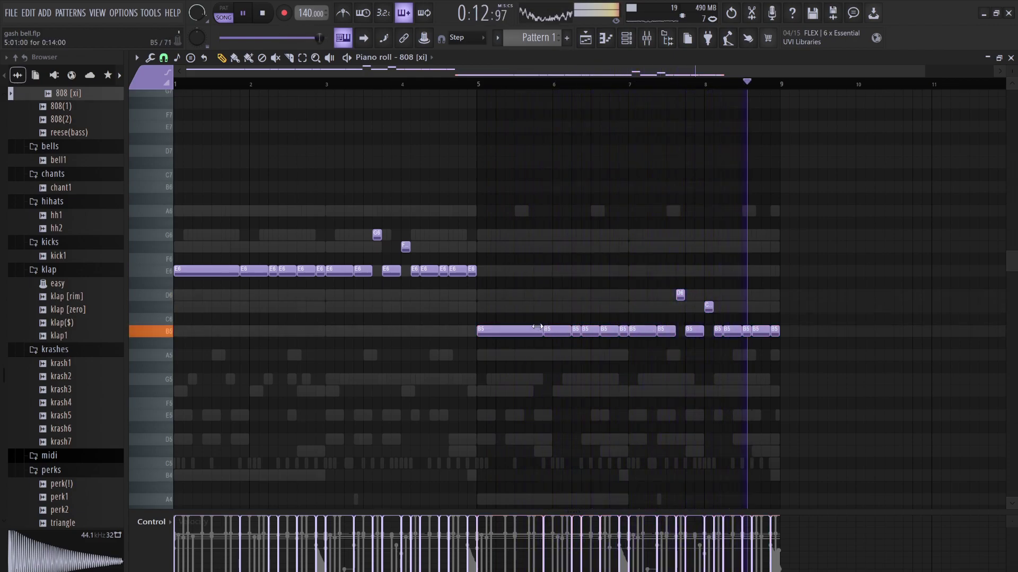
- Vary the 808 in bars 5 to 8 with a D6 note at bar 6, C#6 late in bars 6 and 8, and F#6 at bar 7
{"action": "left_click_drag", "start_coordinate": [543, 331], "coordinate": [569, 294]}
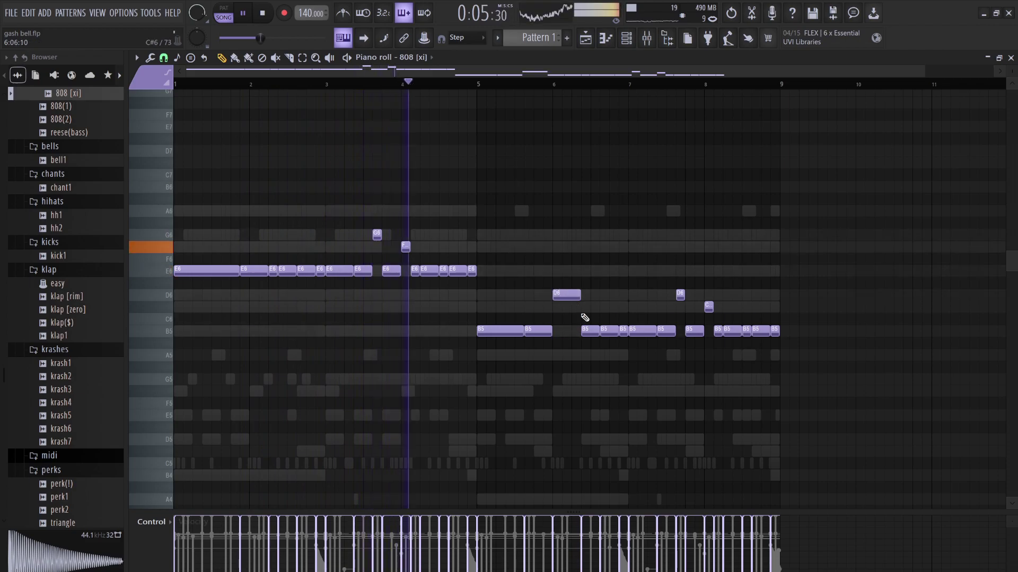
{"action": "left_click_drag", "start_coordinate": [605, 331], "coordinate": [604, 303]}
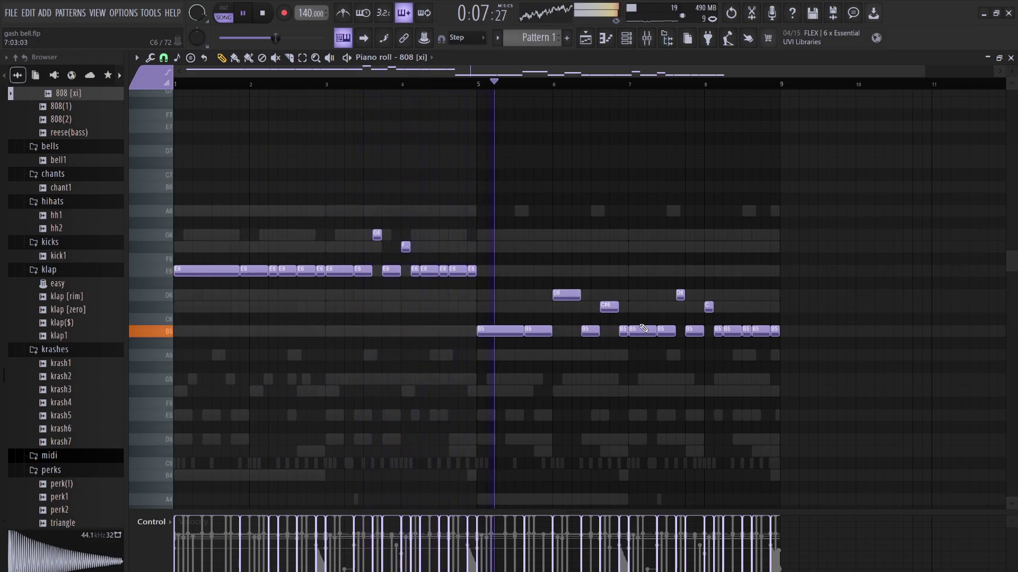
{"action": "left_click_drag", "start_coordinate": [641, 330], "coordinate": [642, 244]}
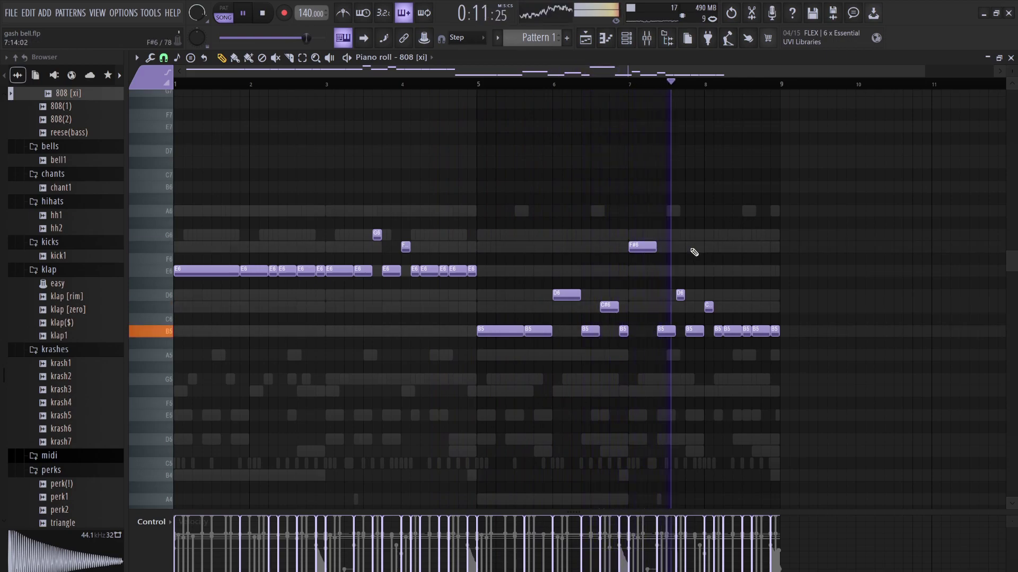
{"action": "left_click_drag", "start_coordinate": [761, 330], "coordinate": [760, 306]}
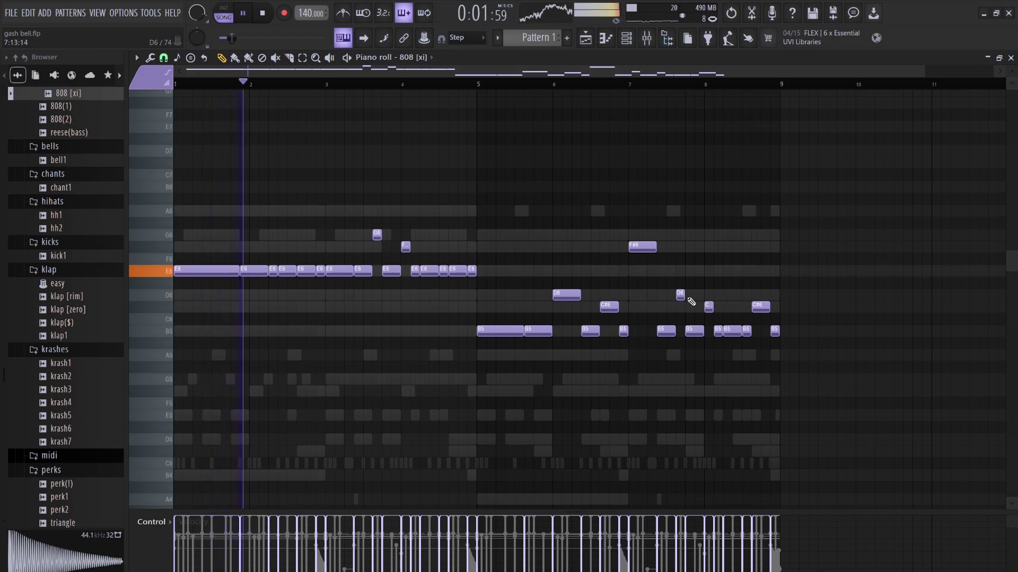
- Add a very short E6 note at the start of bar 7 and split the longer B5 note in bar 6 into two short hits
{"action": "left_click", "coordinate": [637, 271]}
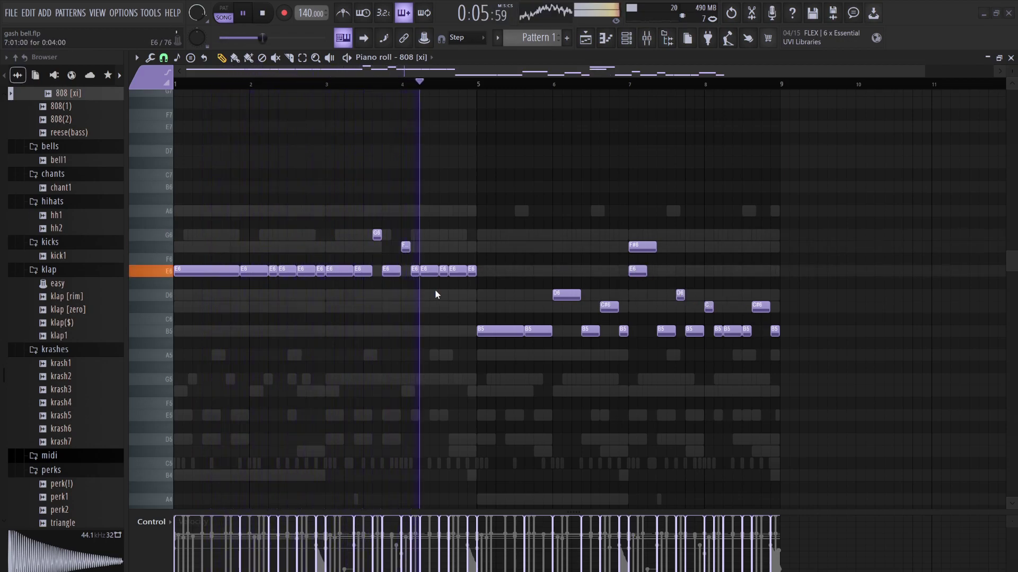
{"action": "left_click_drag", "start_coordinate": [646, 271], "coordinate": [631, 271]}
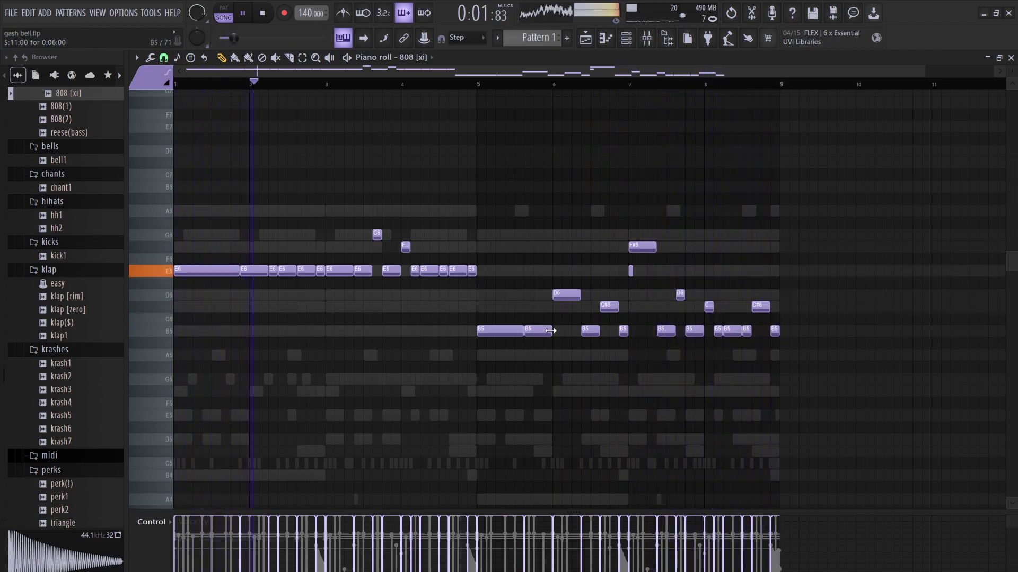
{"action": "left_click_drag", "start_coordinate": [598, 331], "coordinate": [586, 330]}
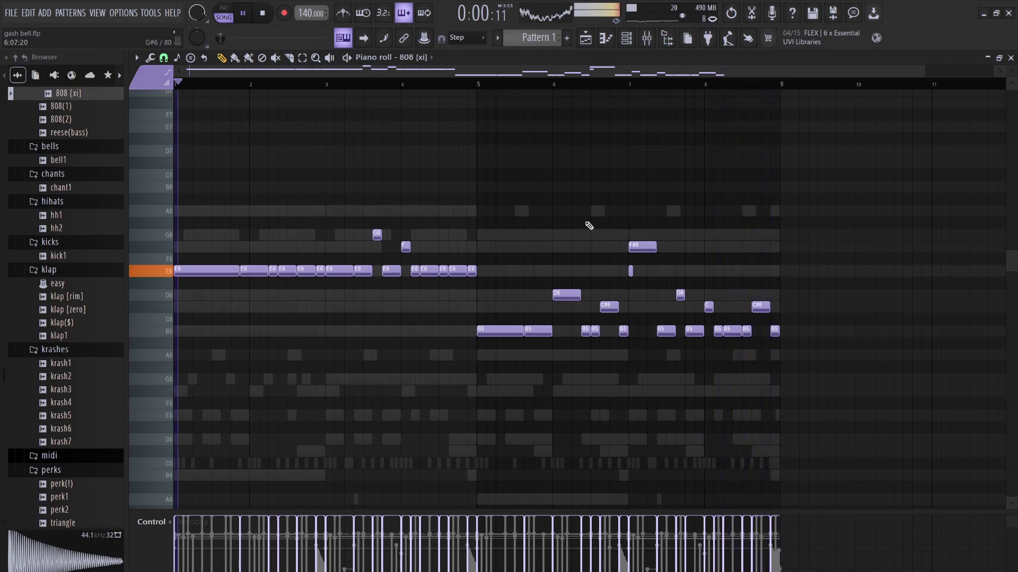
- Duplicate the krash5 notes into bars 5 to 8, then layer a copy of all of them one semitone lower on B4
{"action": "left_click", "coordinate": [625, 45]}
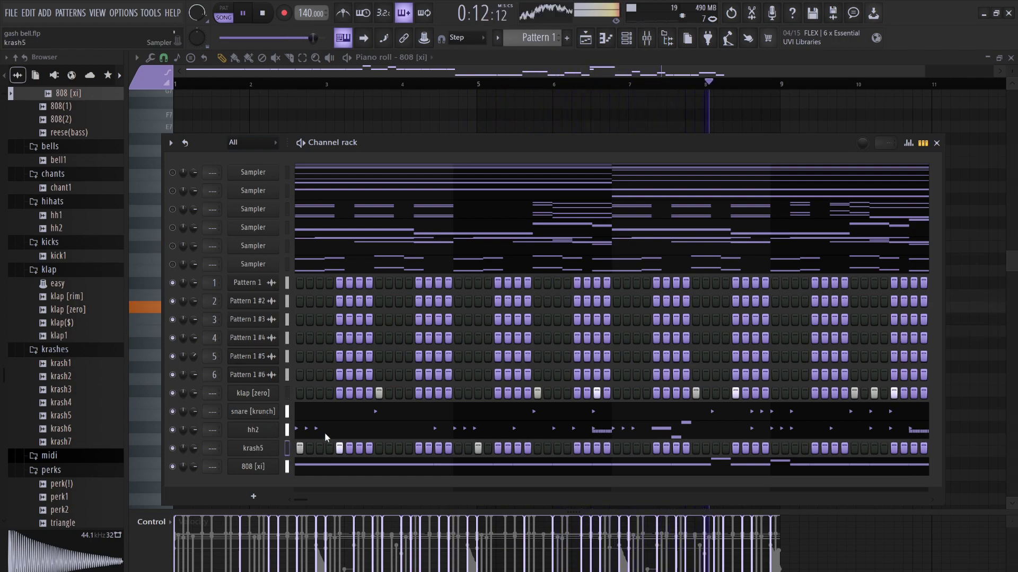
{"action": "key", "text": "F7"}
{"action": "key", "text": "ctrl+b"}
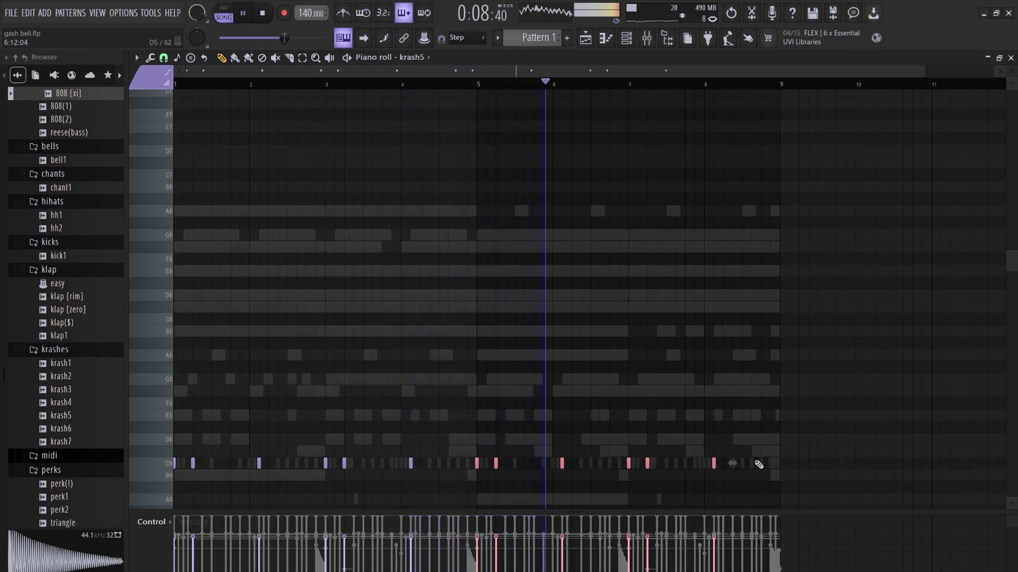
{"action": "left_click_drag", "start_coordinate": [747, 480], "coordinate": [175, 339]}
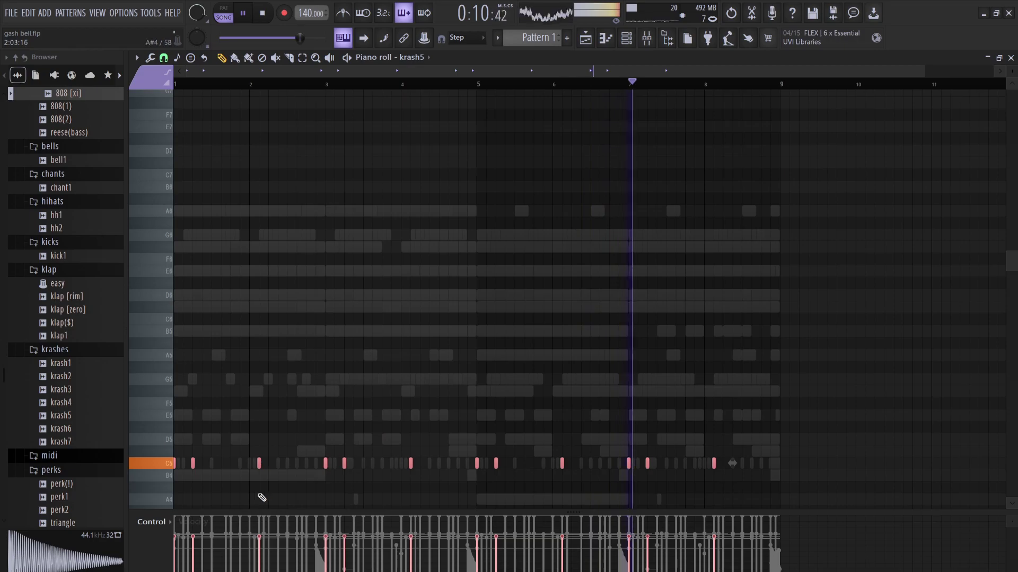
{"action": "left_click_drag", "start_coordinate": [192, 464], "coordinate": [192, 475], "text": "shift"}
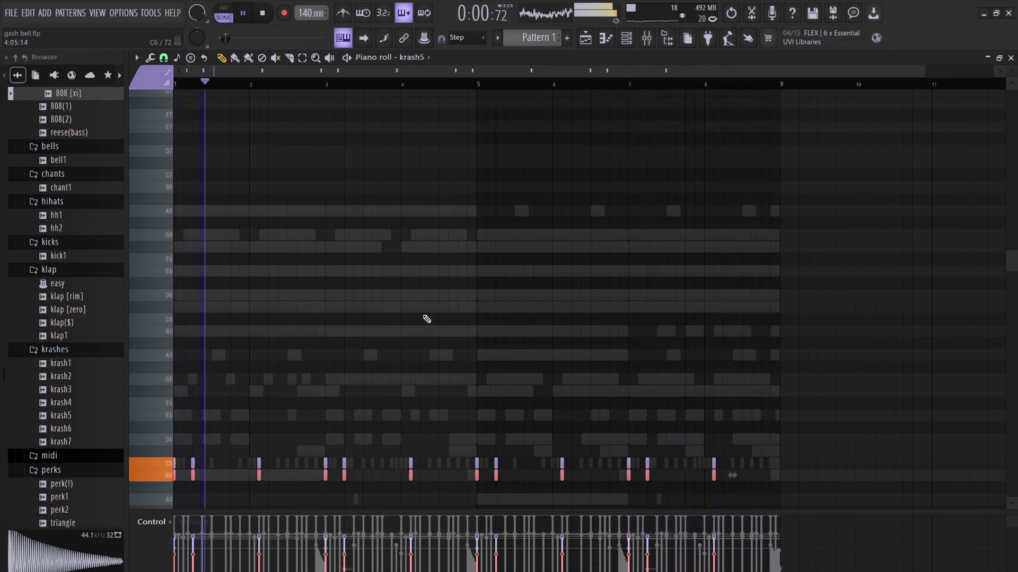
{"action": "key", "text": "ctrl+d"}
- Move the 808 above the klap channel, assign the 808 and drums to mixer tracks 10 to 14, and route those tracks into Insert 9
{"action": "left_click", "coordinate": [625, 38]}
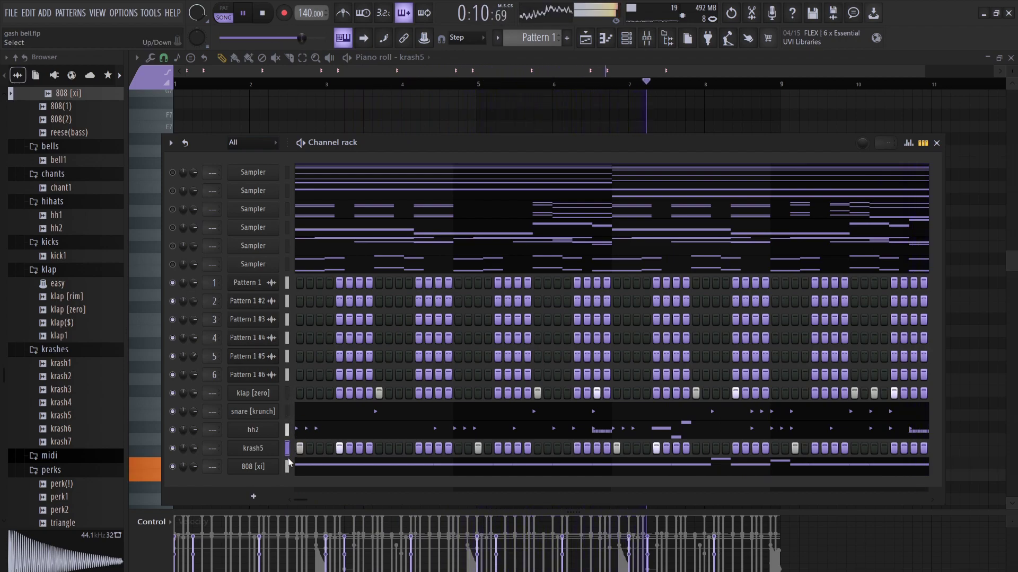
{"action": "scroll", "coordinate": [288, 464], "scroll_direction": "up", "scroll_amount": 4}
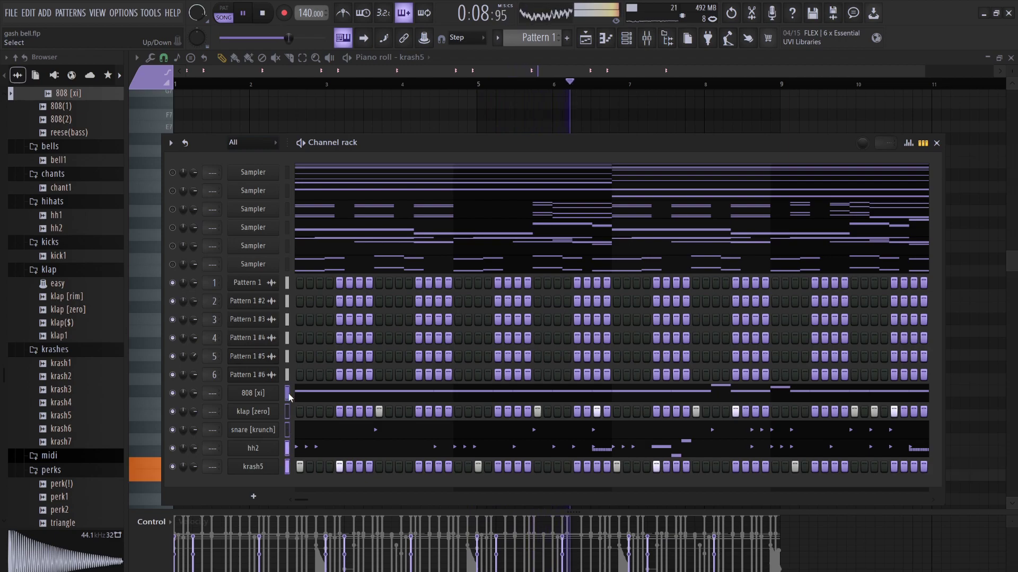
{"action": "key", "text": "F9"}
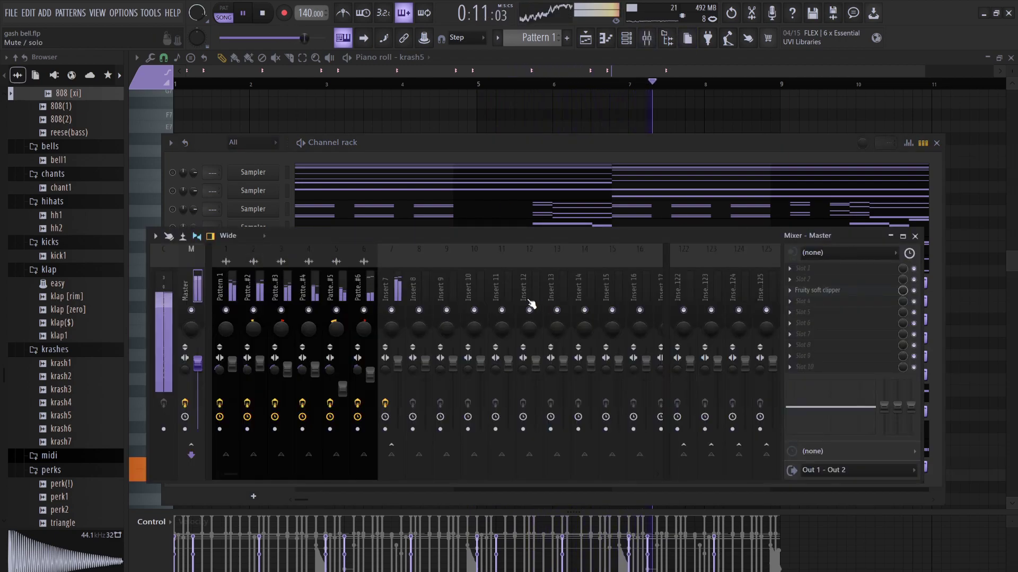
{"action": "left_click", "coordinate": [479, 266]}
{"action": "key", "text": "ctrl+l"}
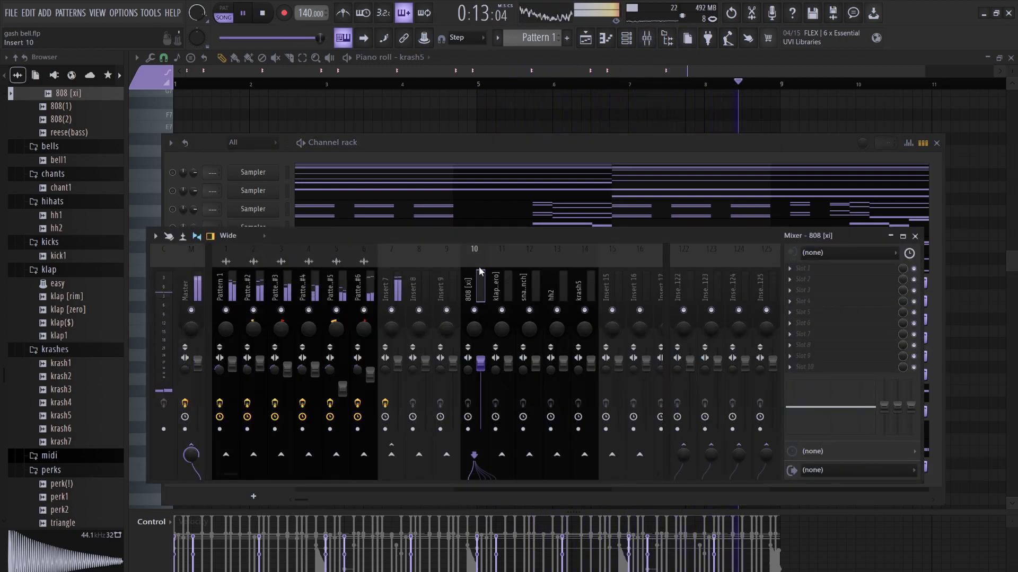
{"action": "left_click_drag", "start_coordinate": [588, 288], "coordinate": [446, 282]}
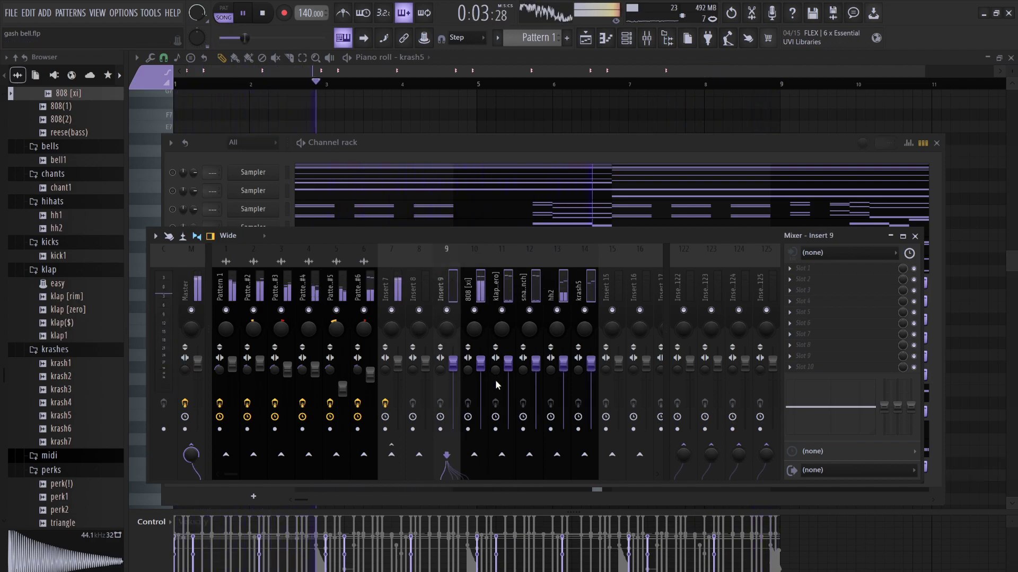
{"action": "key", "text": "ctrl+l"}
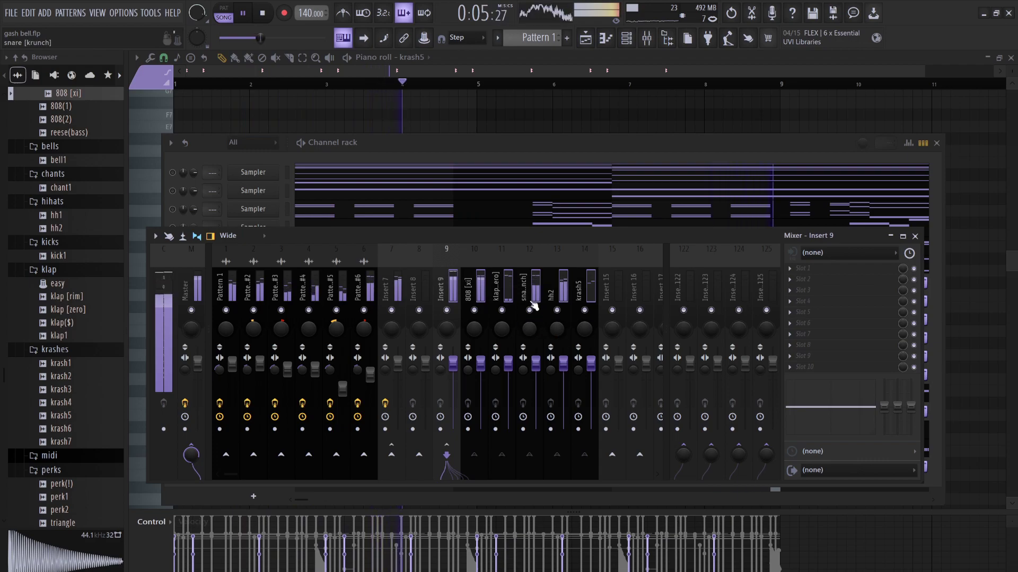
- Pull the klap, snare, hh2 and krash5 faders fully down, merge the 808 track's stereo 100% and raise its volume
{"action": "left_click_drag", "start_coordinate": [453, 289], "coordinate": [472, 289]}
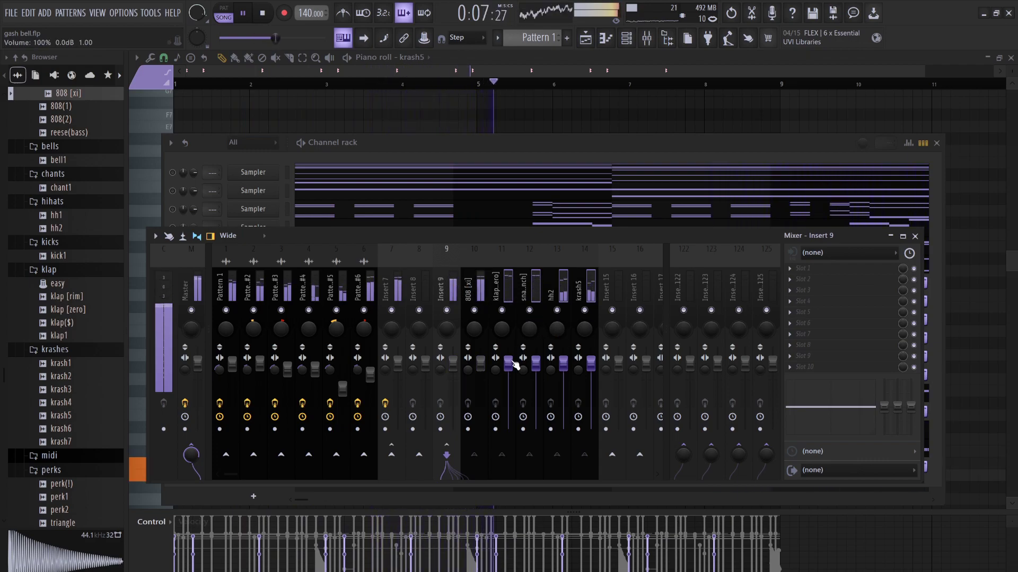
{"action": "left_click_drag", "start_coordinate": [515, 364], "coordinate": [516, 429]}
{"action": "left_click", "coordinate": [473, 370]}
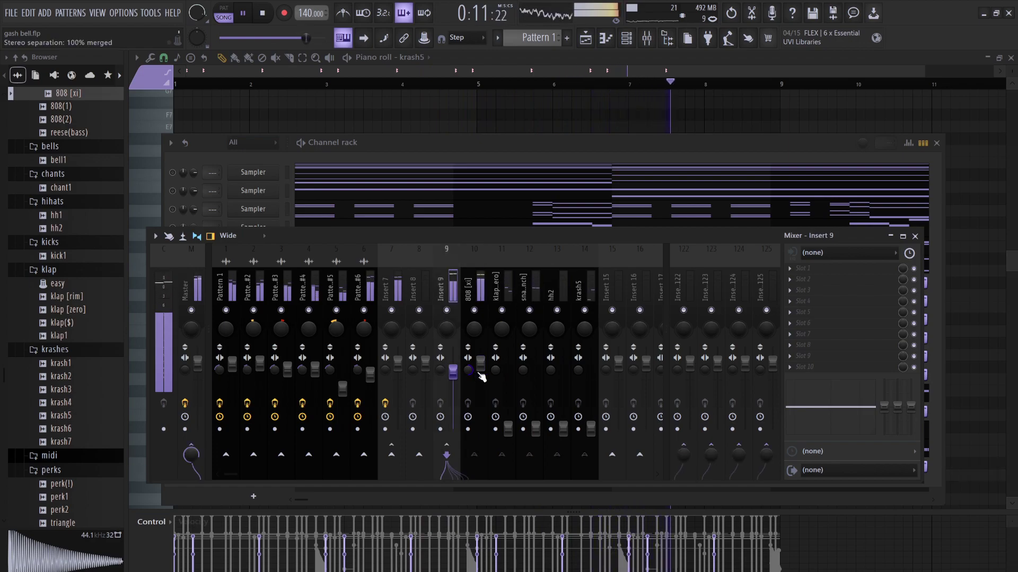
{"action": "left_click_drag", "start_coordinate": [480, 364], "coordinate": [480, 347]}
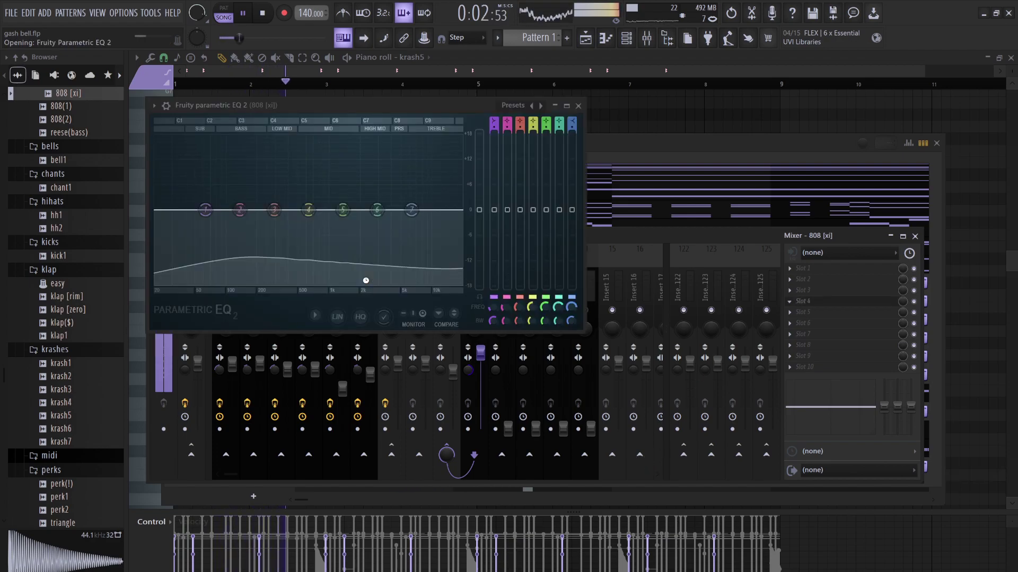
- Add Fruity parametric EQ 2 to the 808 track, rolling off the highs with band 7 and boosting the three lowest bands
{"action": "left_click_drag", "start_coordinate": [377, 210], "coordinate": [362, 234]}
{"action": "key", "text": "ctrl+z"}
{"action": "left_click_drag", "start_coordinate": [412, 210], "coordinate": [400, 283]}
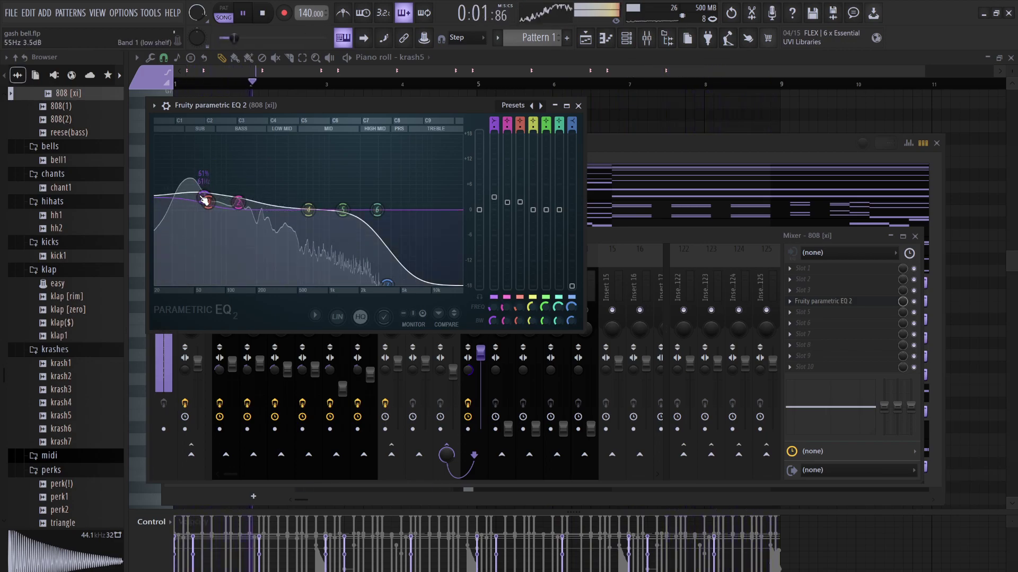
{"action": "left_click", "coordinate": [588, 332]}
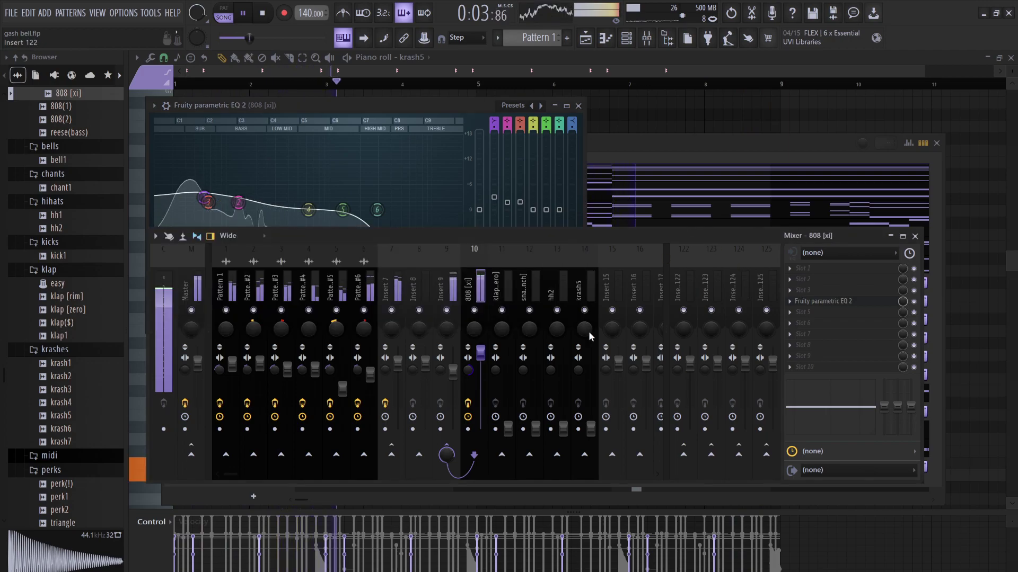
- Set the klap track to 100% volume with an 18 dB cut at 90 Hz and a 3.6 dB boost at 2.8 kHz, and raise the snare fader
{"action": "left_click_drag", "start_coordinate": [517, 431], "coordinate": [517, 379]}
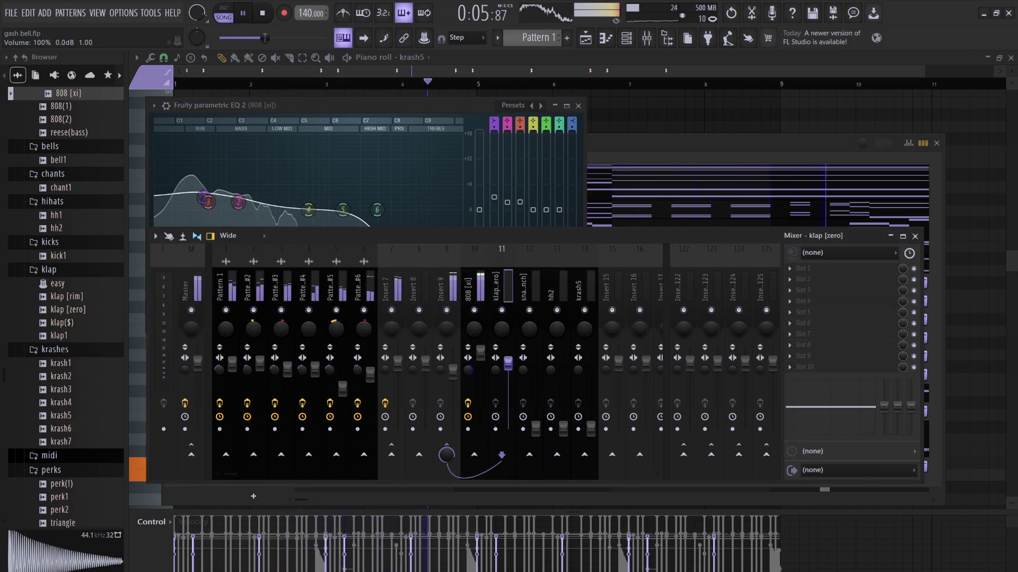
{"action": "left_click_drag", "start_coordinate": [884, 407], "coordinate": [886, 445]}
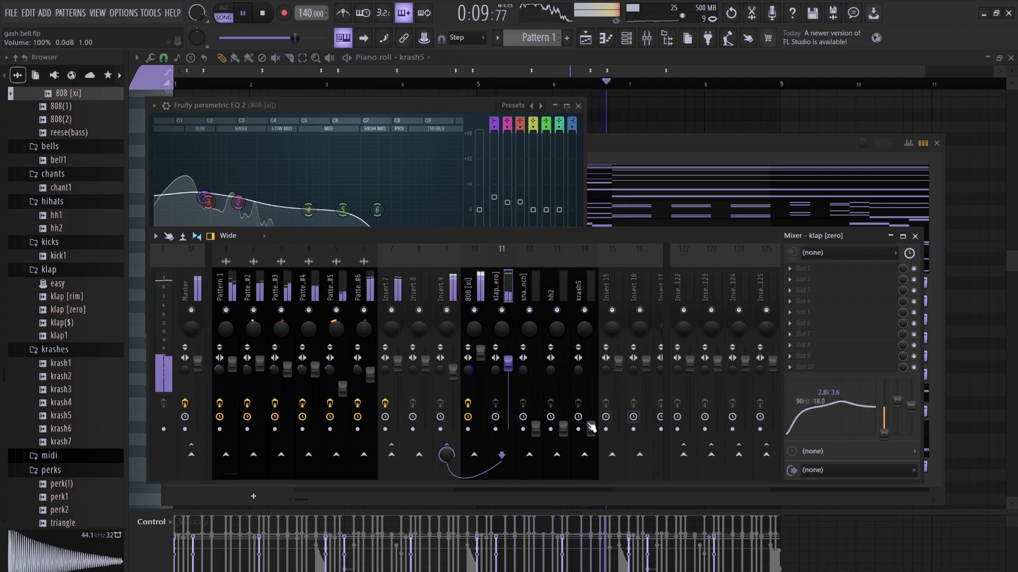
{"action": "left_click_drag", "start_coordinate": [536, 428], "coordinate": [535, 379]}
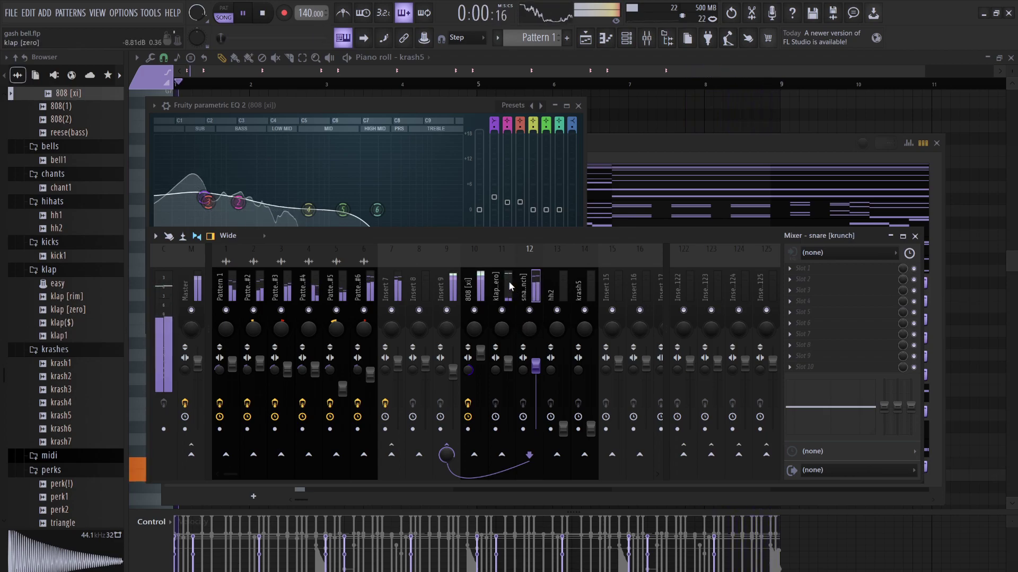
- Set the hh2 track to 93% volume, cut 18 dB at 90 Hz and boost 4.7 dB at 2.1 kHz
{"action": "left_click_drag", "start_coordinate": [563, 428], "coordinate": [563, 371]}
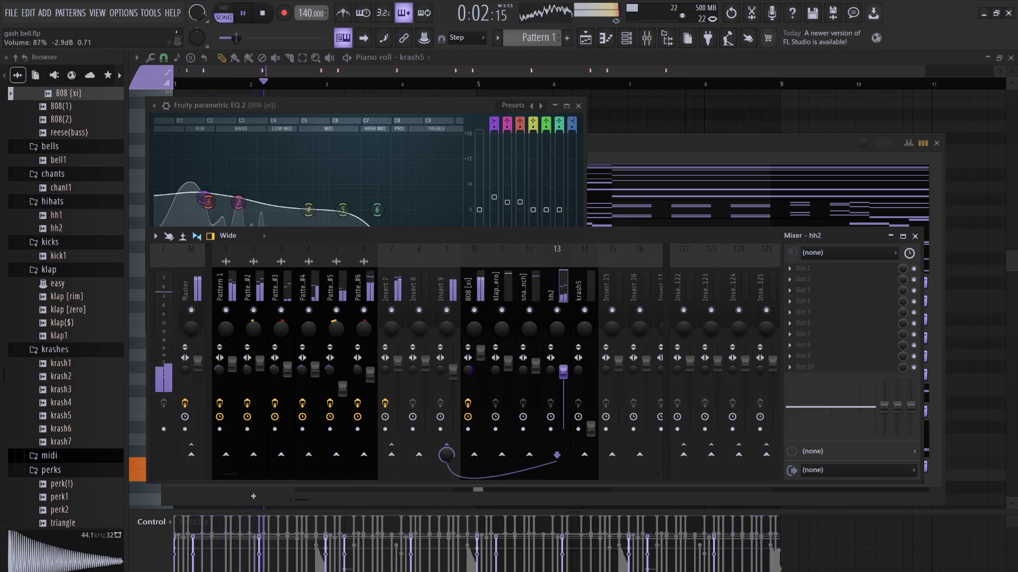
{"action": "left_click_drag", "start_coordinate": [884, 407], "coordinate": [886, 438]}
{"action": "mouse_move", "coordinate": [843, 407]}
{"action": "left_mouse_down"}
{"action": "mouse_move", "coordinate": [852, 399]}
{"action": "mouse_move", "coordinate": [836, 401]}
{"action": "left_mouse_up"}
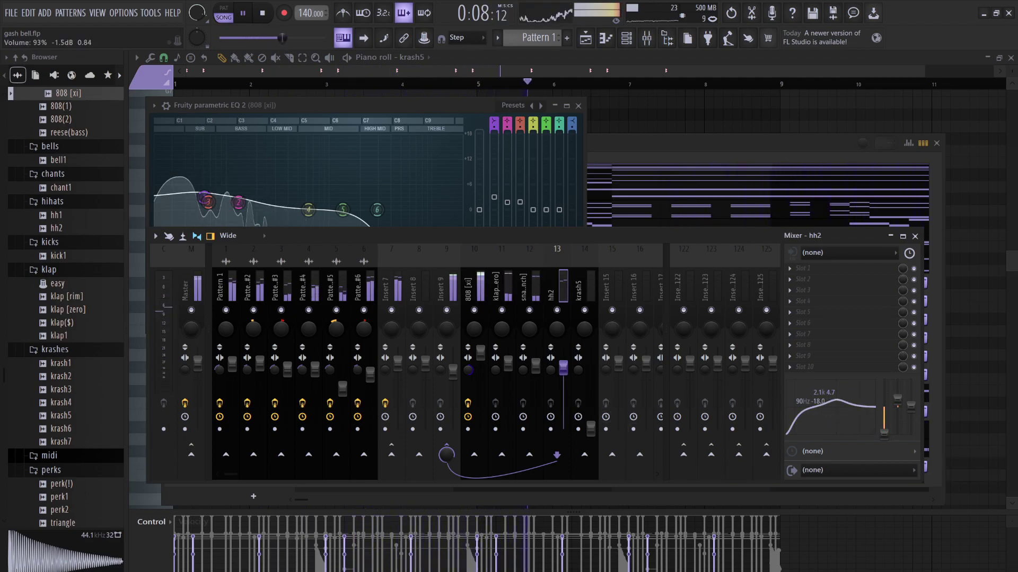
- Raise the krash5 track's fader, cut 18 dB at 90 Hz and boost its mids at about 5 kHz
{"action": "left_click_drag", "start_coordinate": [590, 428], "coordinate": [591, 387]}
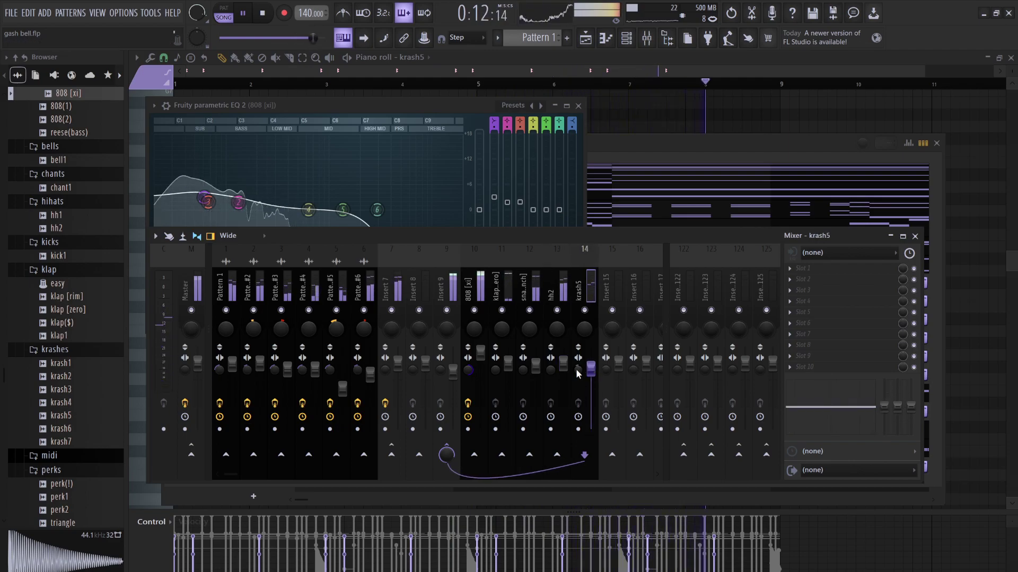
{"action": "left_click_drag", "start_coordinate": [799, 411], "coordinate": [851, 400]}
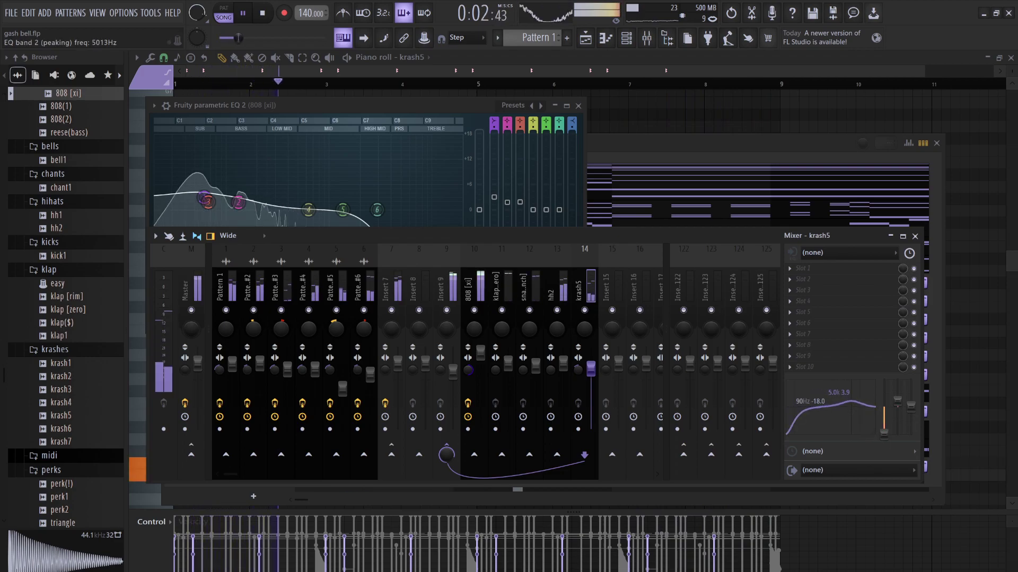
- On the snare [krunch] track, cut 18 dB at 90 Hz and boost the mids 5.4 dB at 1.4 kHz
{"action": "left_click", "coordinate": [529, 288]}
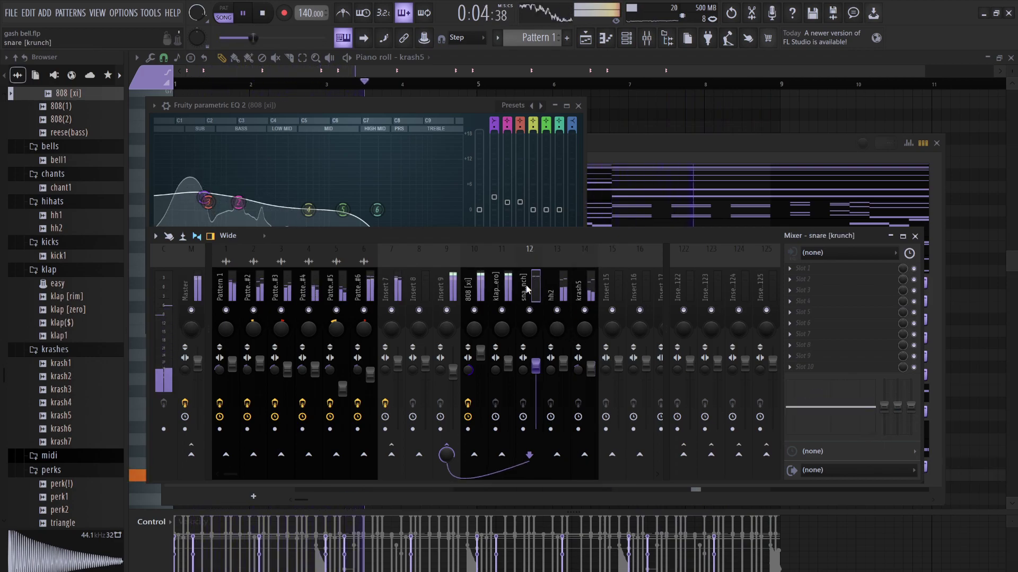
{"action": "left_click", "coordinate": [504, 288]}
{"action": "left_click", "coordinate": [527, 308]}
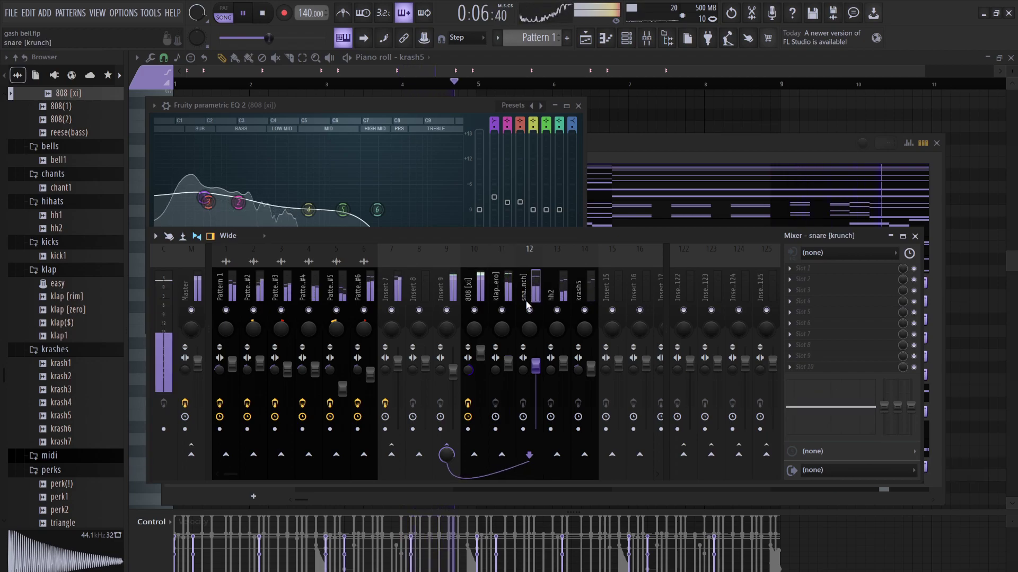
{"action": "left_click_drag", "start_coordinate": [884, 407], "coordinate": [884, 435]}
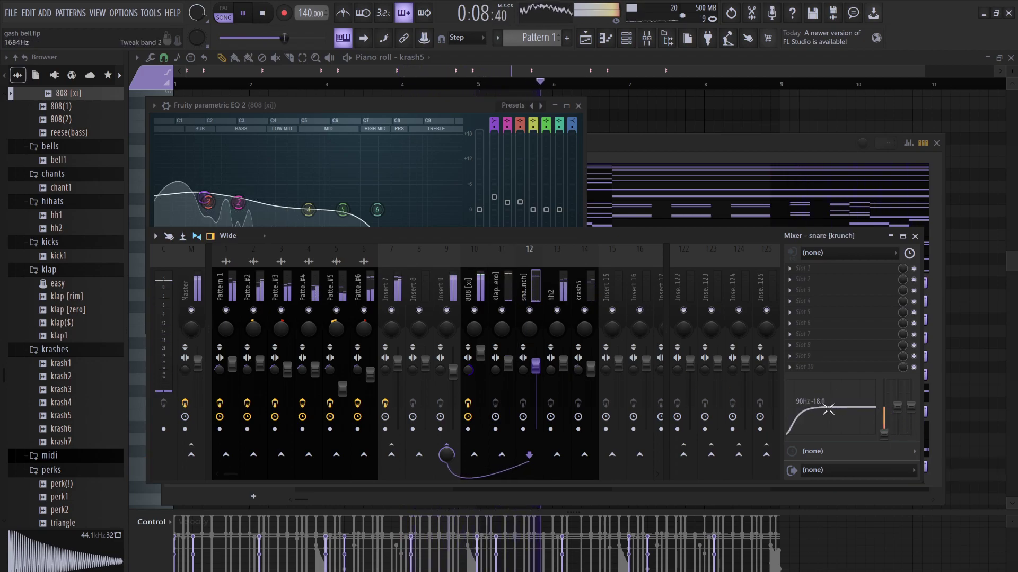
{"action": "left_click_drag", "start_coordinate": [827, 399], "coordinate": [837, 402]}
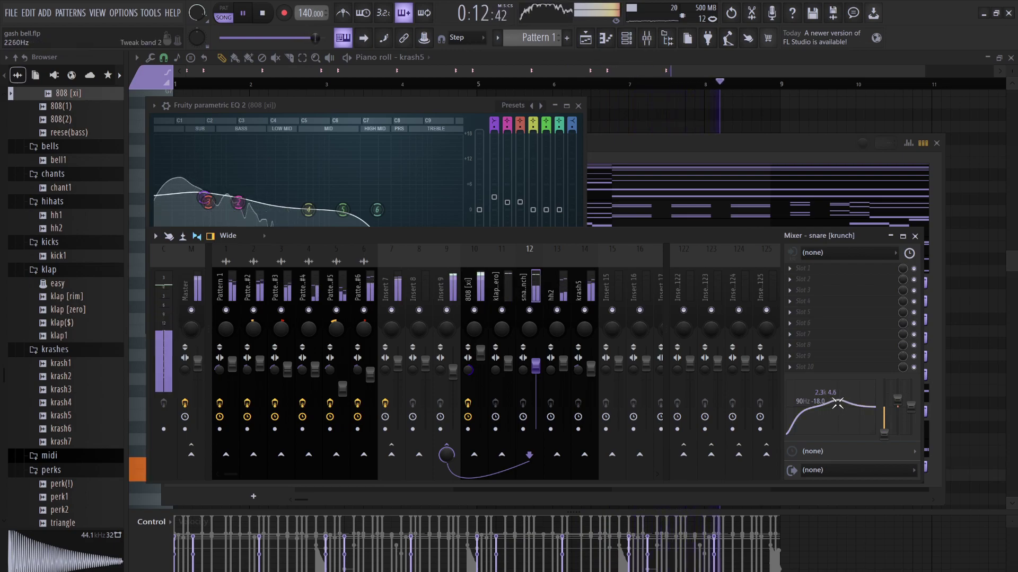
{"action": "left_click_drag", "start_coordinate": [838, 403], "coordinate": [832, 401]}
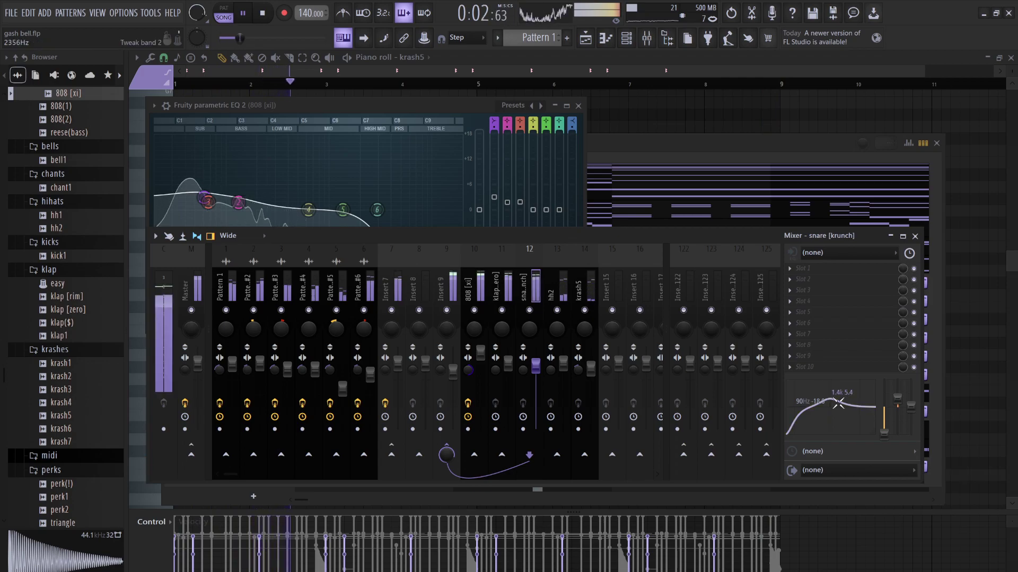
- Add FabFilter Pro-C 2 with the Groovy Glue 01 bM preset to Insert 9 and slightly raise that track's fader
{"action": "left_click", "coordinate": [455, 288]}
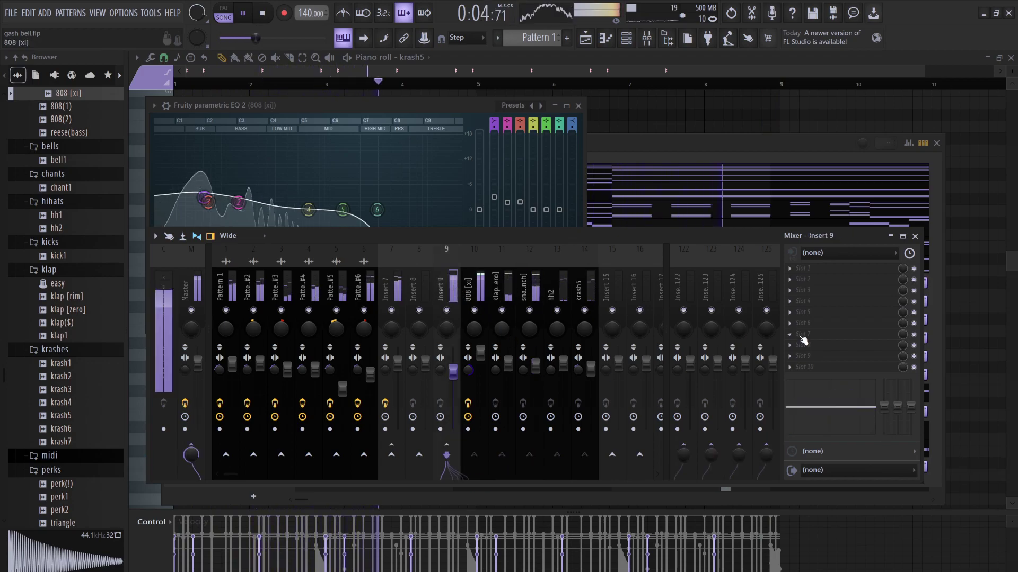
{"action": "key", "text": "ctrl+s"}
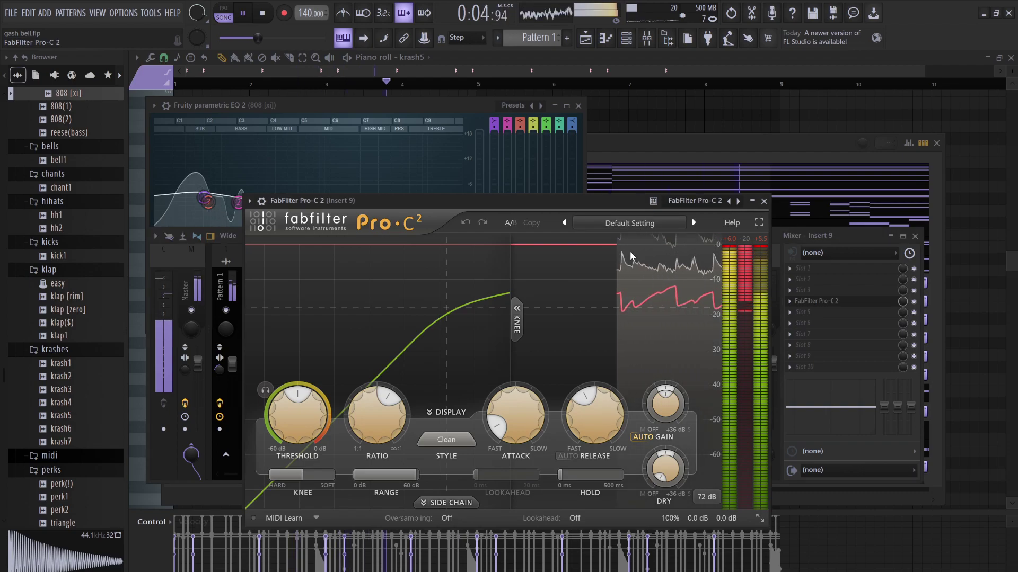
{"action": "left_click", "coordinate": [864, 275]}
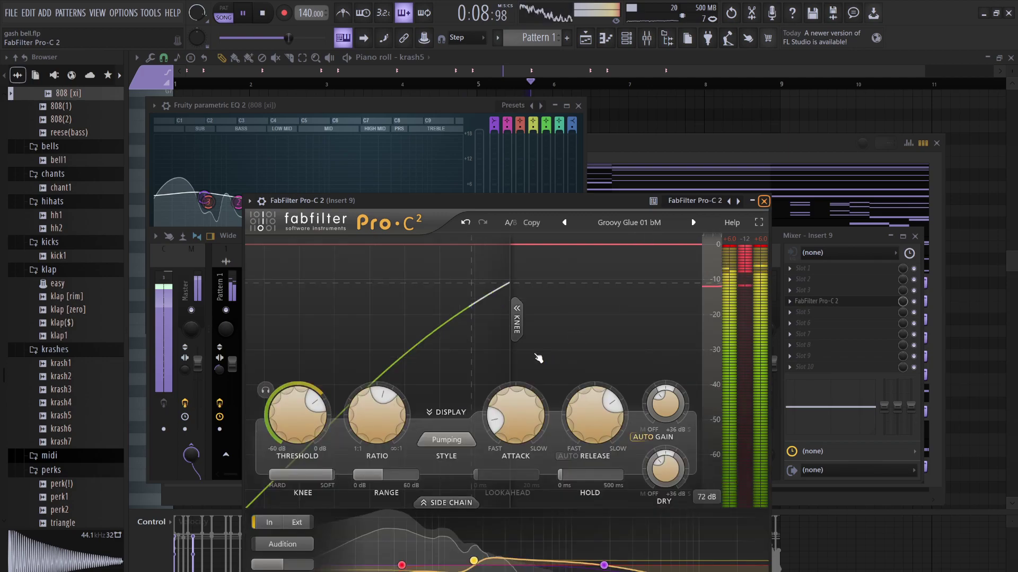
{"action": "left_click", "coordinate": [764, 201]}
{"action": "left_click_drag", "start_coordinate": [455, 378], "coordinate": [456, 373]}
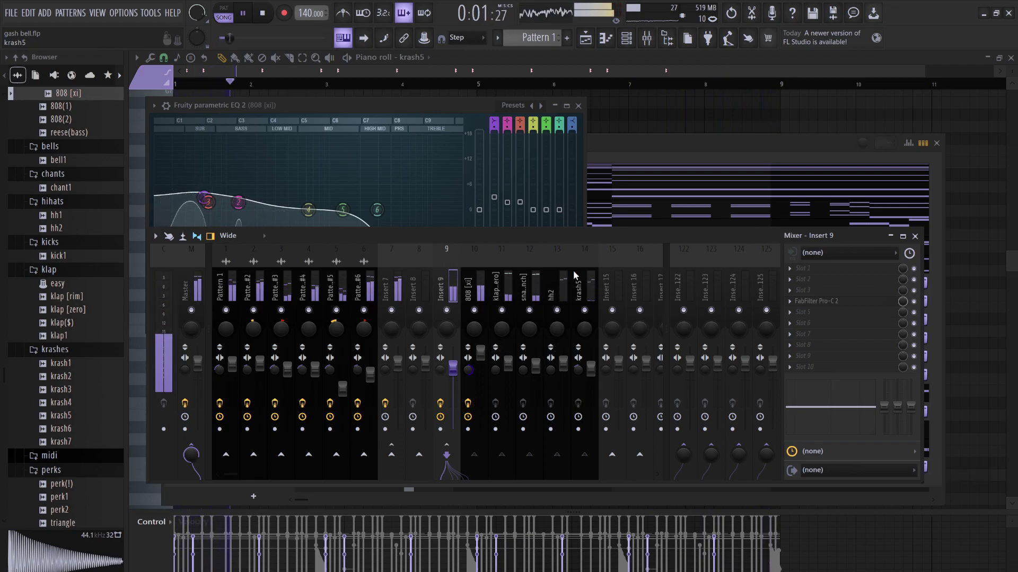
- Review the playing beat in the playlist arrangement and the mixer, and stop playback
{"action": "left_click", "coordinate": [585, 38]}
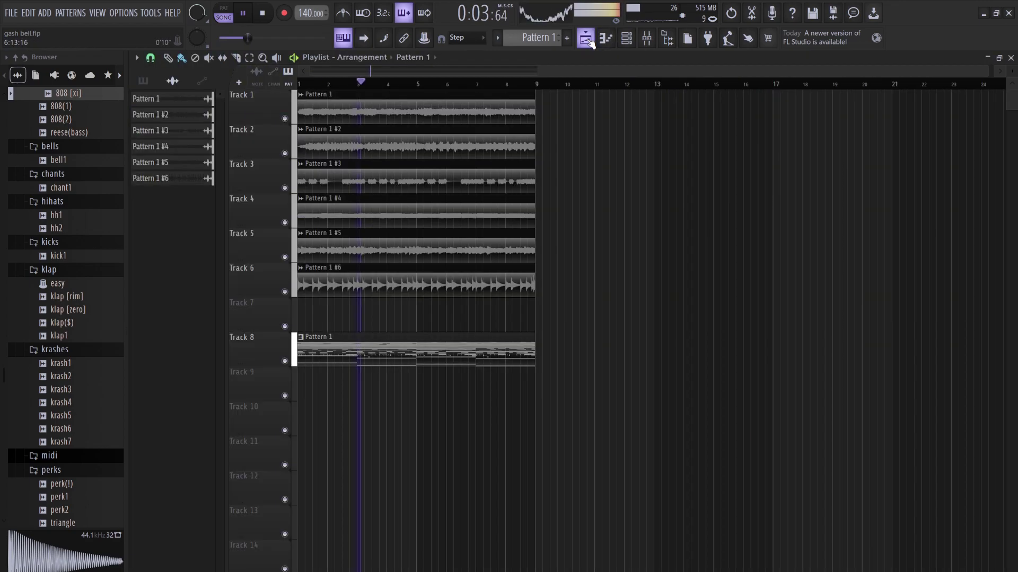
{"action": "left_click", "coordinate": [646, 42]}
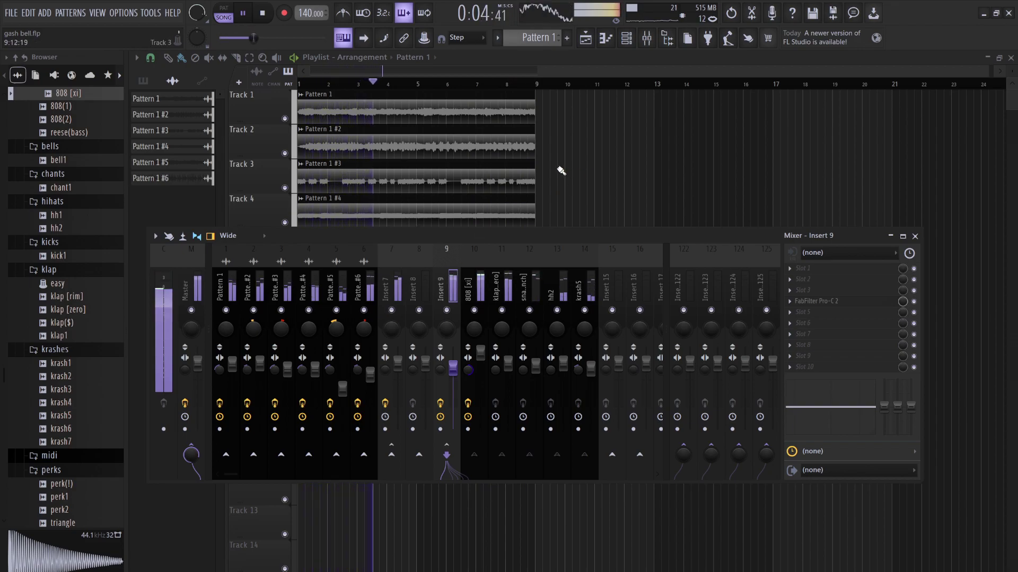
{"action": "key", "text": "F9"}
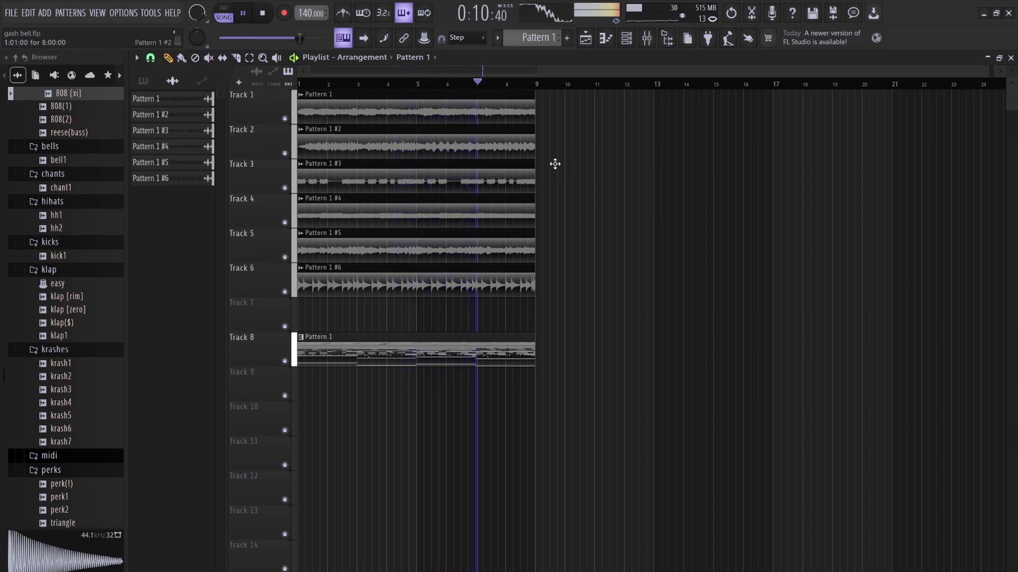
{"action": "key", "text": "F9"}
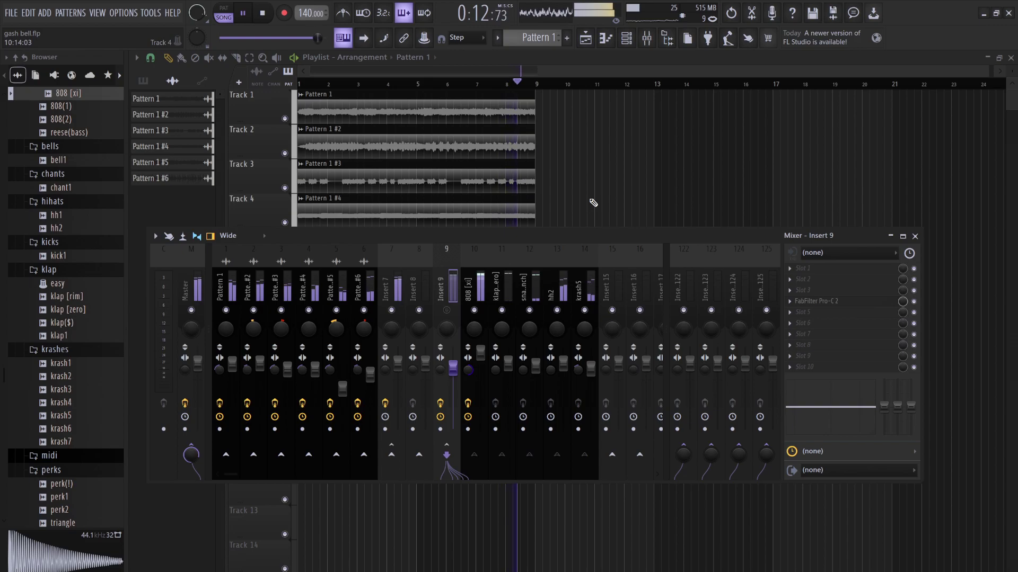
{"action": "key", "text": "space"}
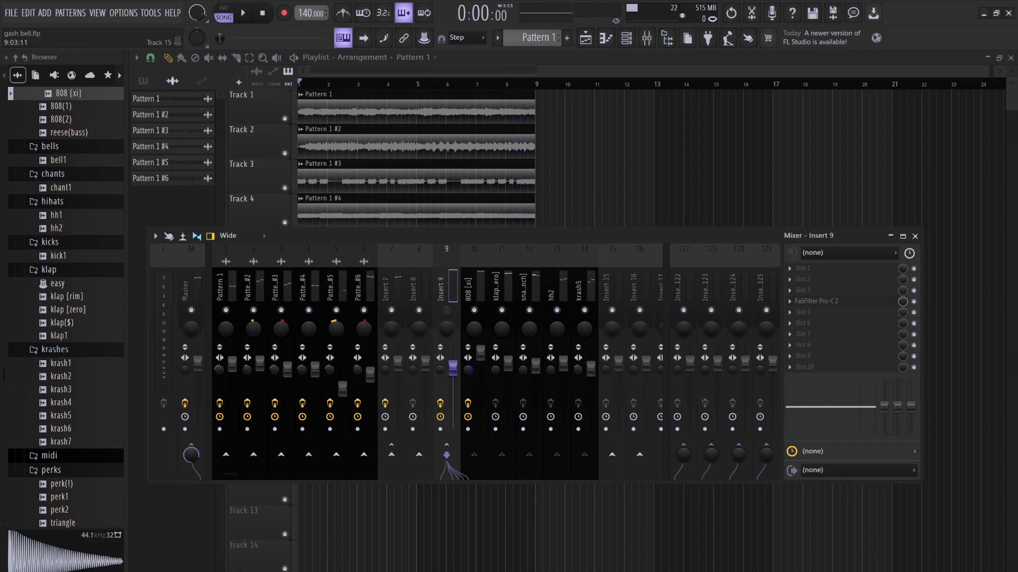